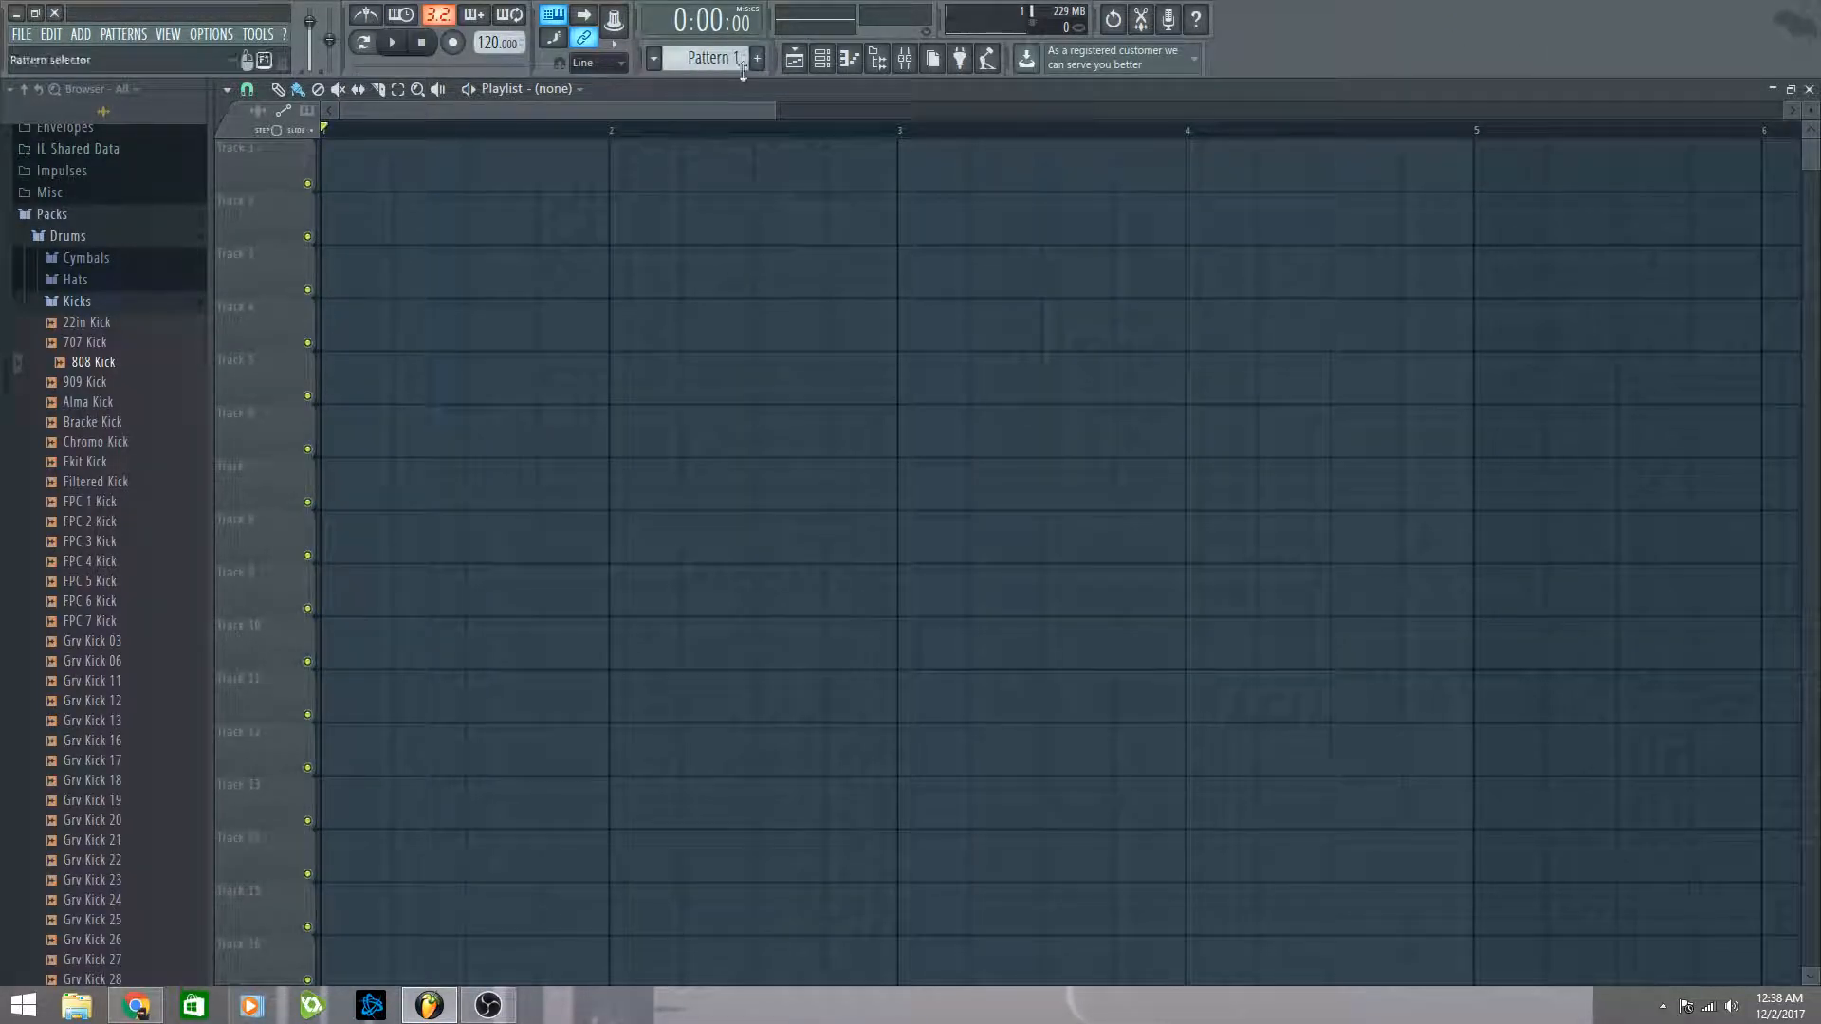
# Step: Show the channel rack and inspect the Kick channel's notes in the piano roll, closing it when done
pyautogui.click(795, 60)
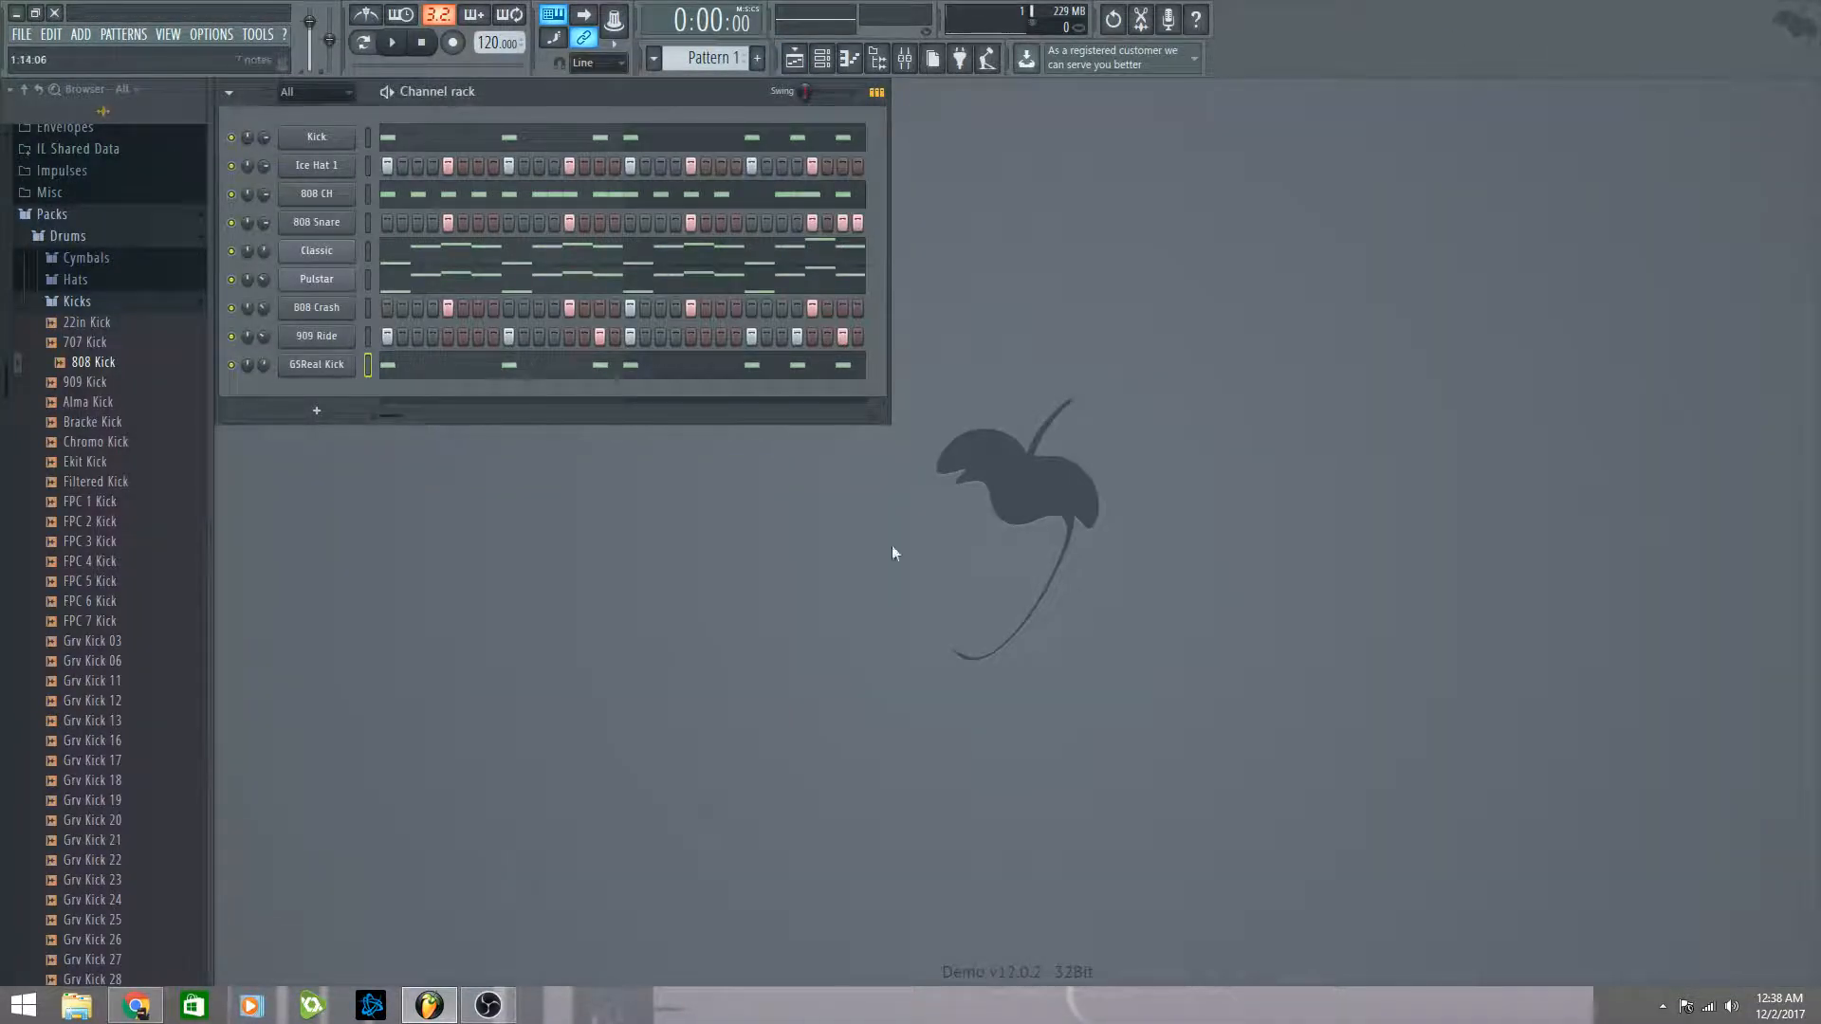
pyautogui.moveTo(383, 411); pyautogui.dragTo(287, 448)
pyautogui.click(404, 142)
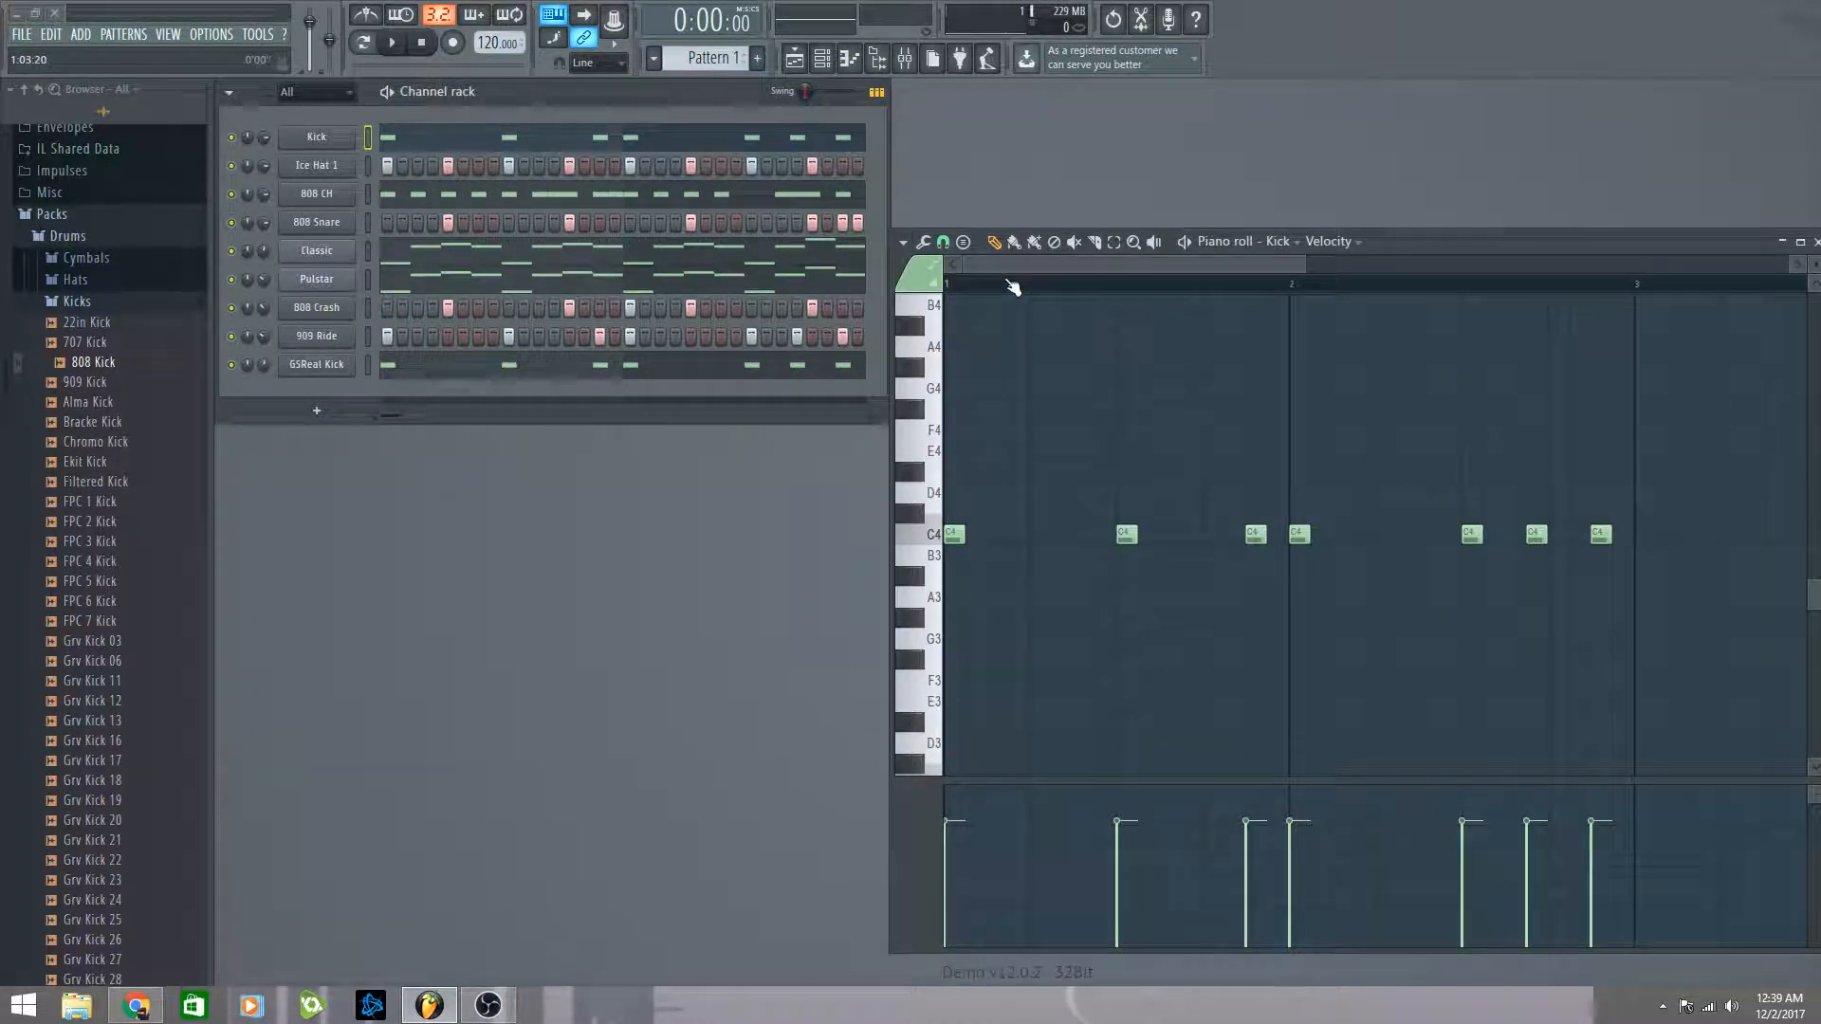
pyautogui.click(1814, 241)
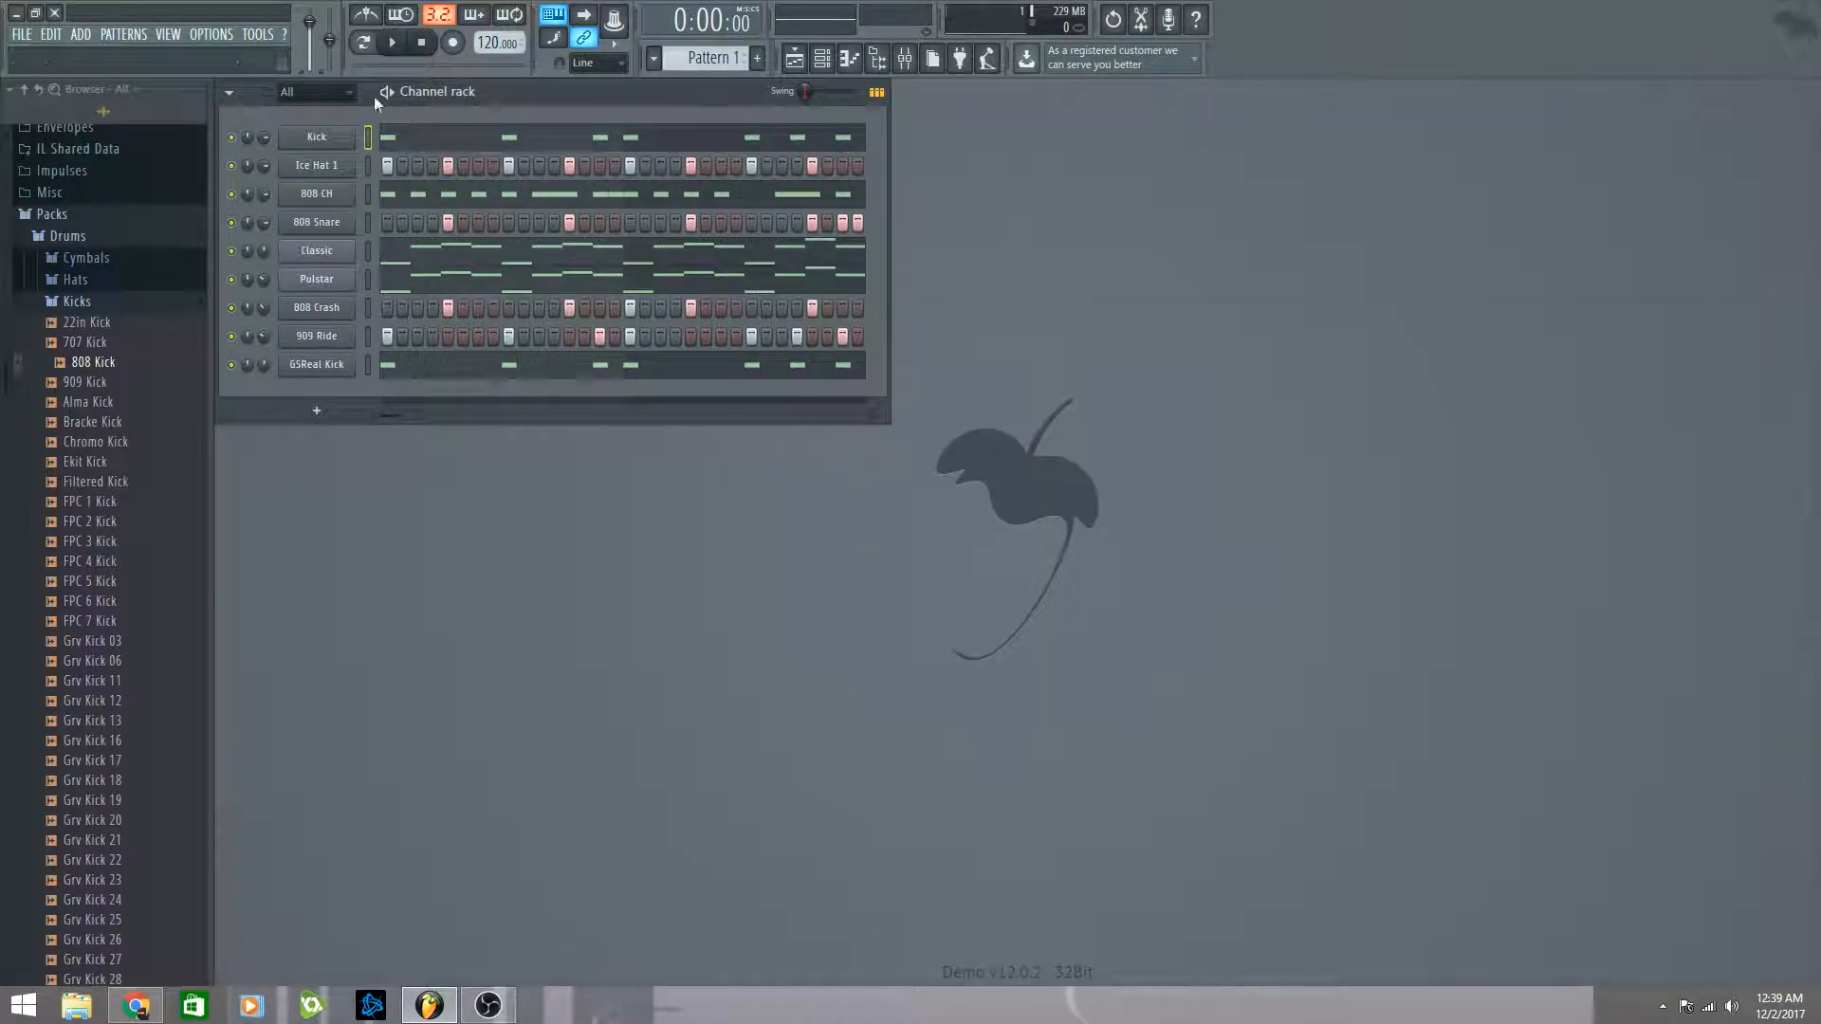
# Step: Play Pattern 1 with all channels active, checking the Kick notes in the piano roll, and stop playback
pyautogui.press('space')
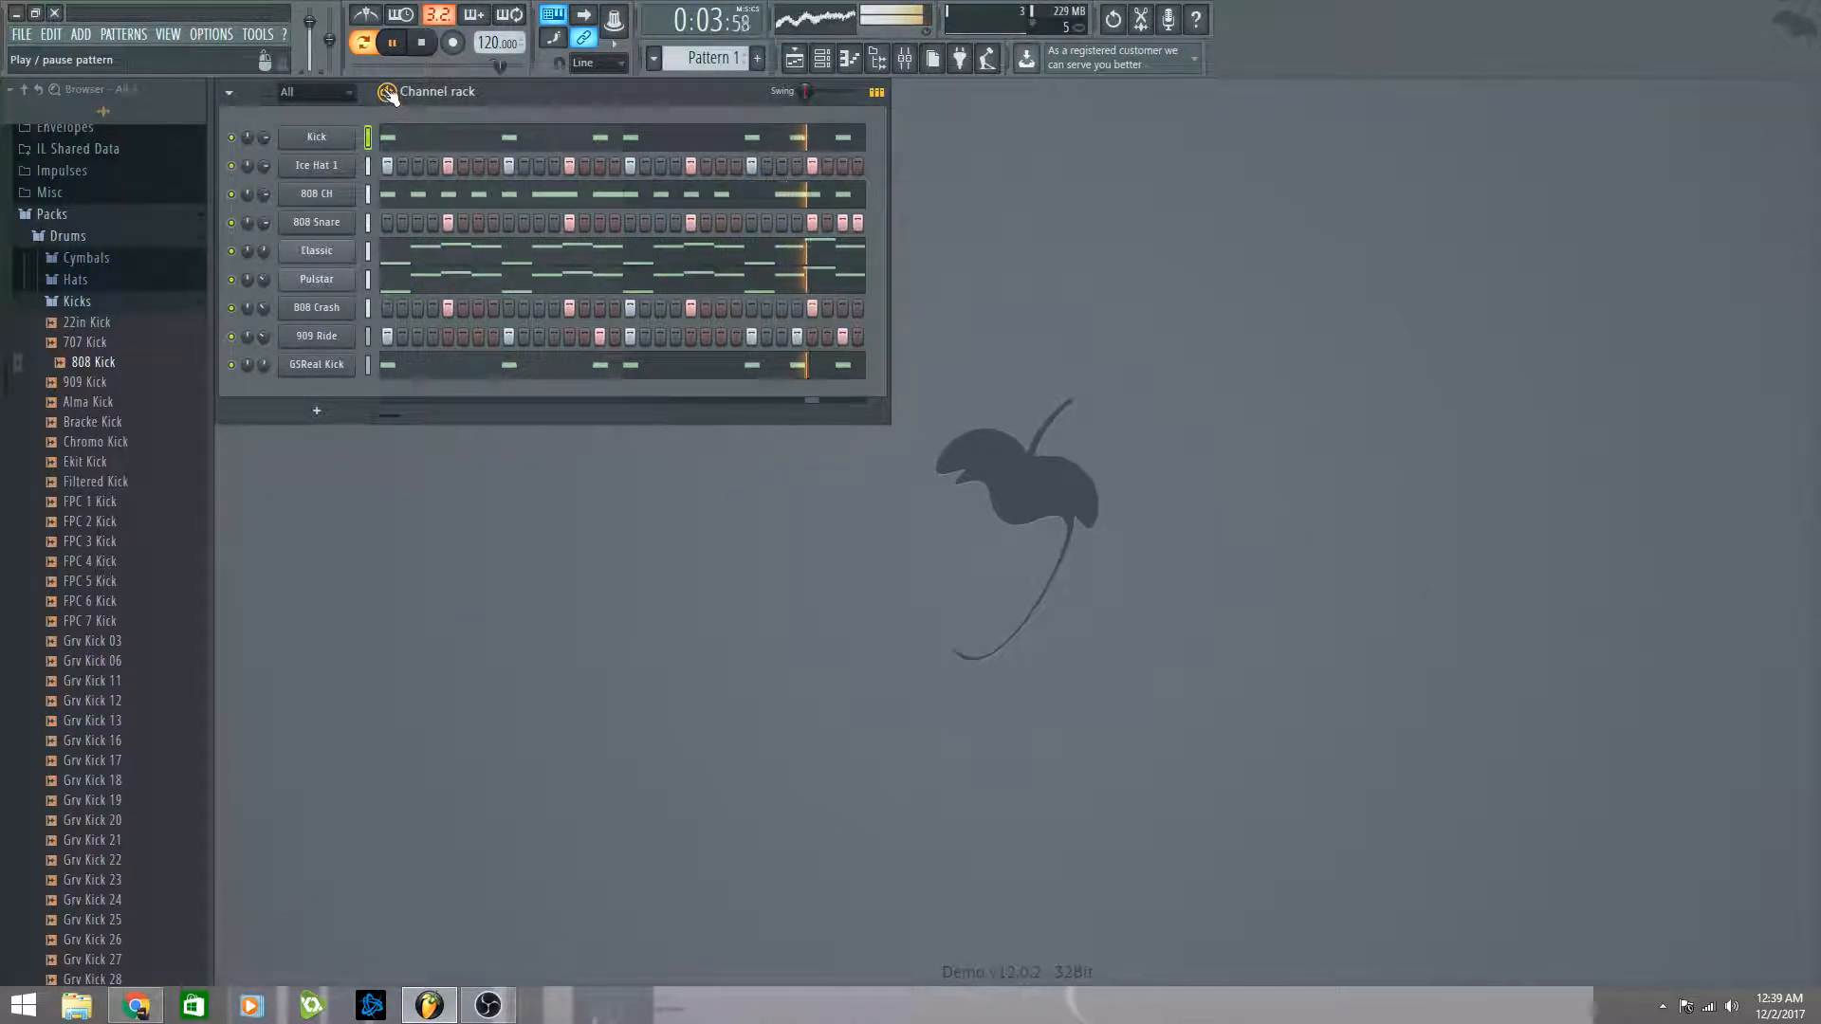
pyautogui.click(467, 138)
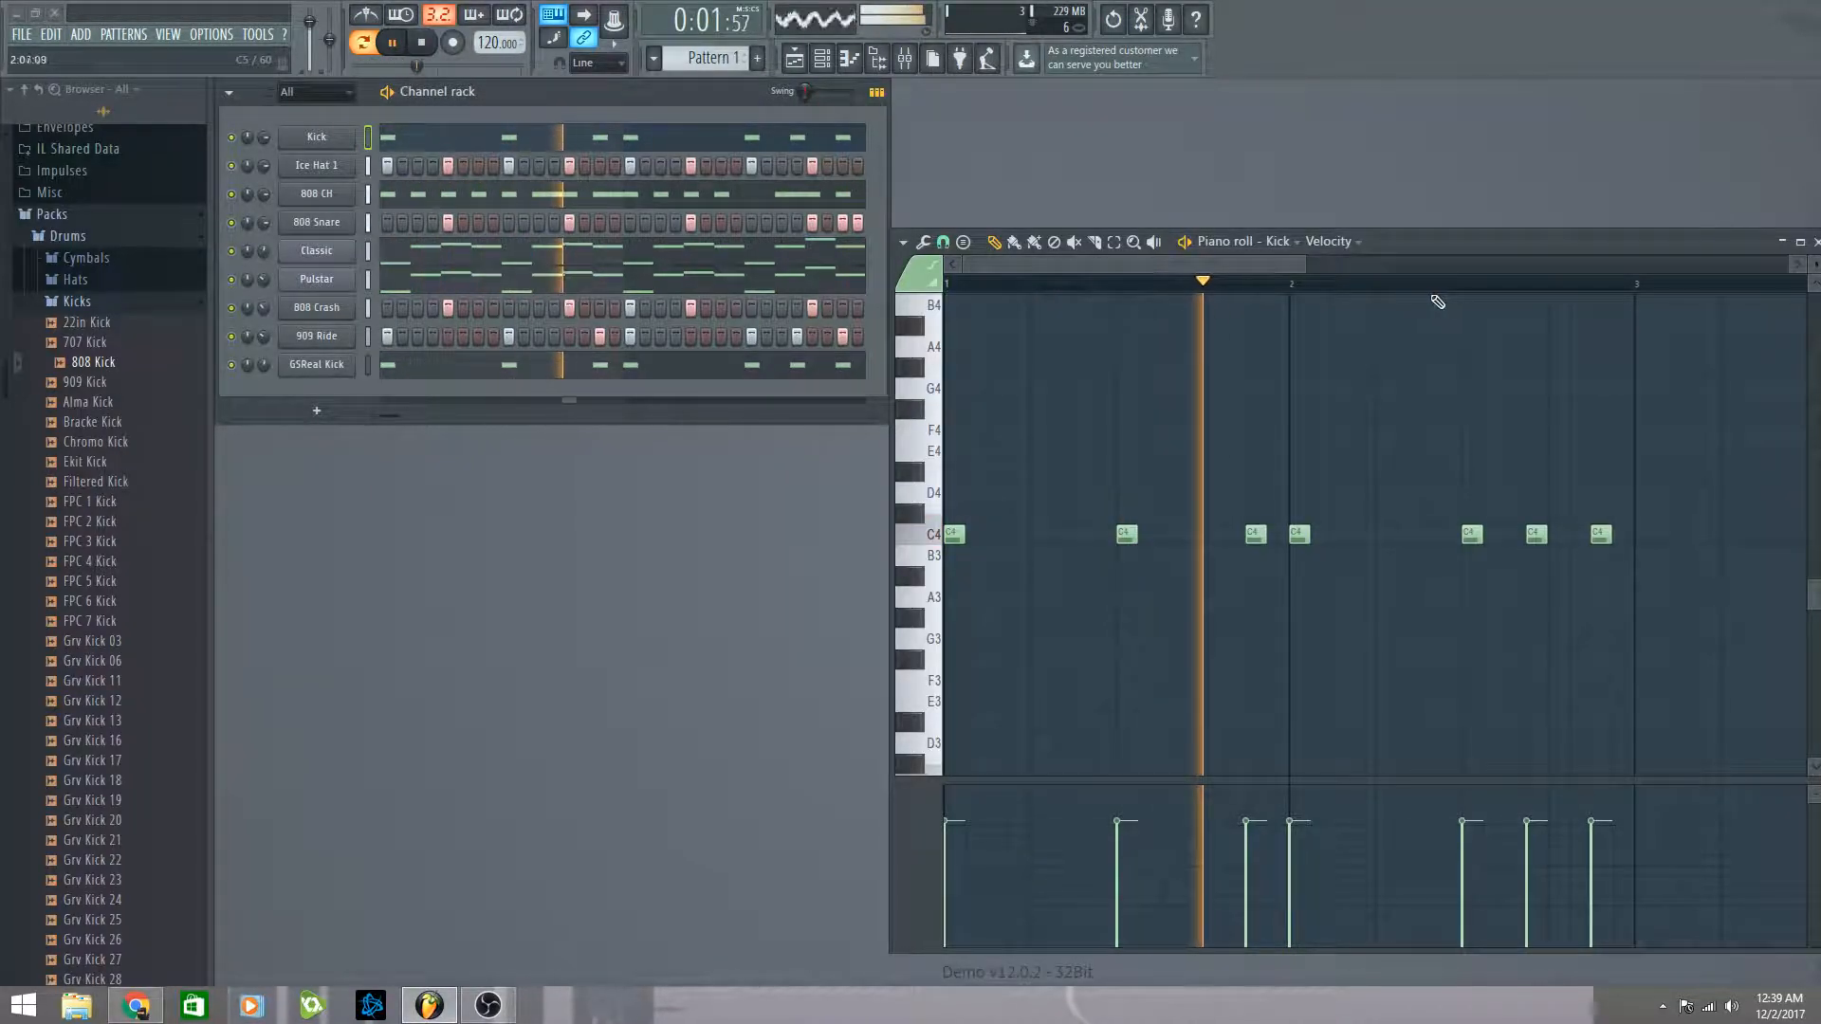
pyautogui.click(415, 137)
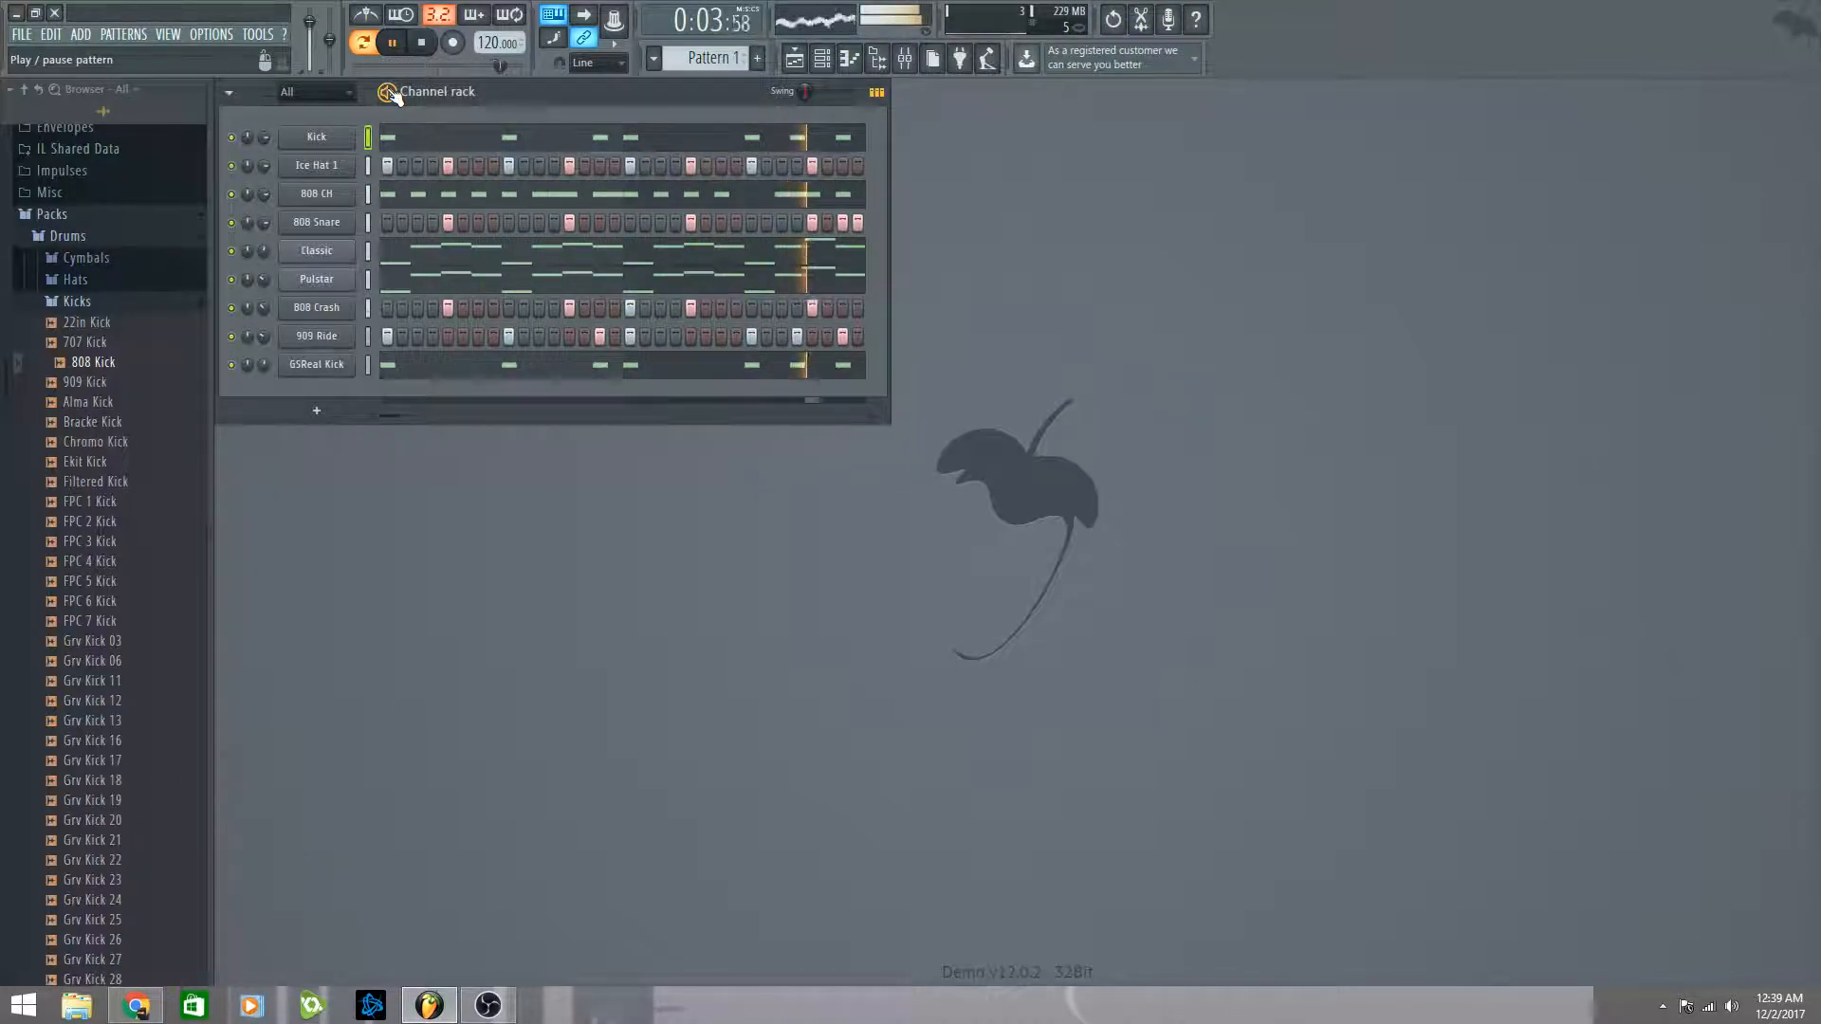
pyautogui.press('space')
# Step: Inspect the GSReal Kick channel's notes in the piano roll and close it
pyautogui.click(441, 375)
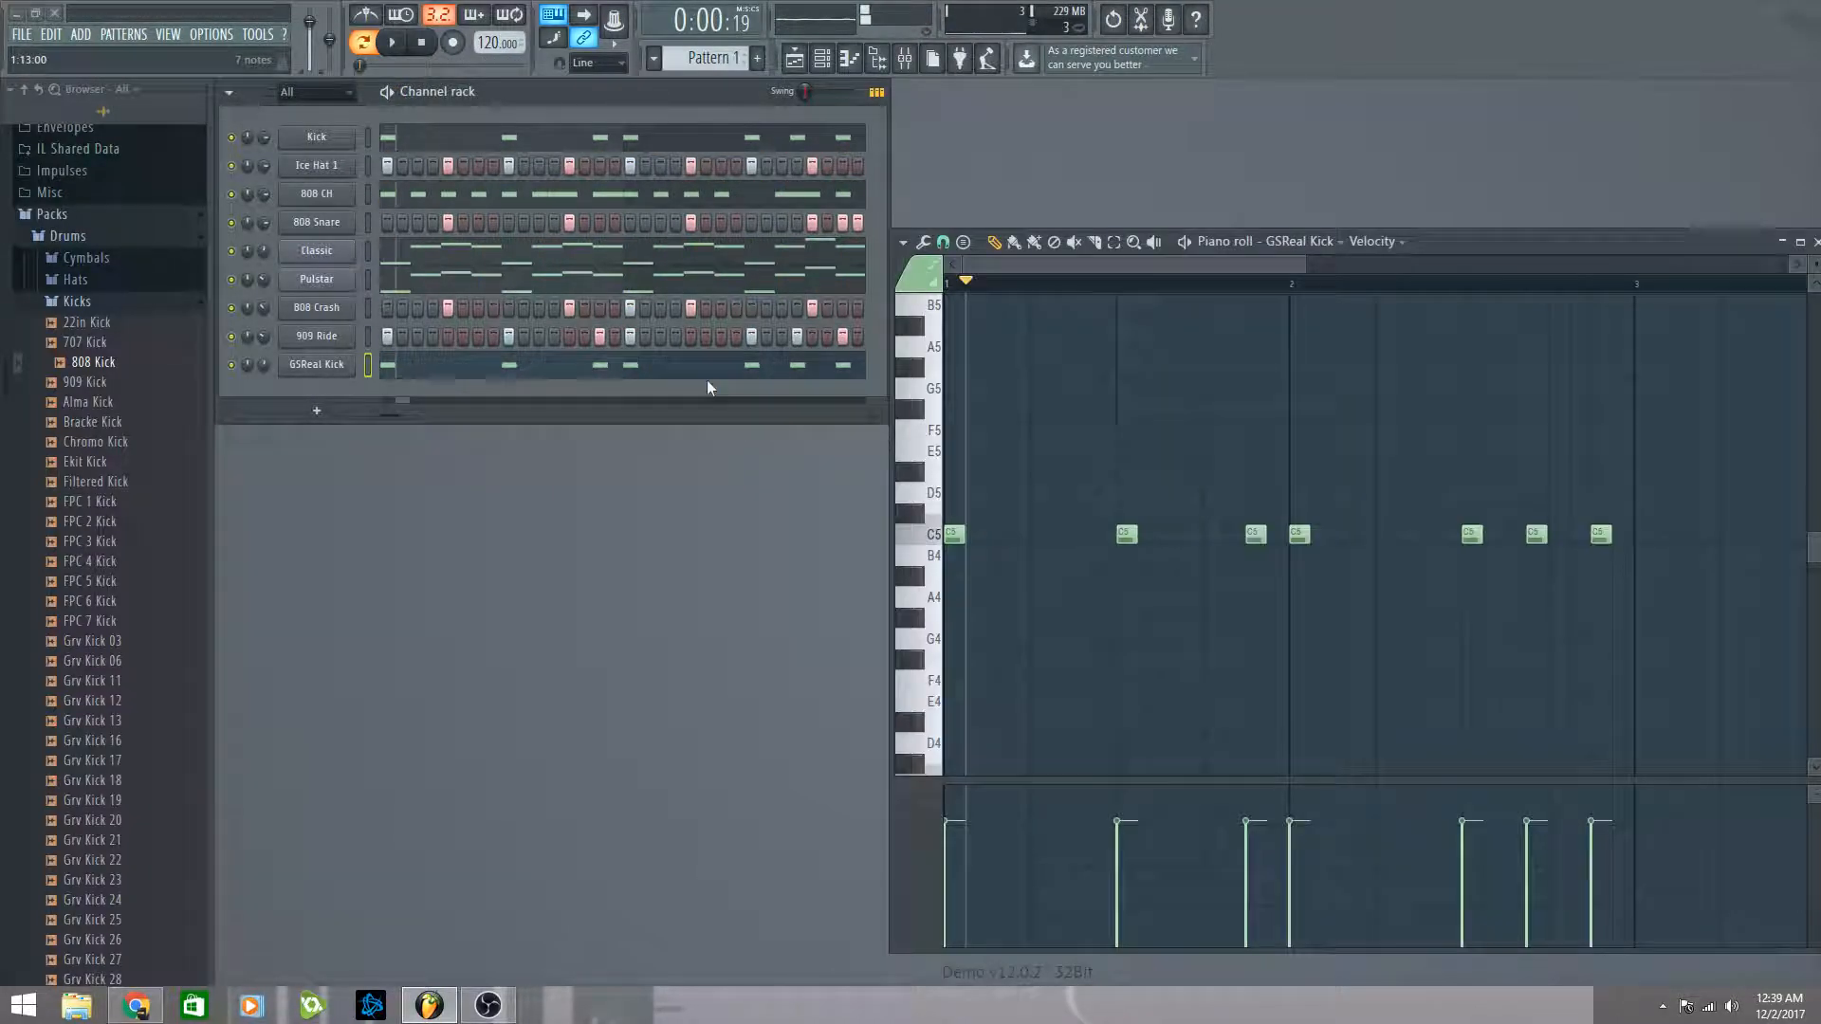
pyautogui.moveTo(1300, 269); pyautogui.dragTo(1407, 269)
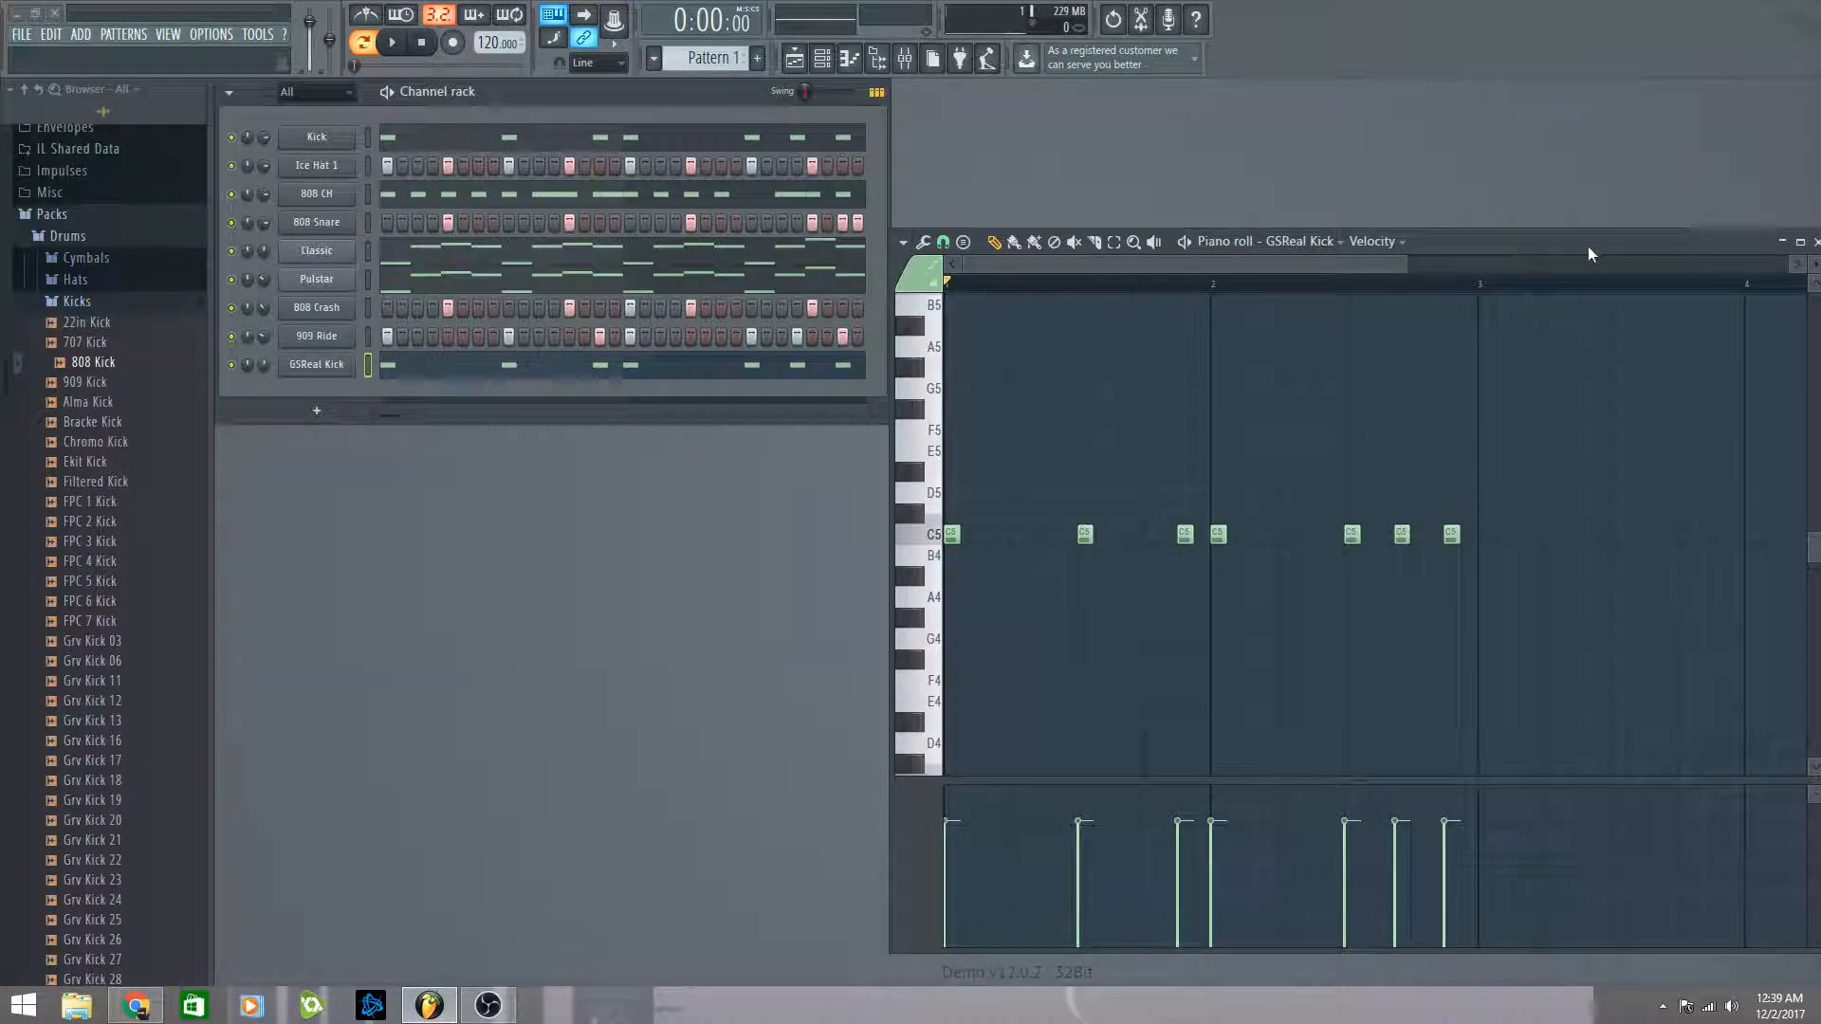
pyautogui.click(1815, 242)
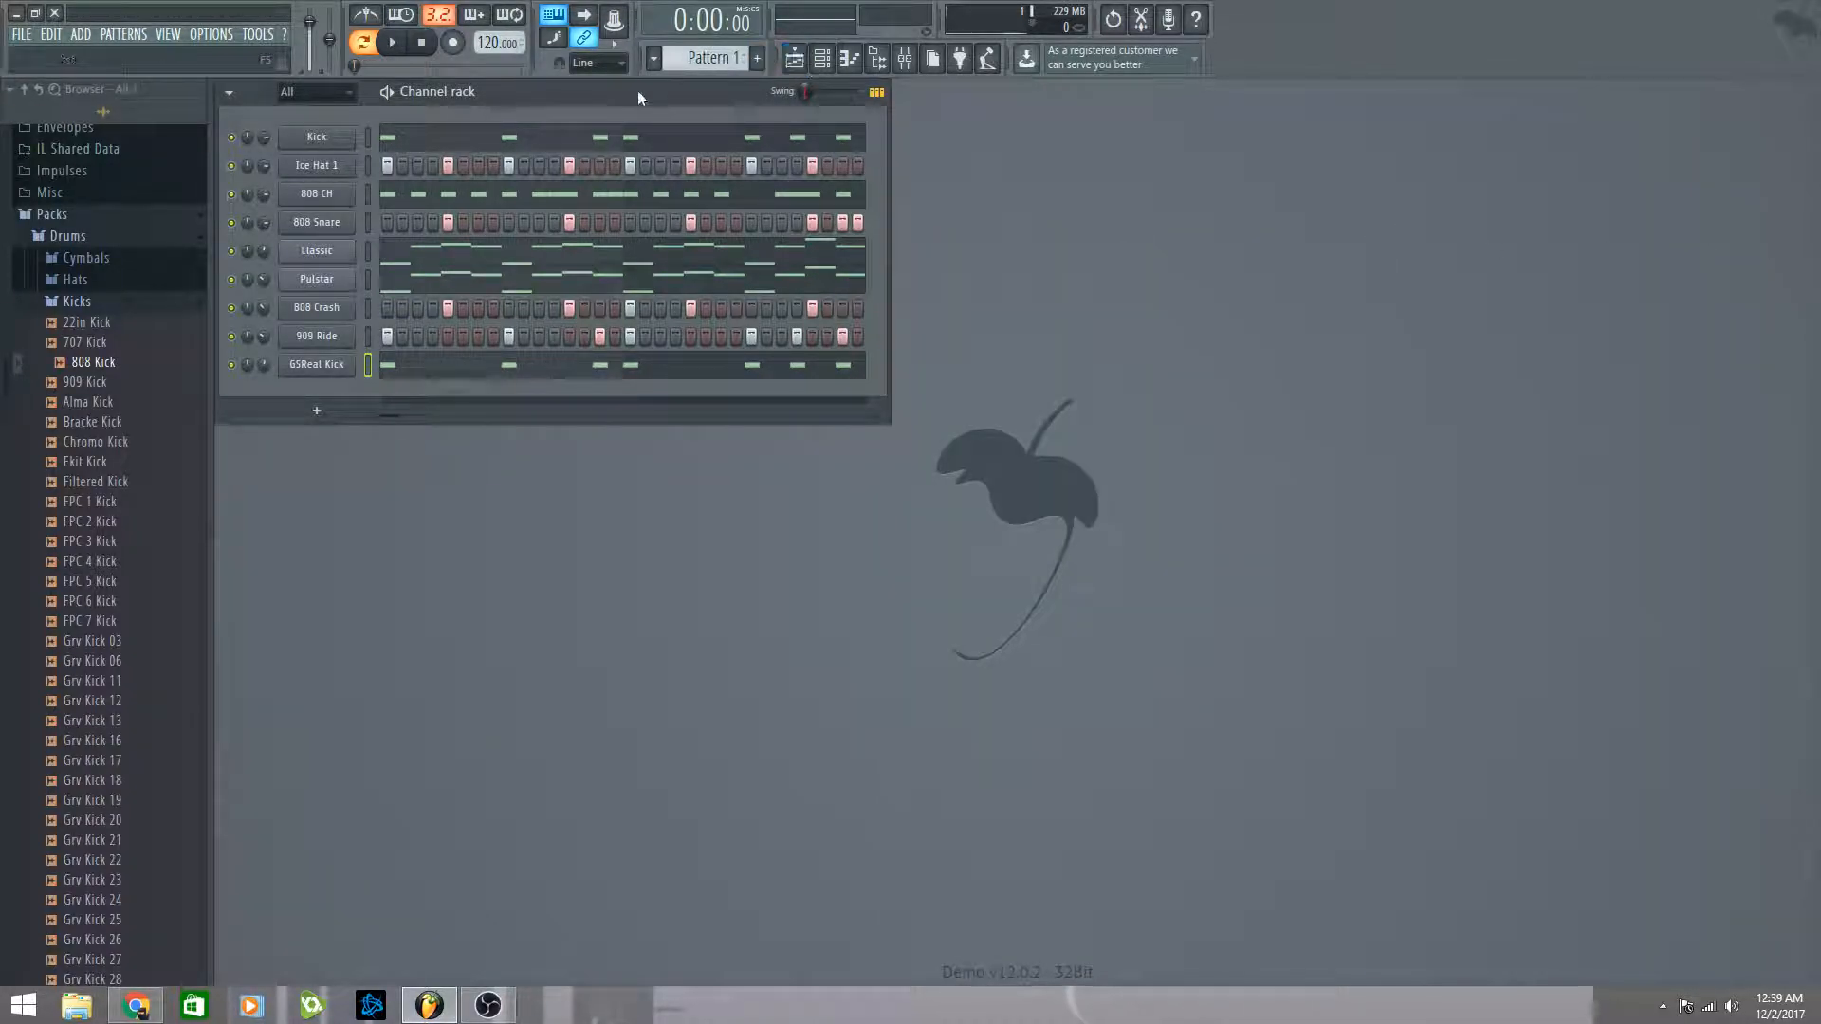
# Step: Solo the Kick channel, show its notes in the piano roll, play it alone and return the playhead to the start
pyautogui.rightClick(237, 142)
pyautogui.click(297, 166)
pyautogui.click(440, 139)
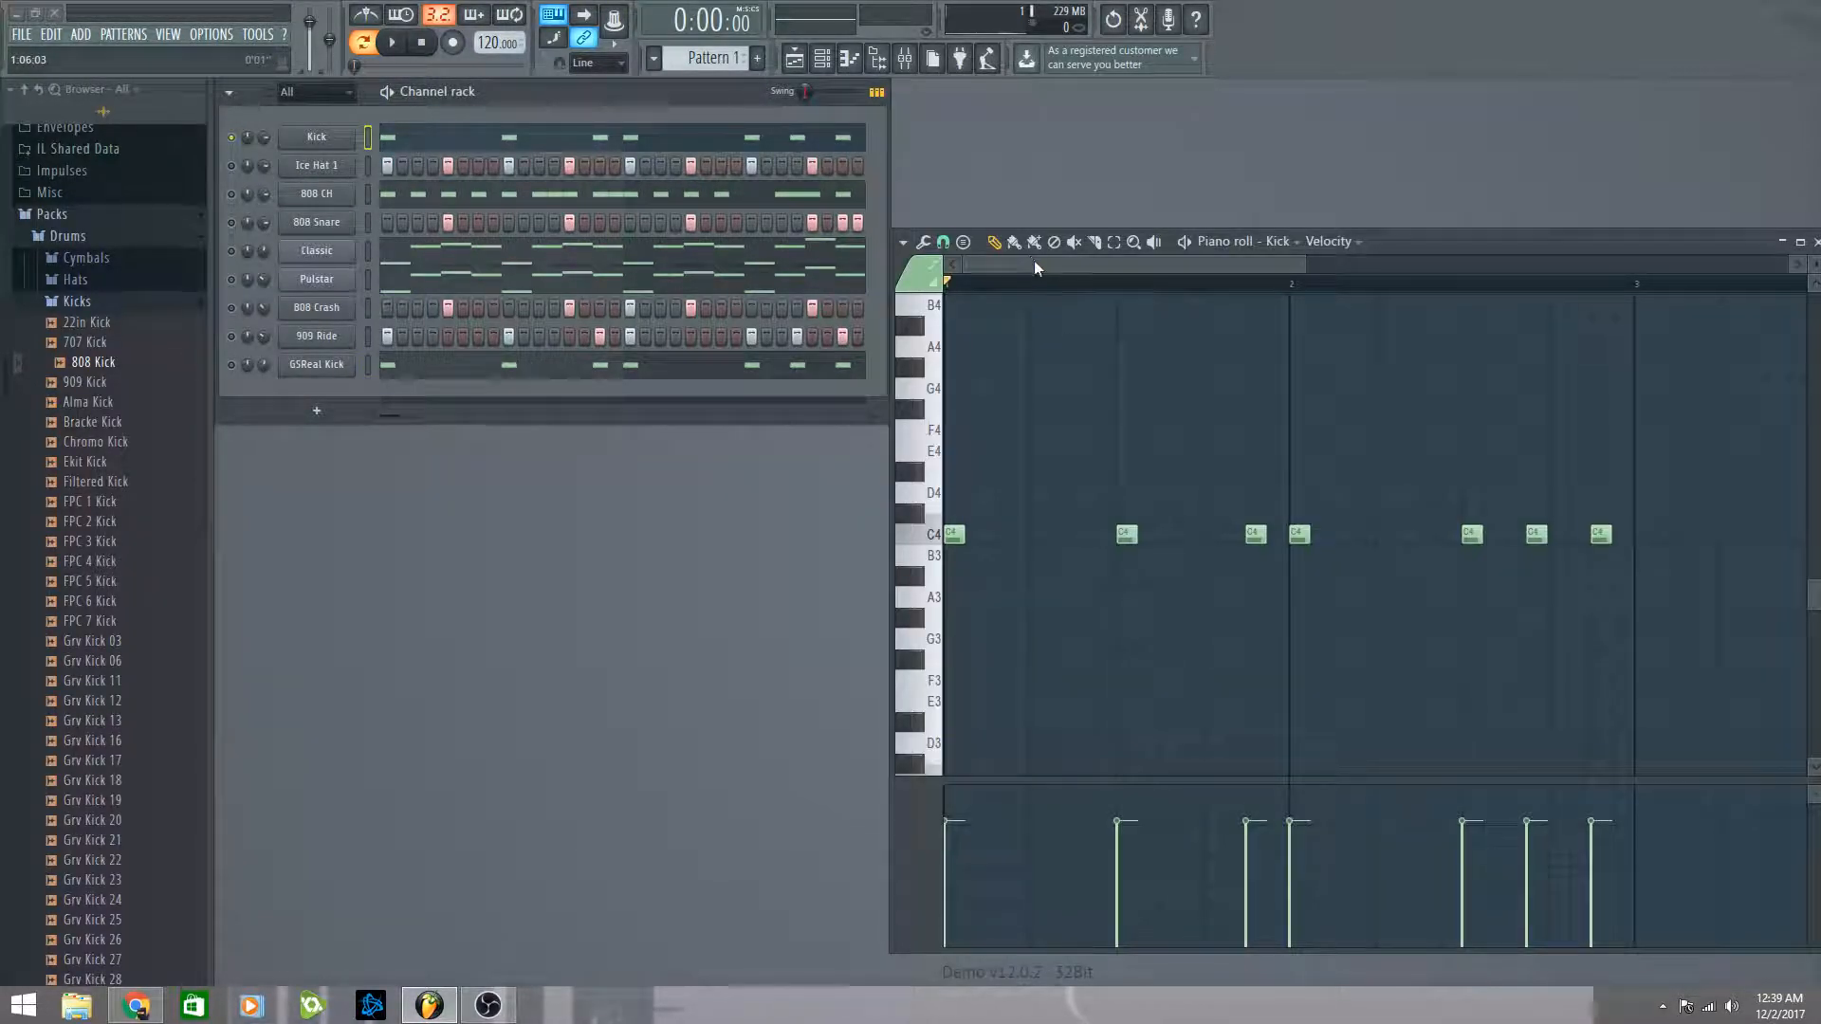
pyautogui.press('space')
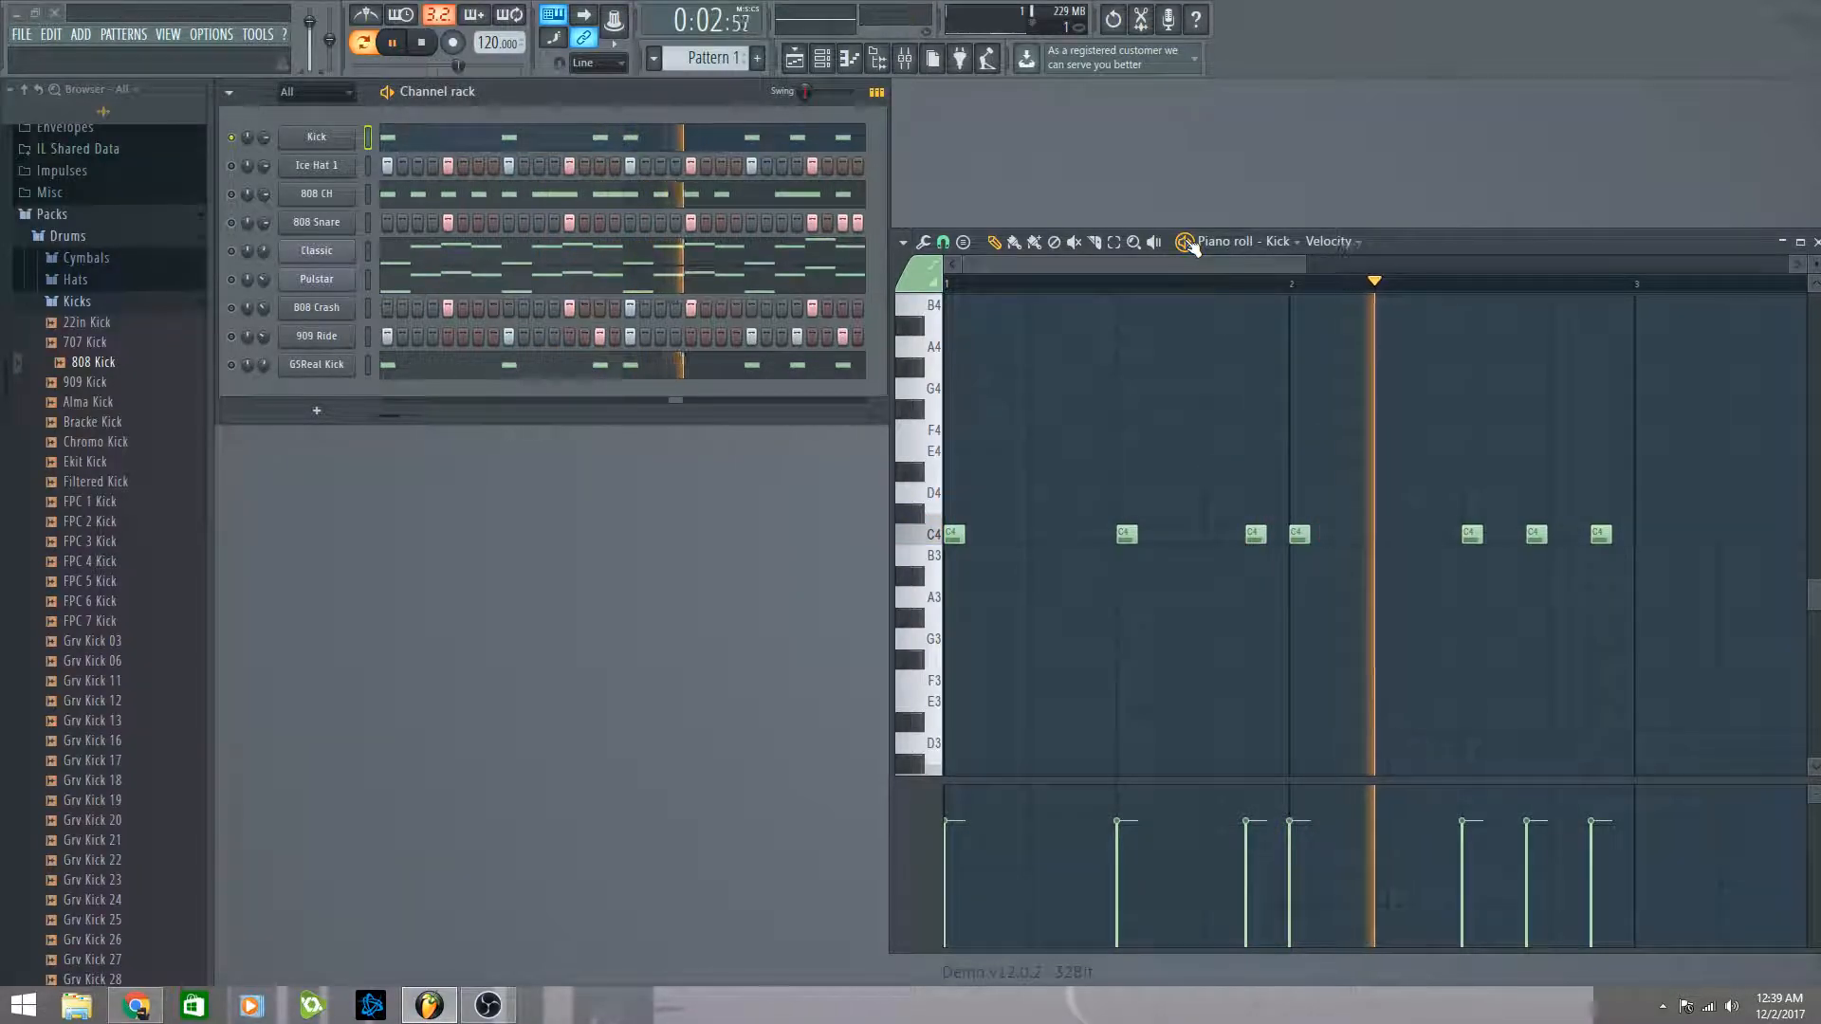
pyautogui.press('space')
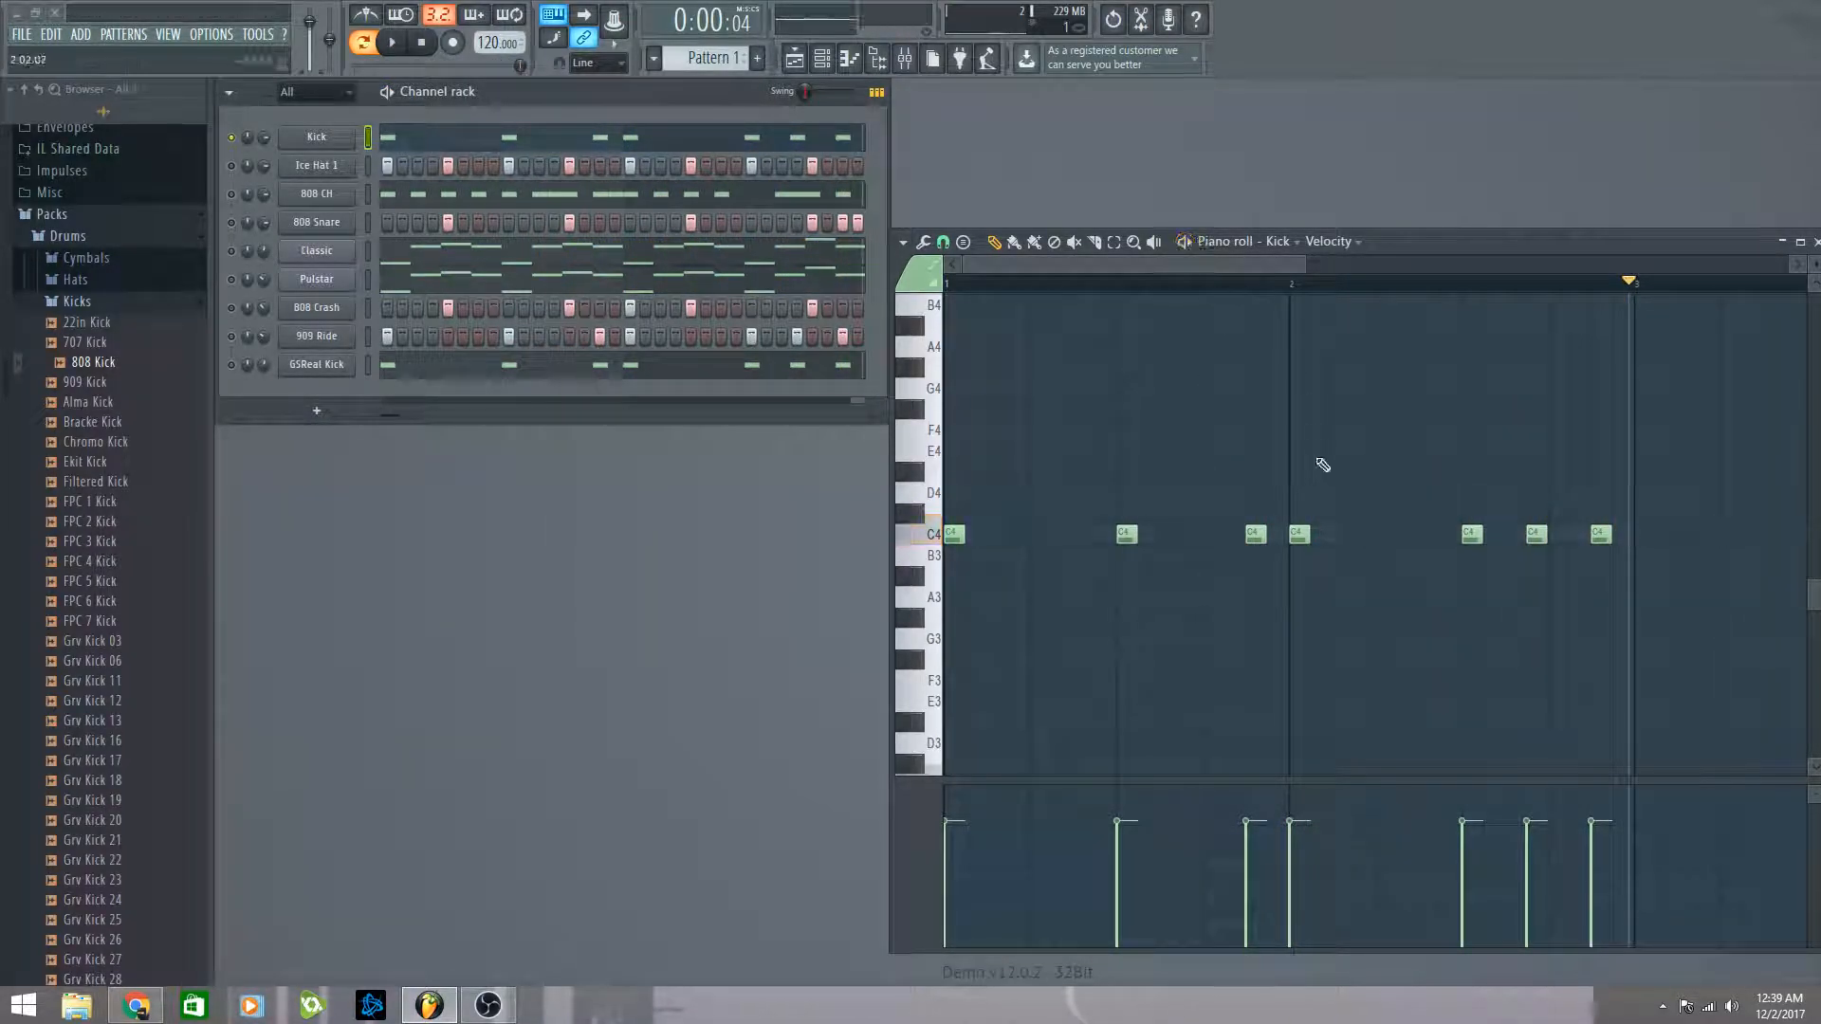
pyautogui.moveTo(1060, 286); pyautogui.dragTo(934, 290)
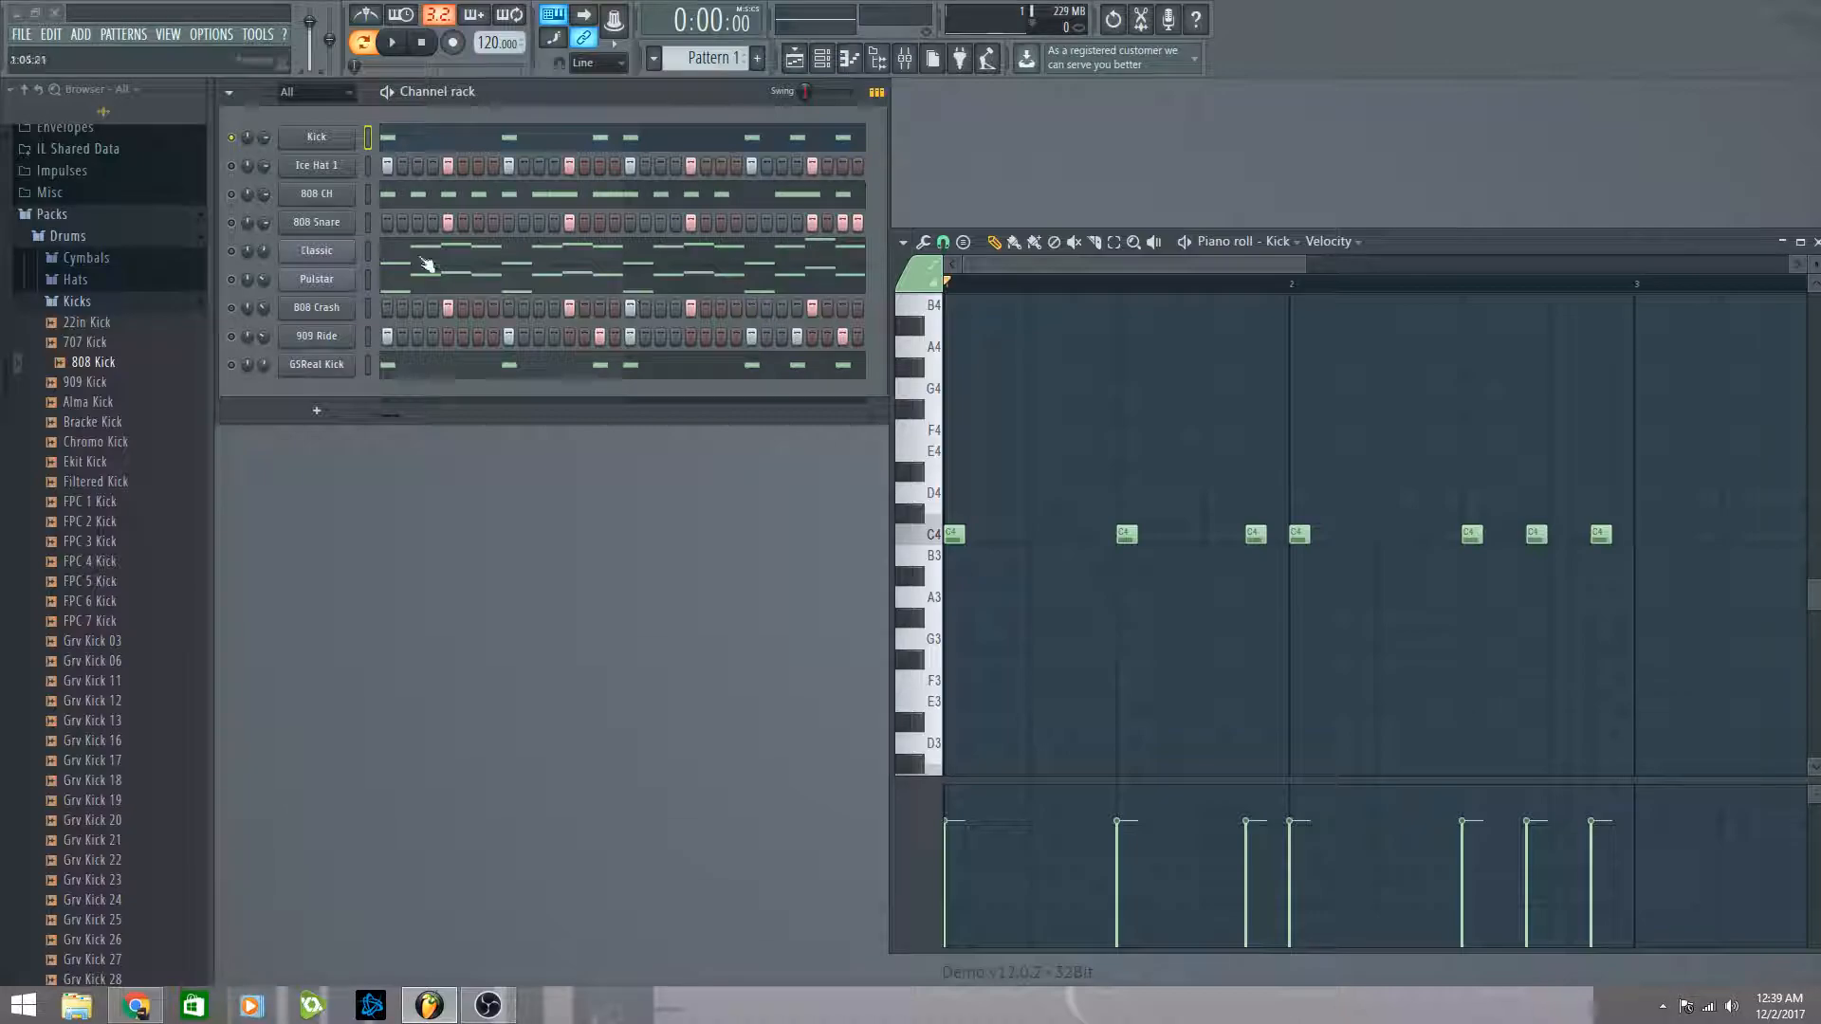
# Step: Solo the 808 CH channel, switch the piano roll to its notes and play it alone
pyautogui.click(231, 167)
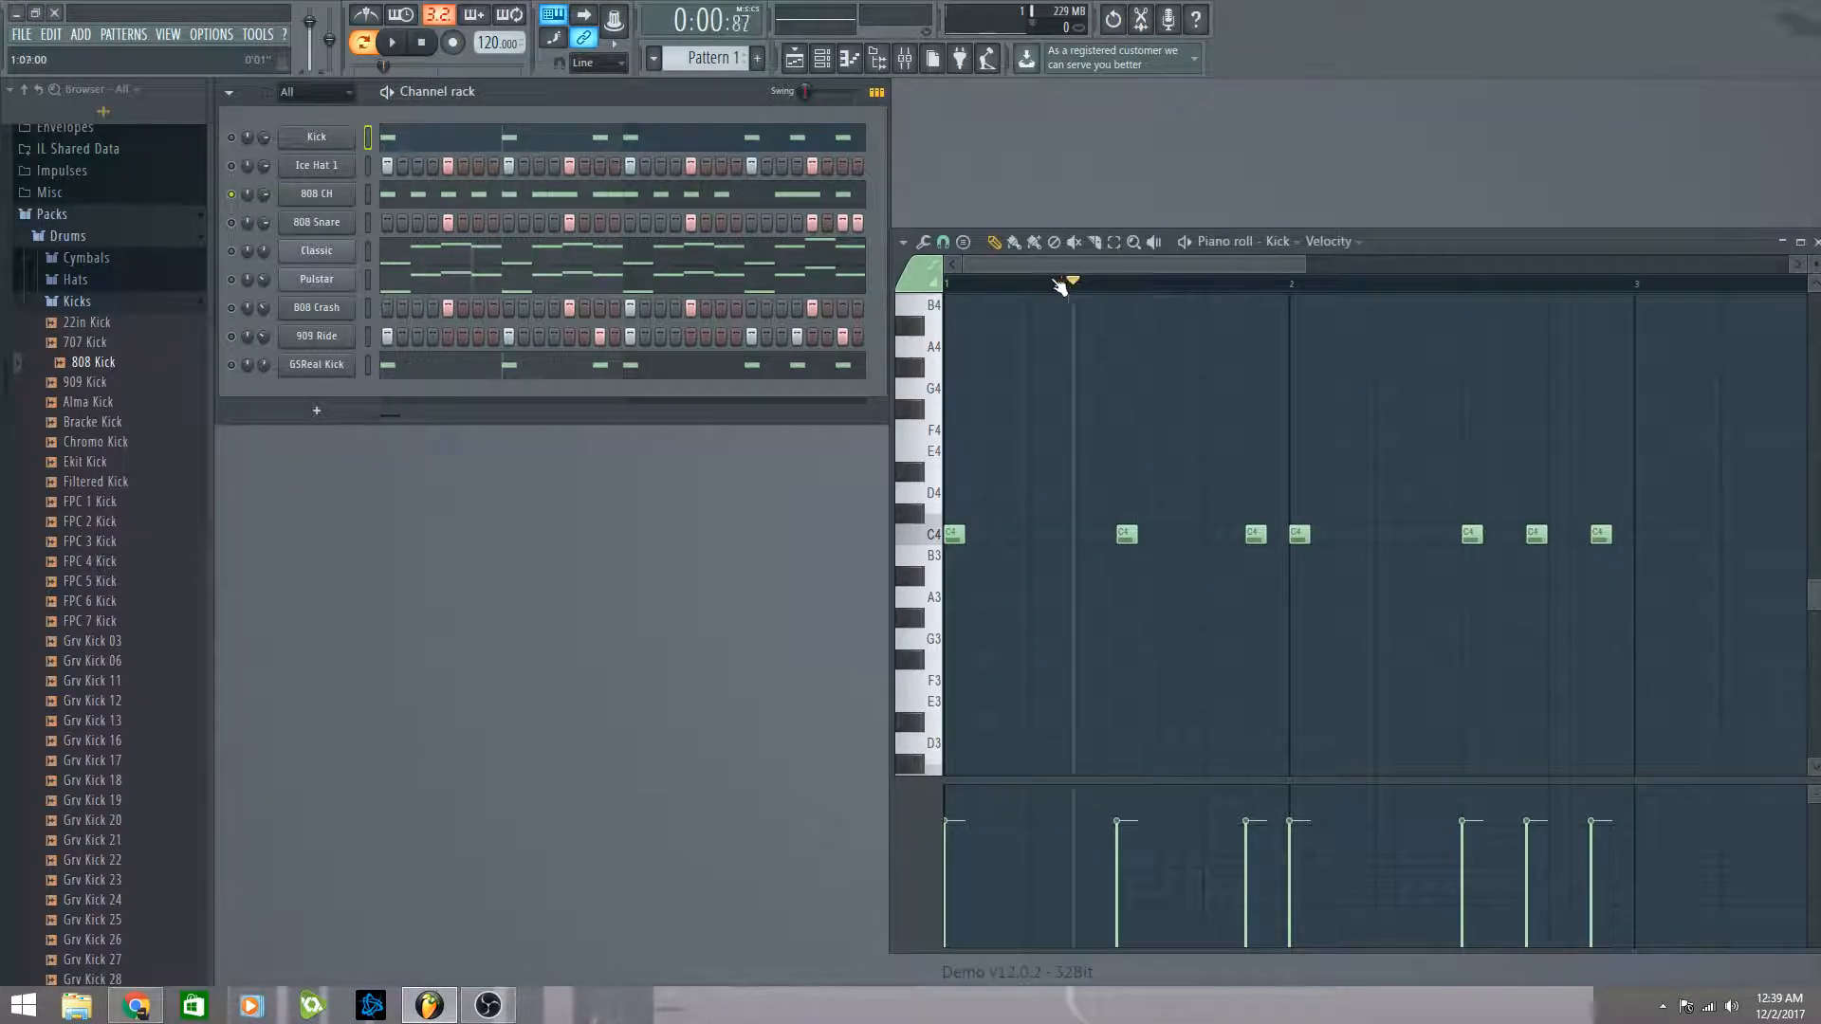
pyautogui.click(1275, 241)
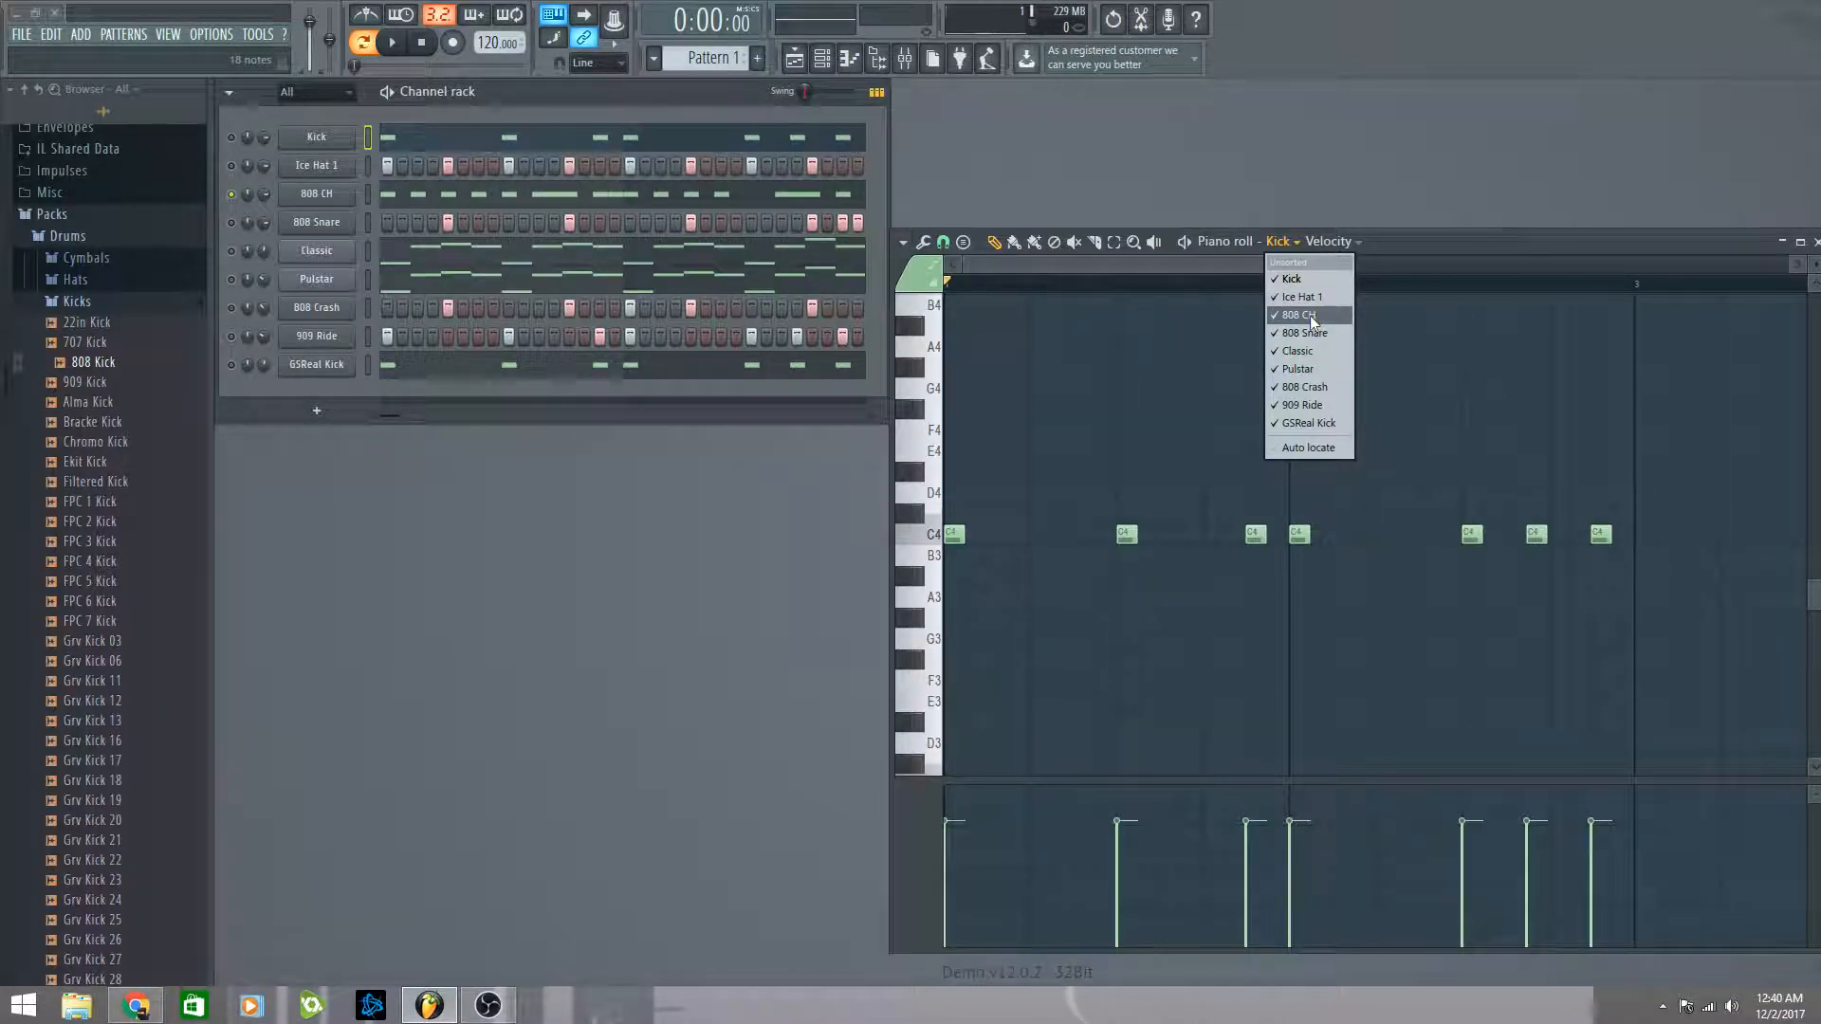
pyautogui.click(1311, 315)
pyautogui.press('space')
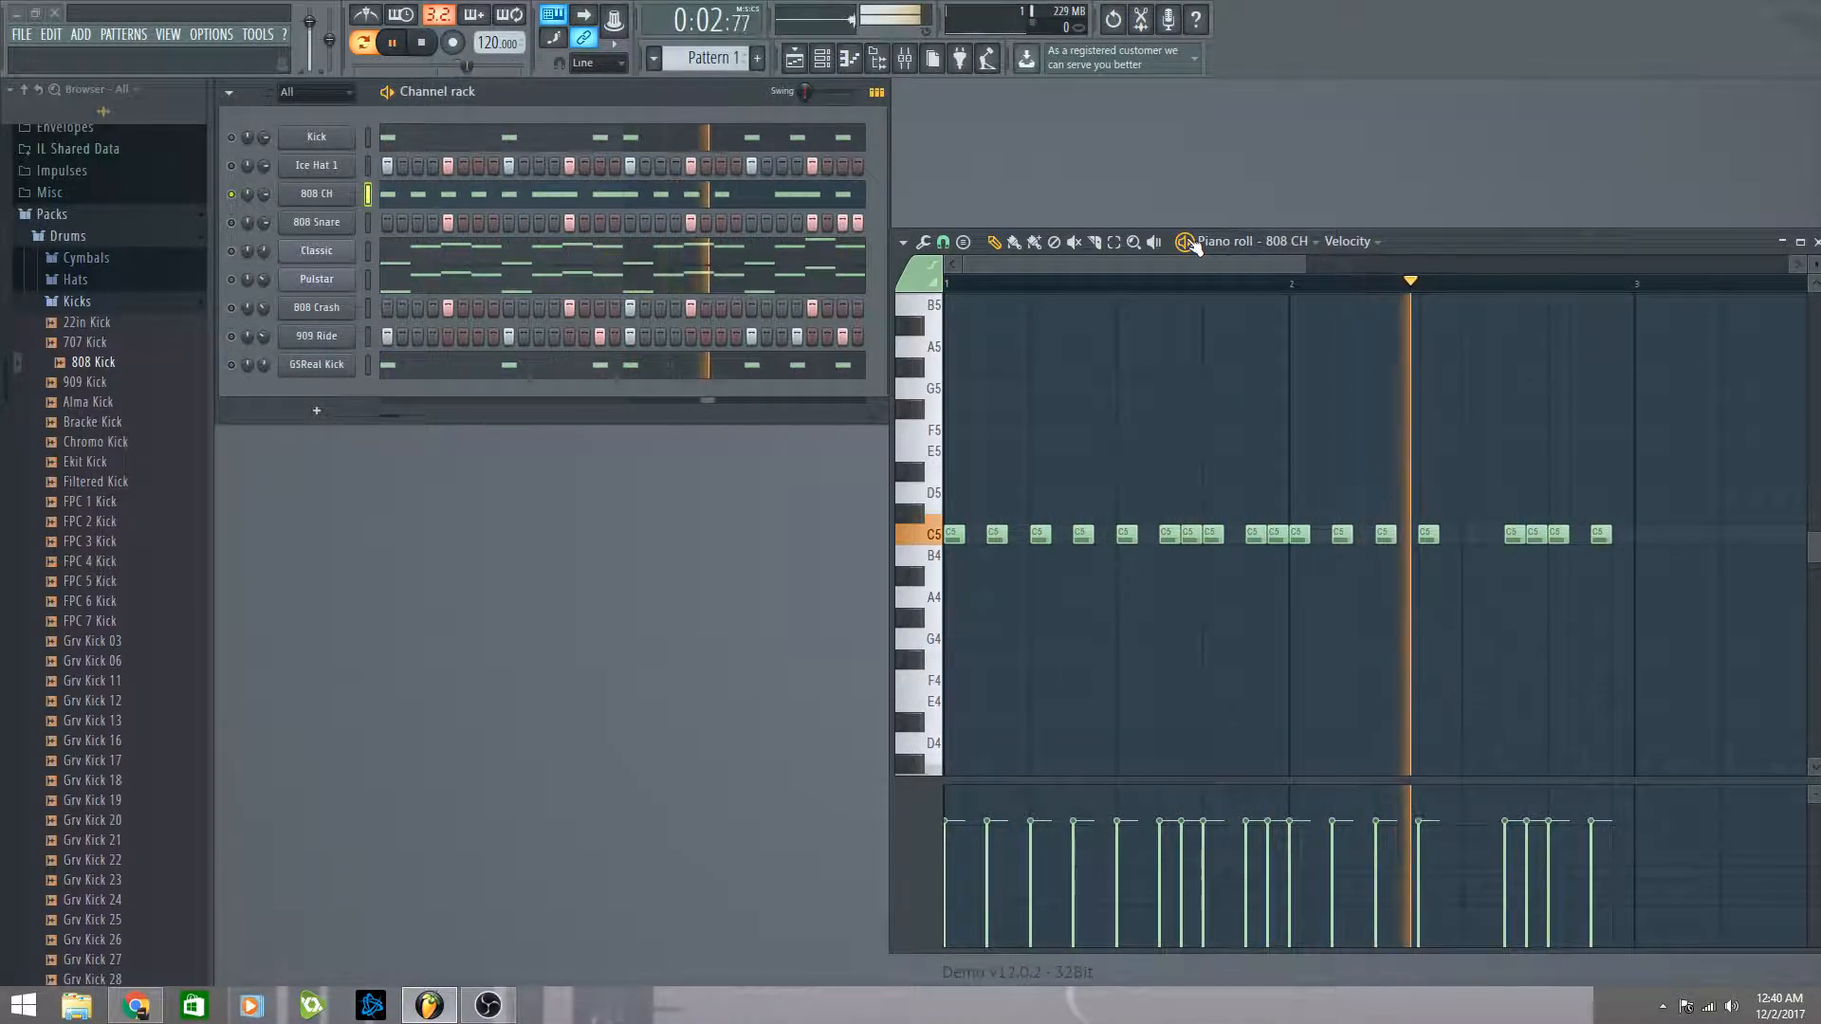
pyautogui.press('space')
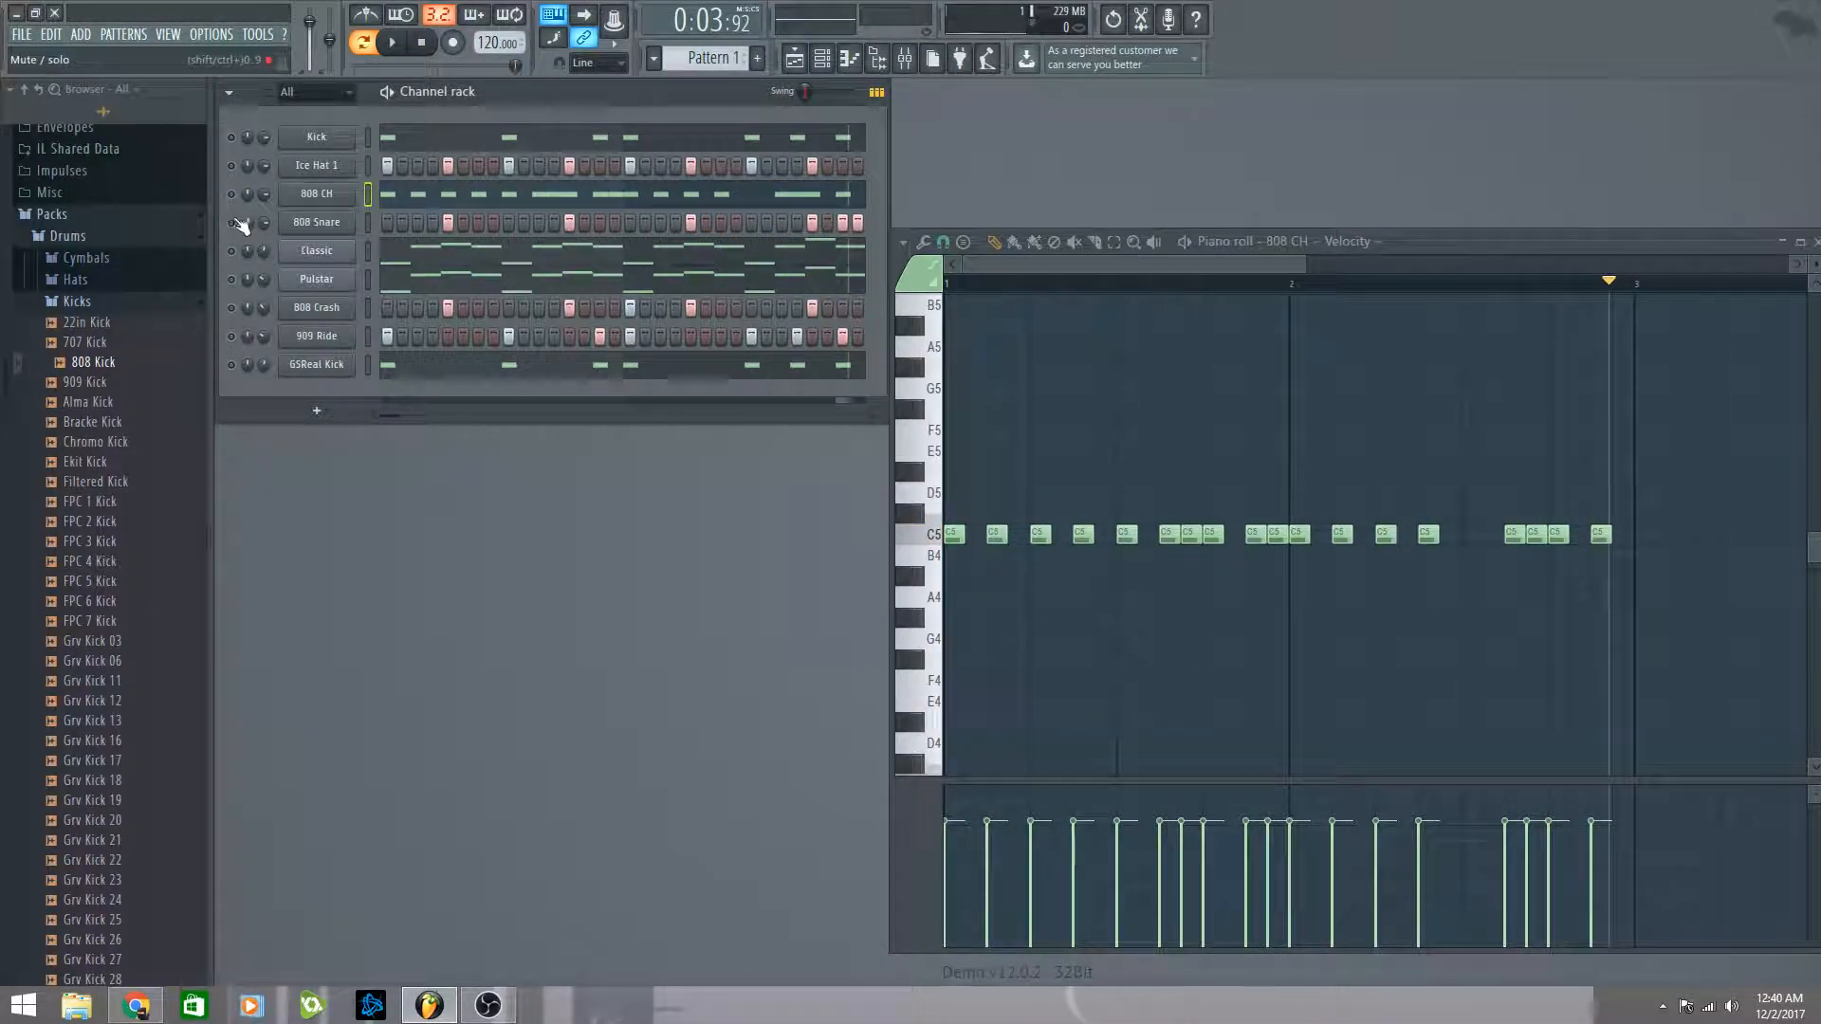
# Step: Switch the piano roll to the 808 Snare channel, play it soloed and return the playhead to the start
pyautogui.click(1295, 243)
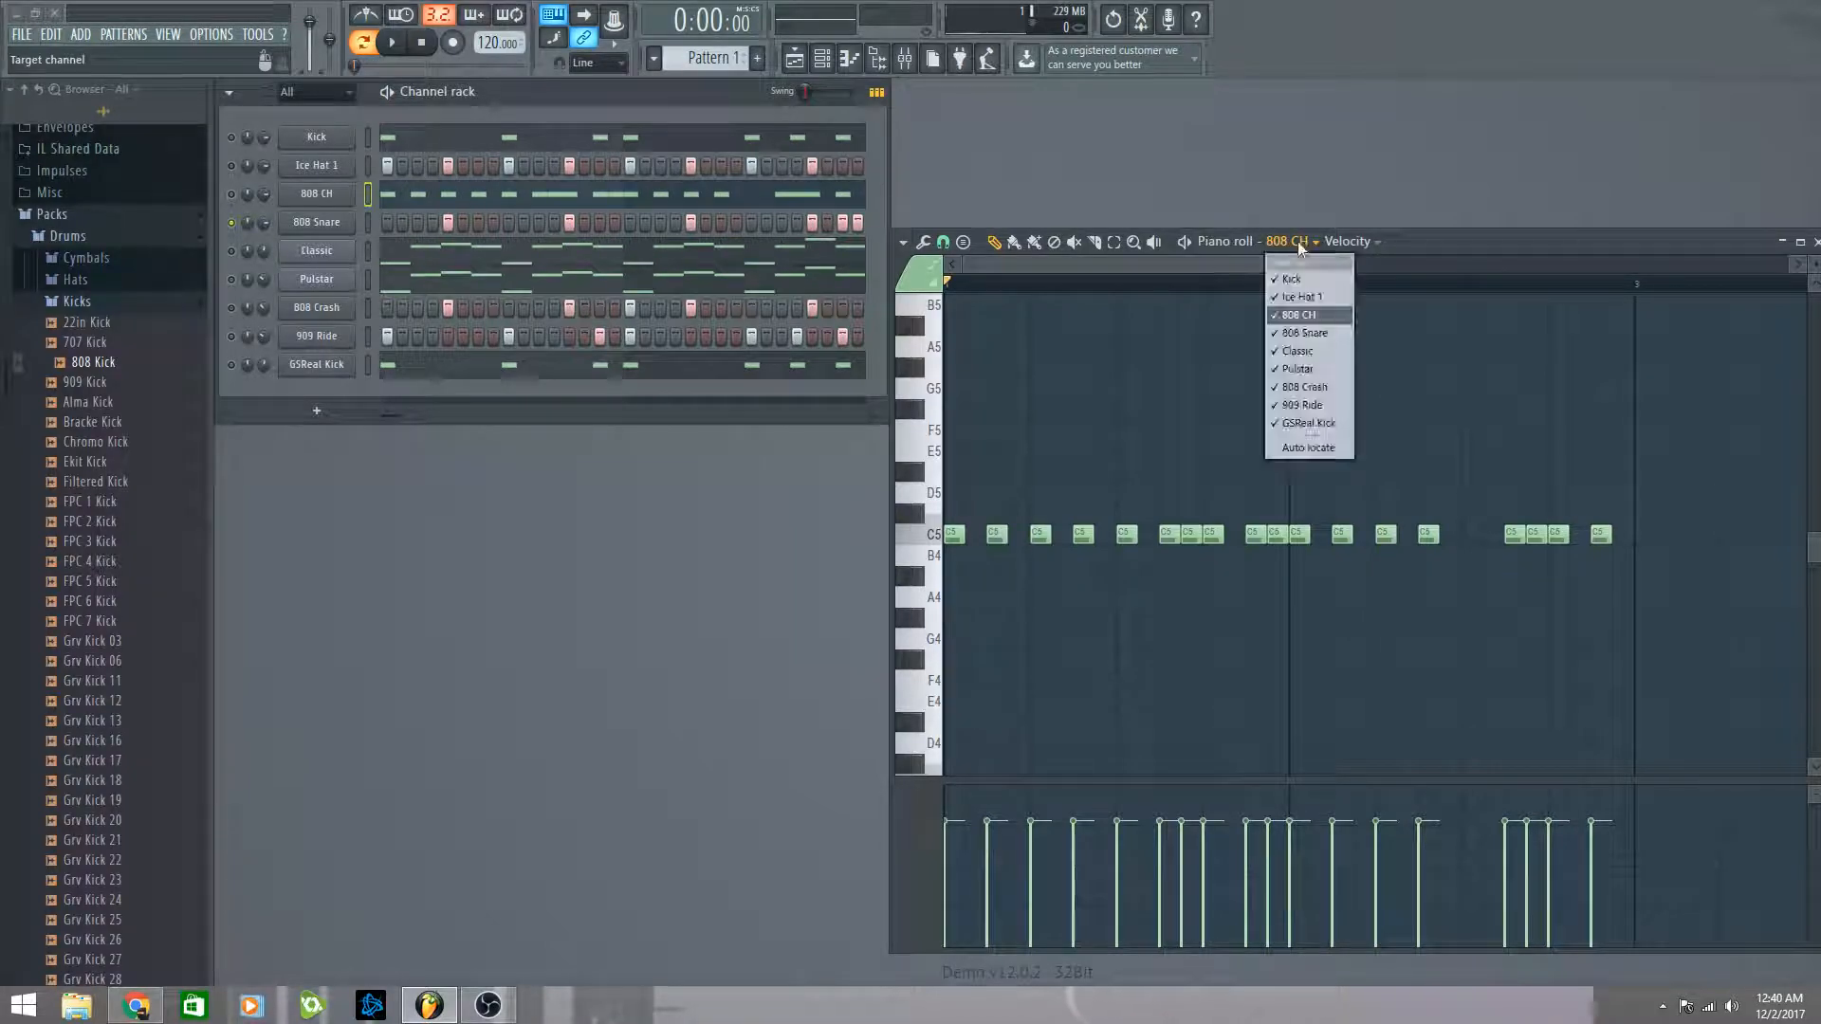
pyautogui.click(1309, 333)
pyautogui.press('space')
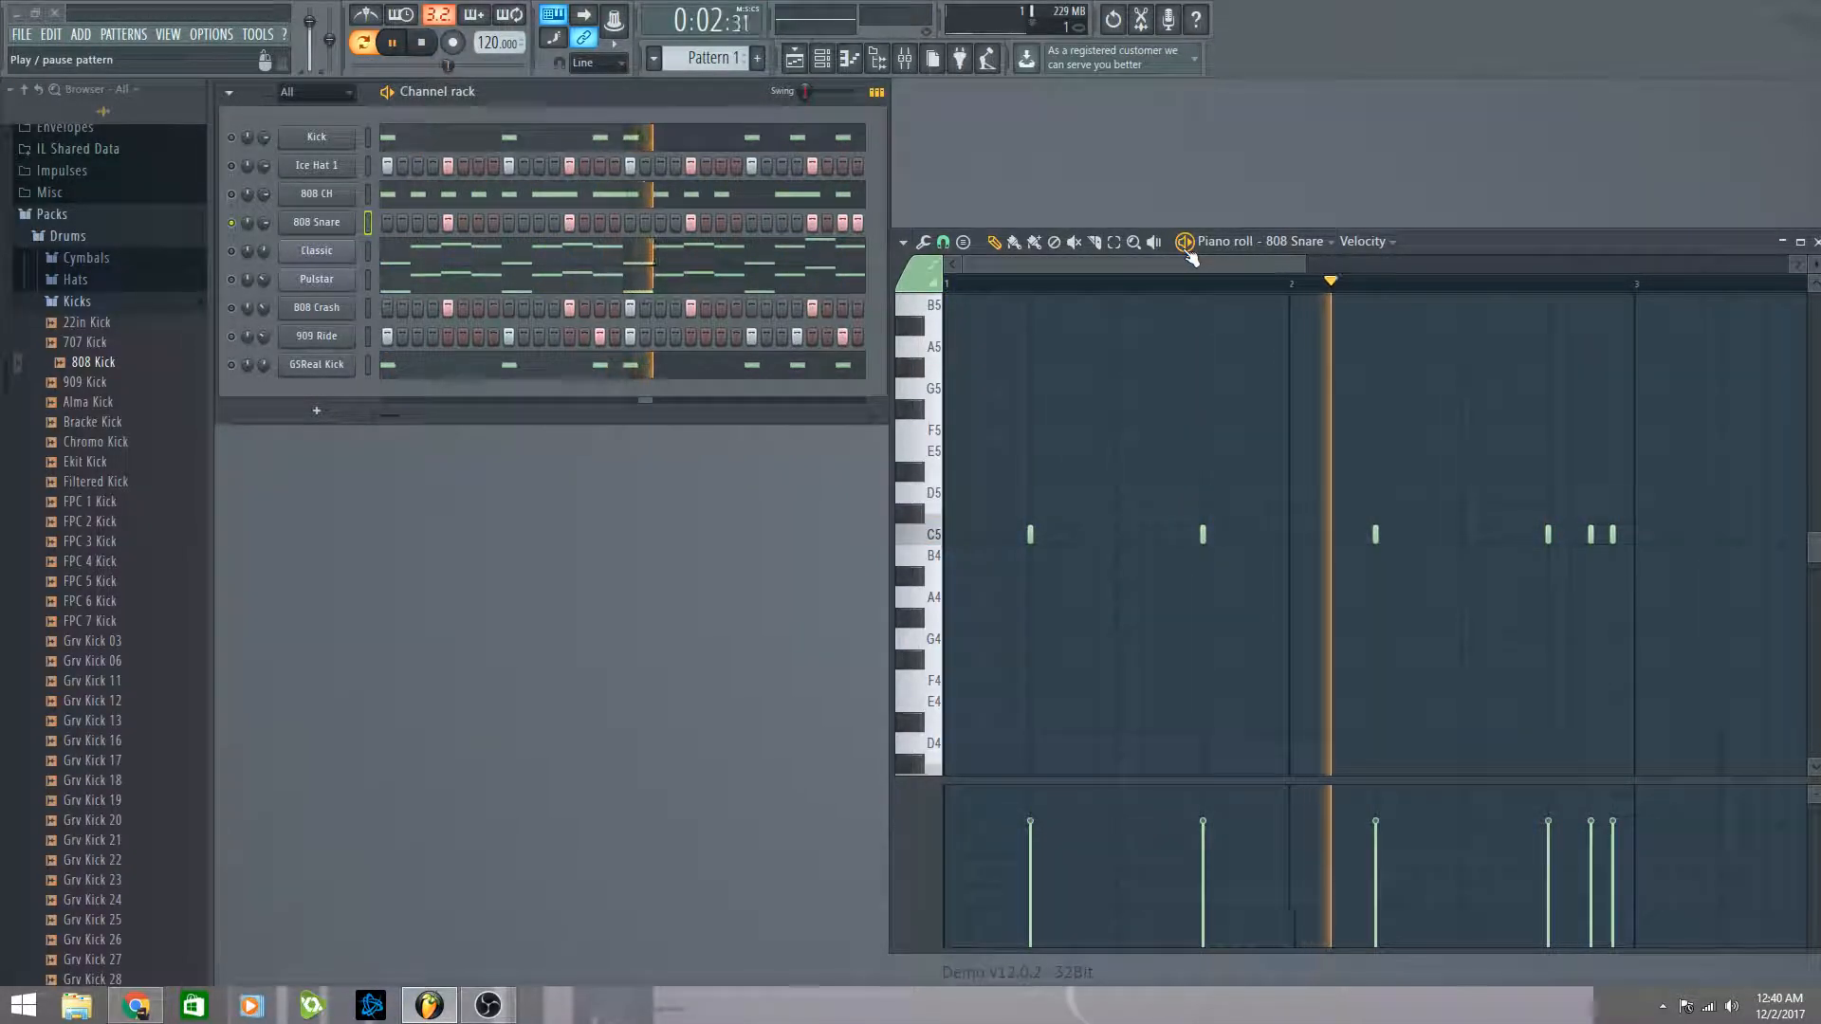
pyautogui.press('space')
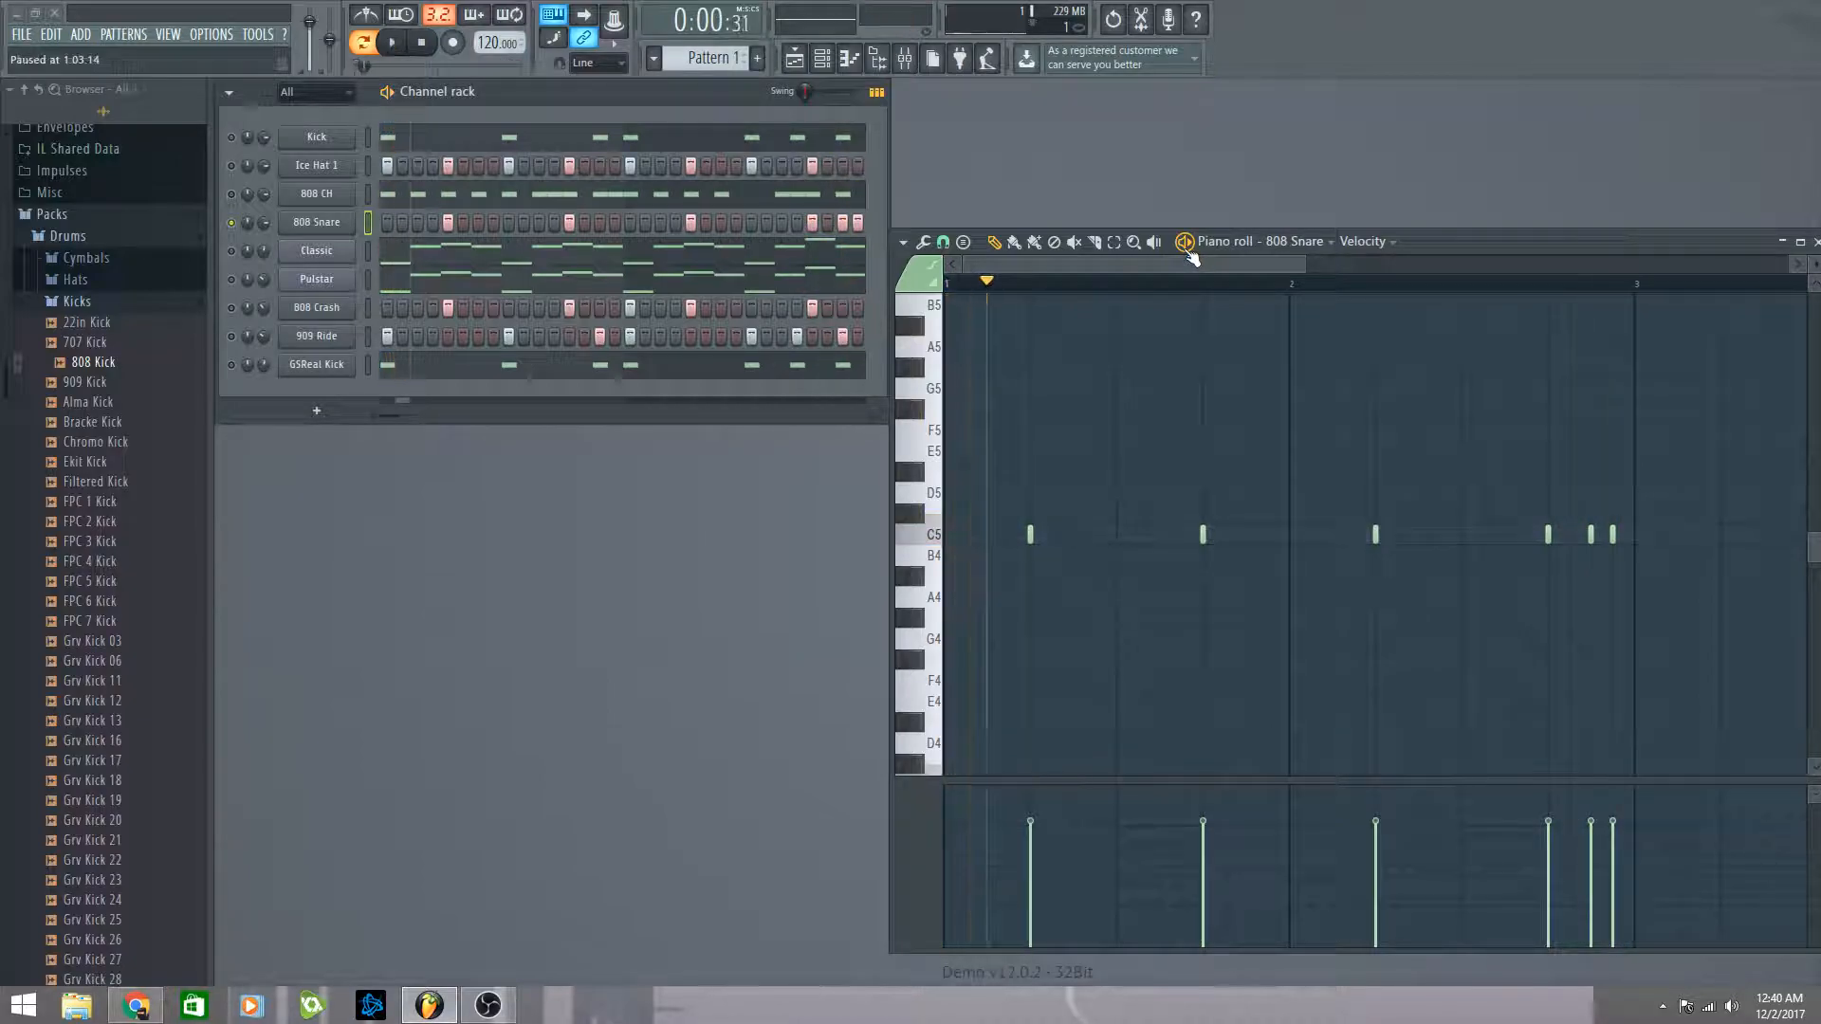
pyautogui.moveTo(1040, 288); pyautogui.dragTo(947, 288)
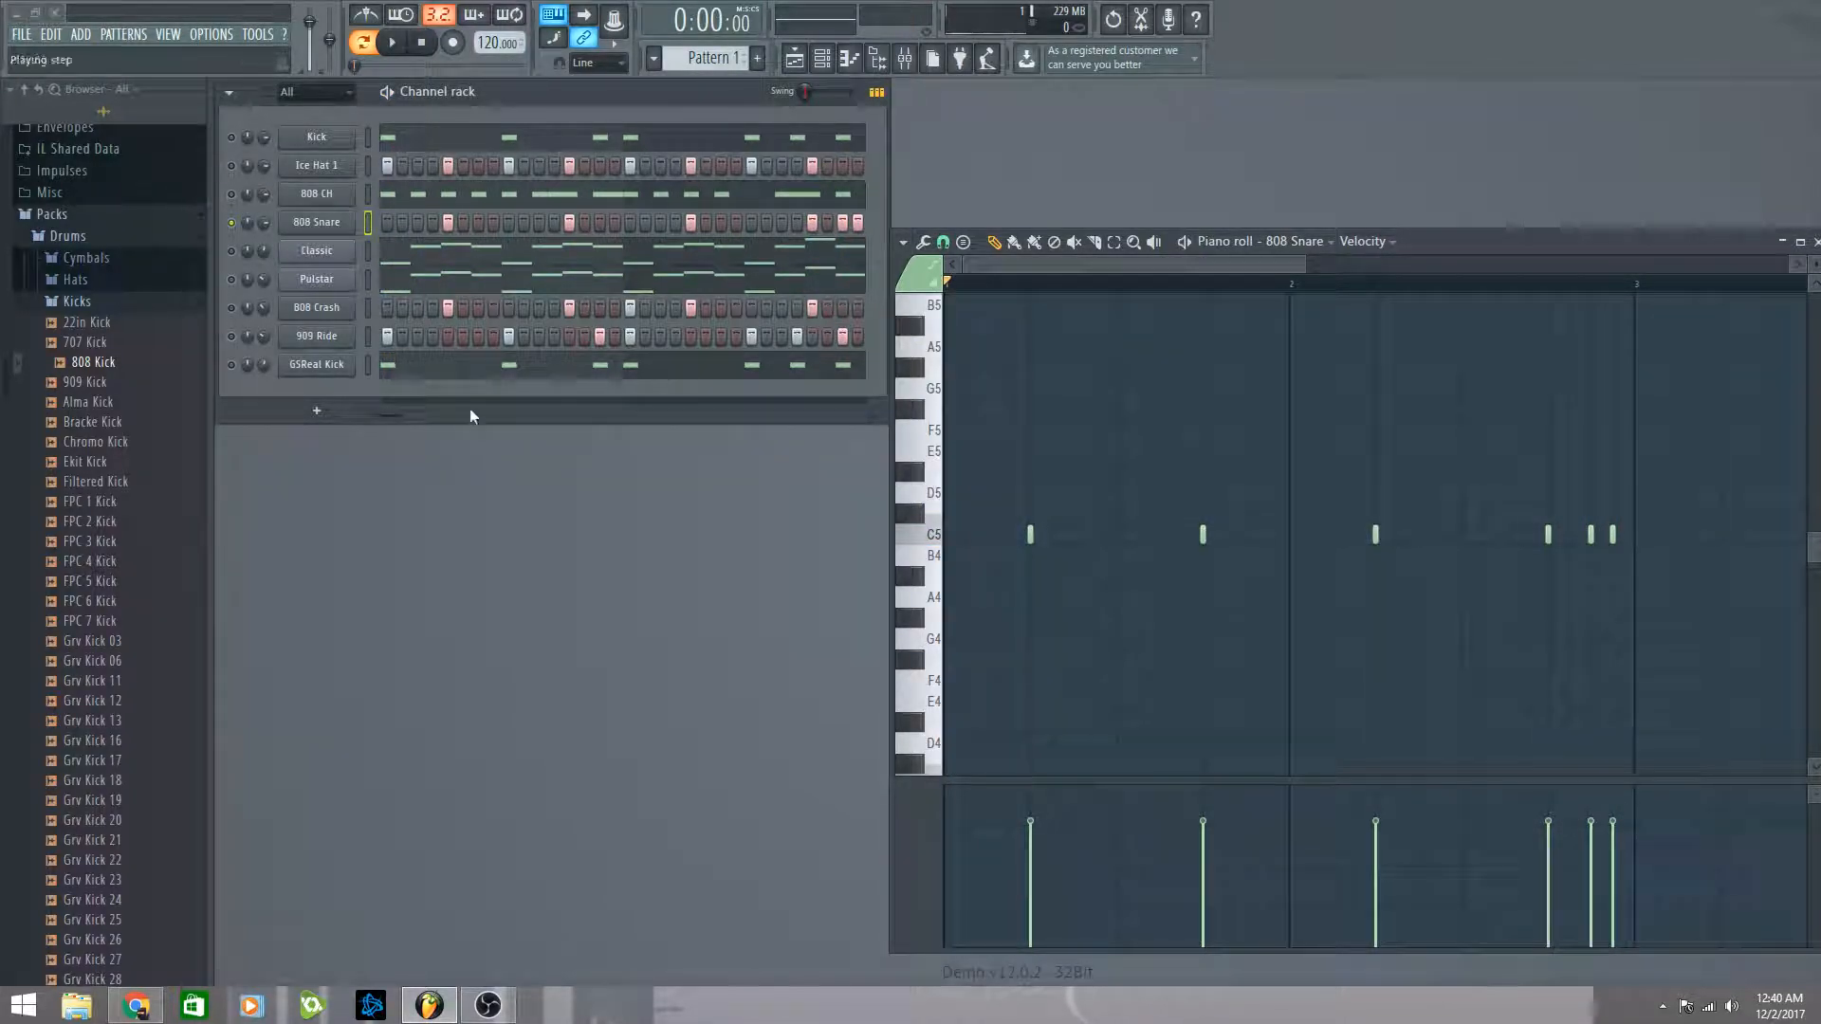
# Step: Solo GSReal Kick, show its notes in the piano roll and audition it together with Kick, 808 CH and 808 Snare
pyautogui.click(231, 365)
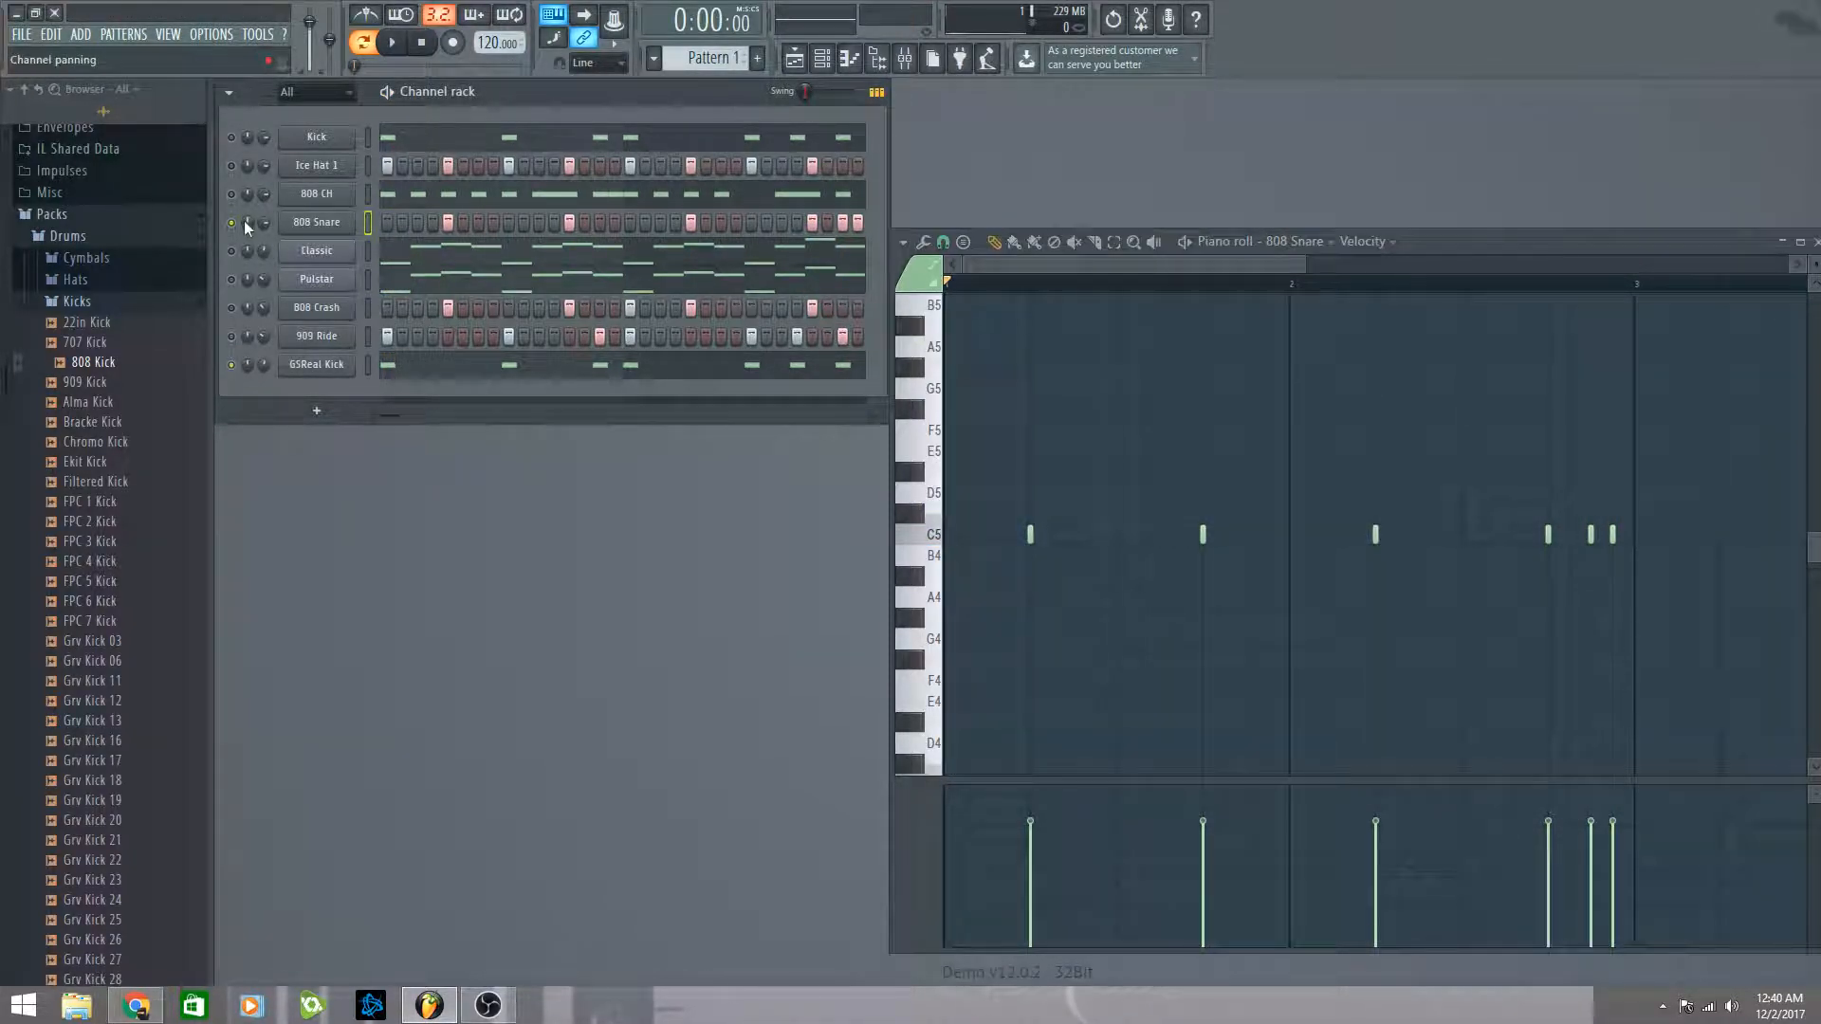
pyautogui.click(1293, 245)
pyautogui.click(1308, 434)
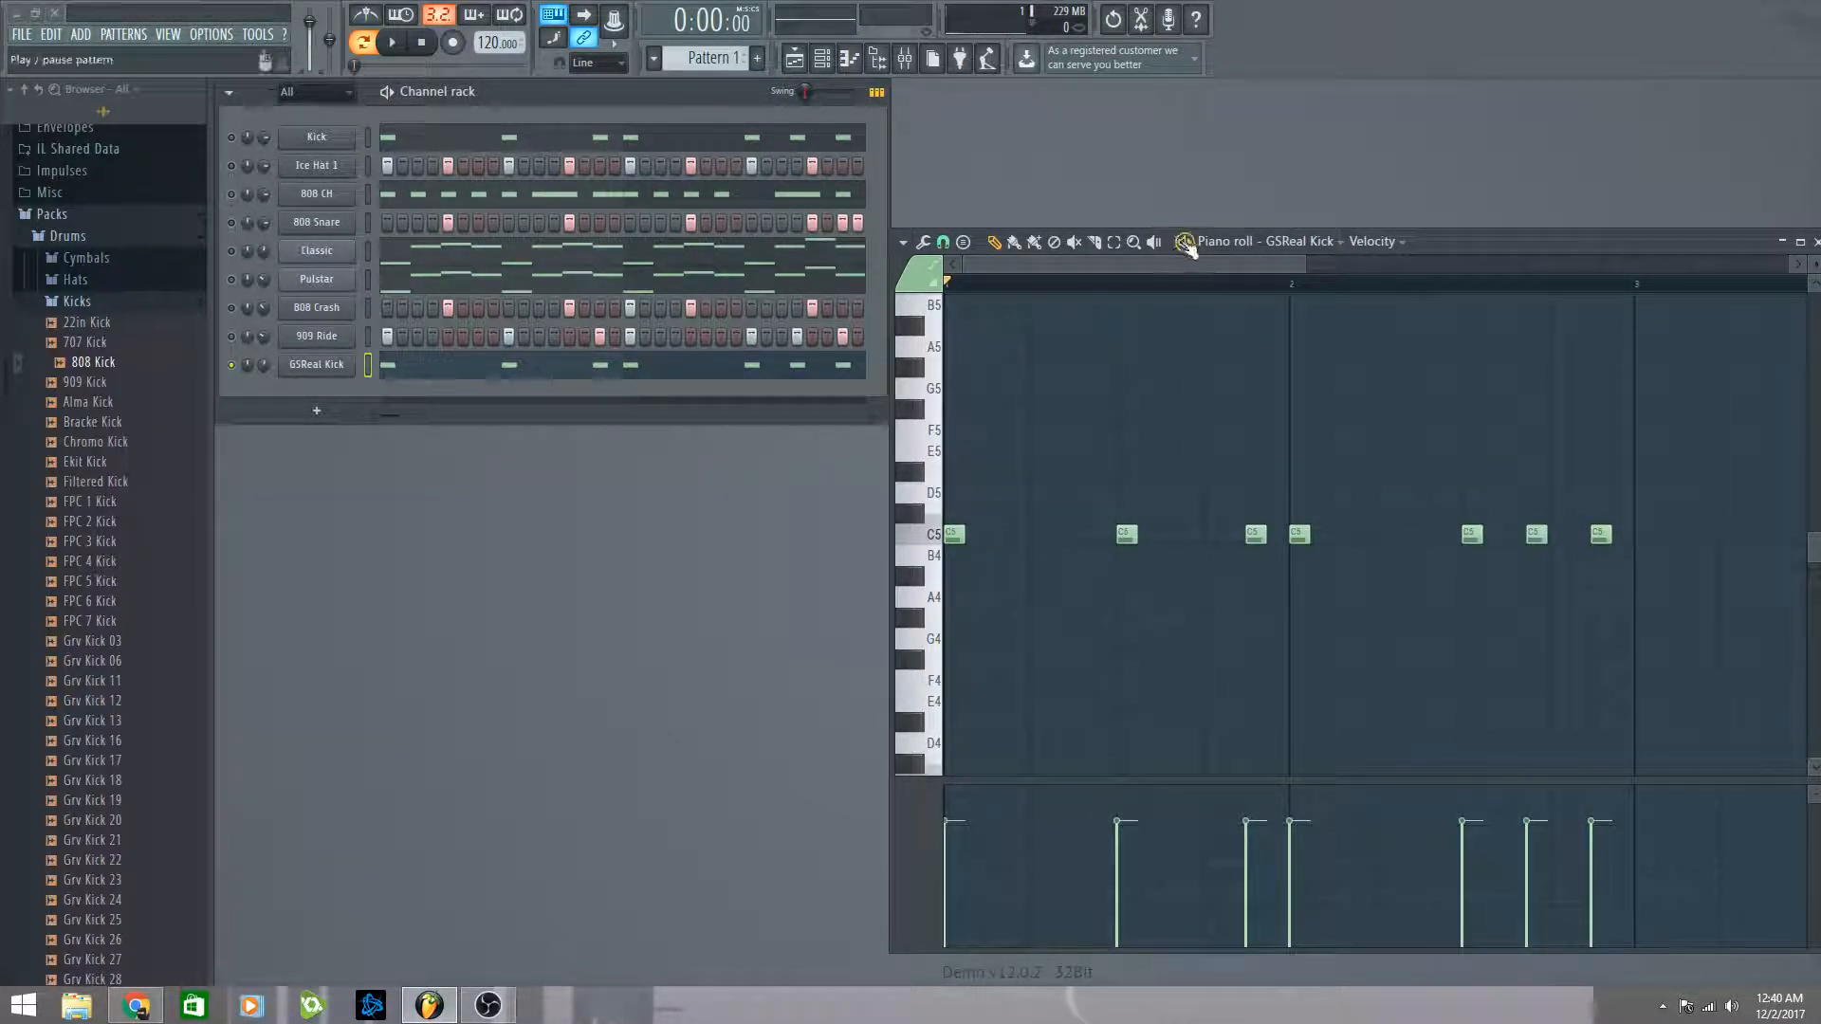
pyautogui.press('space')
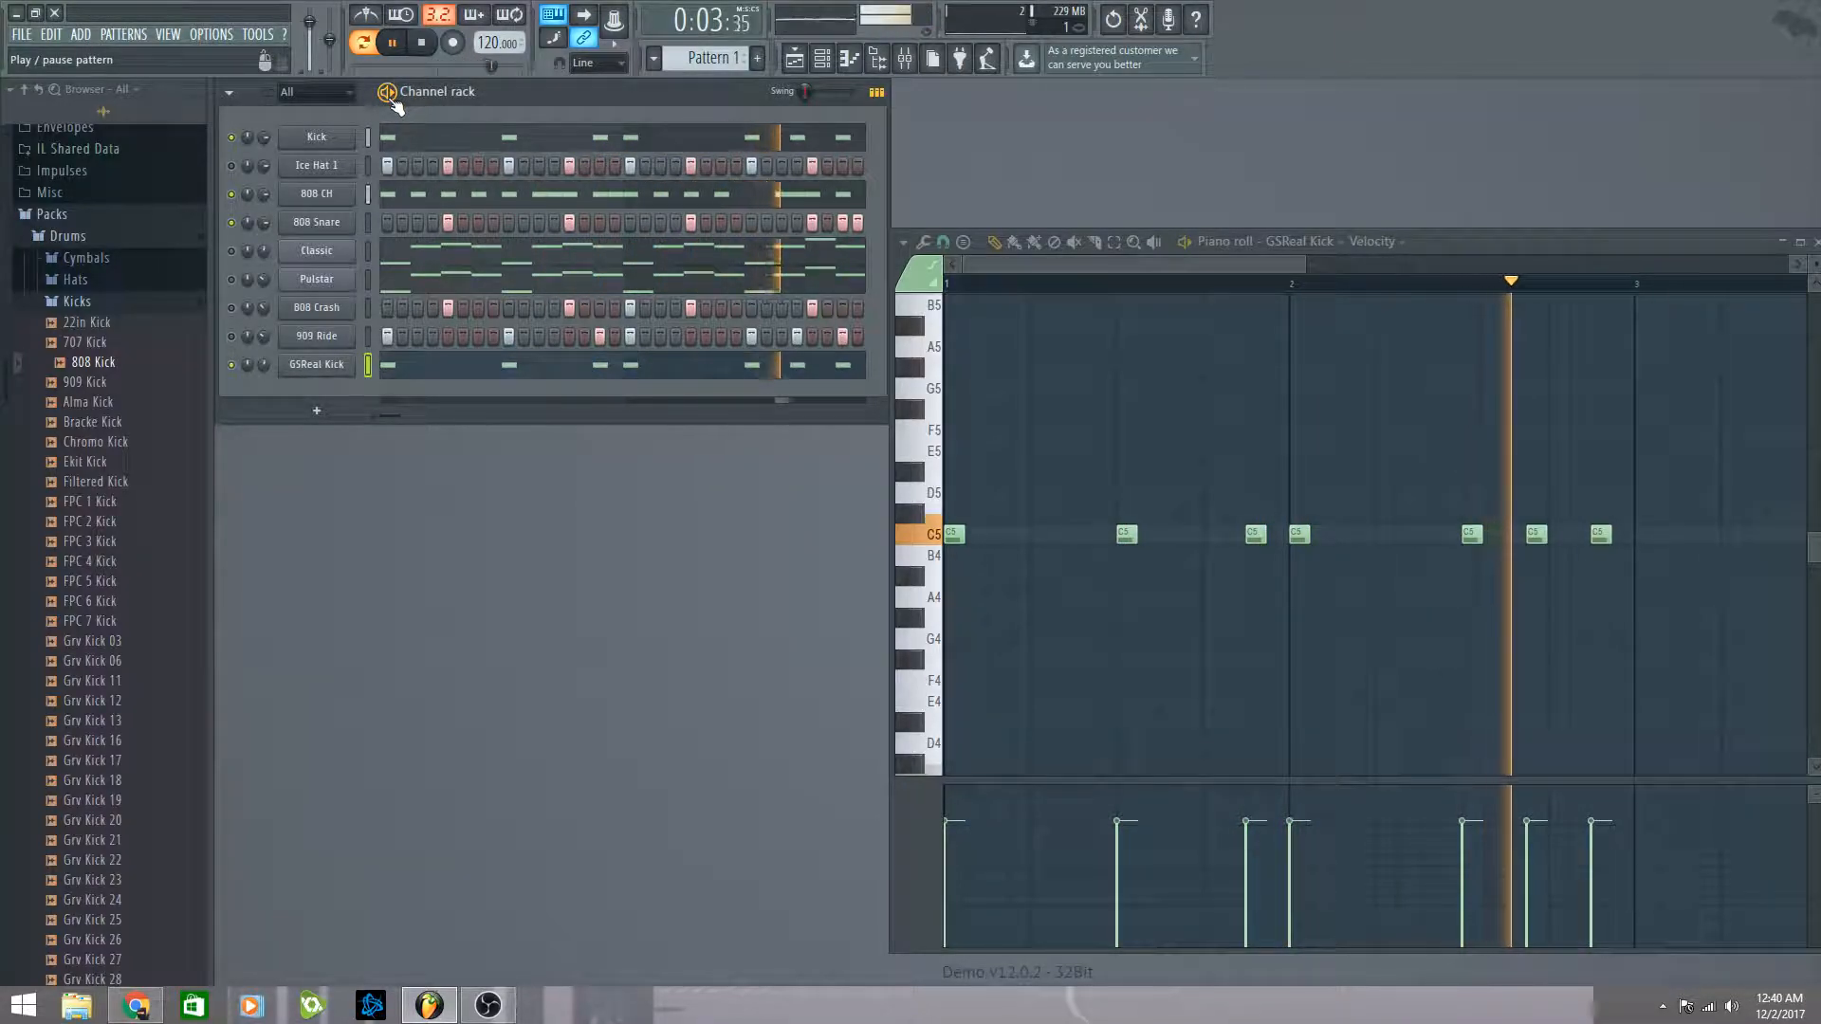
pyautogui.press('space')
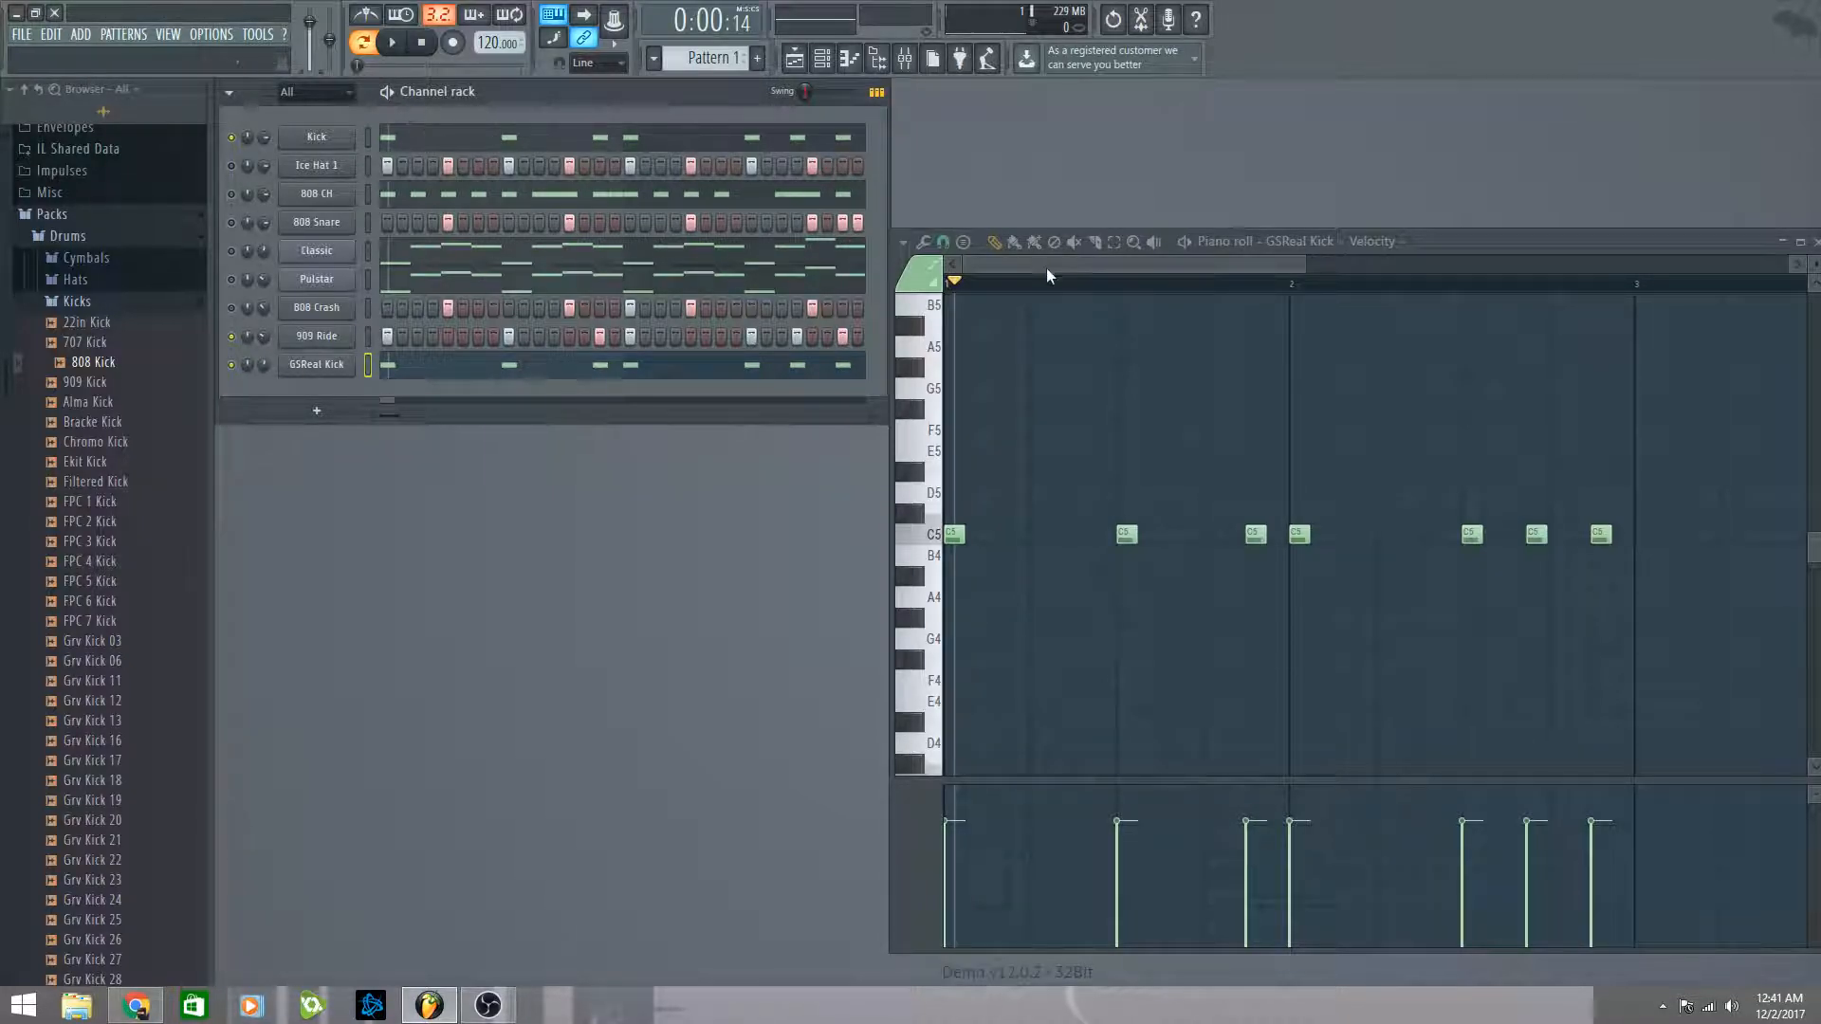
# Step: Switch the piano roll to the 909 Ride notes and play them with the kick, 808 CH and snare channels
pyautogui.click(1311, 243)
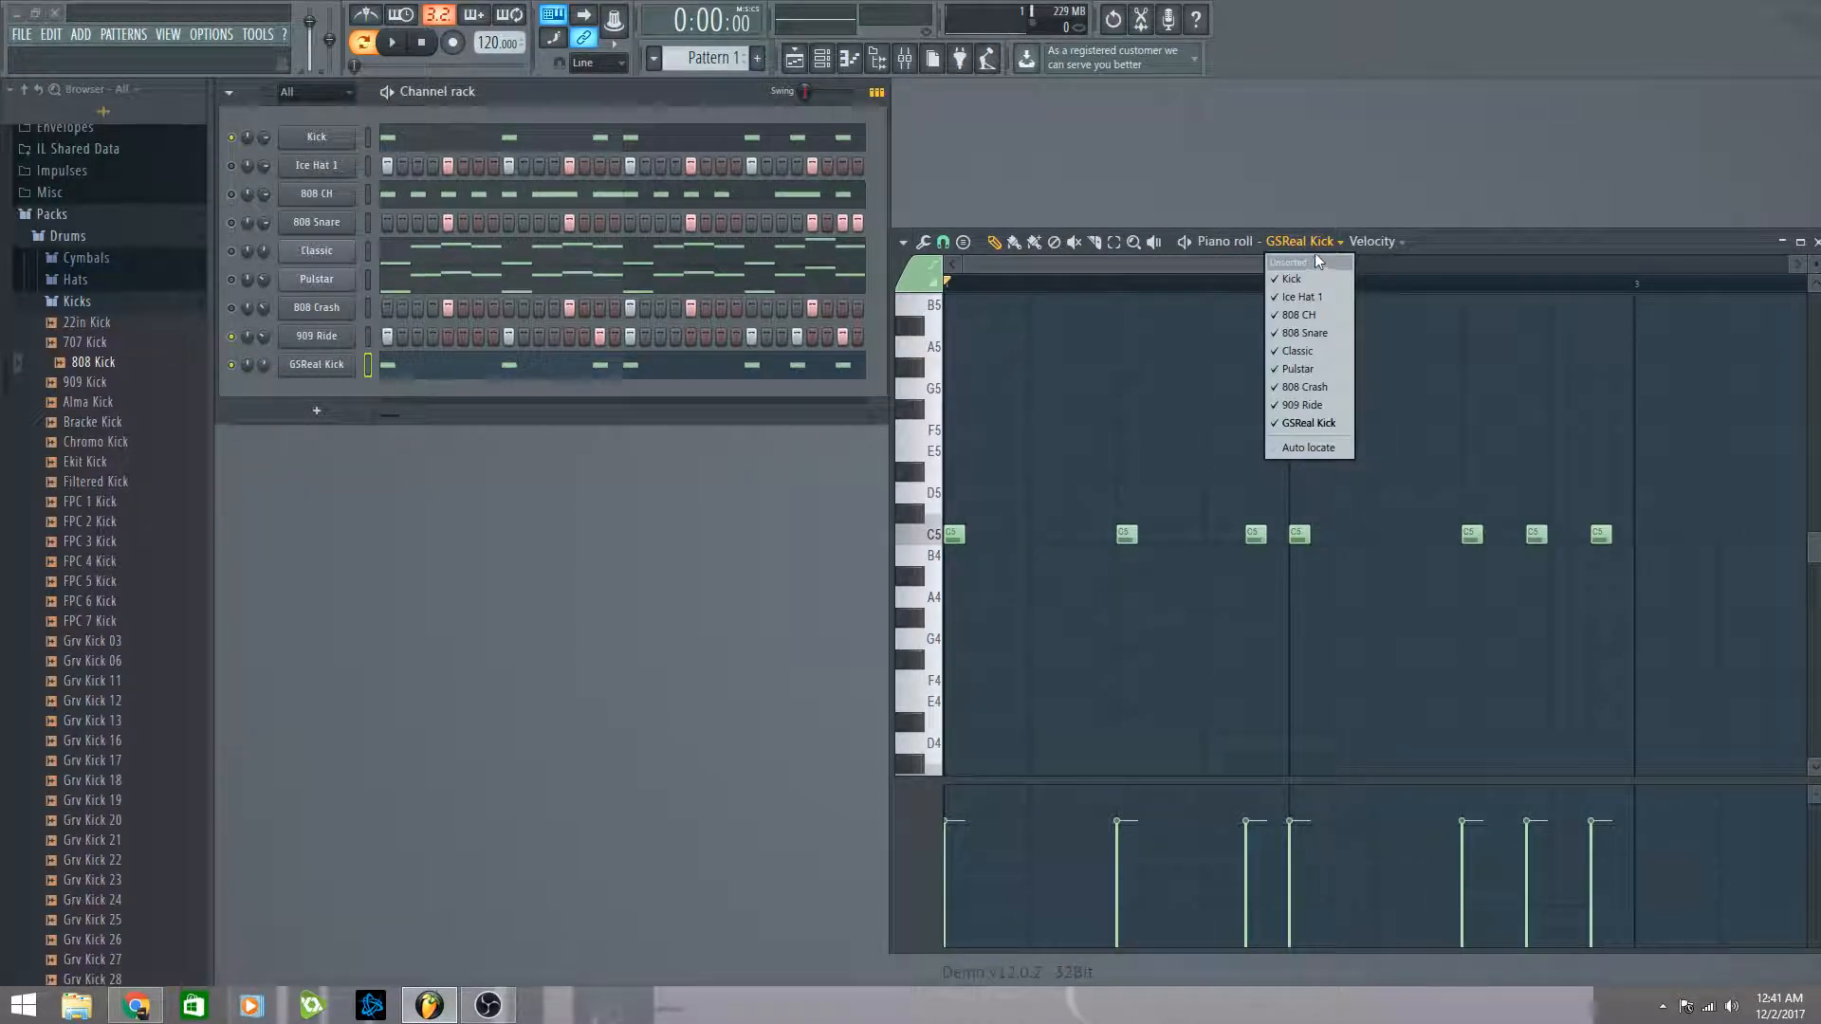
pyautogui.click(1308, 405)
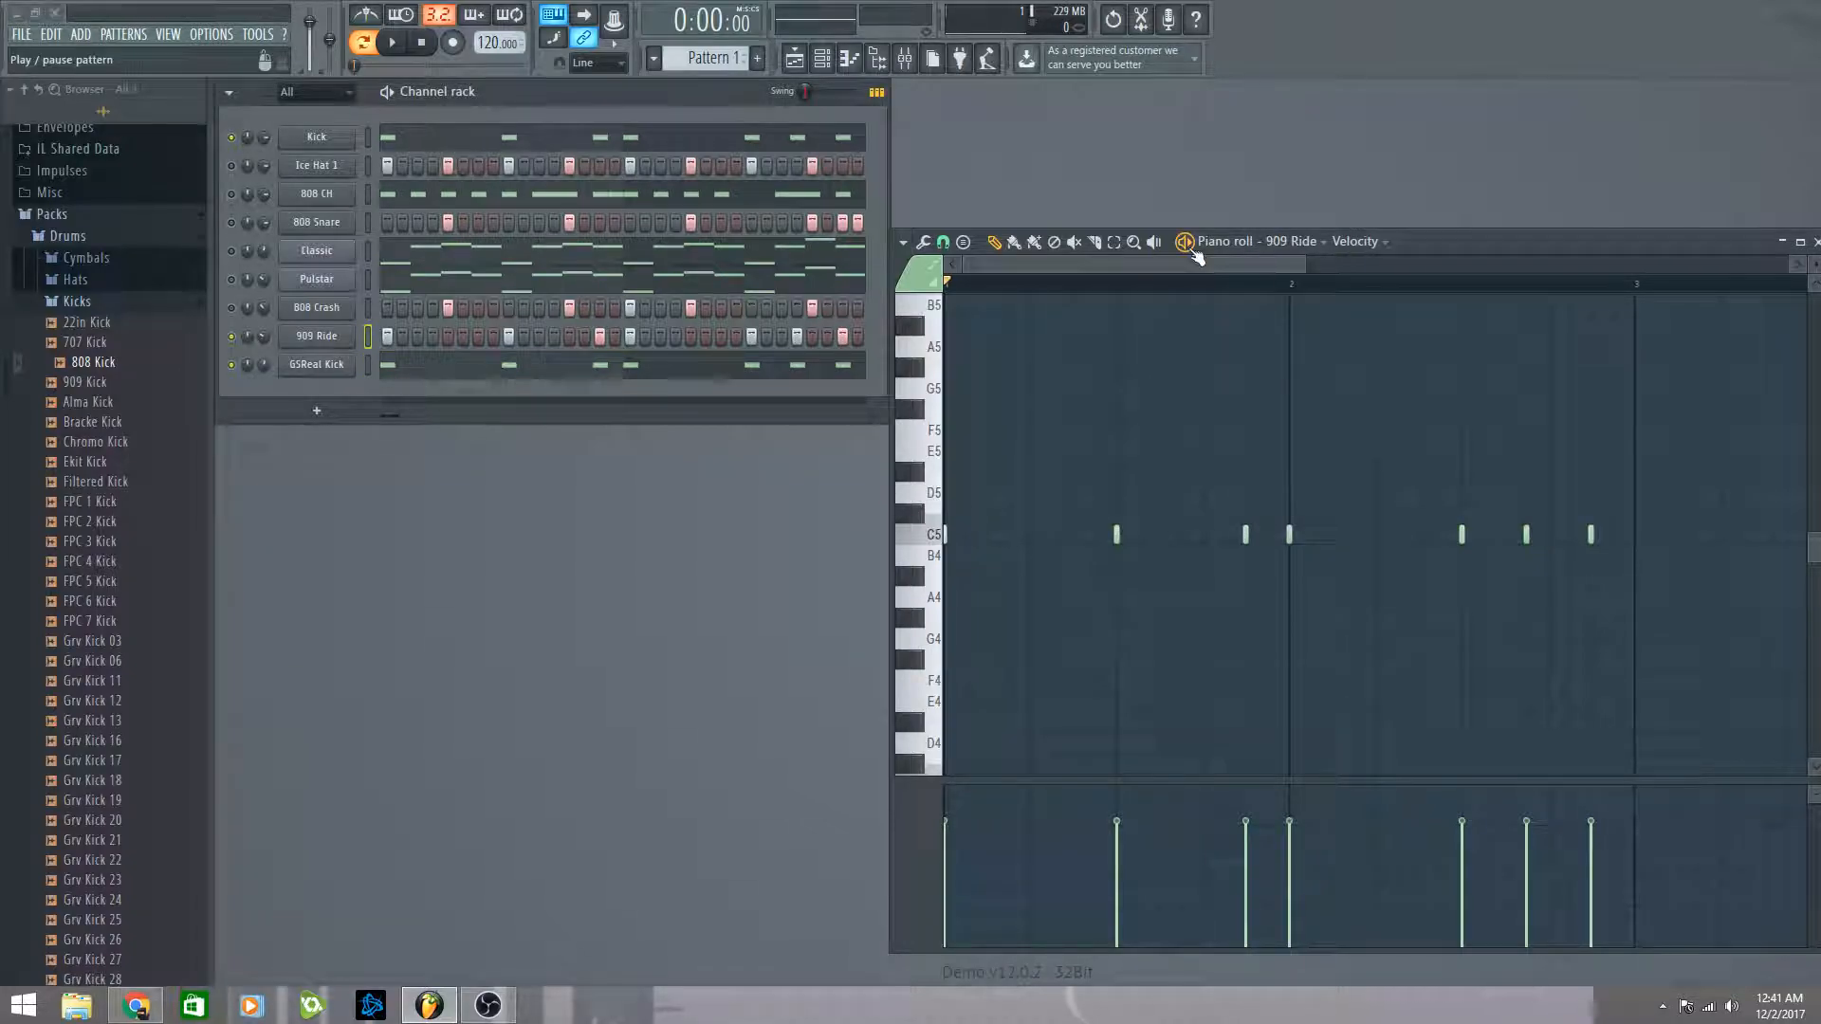
pyautogui.press('space')
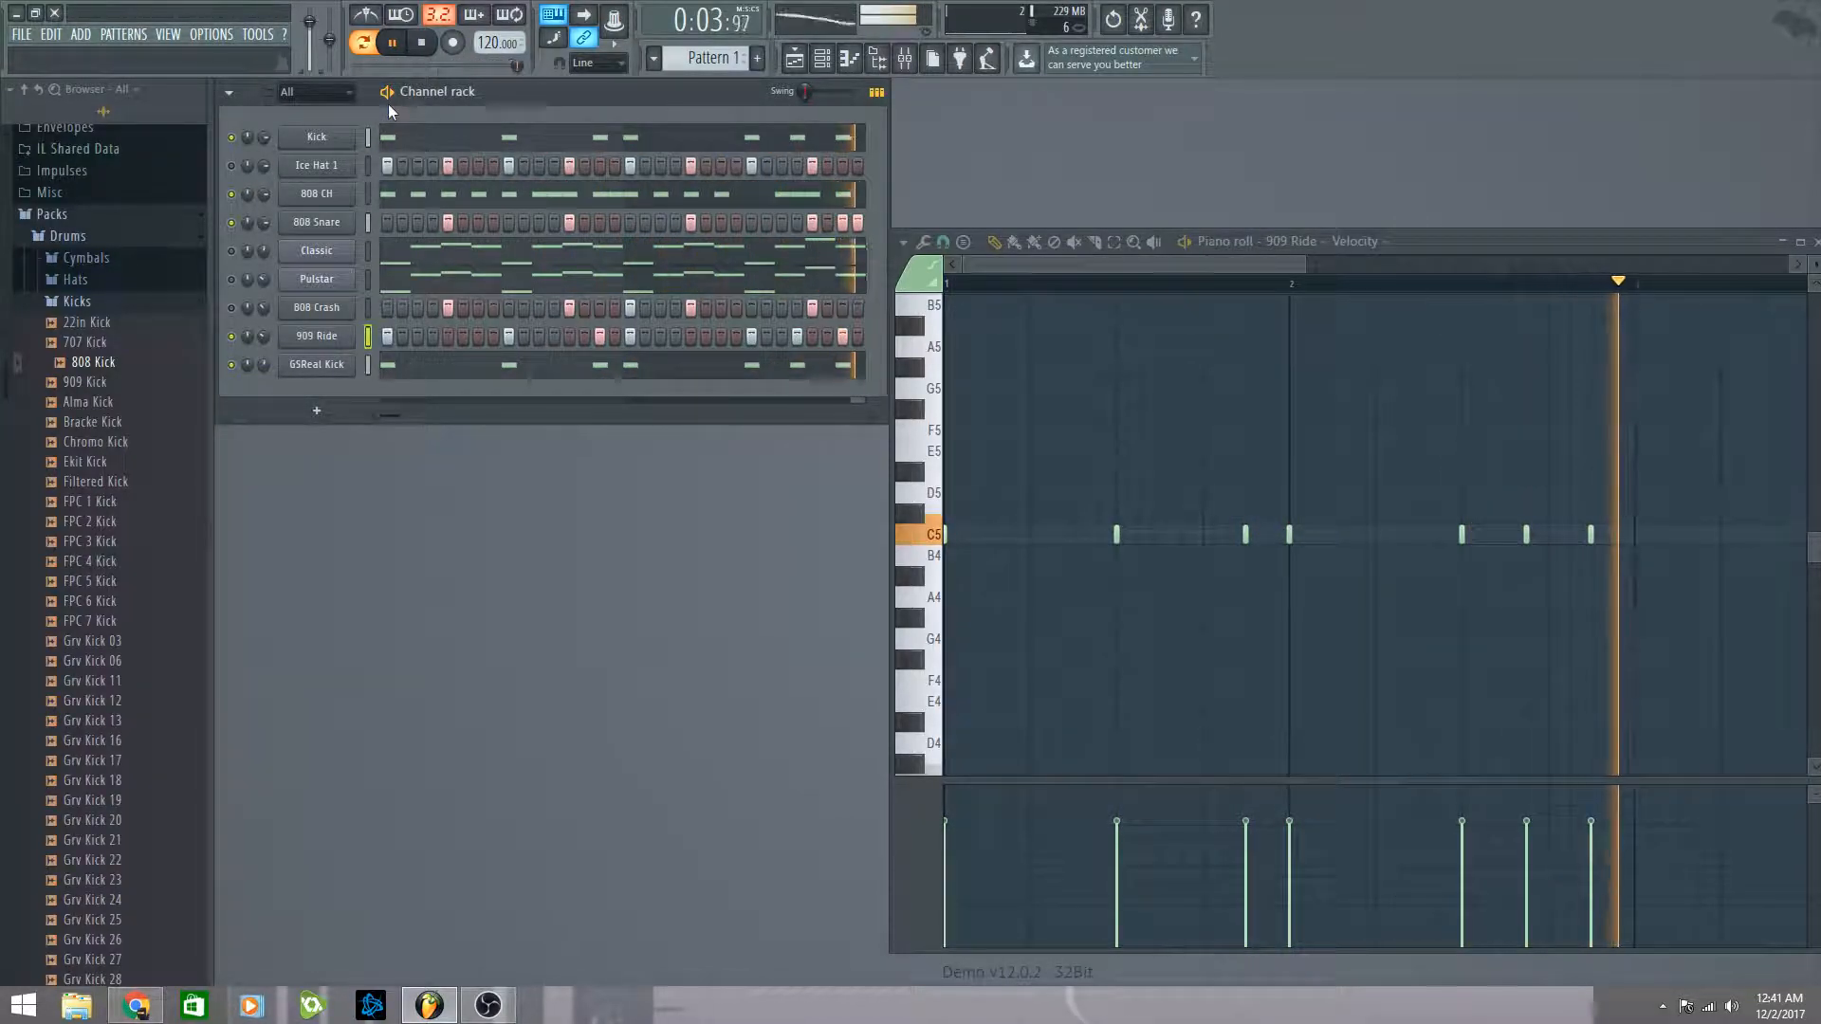
pyautogui.press('space')
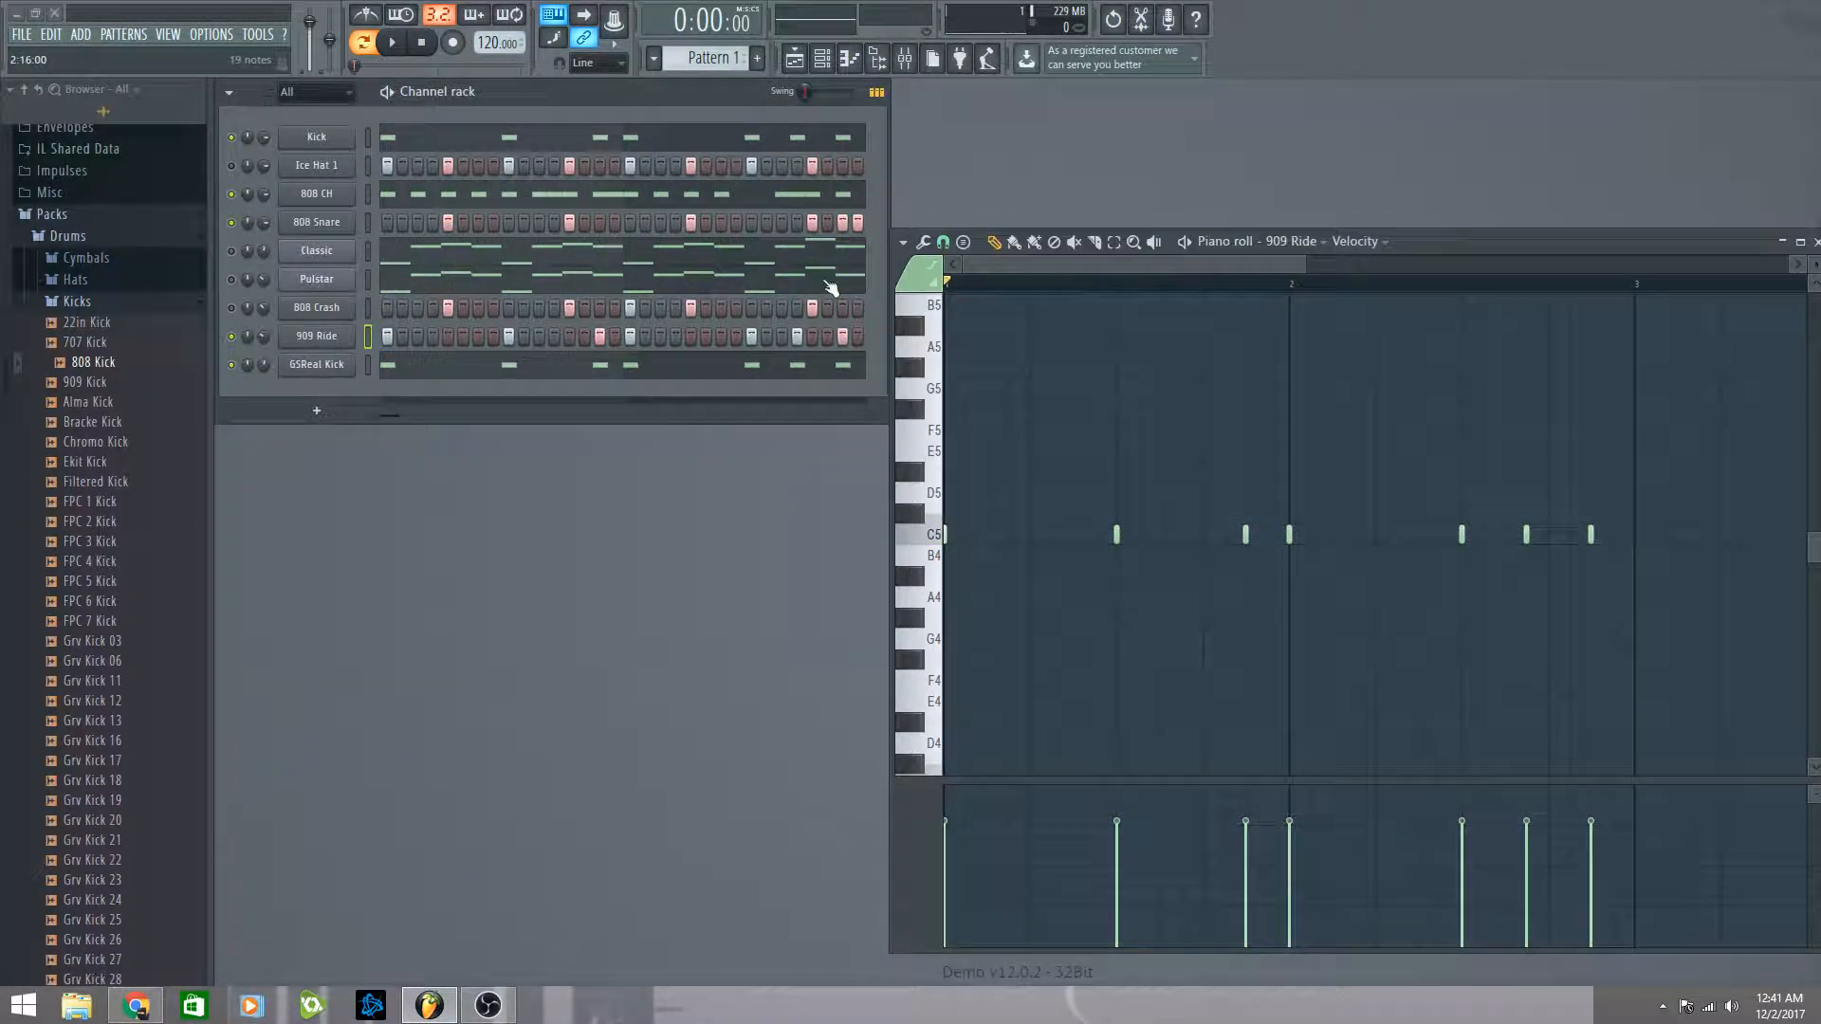
# Step: Check the Ice Hat 1 channel's sample settings, close them and play the pattern with the hat included
pyautogui.click(317, 165)
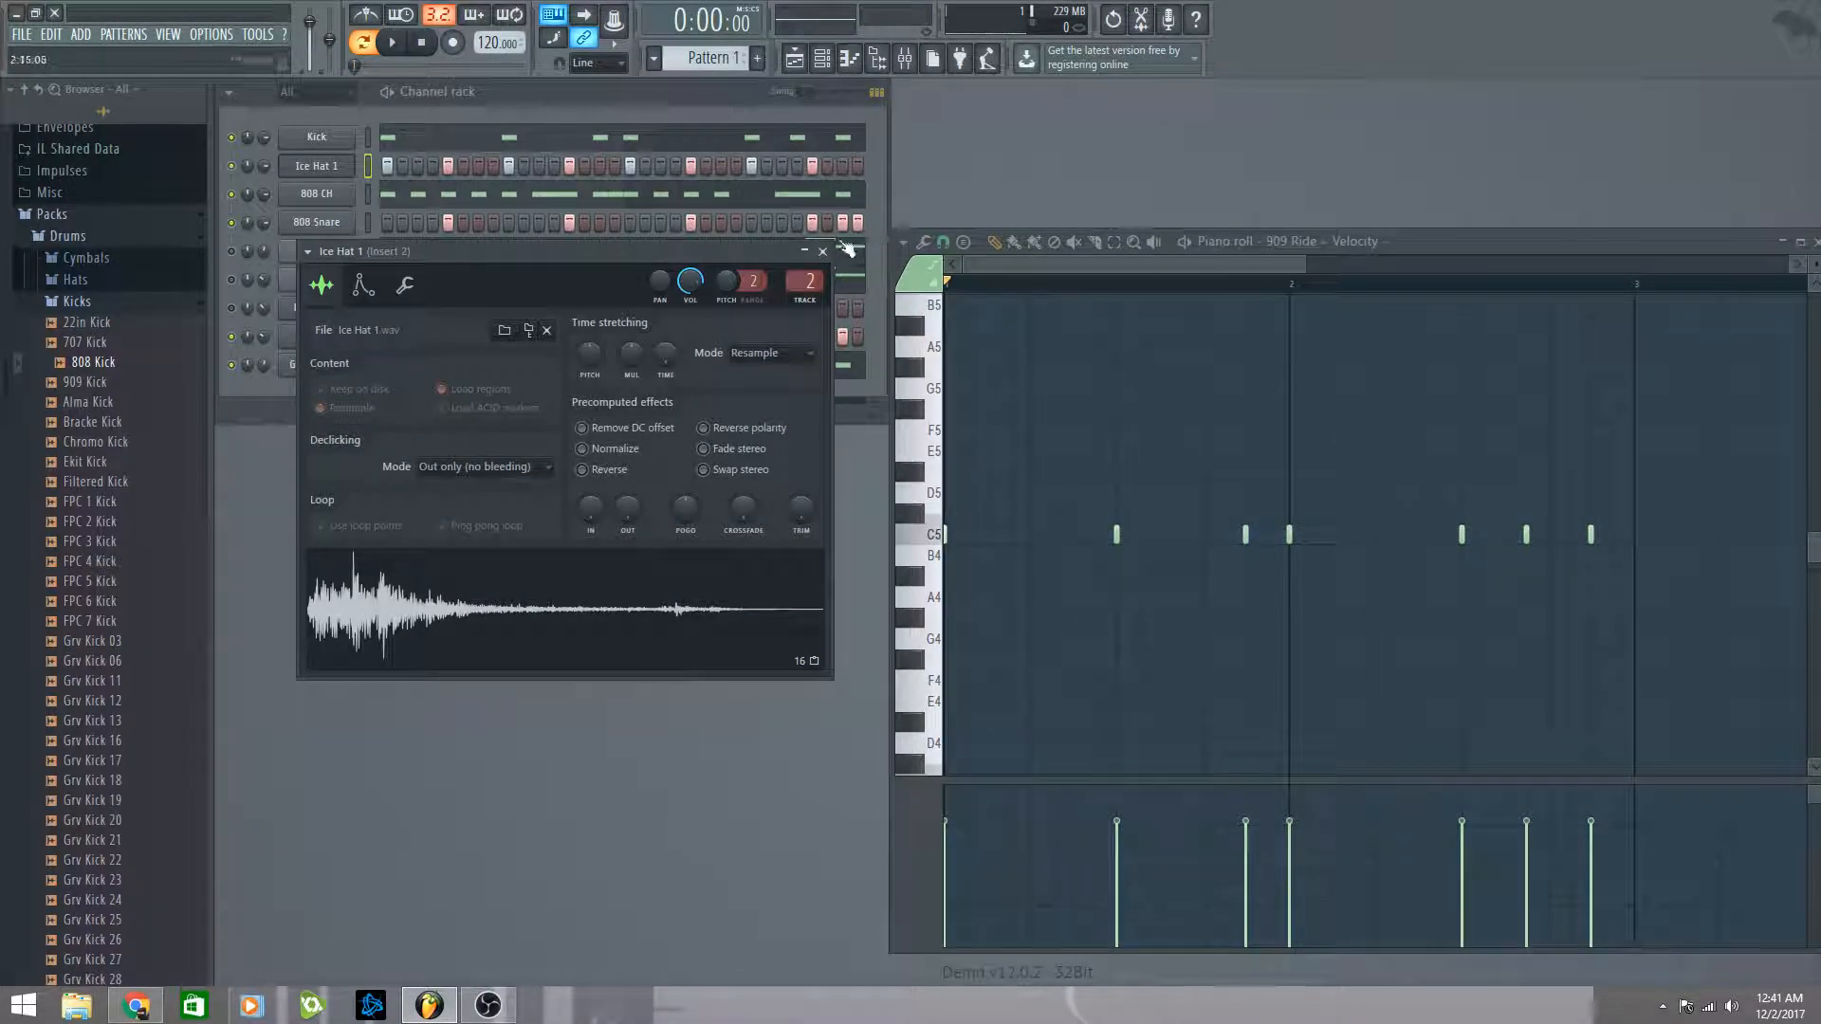
pyautogui.click(822, 252)
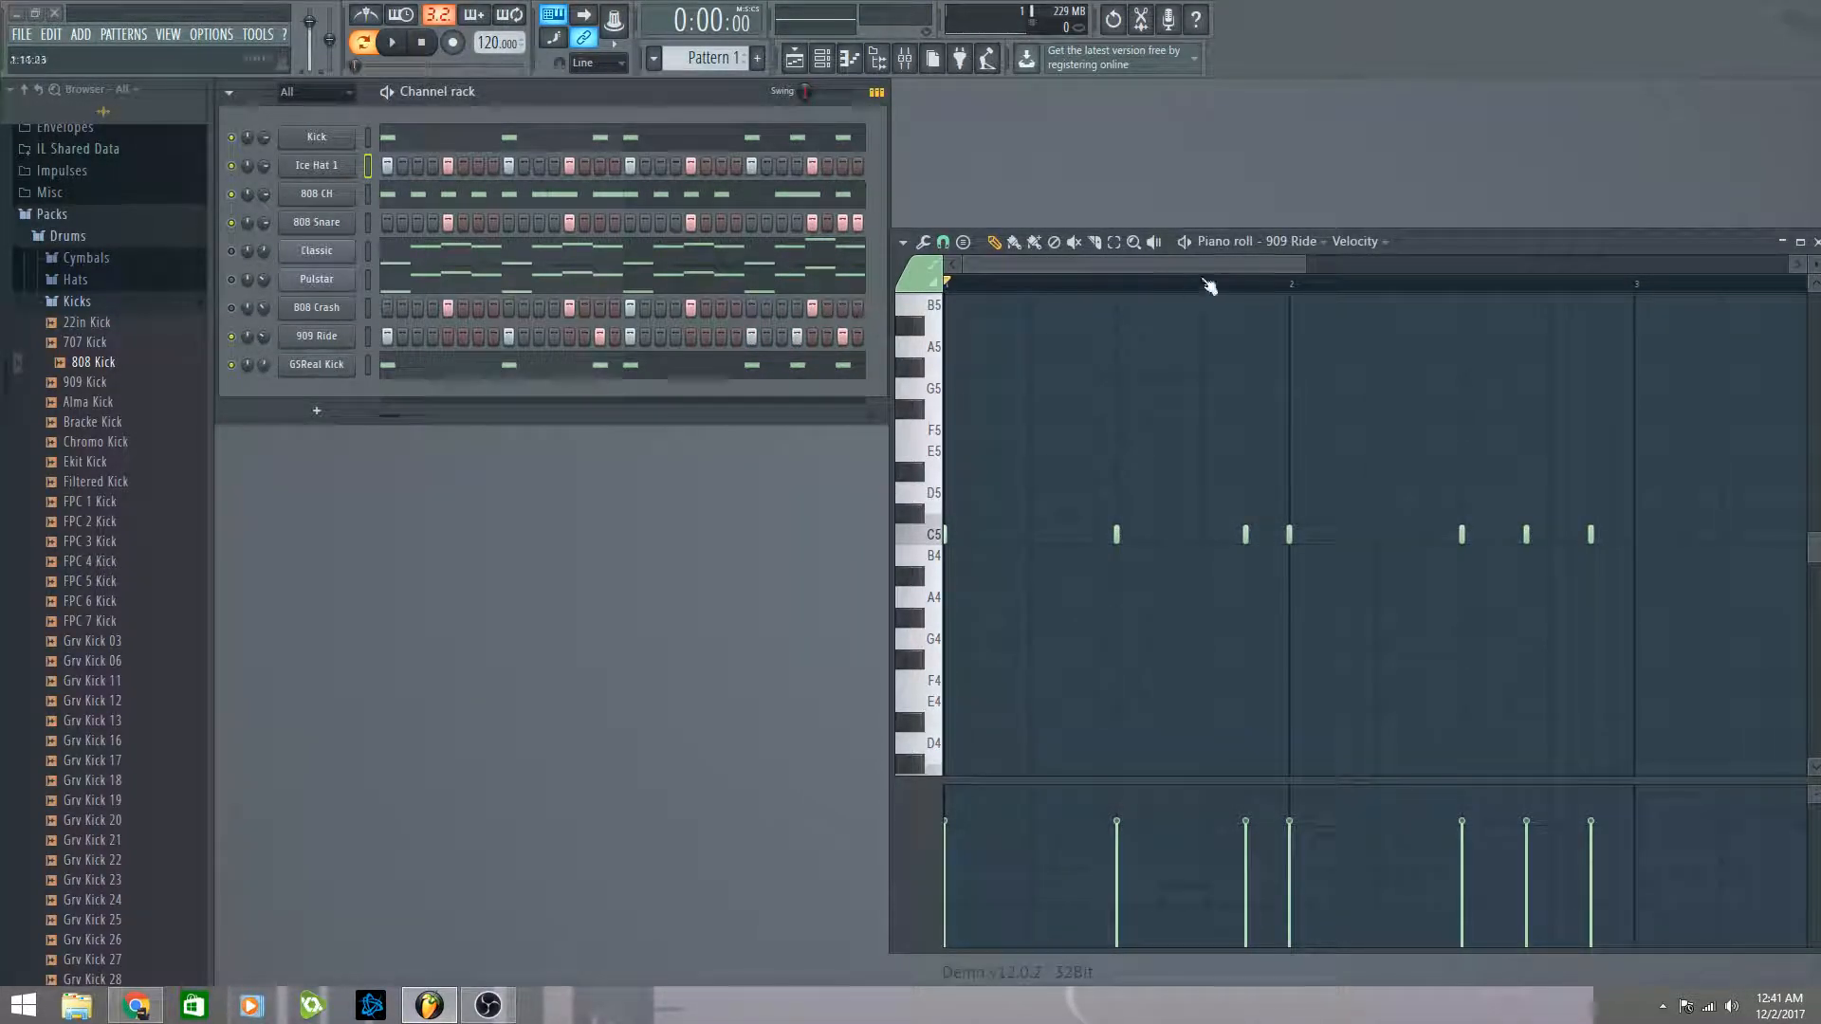
pyautogui.click(1186, 244)
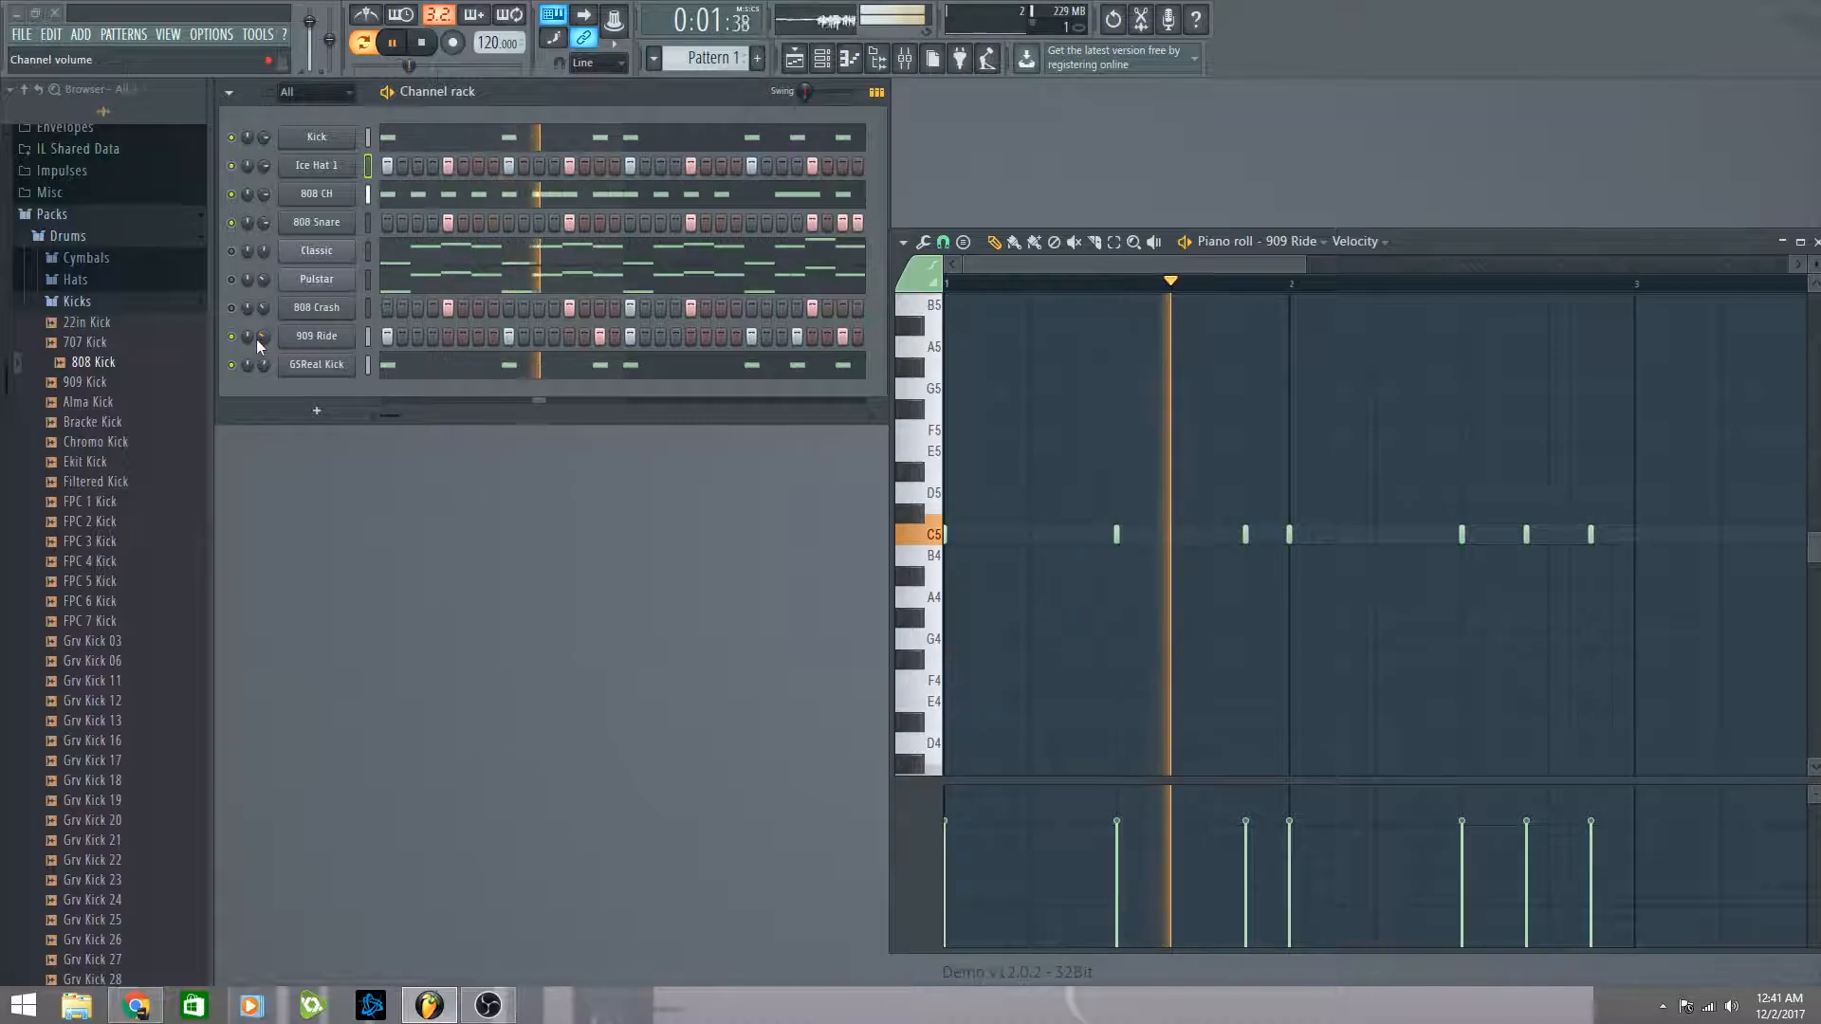
pyautogui.press('space')
# Step: View the 808 Crash channel's sample settings, close them and collapse the Kicks folder in the browser
pyautogui.click(317, 307)
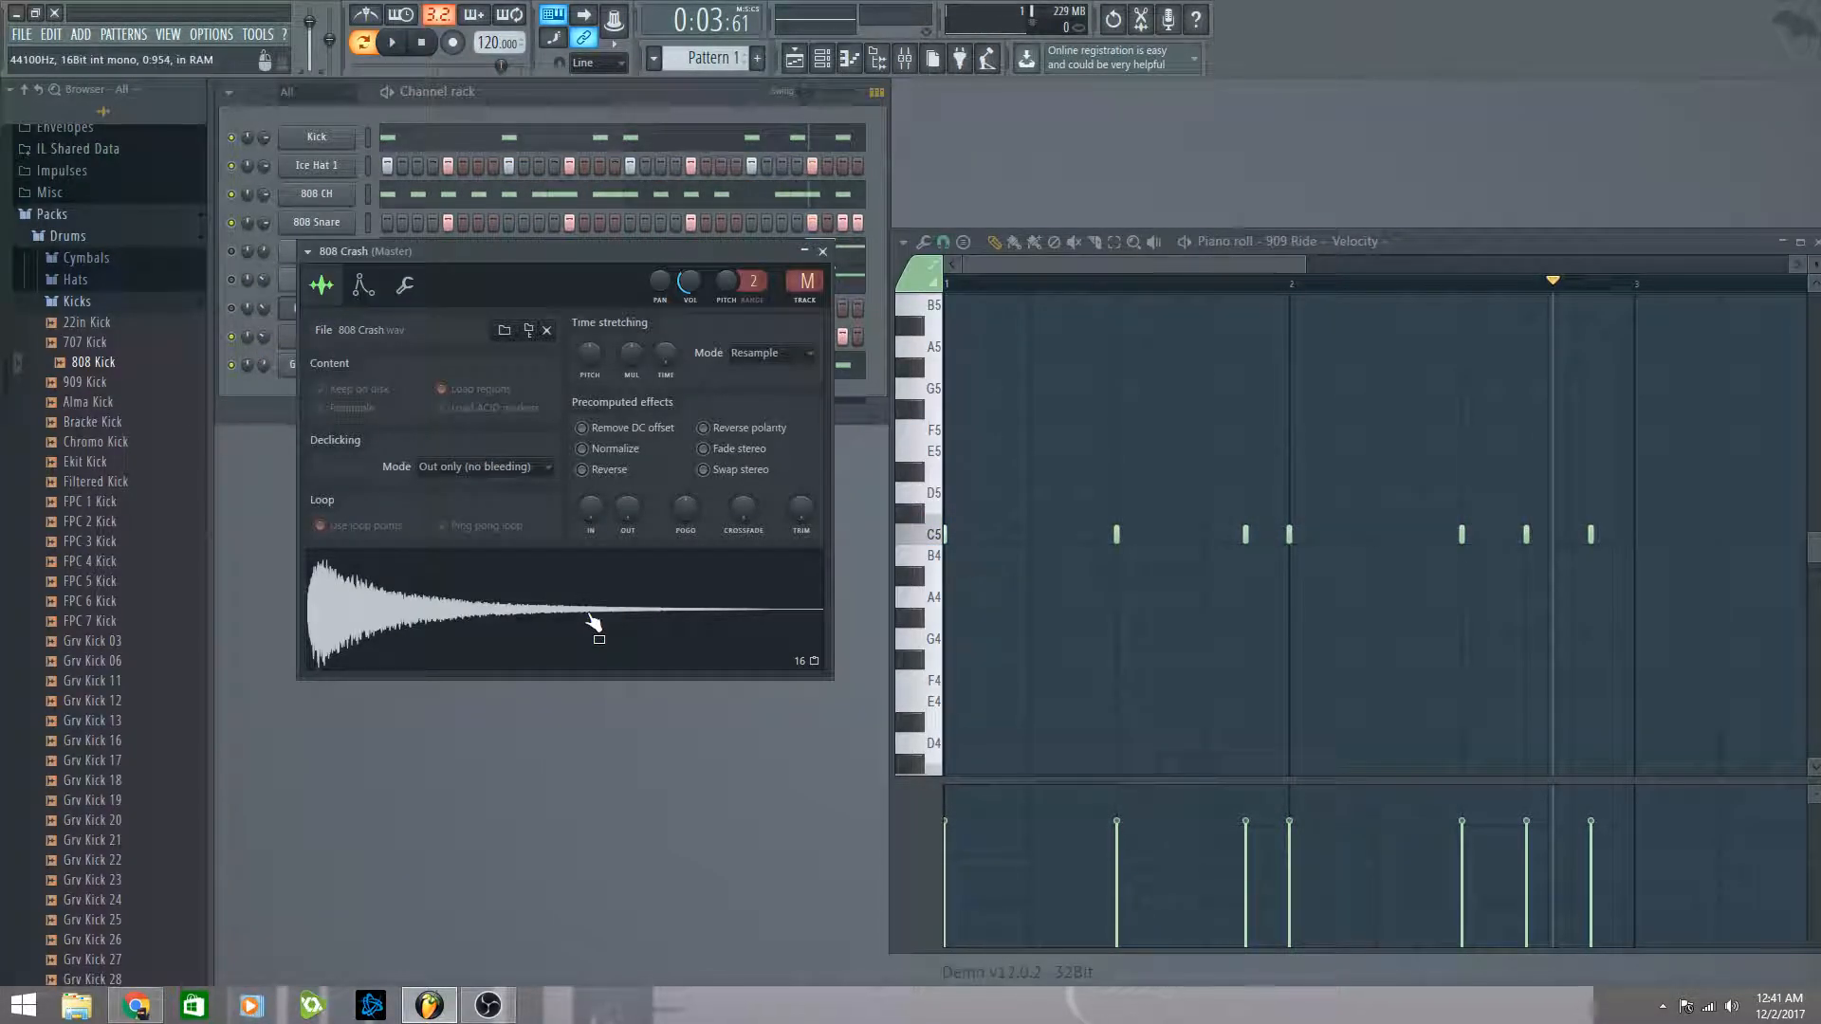
pyautogui.click(822, 252)
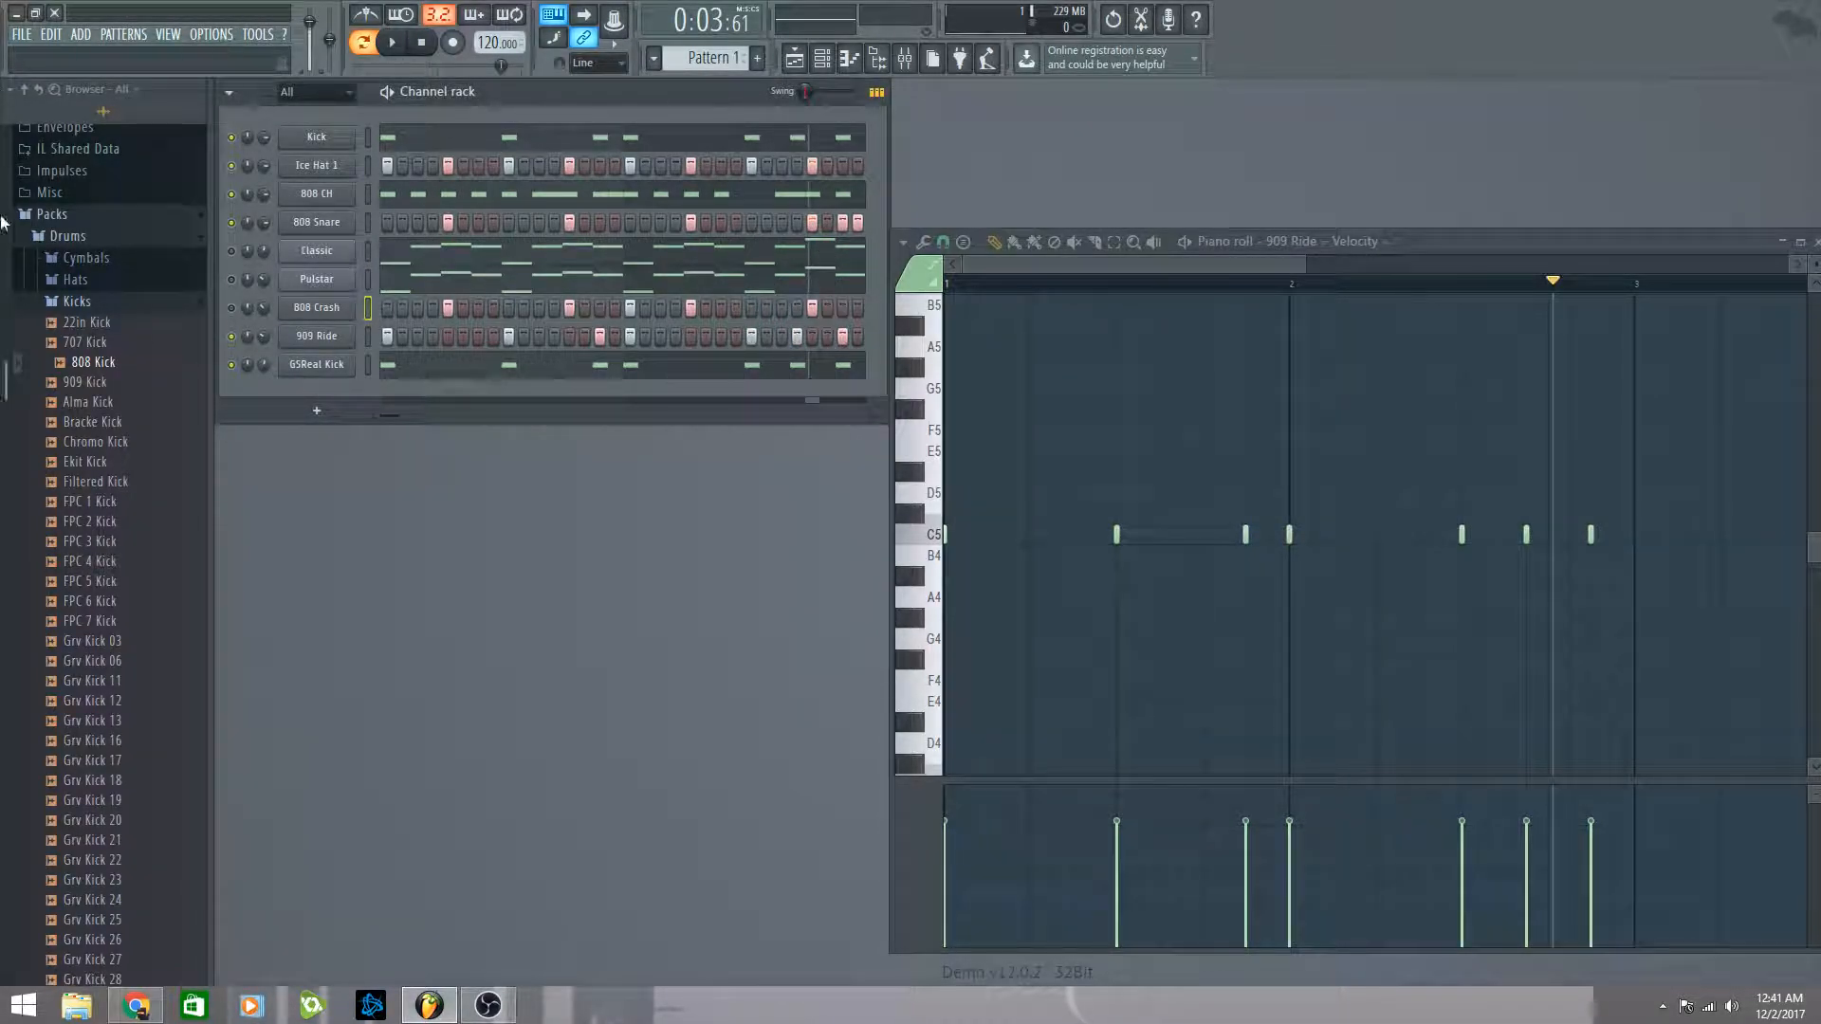
pyautogui.click(77, 301)
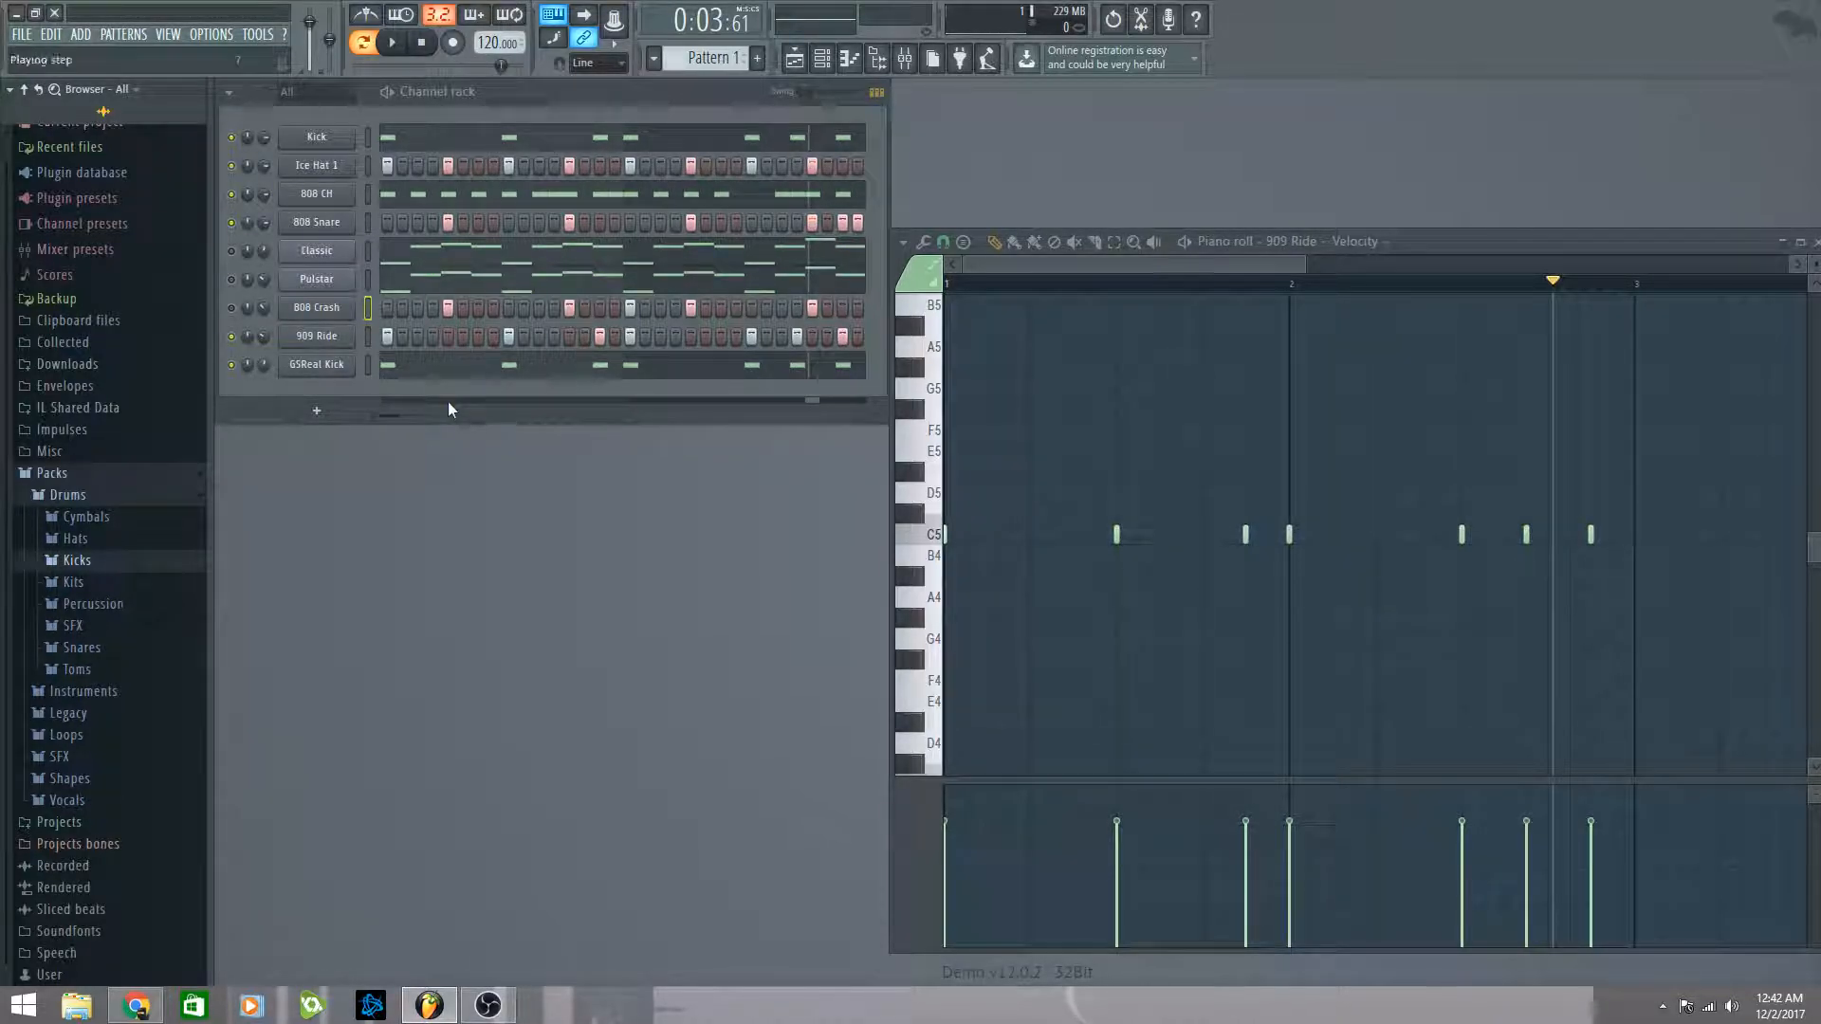
# Step: Enable the 808 Crash channel alongside the other drum channels and play the pattern with the crash included
pyautogui.press('space')
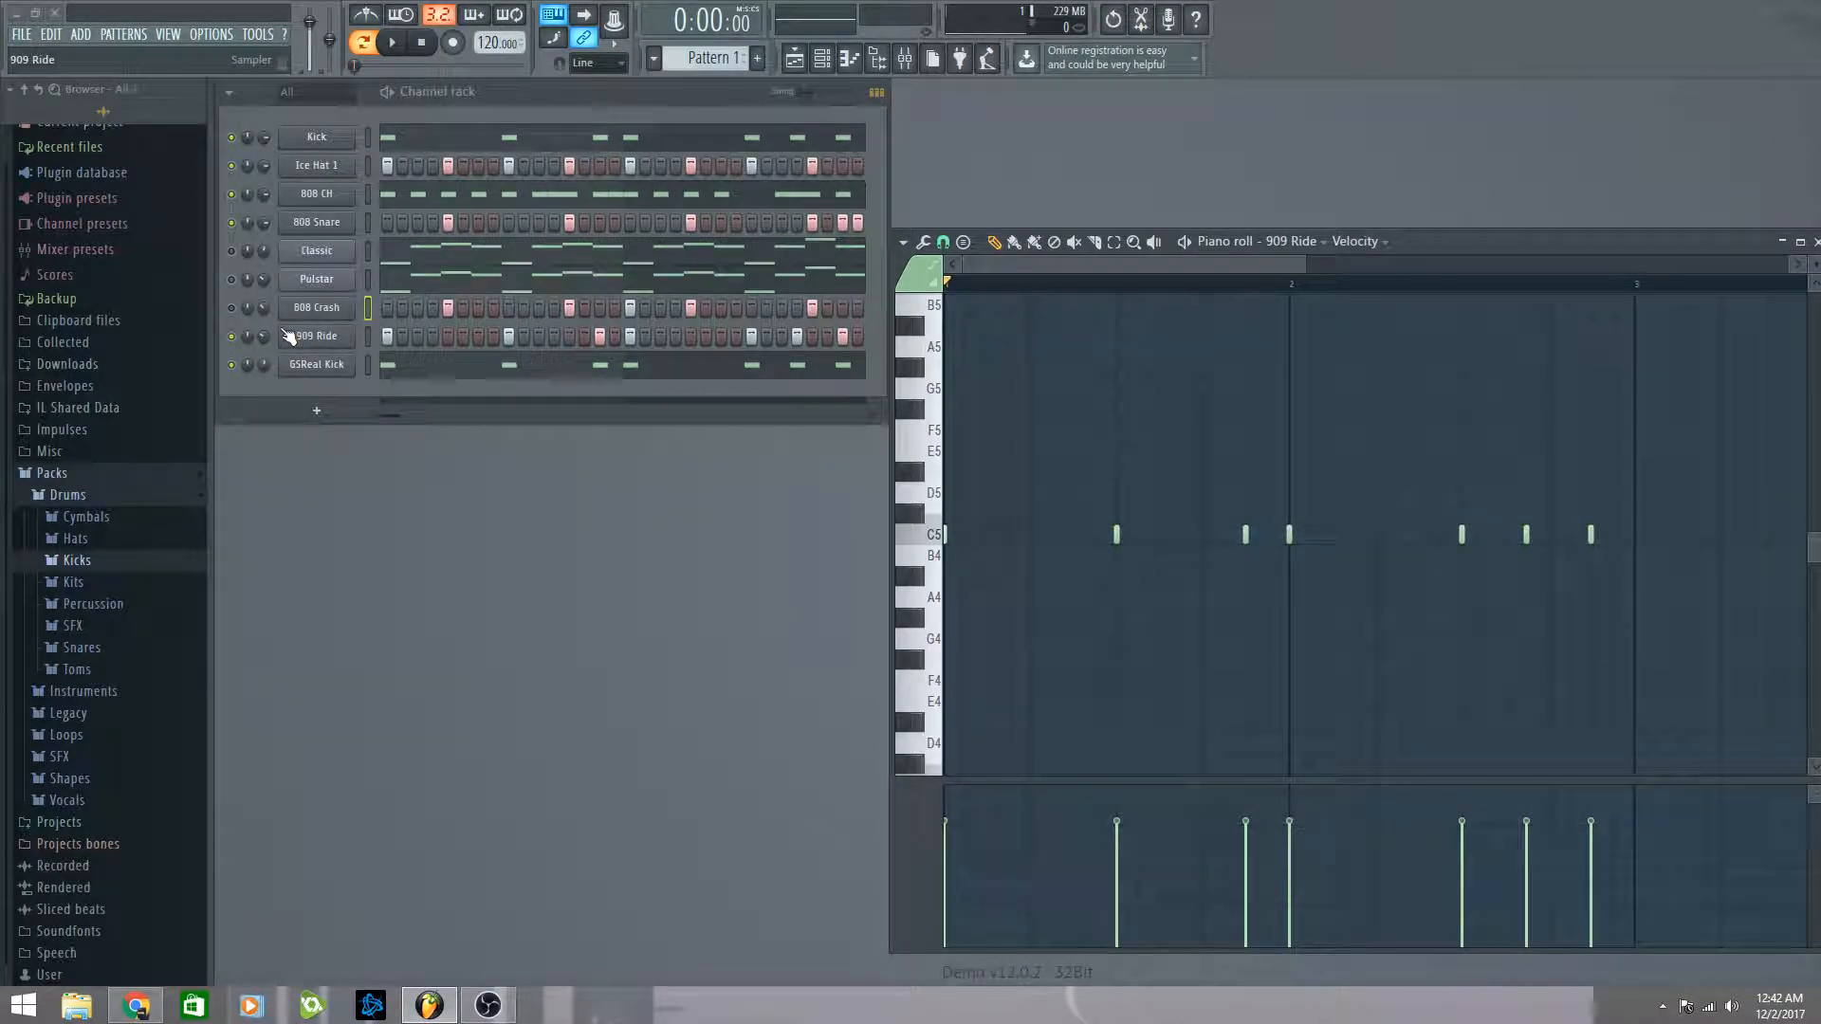
pyautogui.click(230, 307)
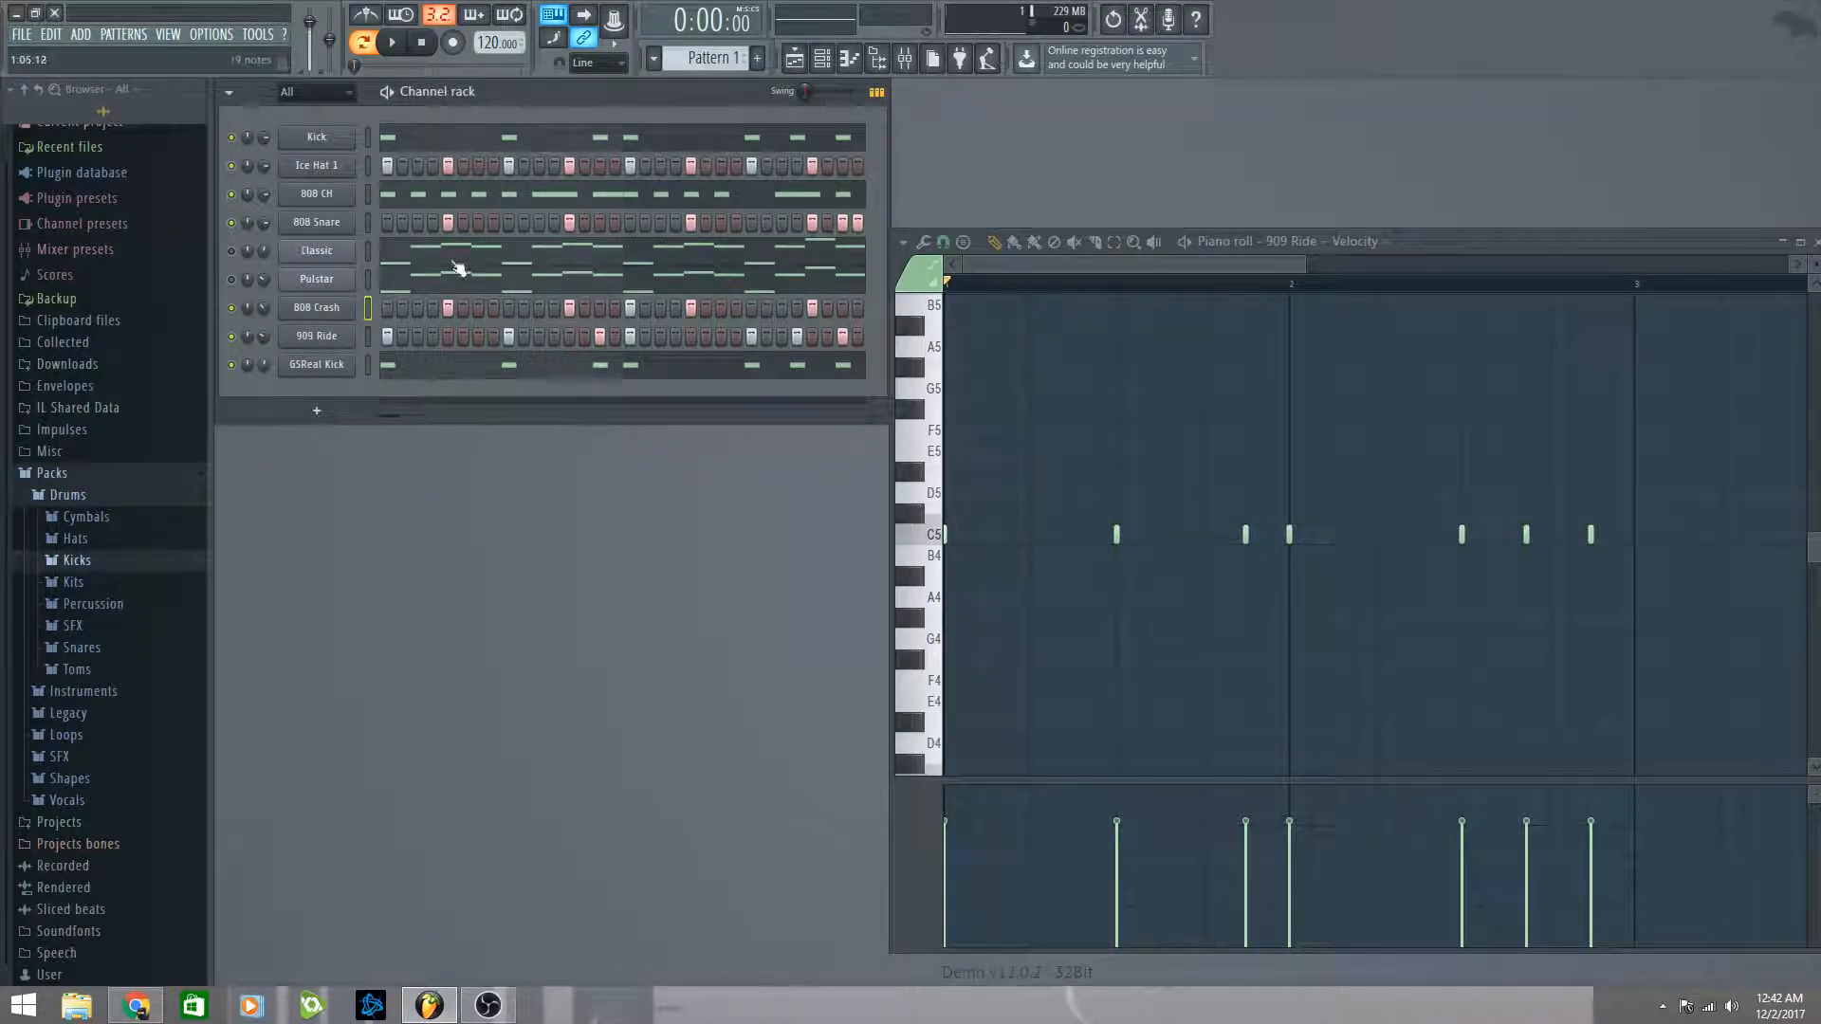
pyautogui.press('space')
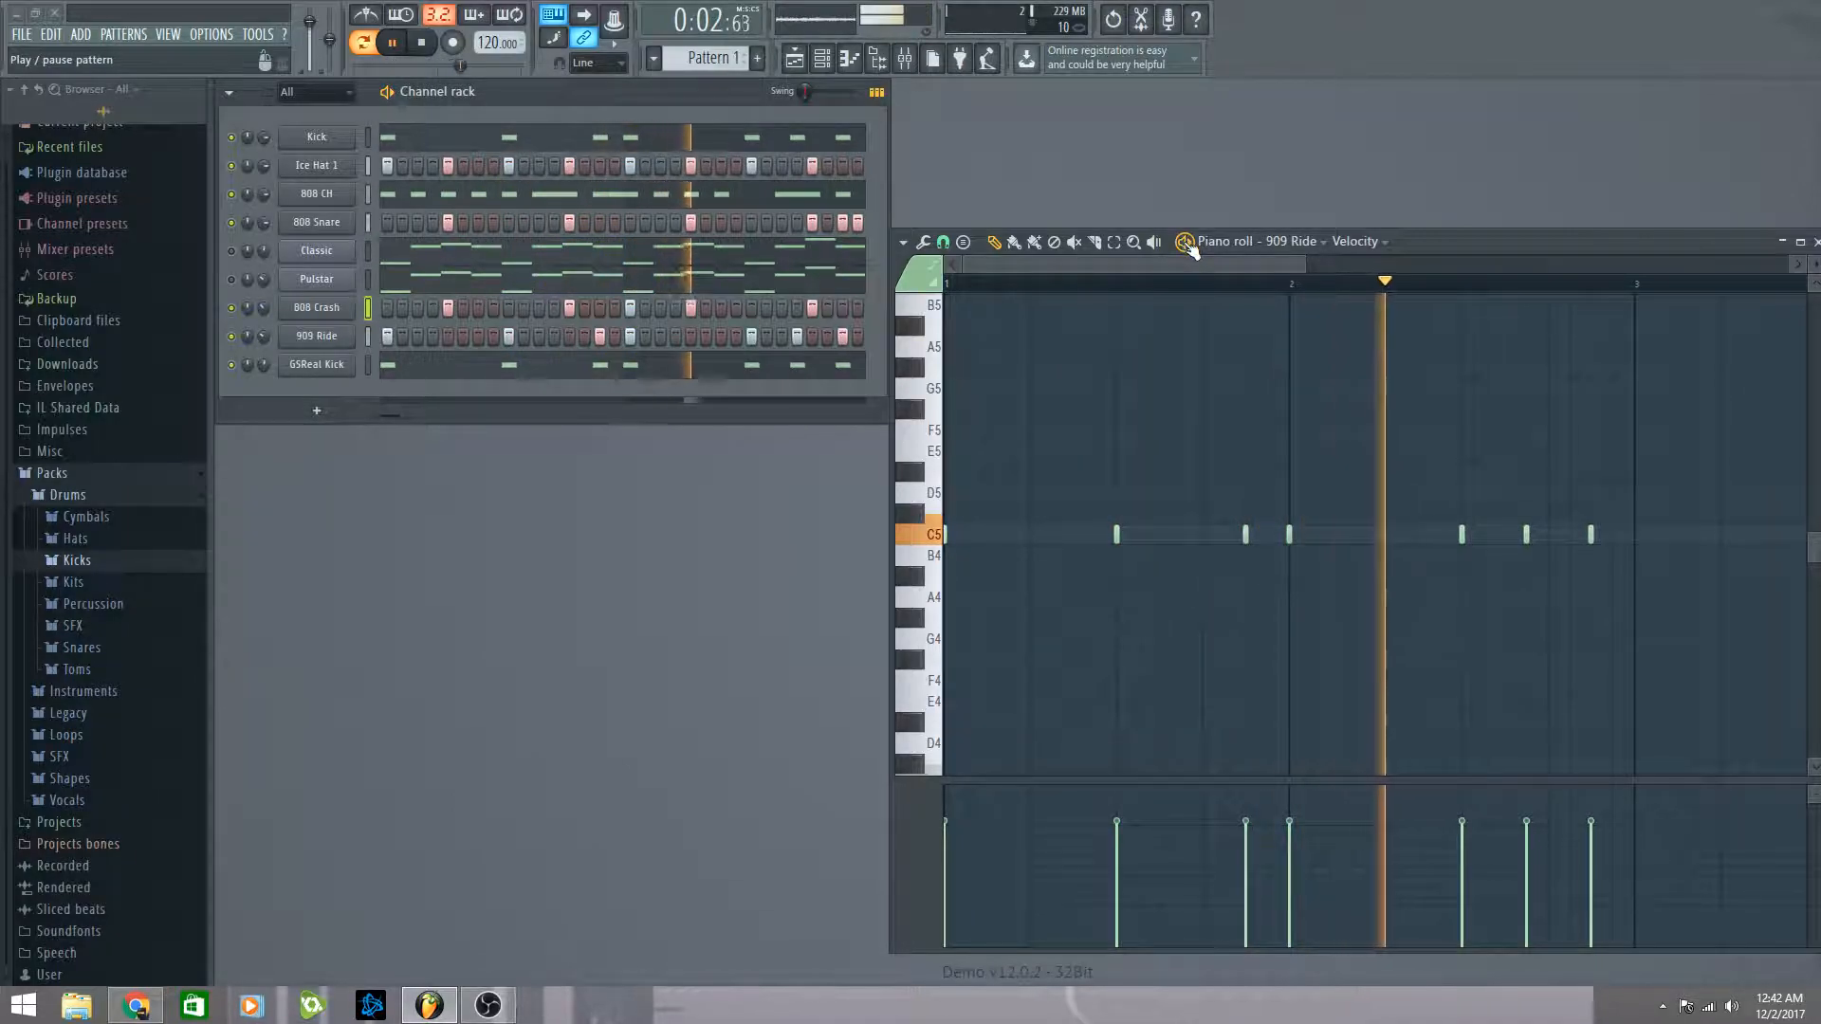
pyautogui.click(1186, 242)
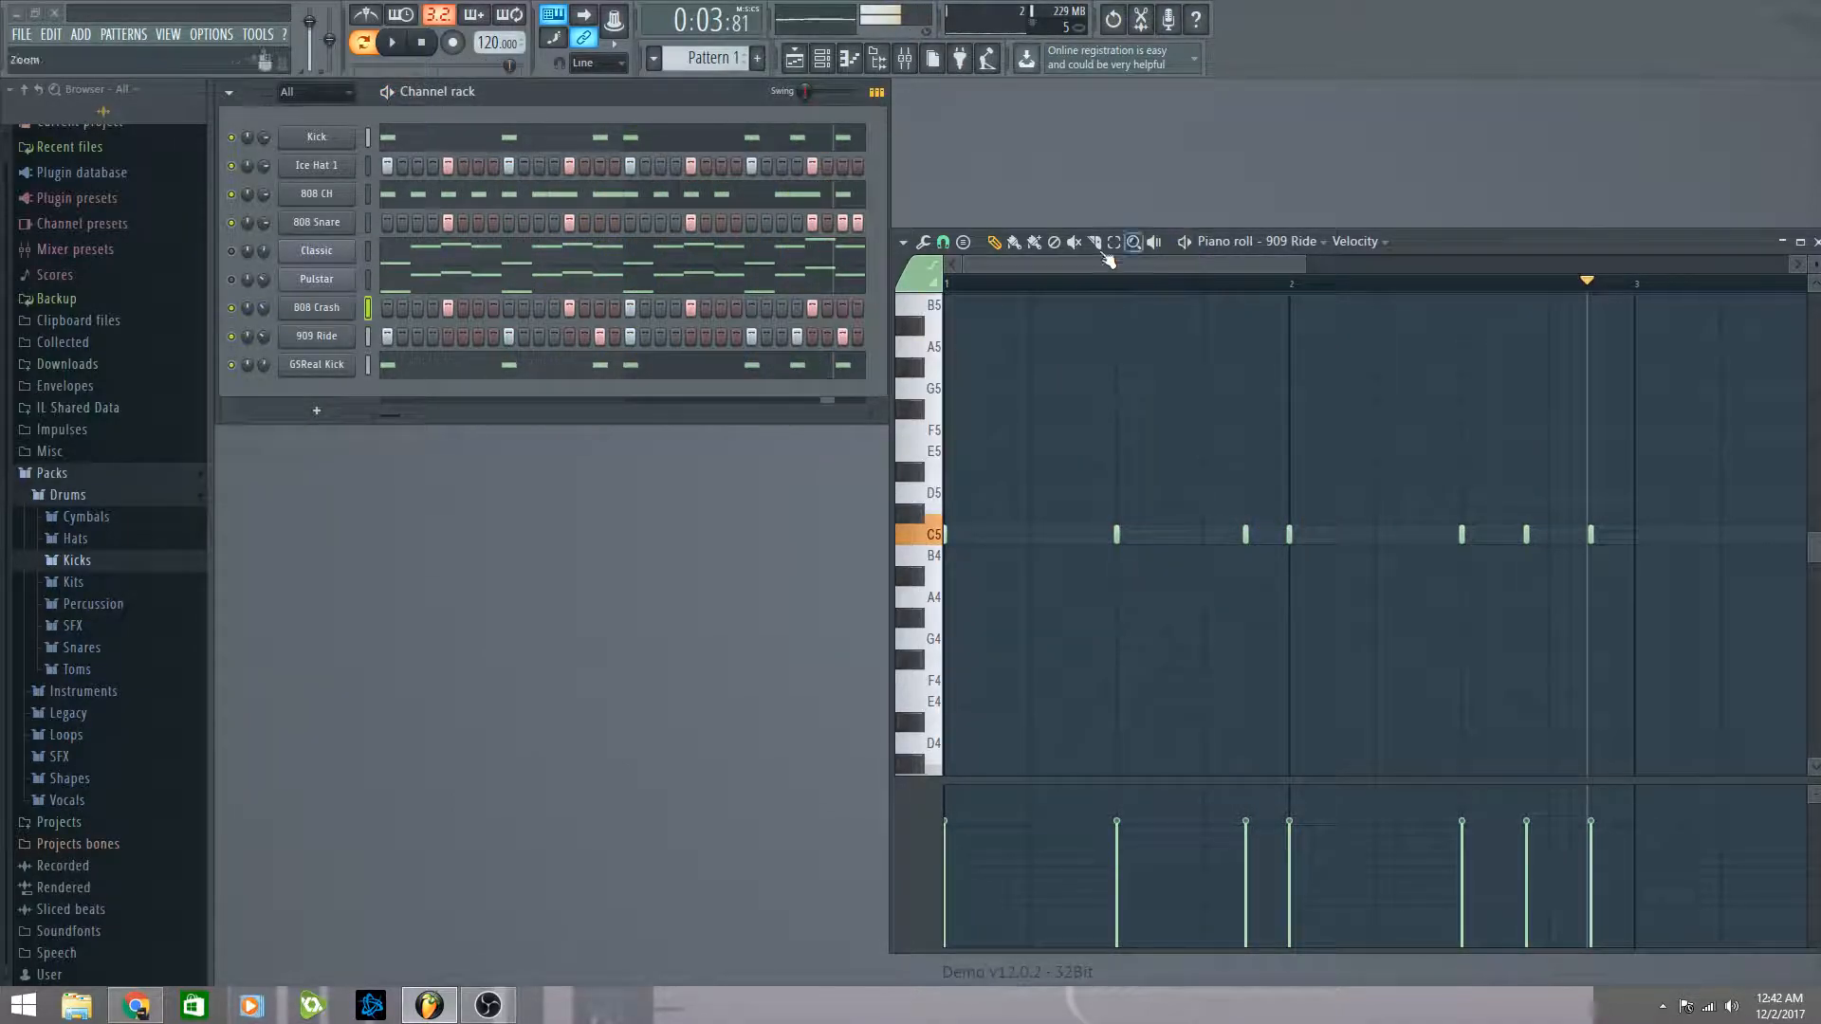
# Step: Solo the Pulstar channel and show its notes in the piano roll, leaving the Classic channel muted
pyautogui.rightClick(230, 279)
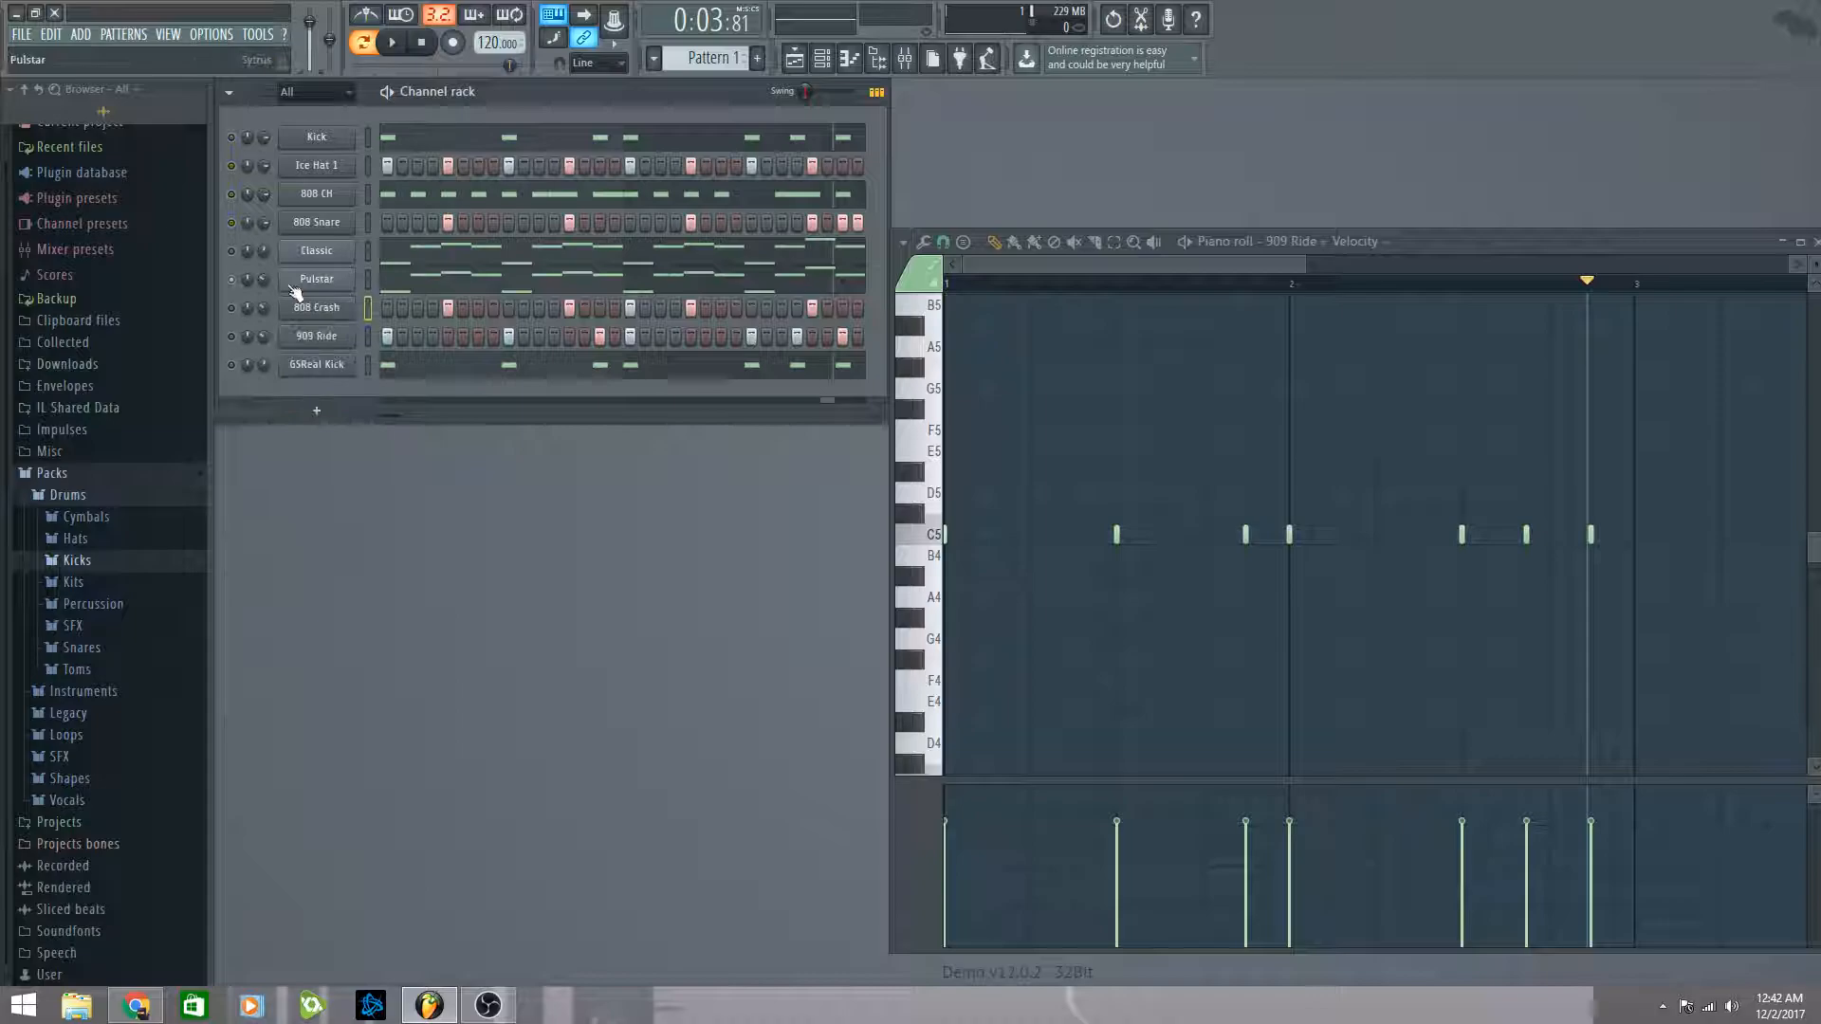
pyautogui.click(433, 293)
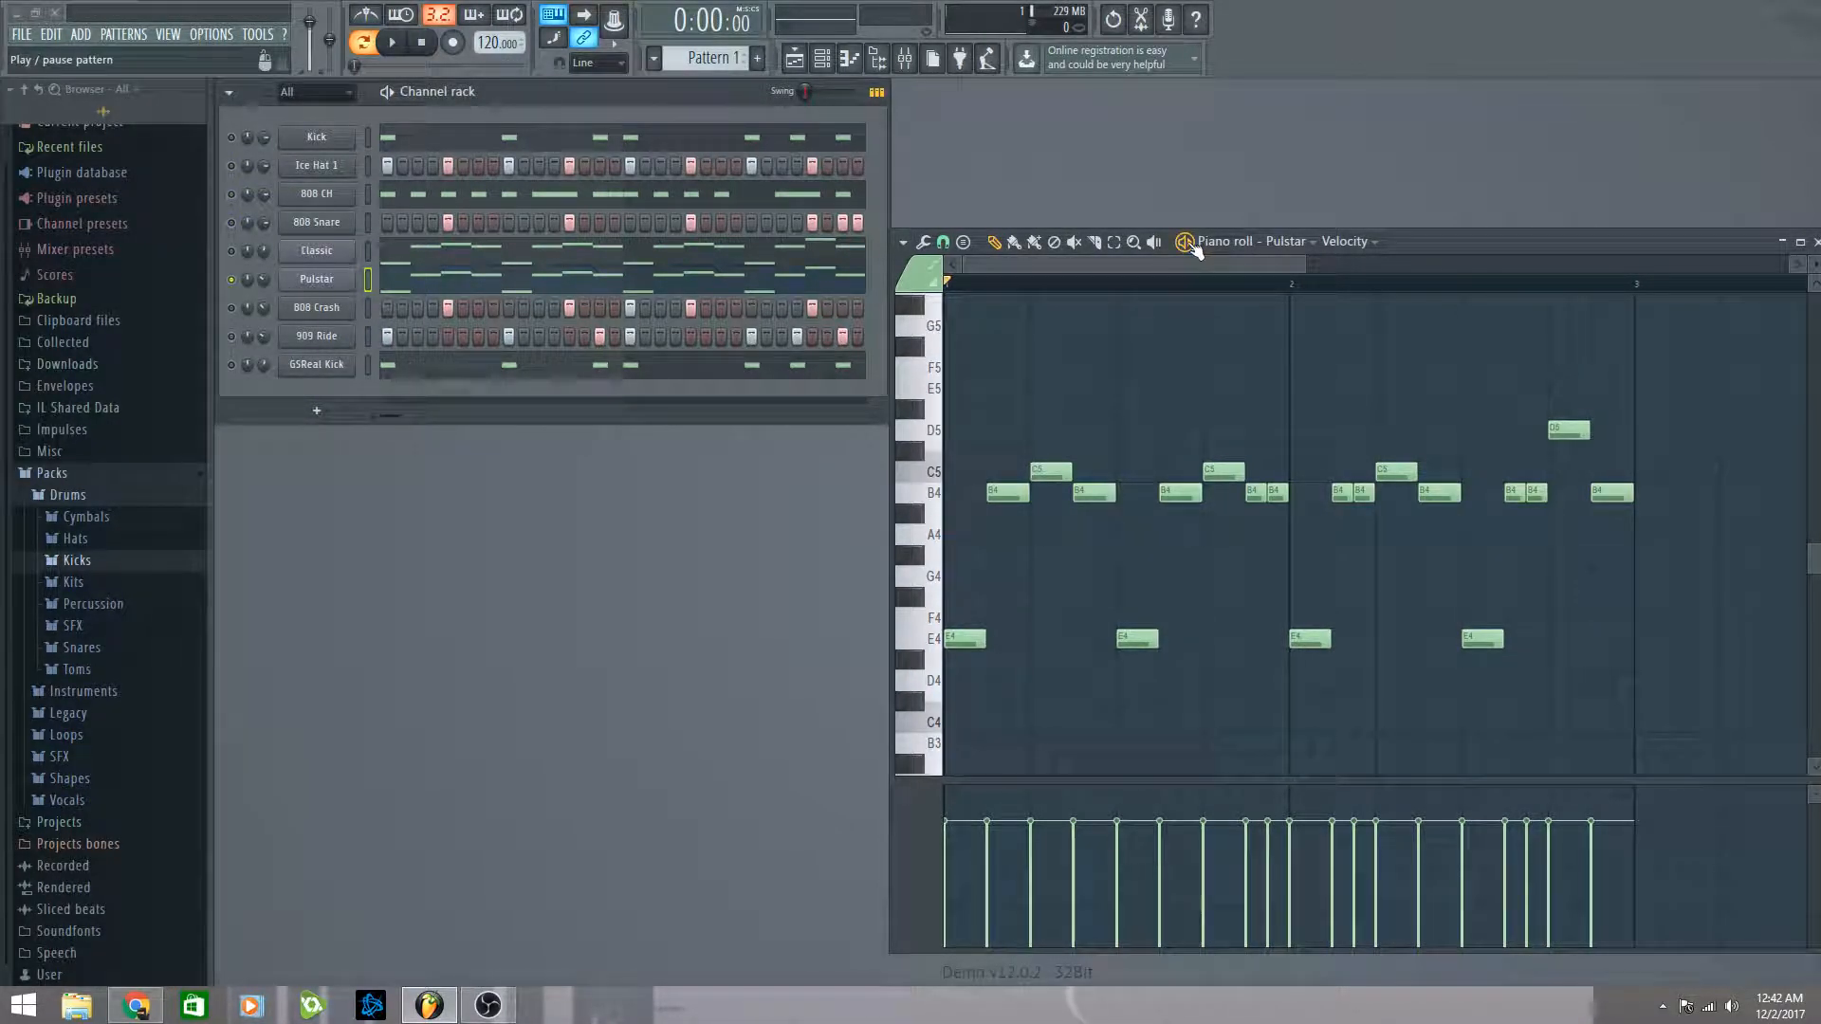
pyautogui.click(231, 253)
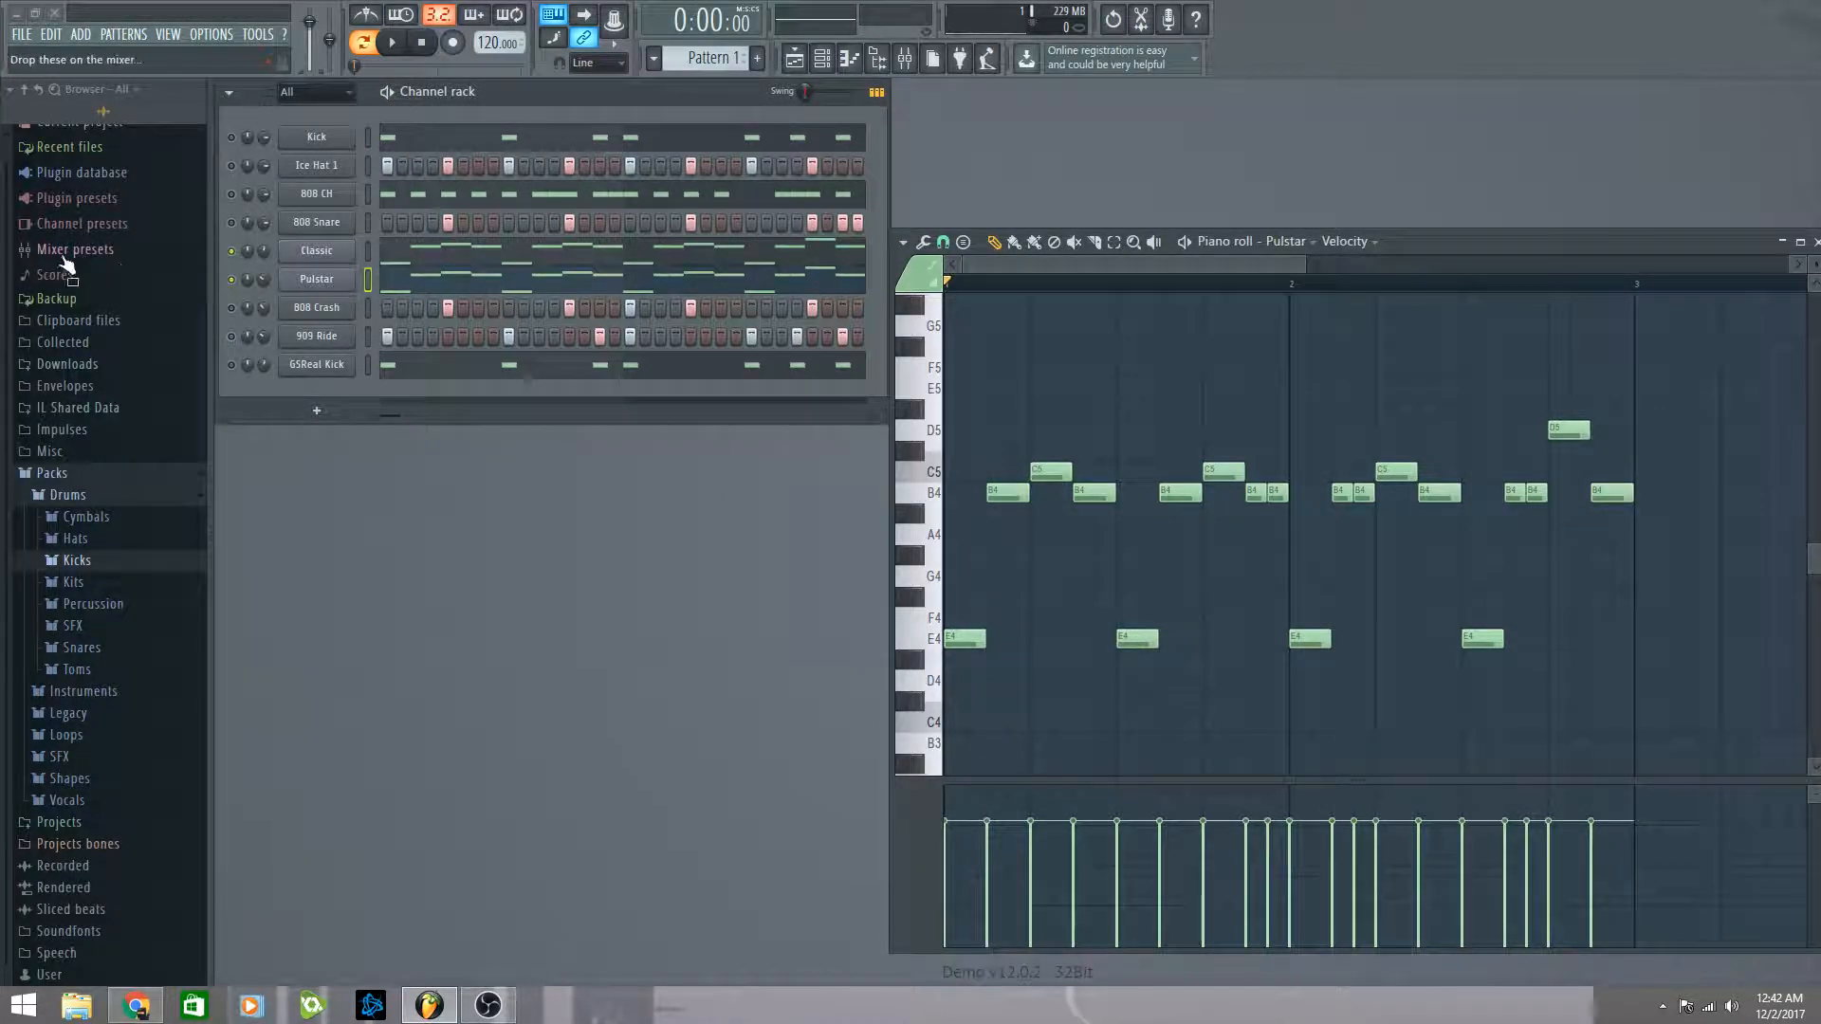
pyautogui.click(231, 250)
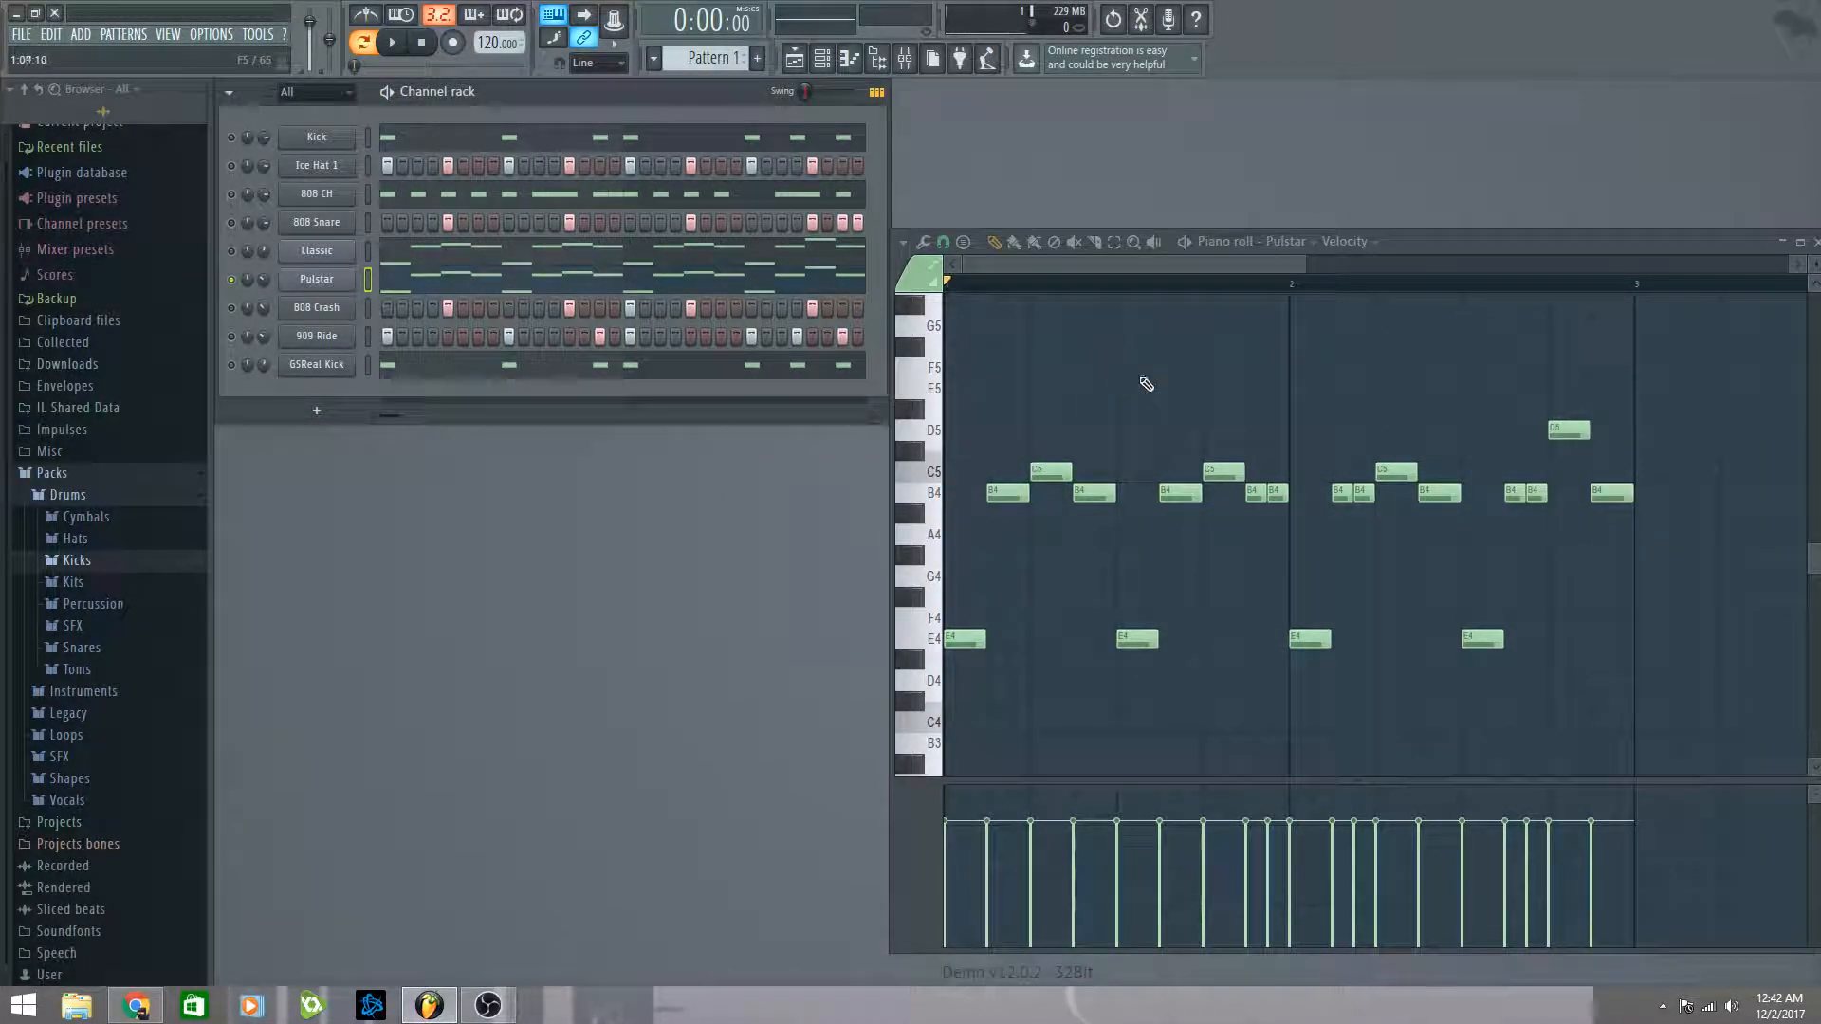
# Step: Play the soloed Pulstar notes briefly and return the playhead to the start of the pattern
pyautogui.press('space')
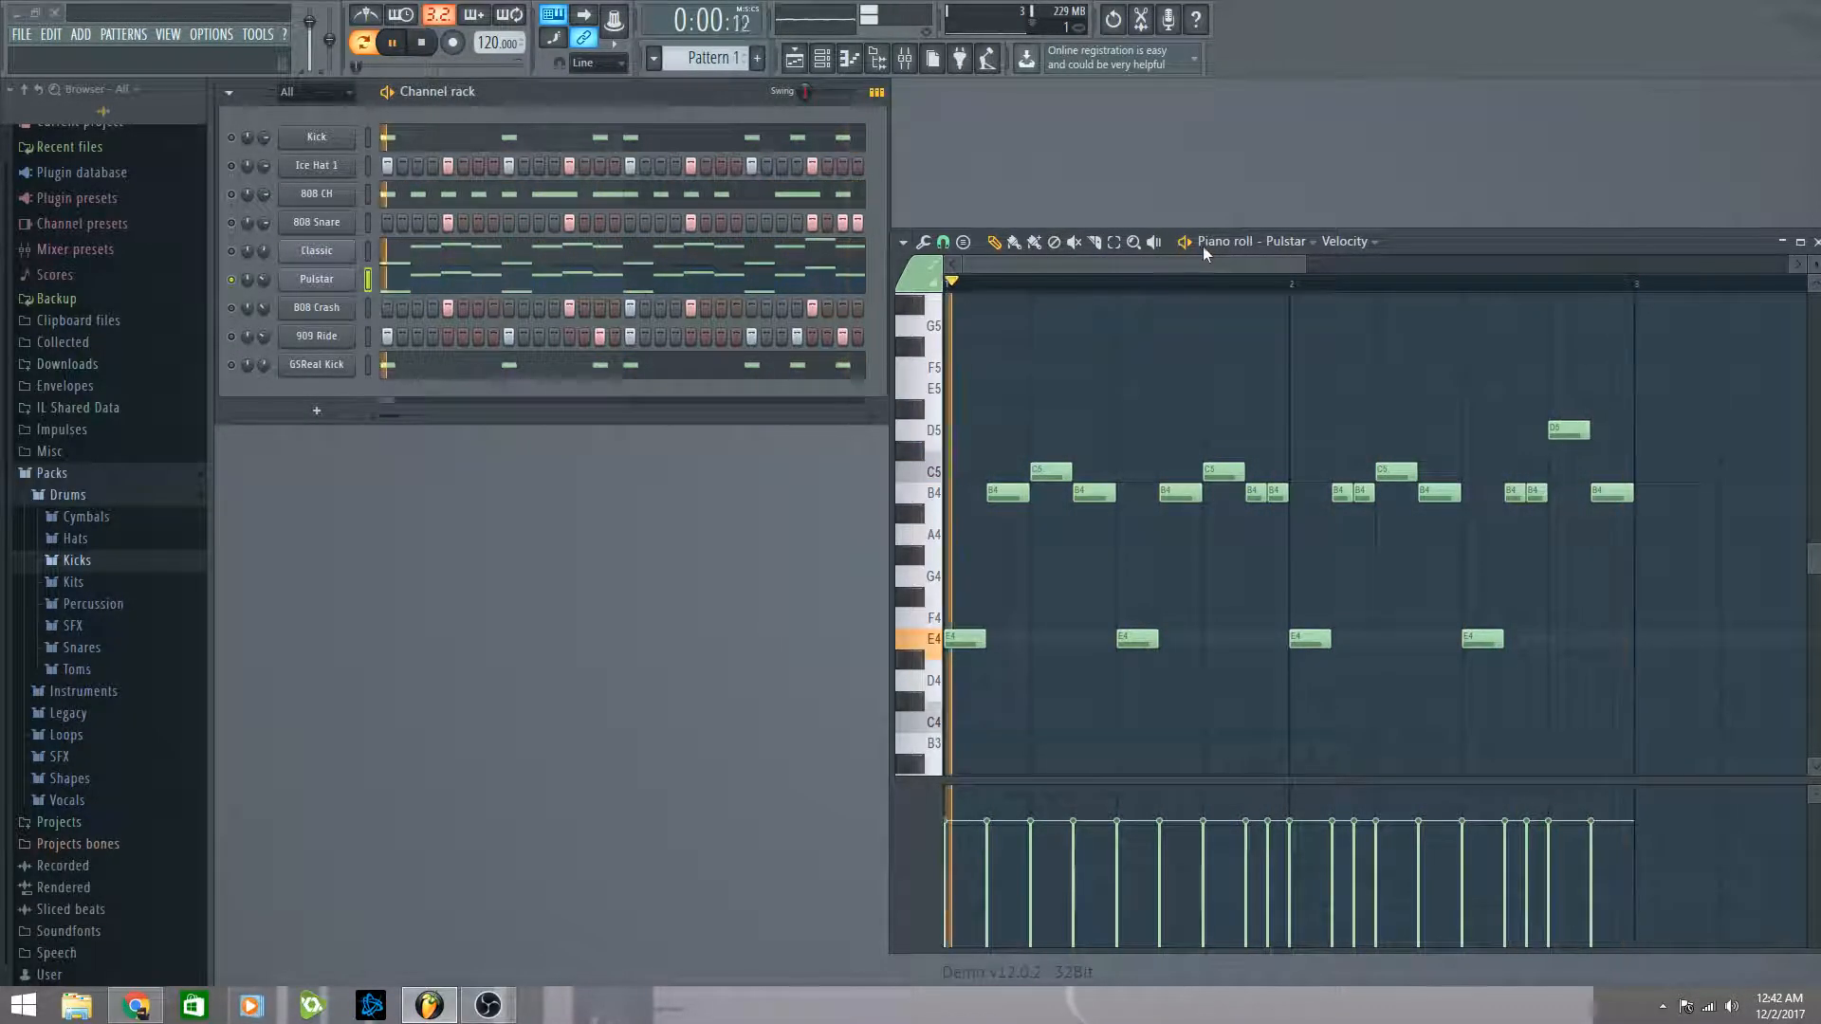
pyautogui.press('space')
pyautogui.moveTo(1067, 283); pyautogui.dragTo(812, 309)
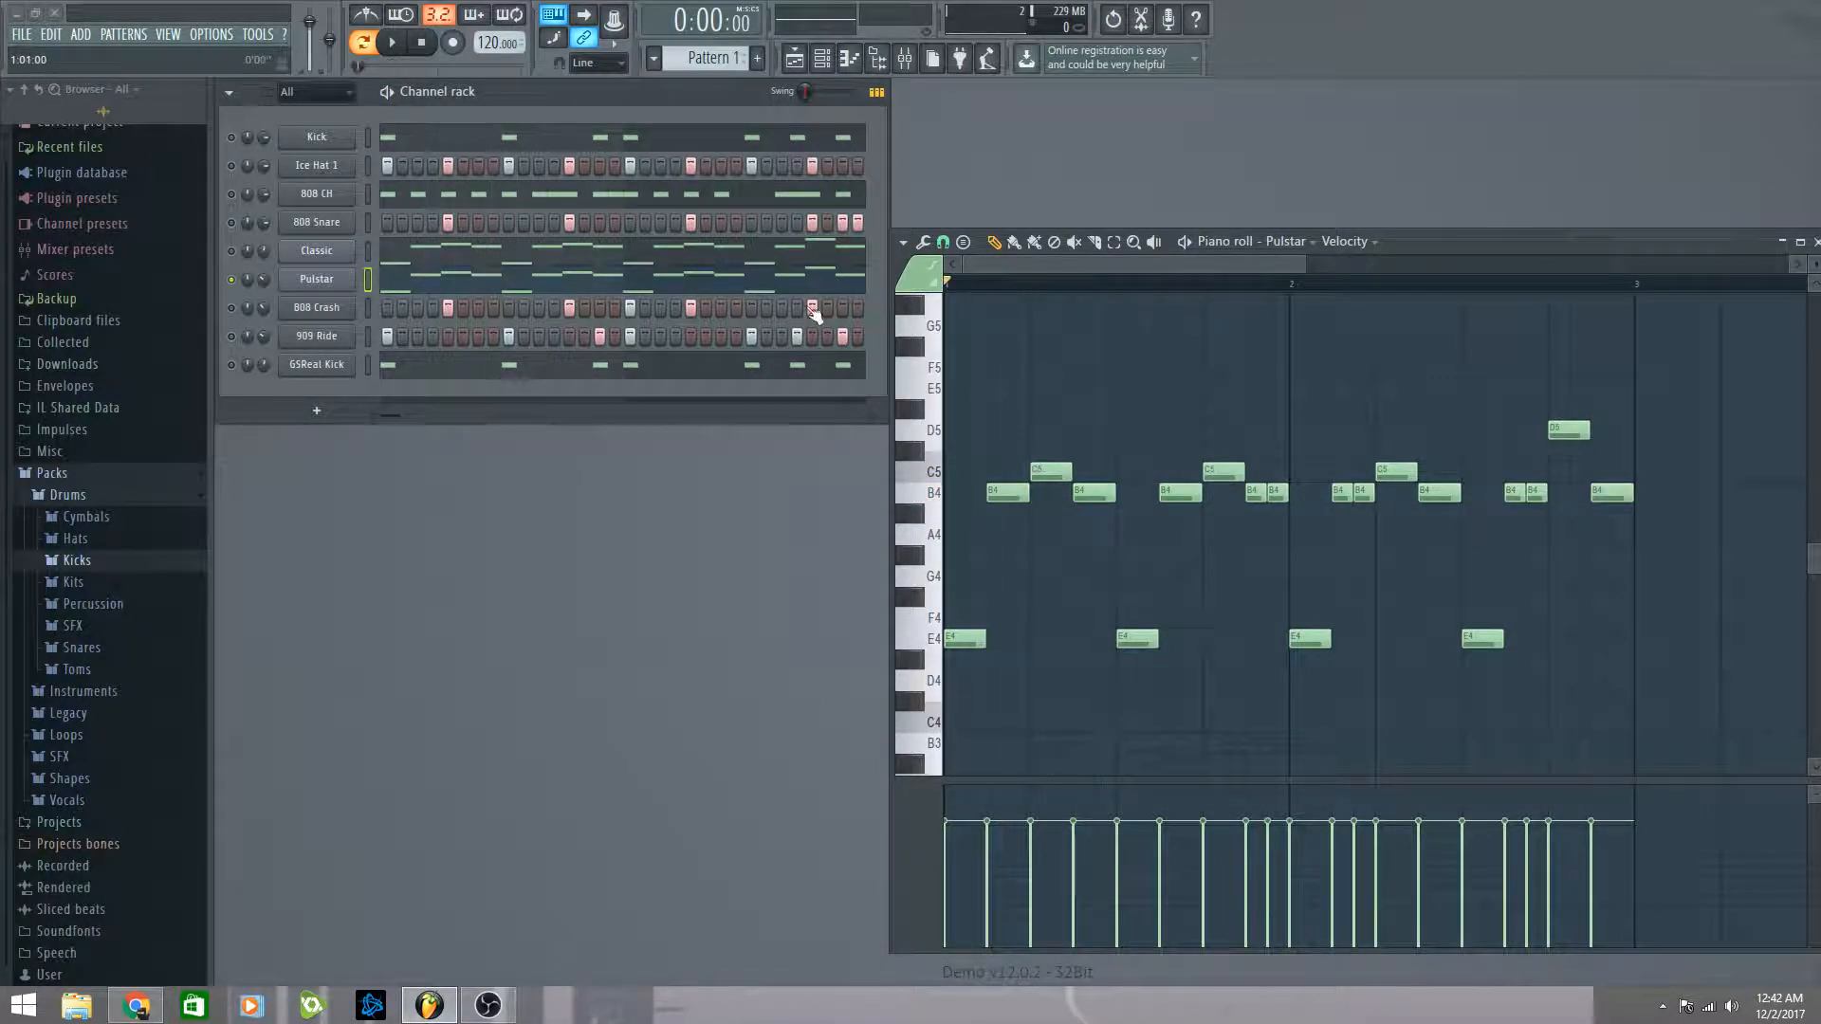
pyautogui.moveTo(1309, 263)
pyautogui.mouseDown()
pyautogui.moveTo(1632, 263)
pyautogui.moveTo(1328, 262)
pyautogui.mouseUp()
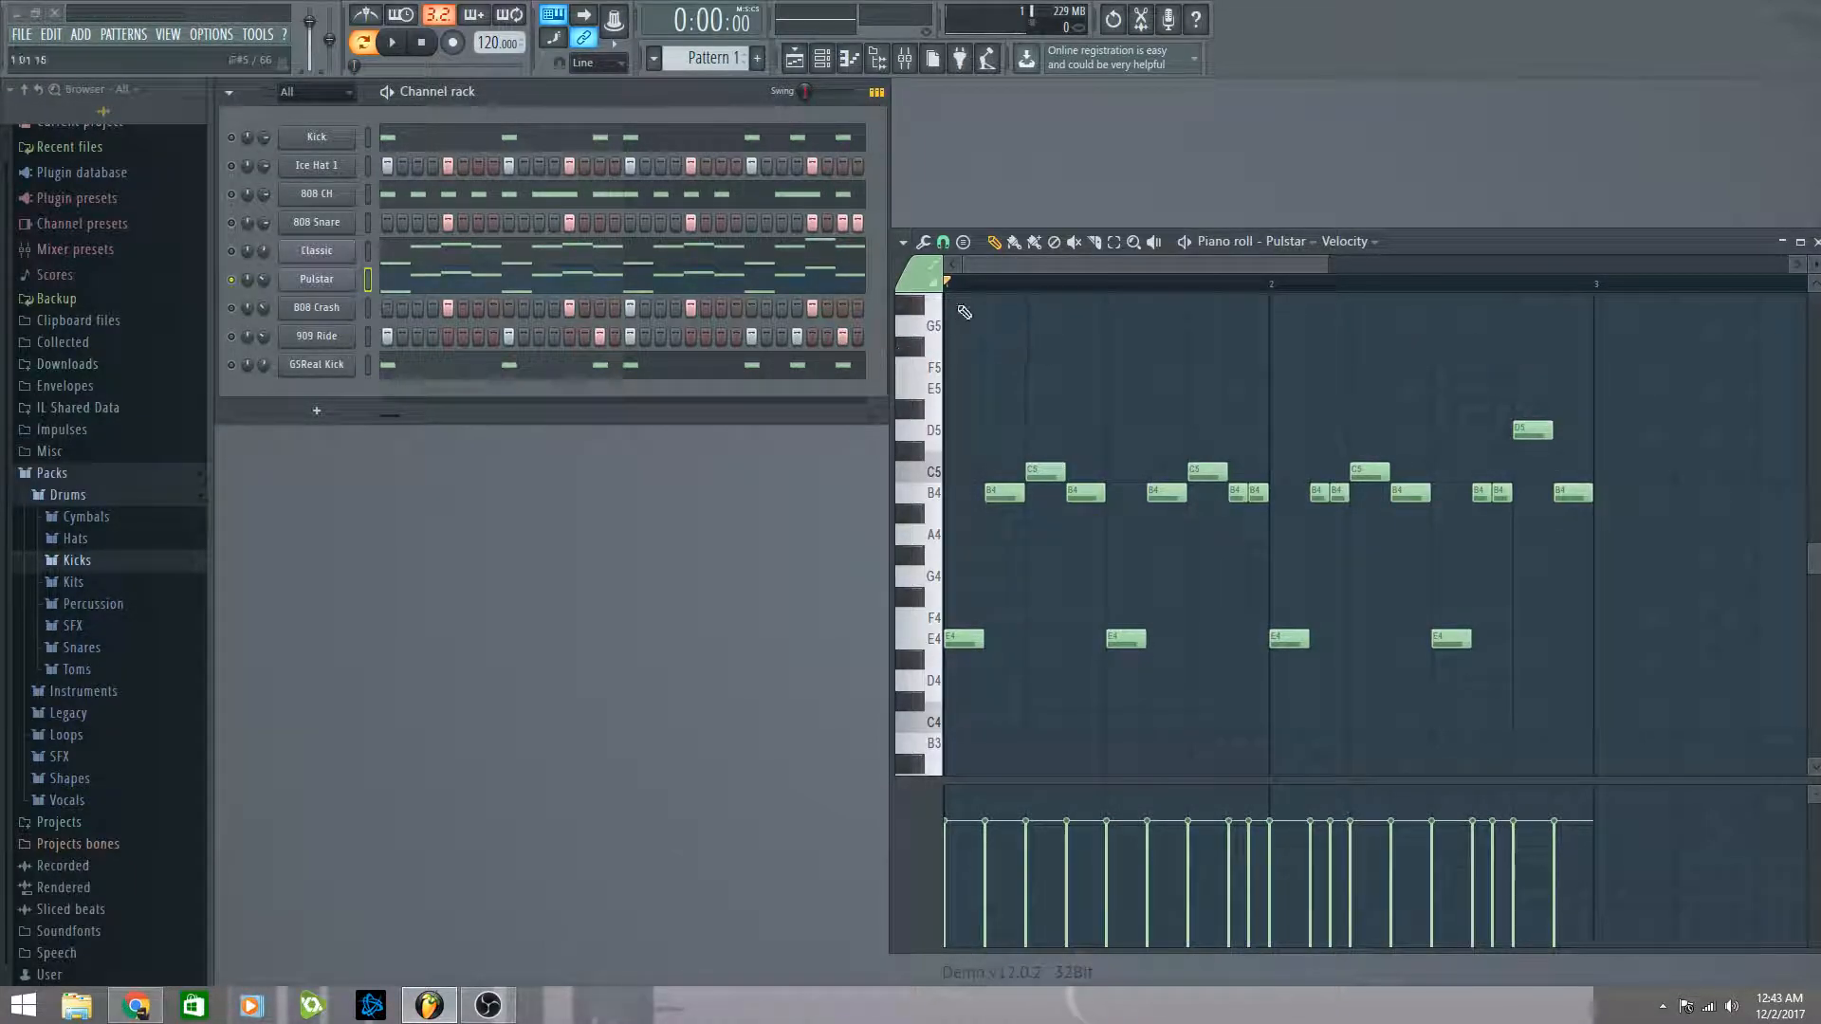
pyautogui.click(1005, 281)
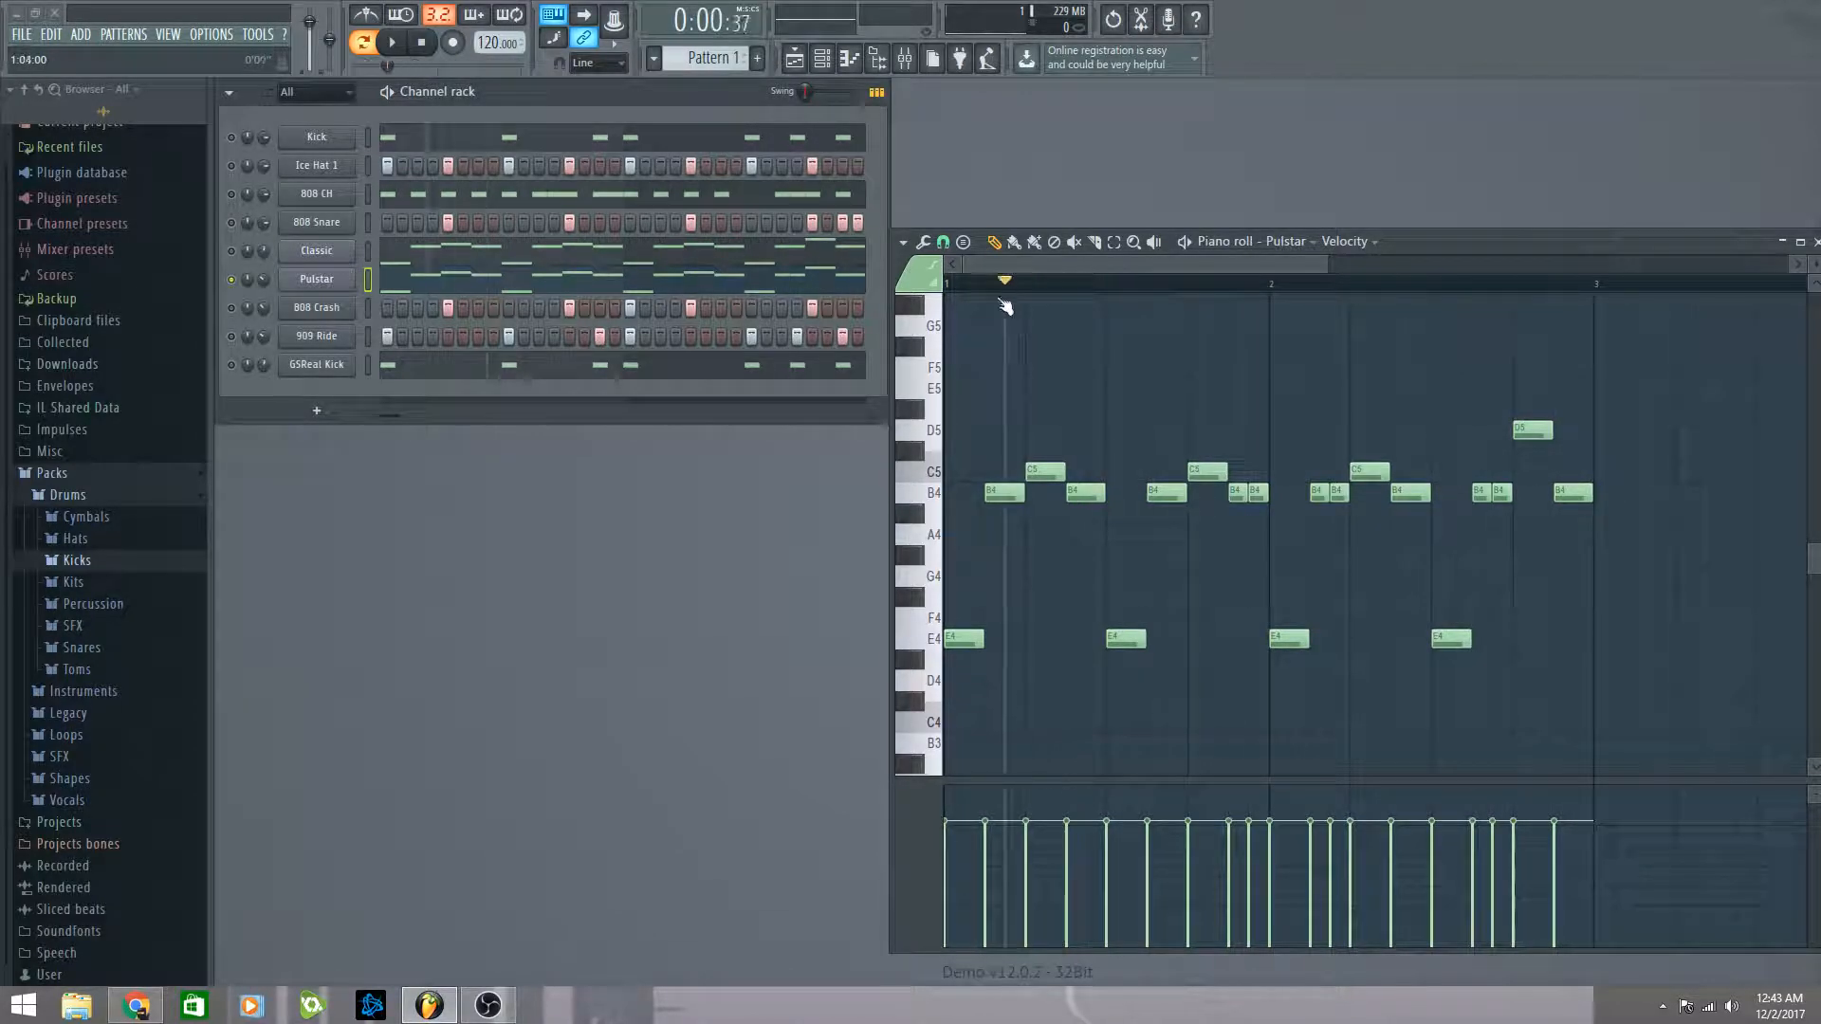
pyautogui.moveTo(1002, 301); pyautogui.dragTo(924, 302)
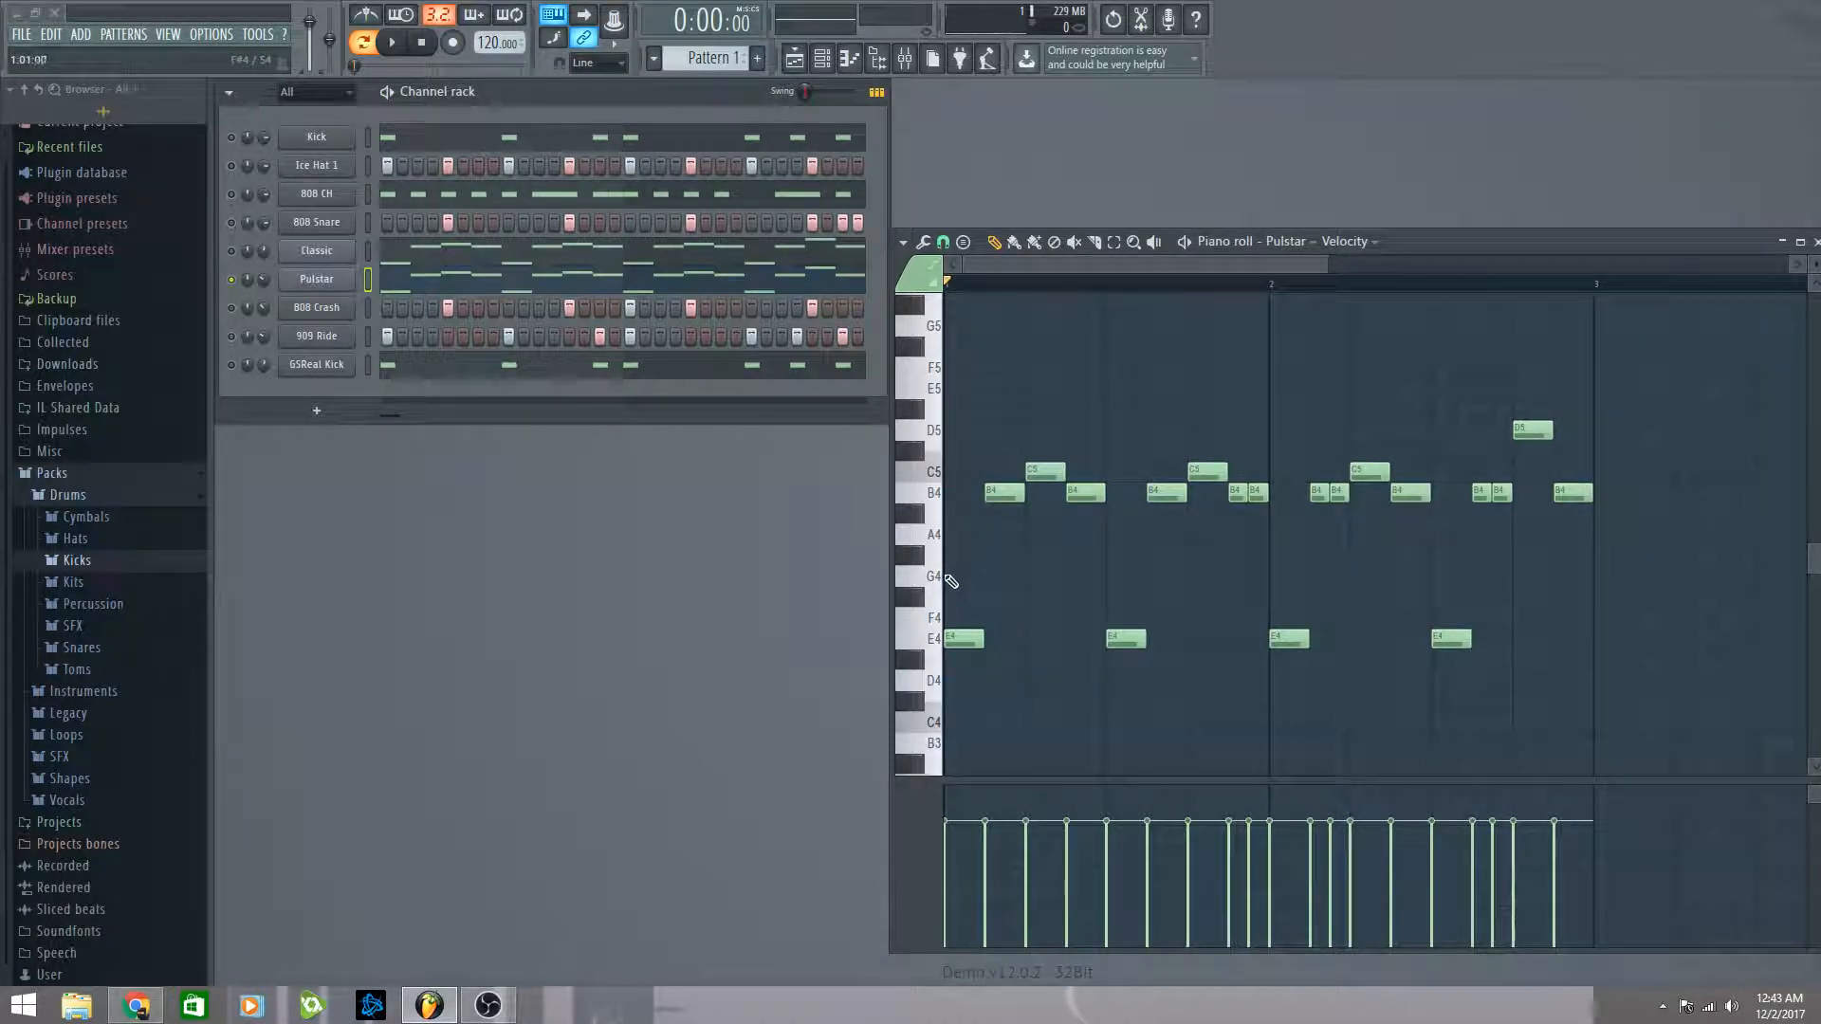
# Step: Try out various notes by hand on the Pulstar synth and bring the playhead back to the start
pyautogui.press('v')
pyautogui.press('b')
pyautogui.press('v')
pyautogui.press('n')
pyautogui.press('b')
pyautogui.press('v')
pyautogui.press('n')
pyautogui.press('b')
pyautogui.press('v')
pyautogui.press('v')
pyautogui.press('b')
pyautogui.press('x')
pyautogui.press('w')
pyautogui.press('x')
pyautogui.press('w')
pyautogui.press('x')
pyautogui.press('q')
pyautogui.press('x')
pyautogui.press('q')
pyautogui.press('m')
pyautogui.click(1046, 283)
pyautogui.moveTo(1047, 283); pyautogui.dragTo(912, 308)
# Step: Play the melody by hand on the Pulstar synth, using the notes E4, B4, C5 and D5
pyautogui.press('c')
pyautogui.press('c')
pyautogui.press('c')
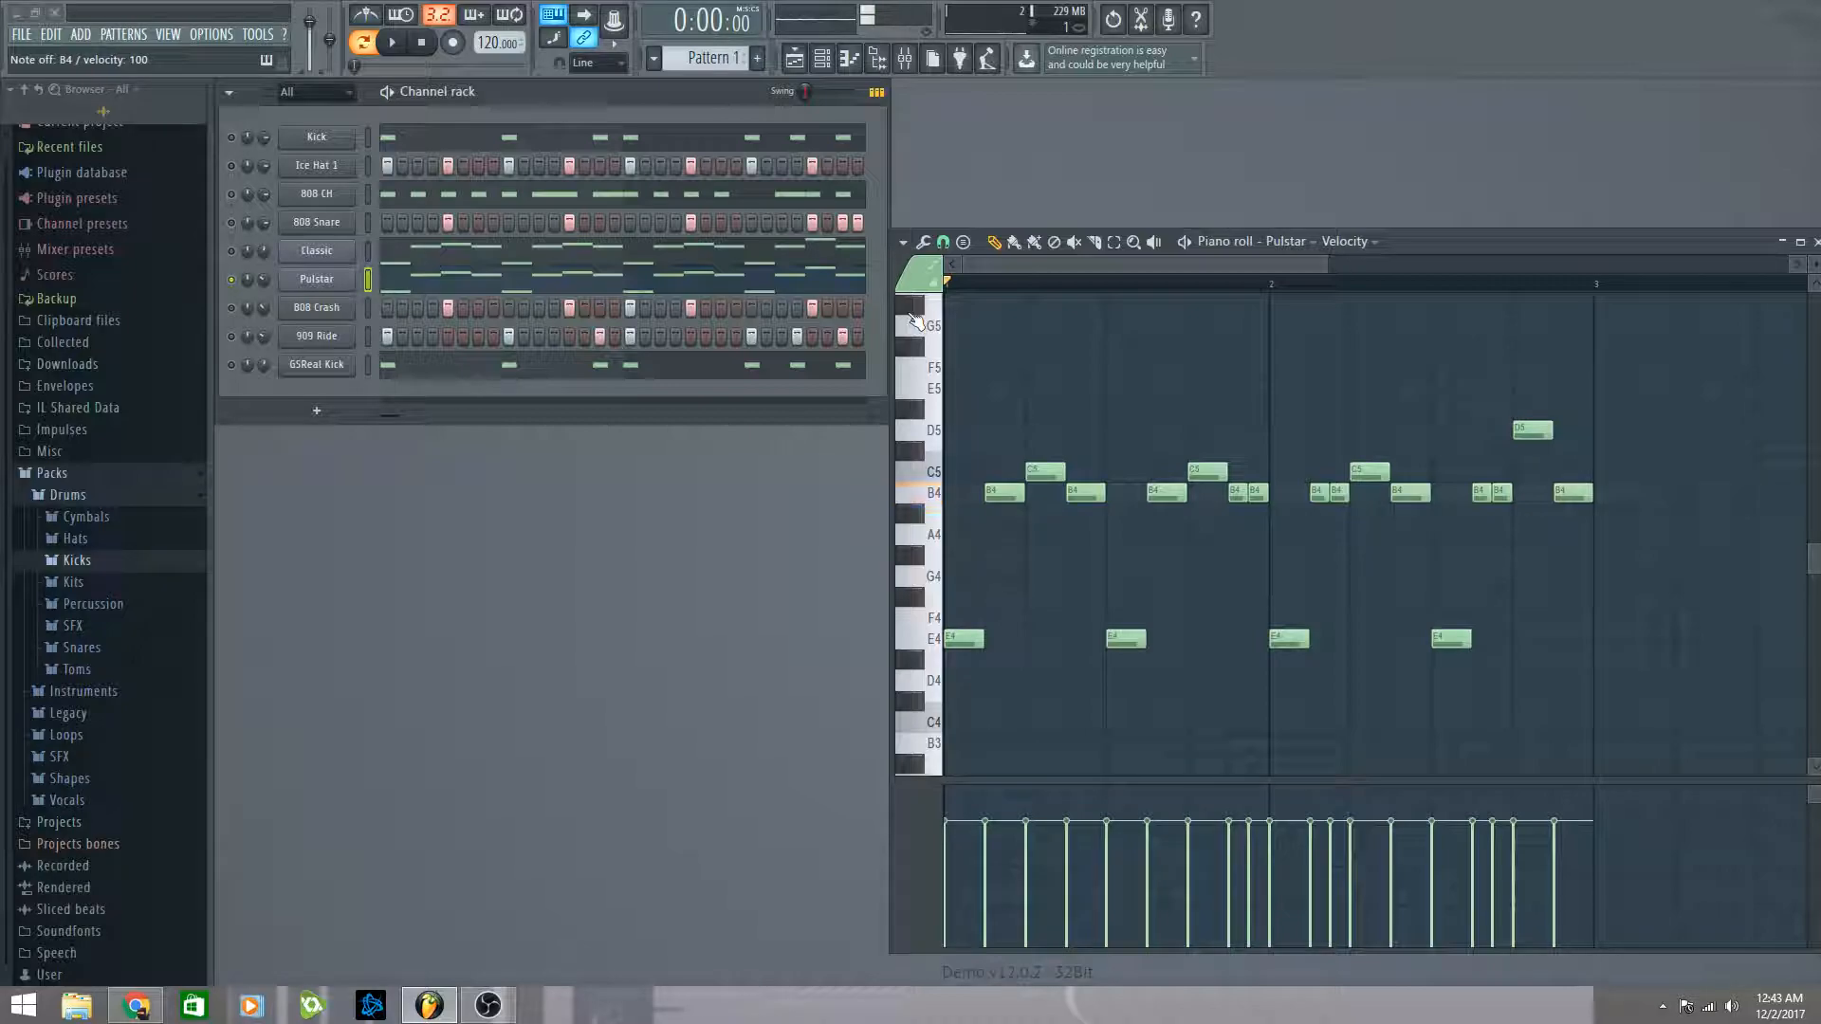
pyautogui.press('m')
pyautogui.press(',')
pyautogui.press('c')
pyautogui.press('m')
pyautogui.press(',')
pyautogui.press('m')
pyautogui.press('c')
pyautogui.press('m')
pyautogui.press(',')
pyautogui.press('m')
pyautogui.press('c')
pyautogui.press('.')
pyautogui.press('/')
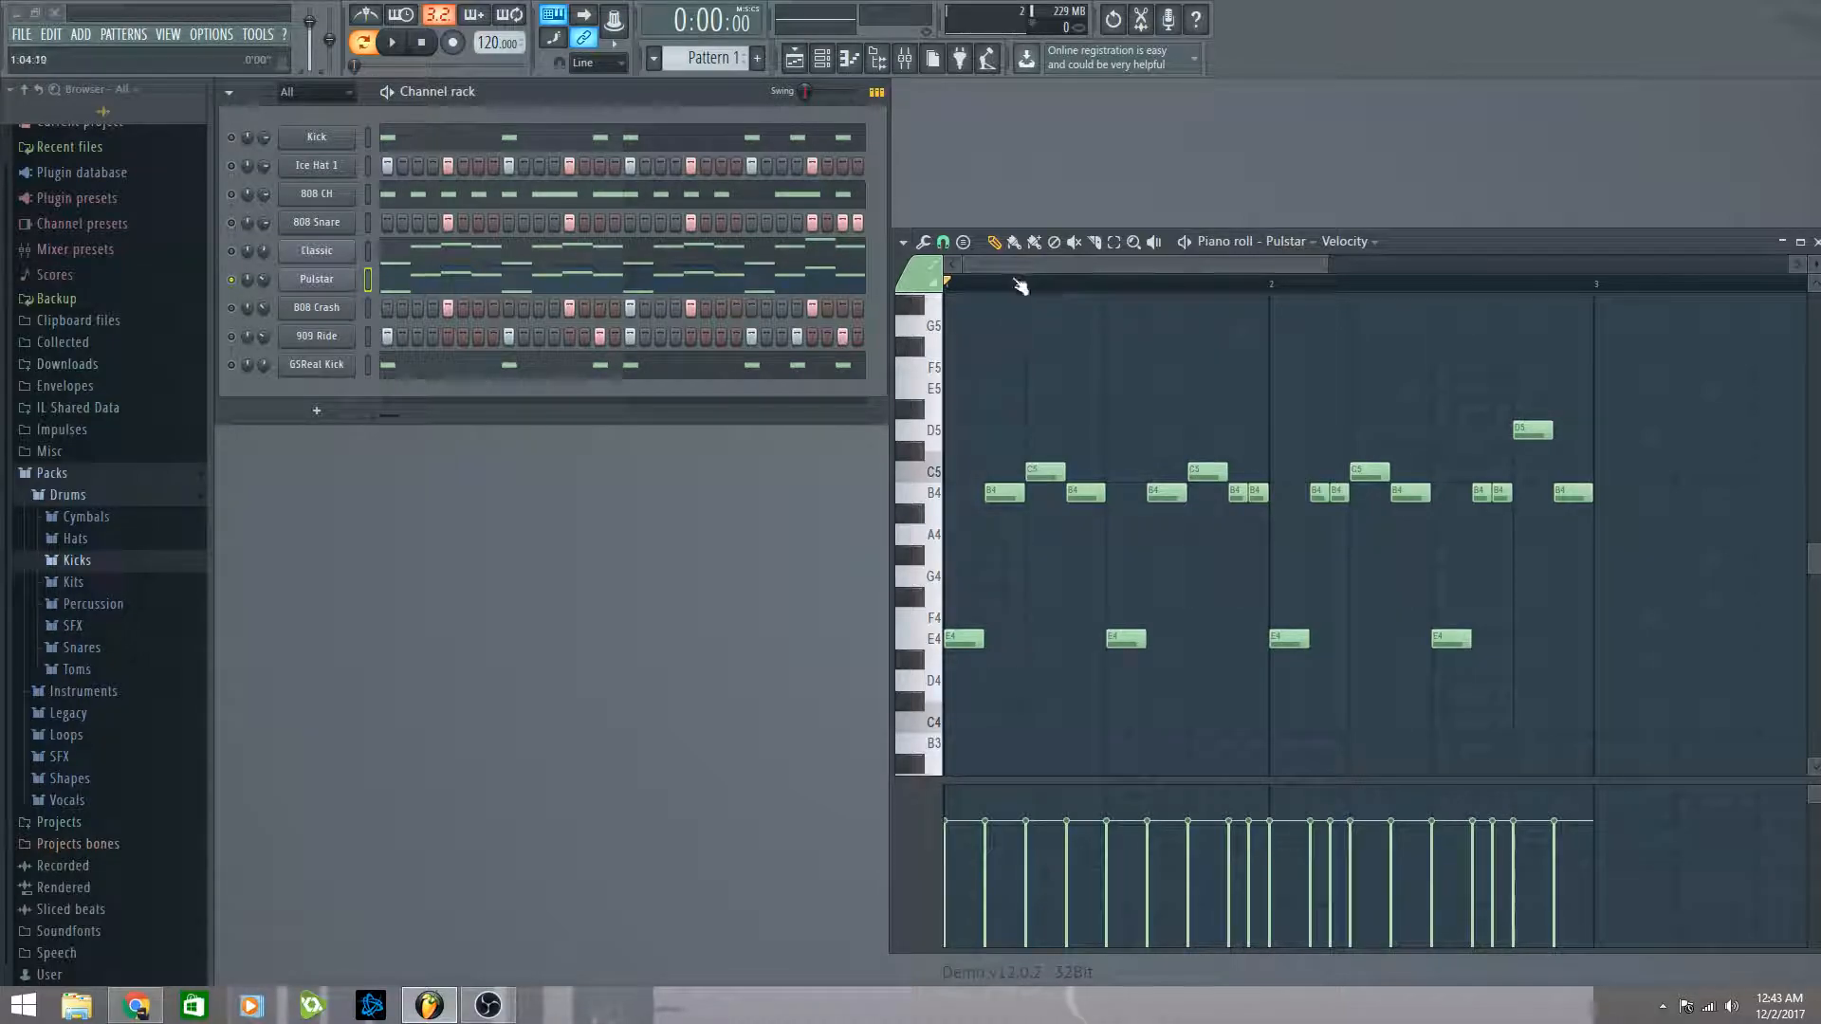
# Step: Play the Pulstar melody on its own through the pattern, rewind to the start and audition it again
pyautogui.press('space')
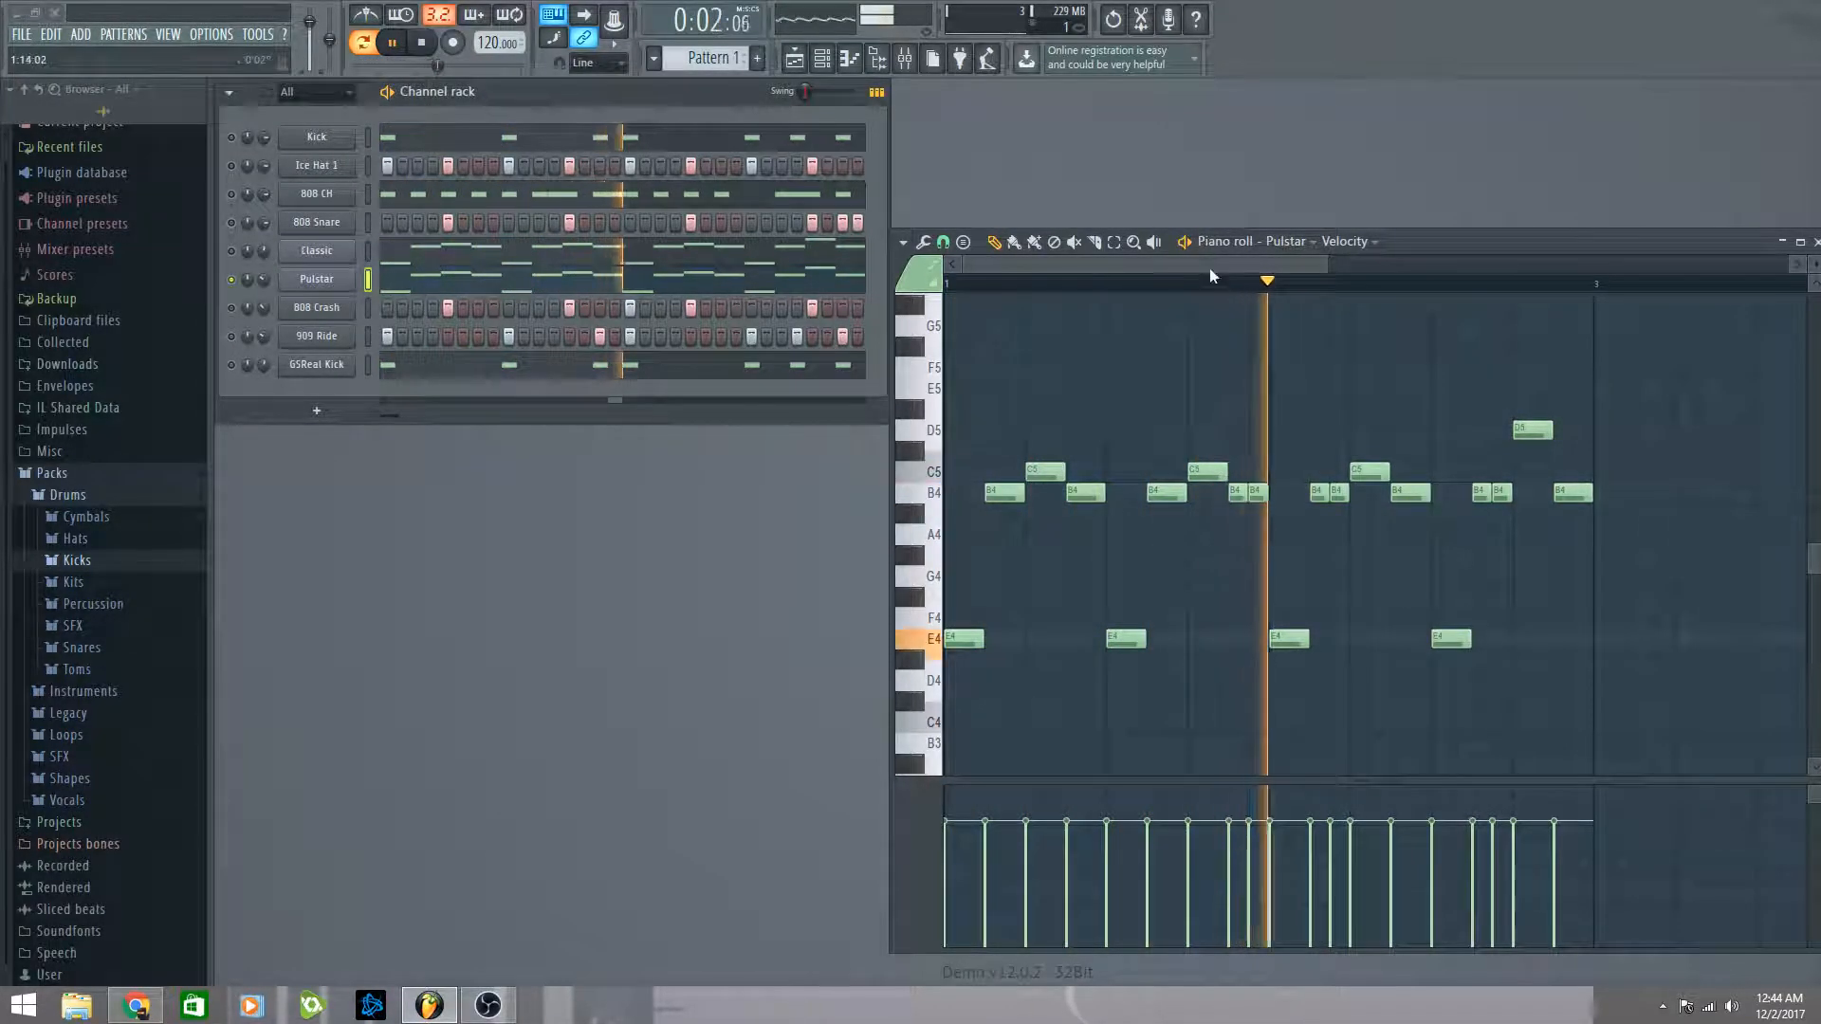
pyautogui.press('space')
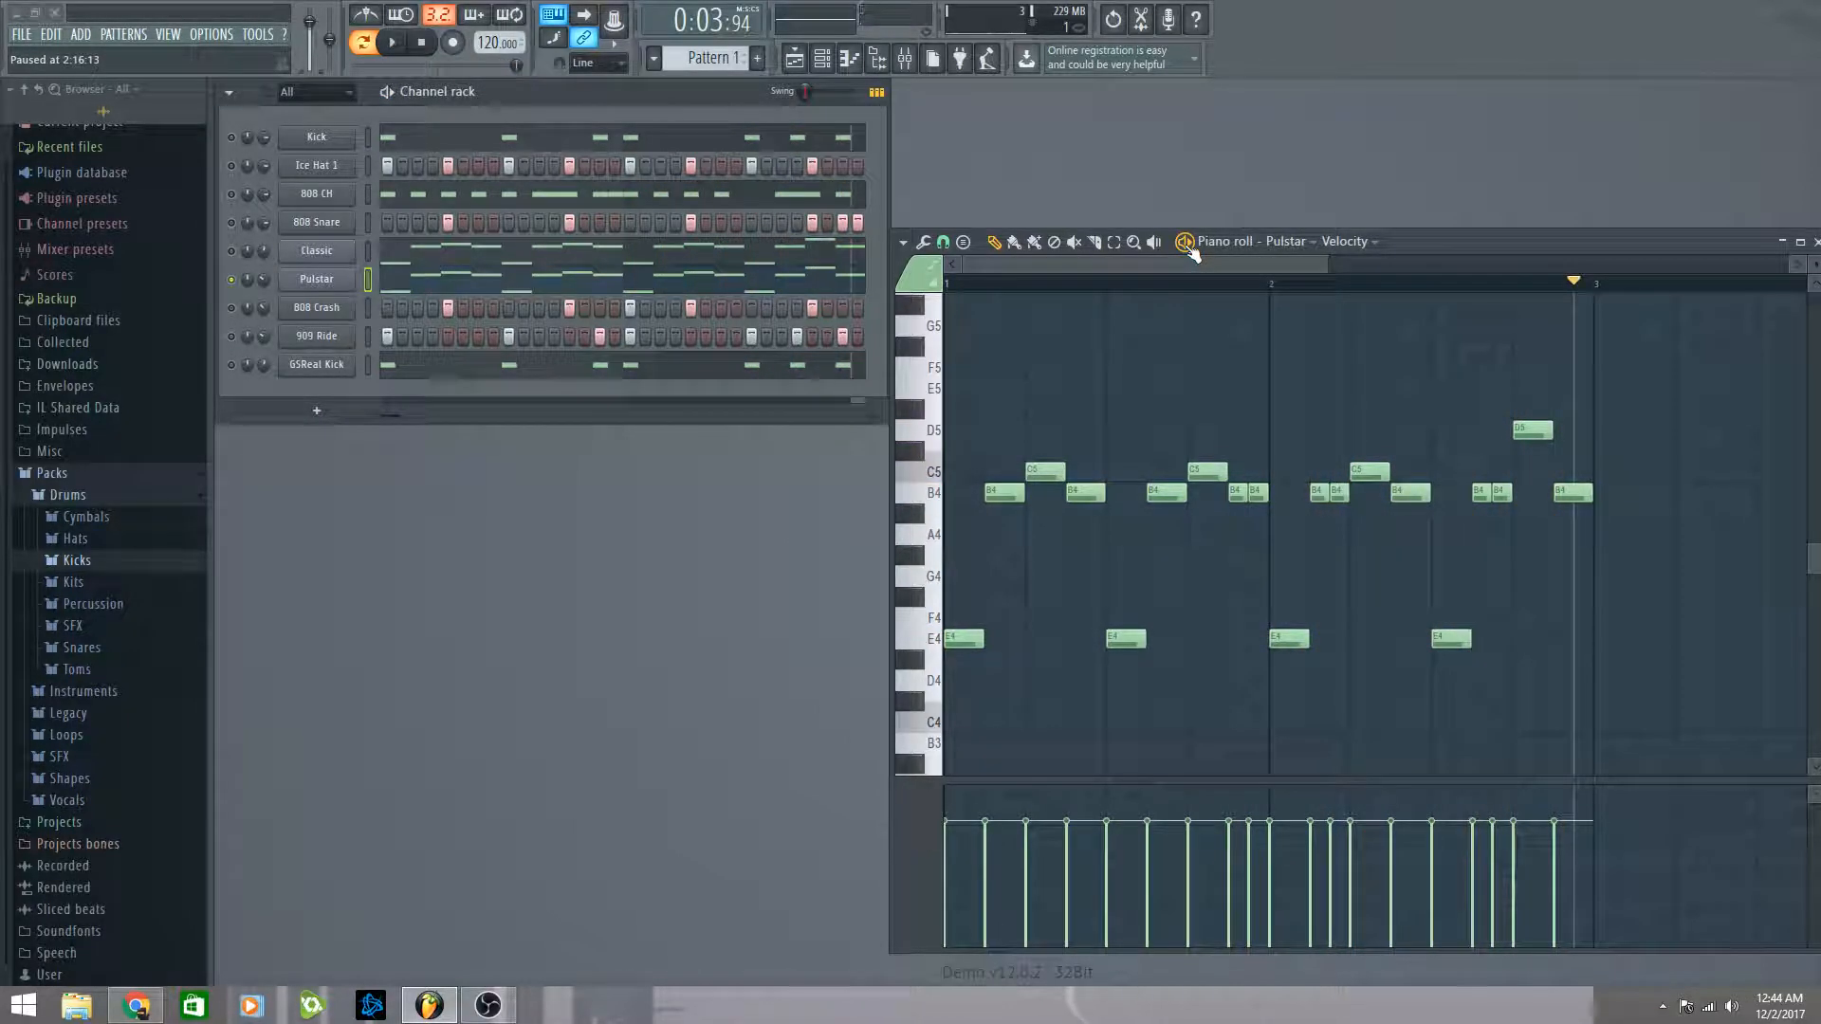
pyautogui.click(1027, 283)
pyautogui.moveTo(1028, 287); pyautogui.dragTo(946, 288)
pyautogui.click(231, 280)
pyautogui.click(232, 251)
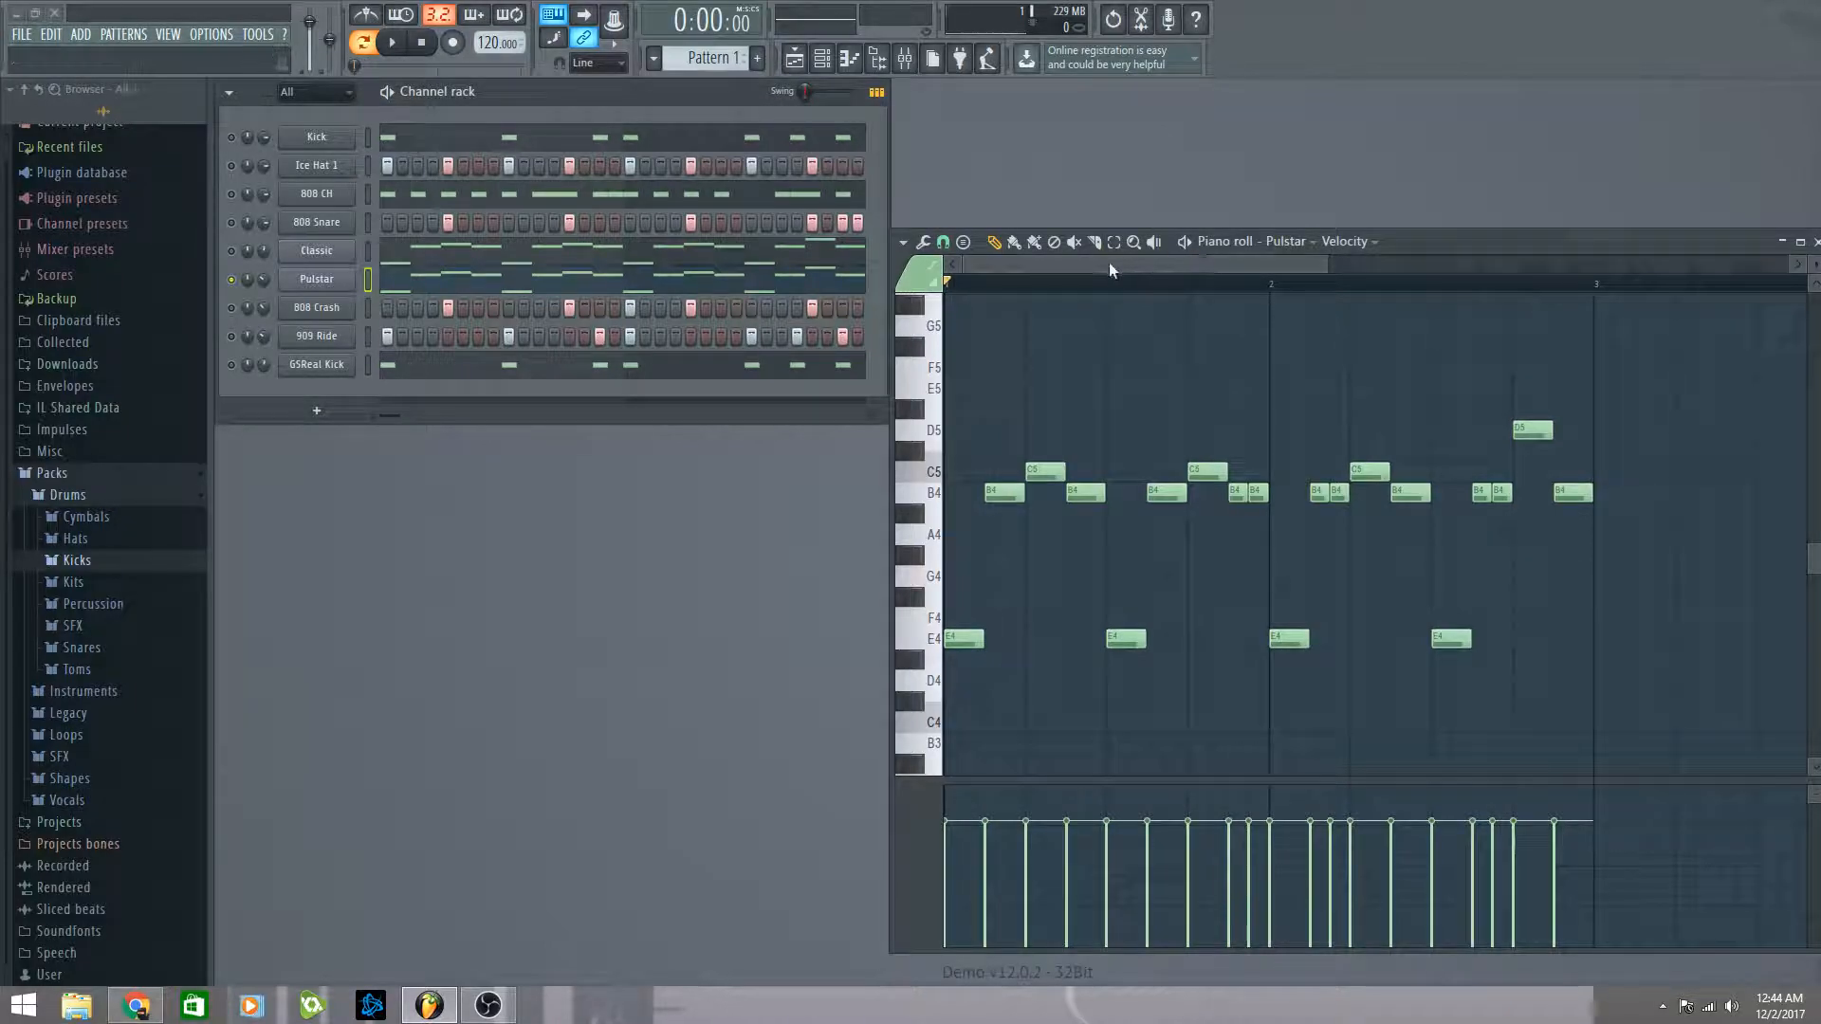
pyautogui.click(1192, 249)
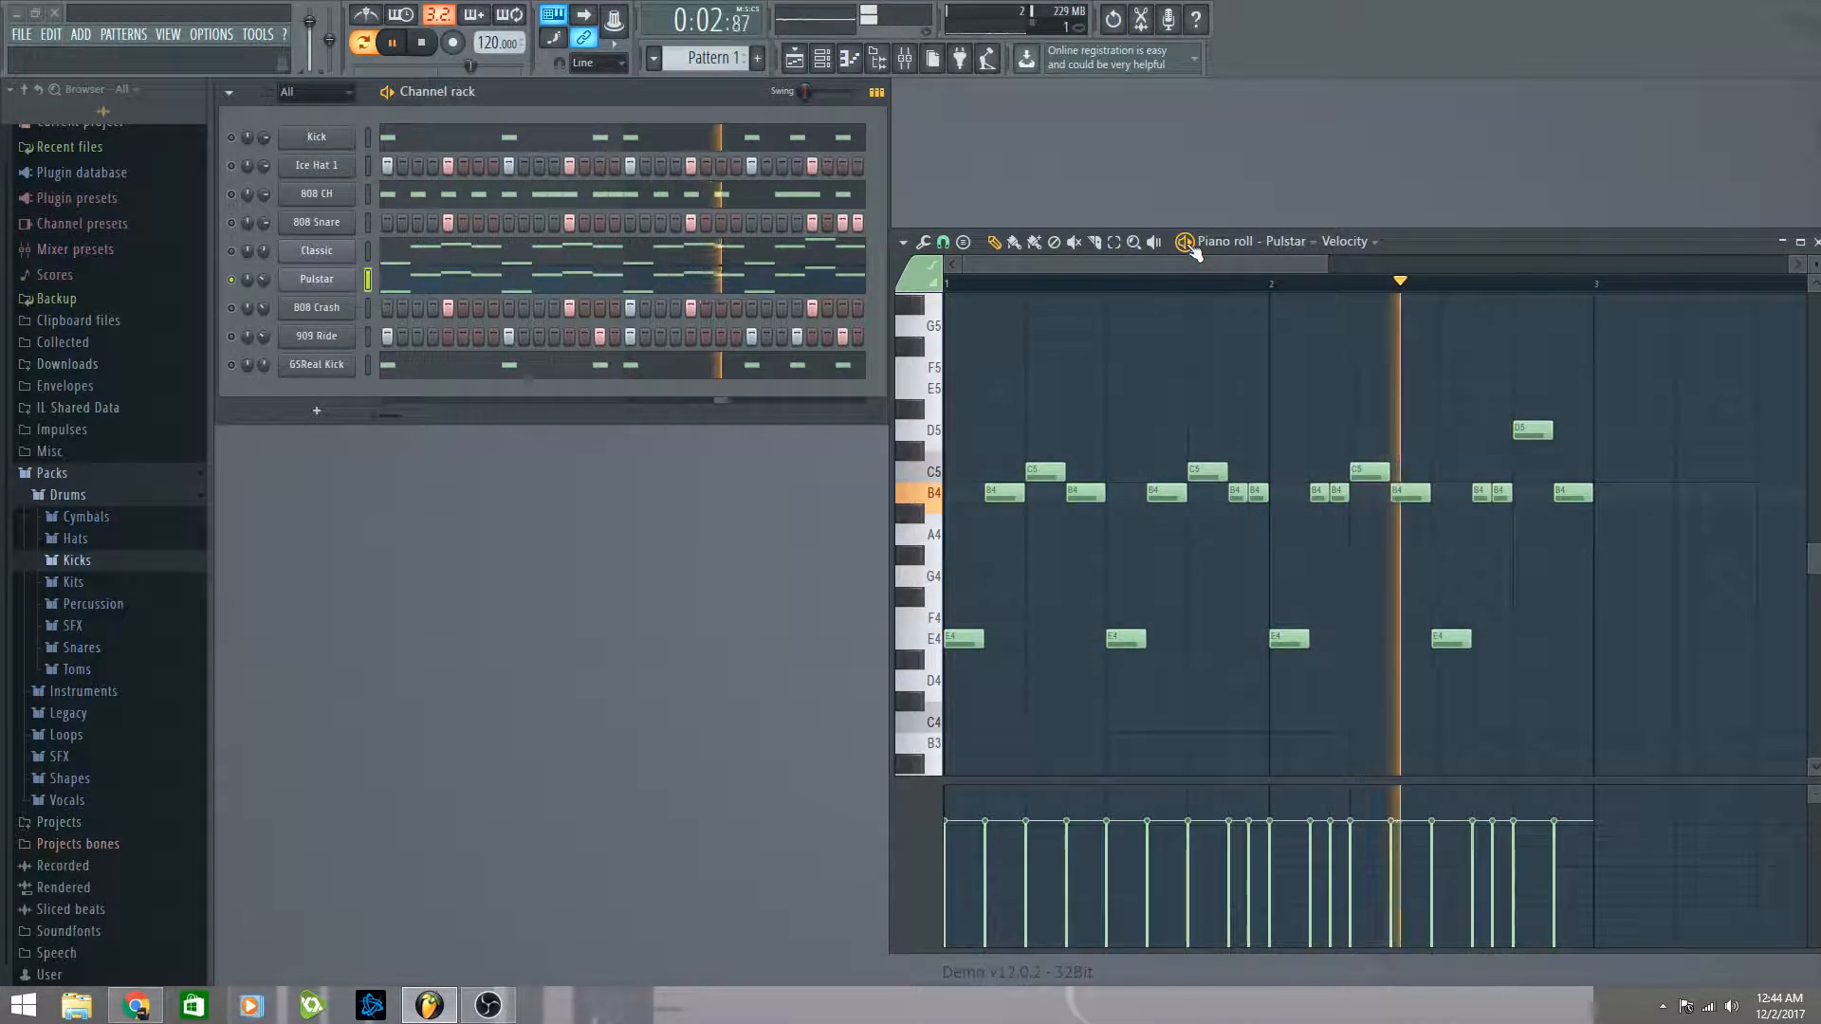
pyautogui.press('space')
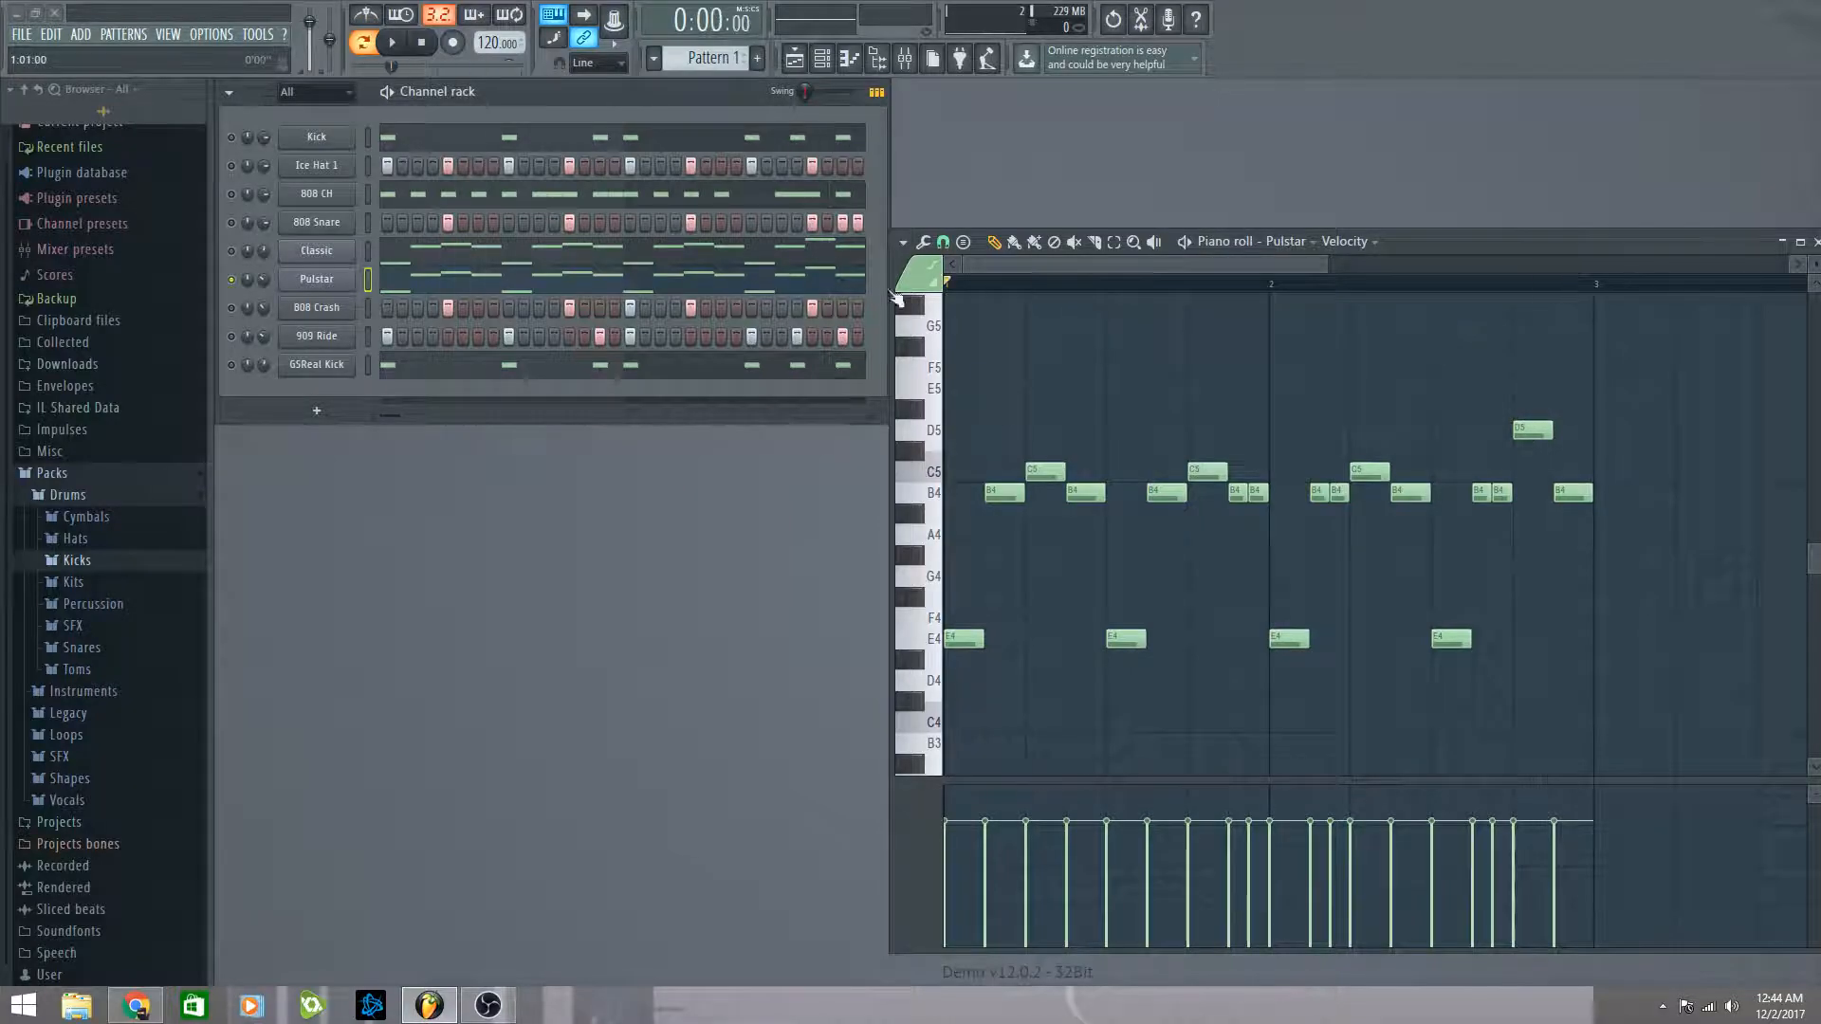
# Step: Solo the Classic channel and play it alone, and again layered with the Pulstar channel
pyautogui.rightClick(230, 250)
pyautogui.press('space')
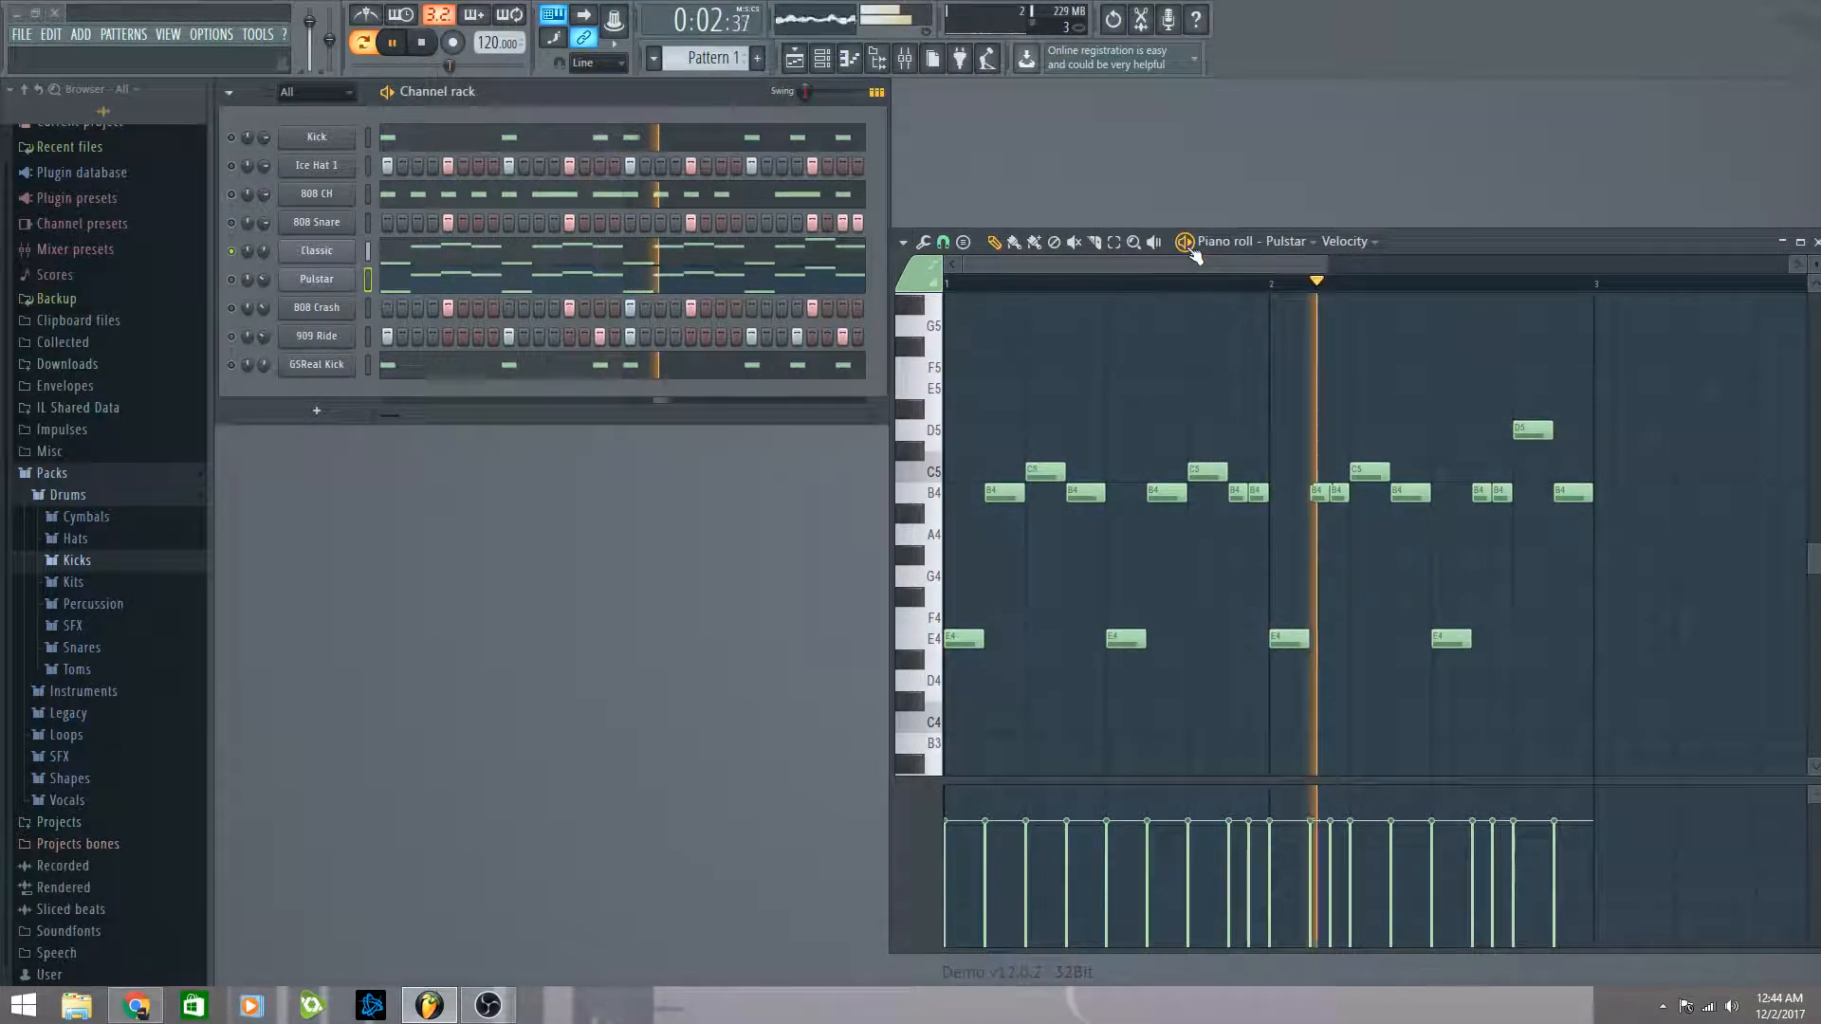
pyautogui.press('space')
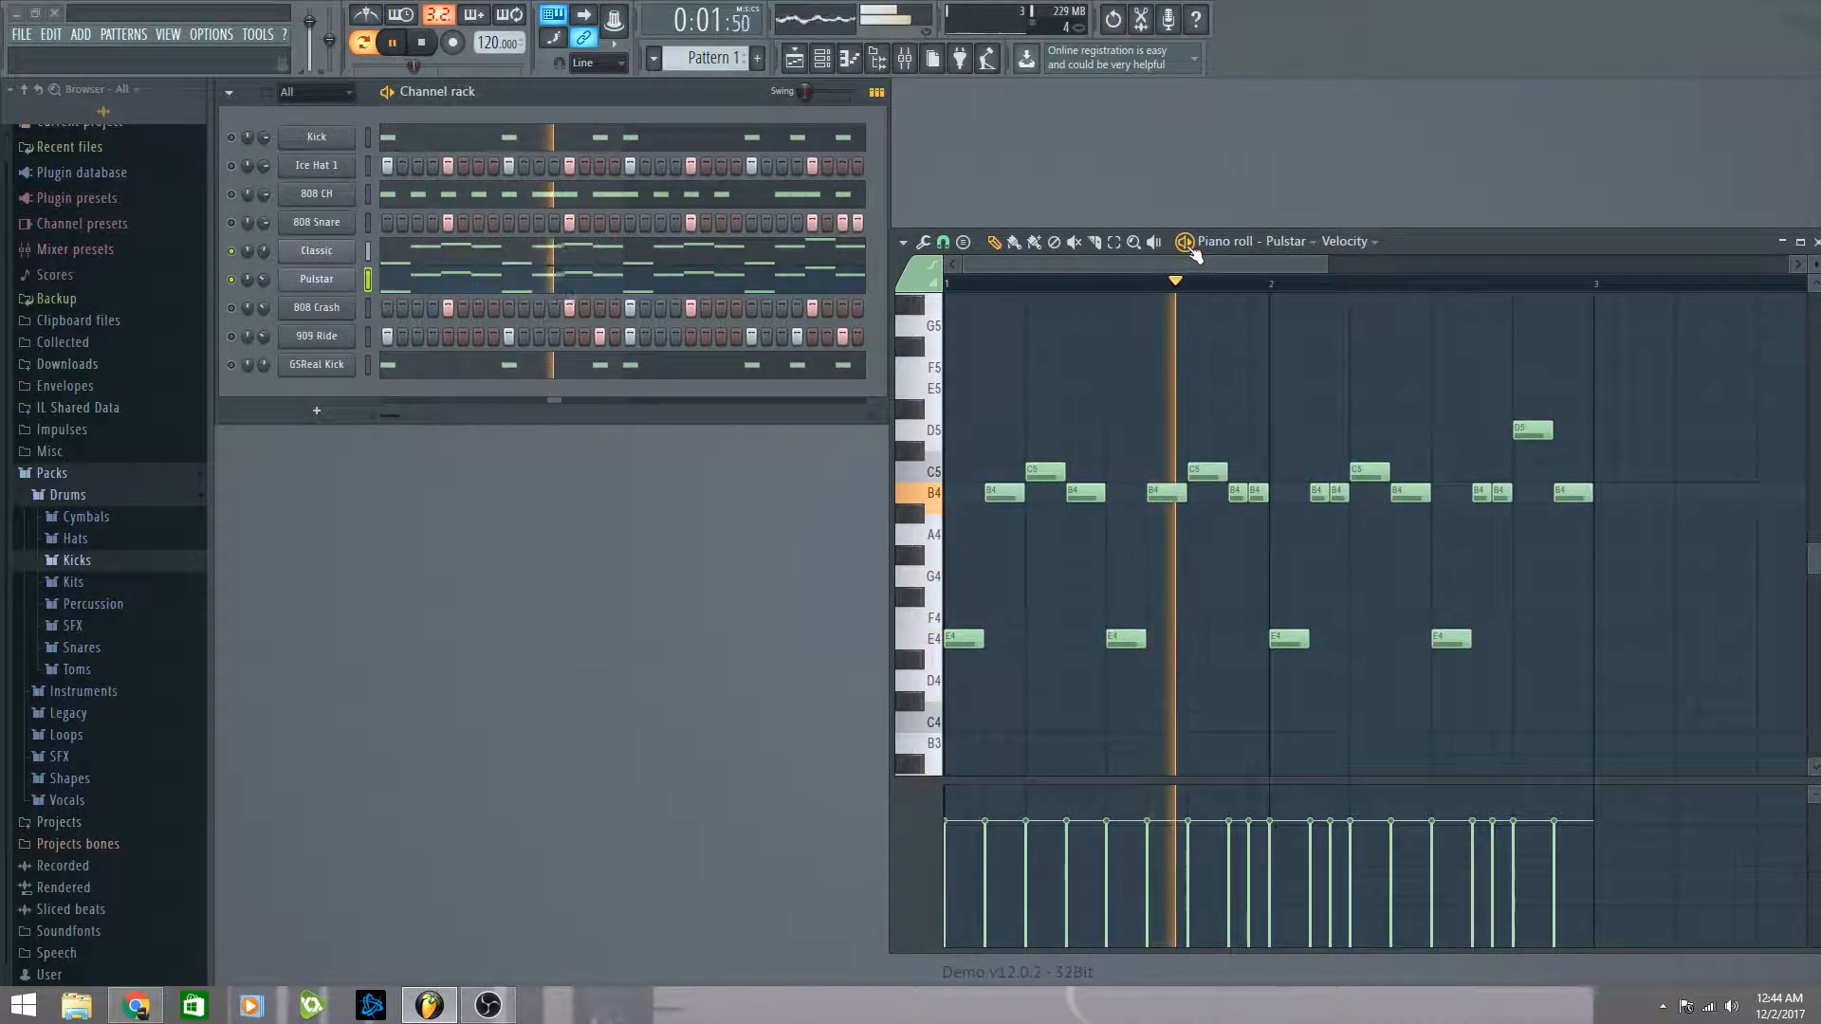
pyautogui.press('space')
pyautogui.press('space')
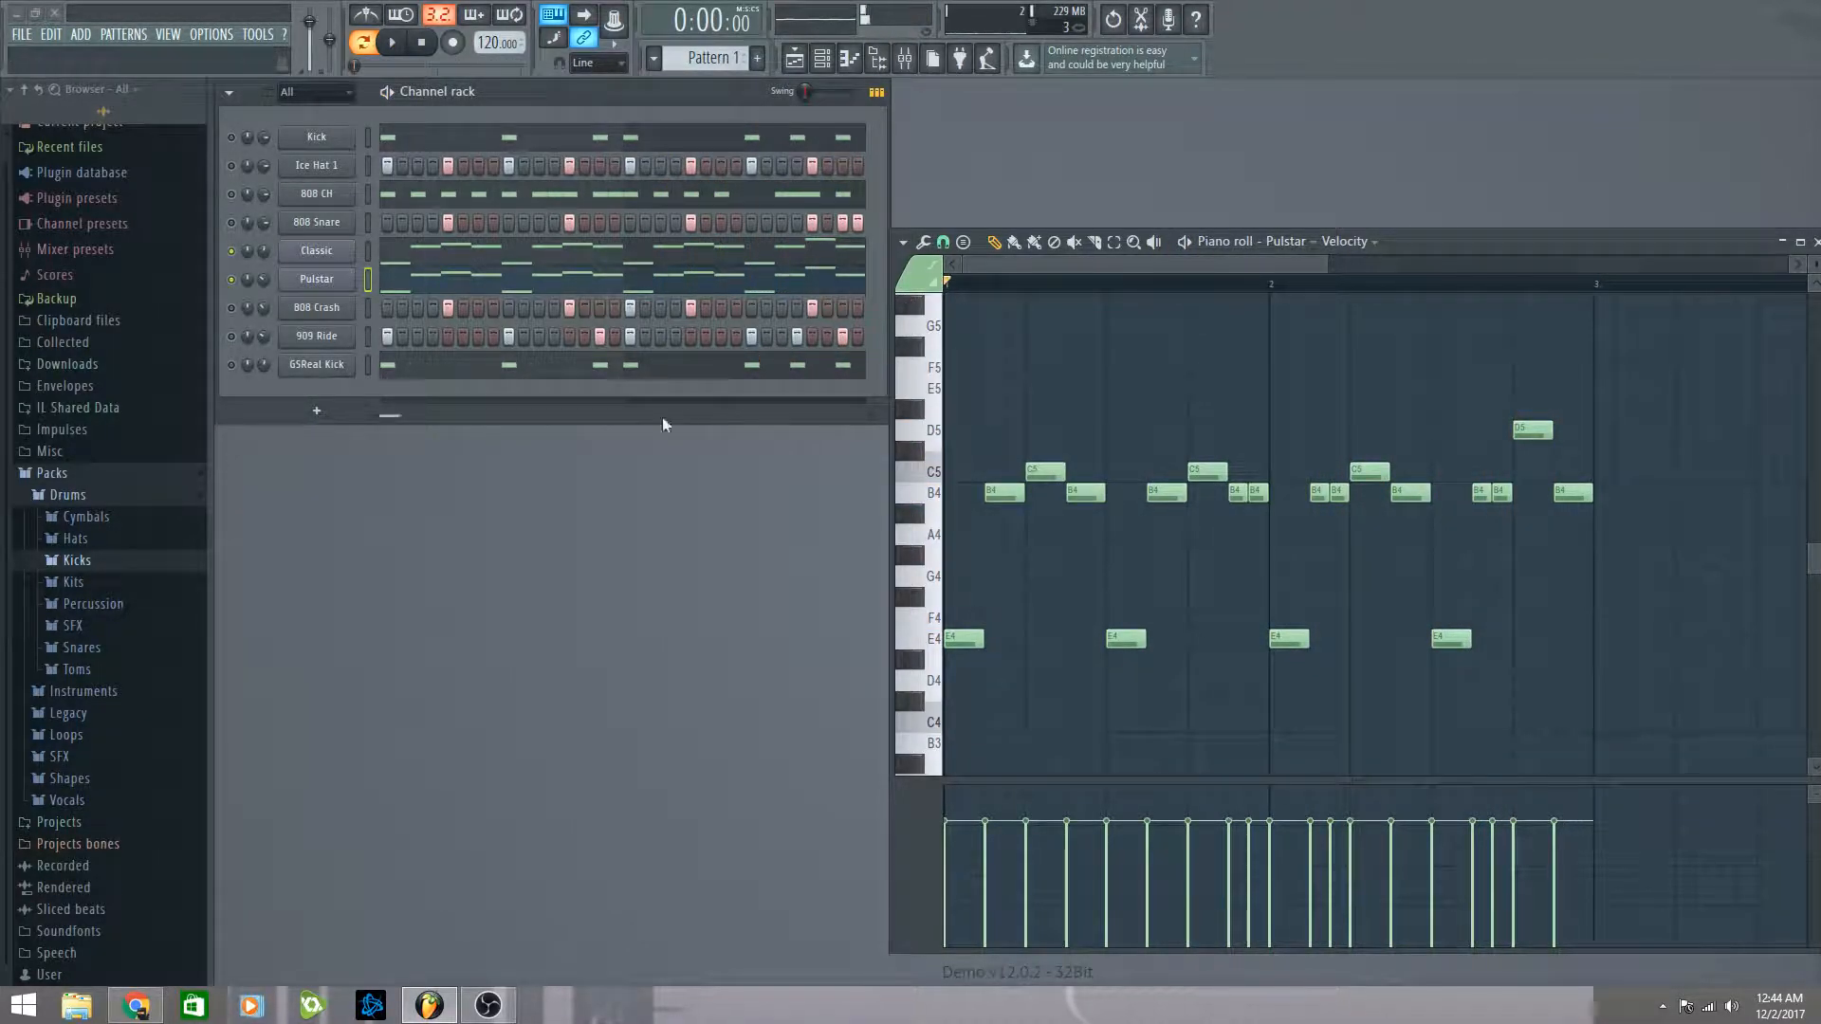
pyautogui.click(1199, 244)
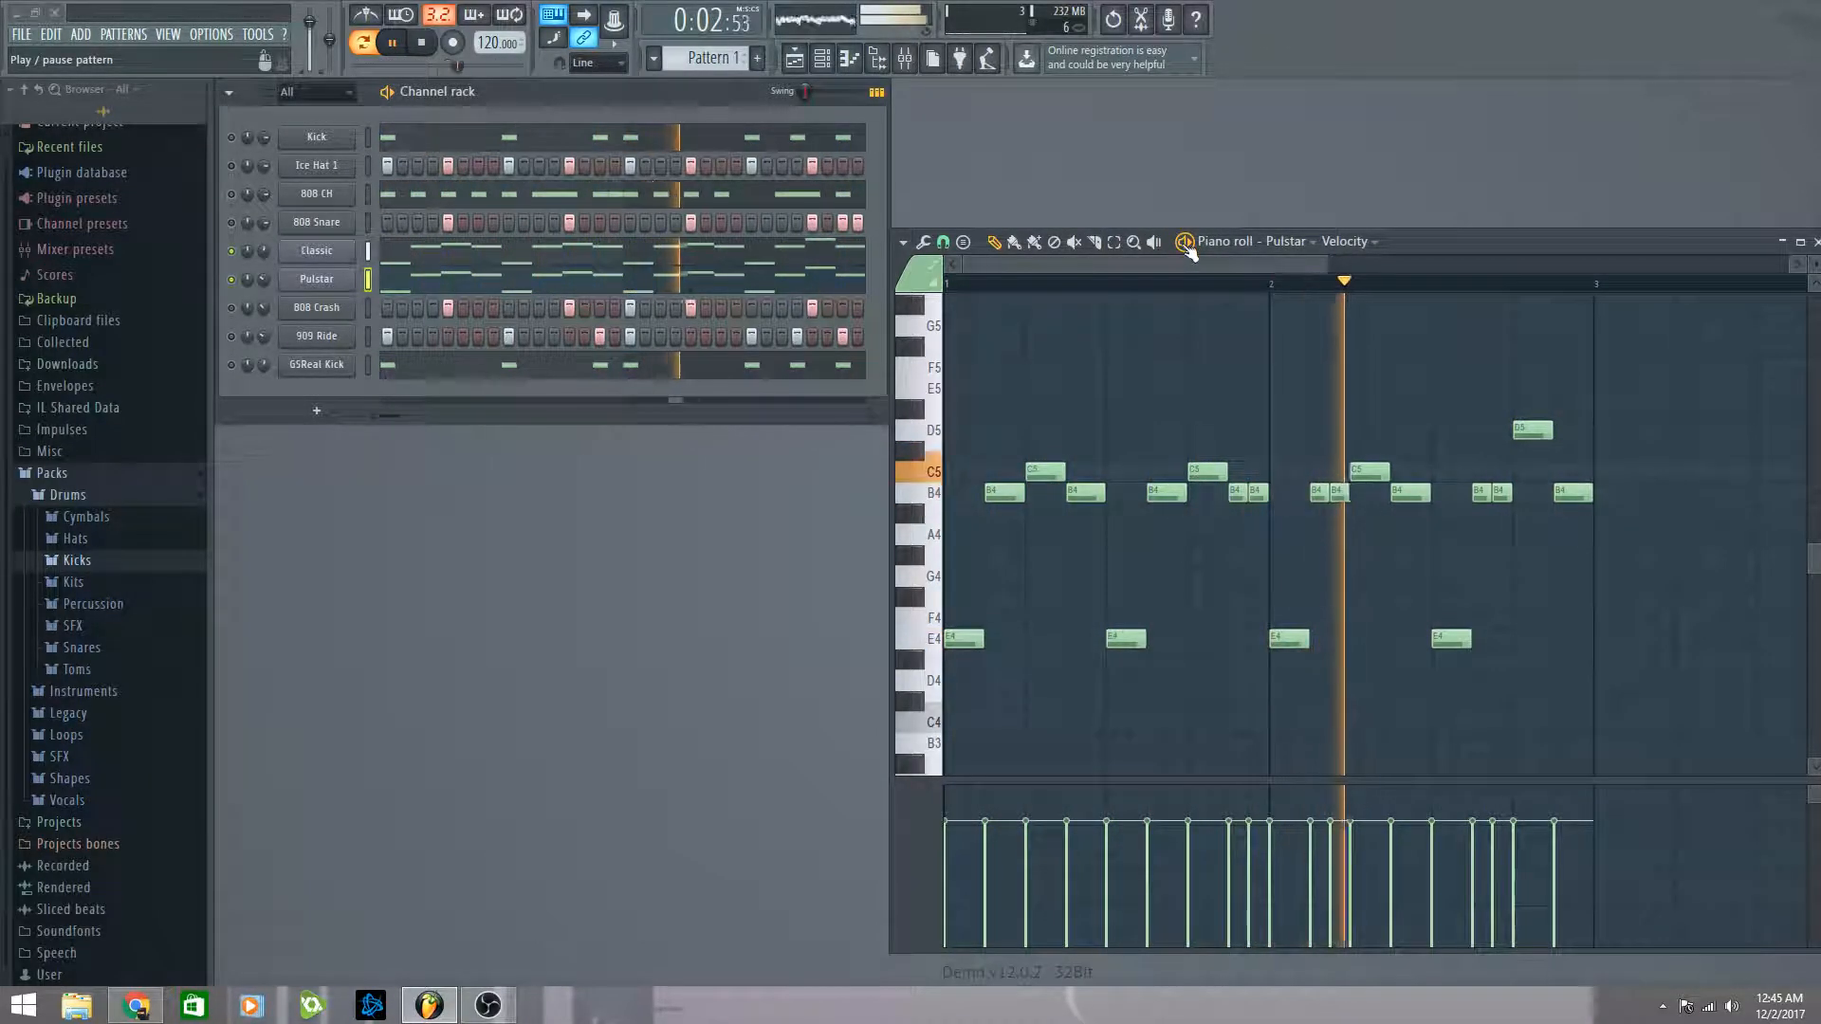
pyautogui.click(1186, 243)
pyautogui.moveTo(1068, 286); pyautogui.dragTo(802, 294)
# Step: Enable Kick and GSReal Kick alongside Classic and Pulstar and play the pattern, bringing in all the remaining channels
pyautogui.click(231, 137)
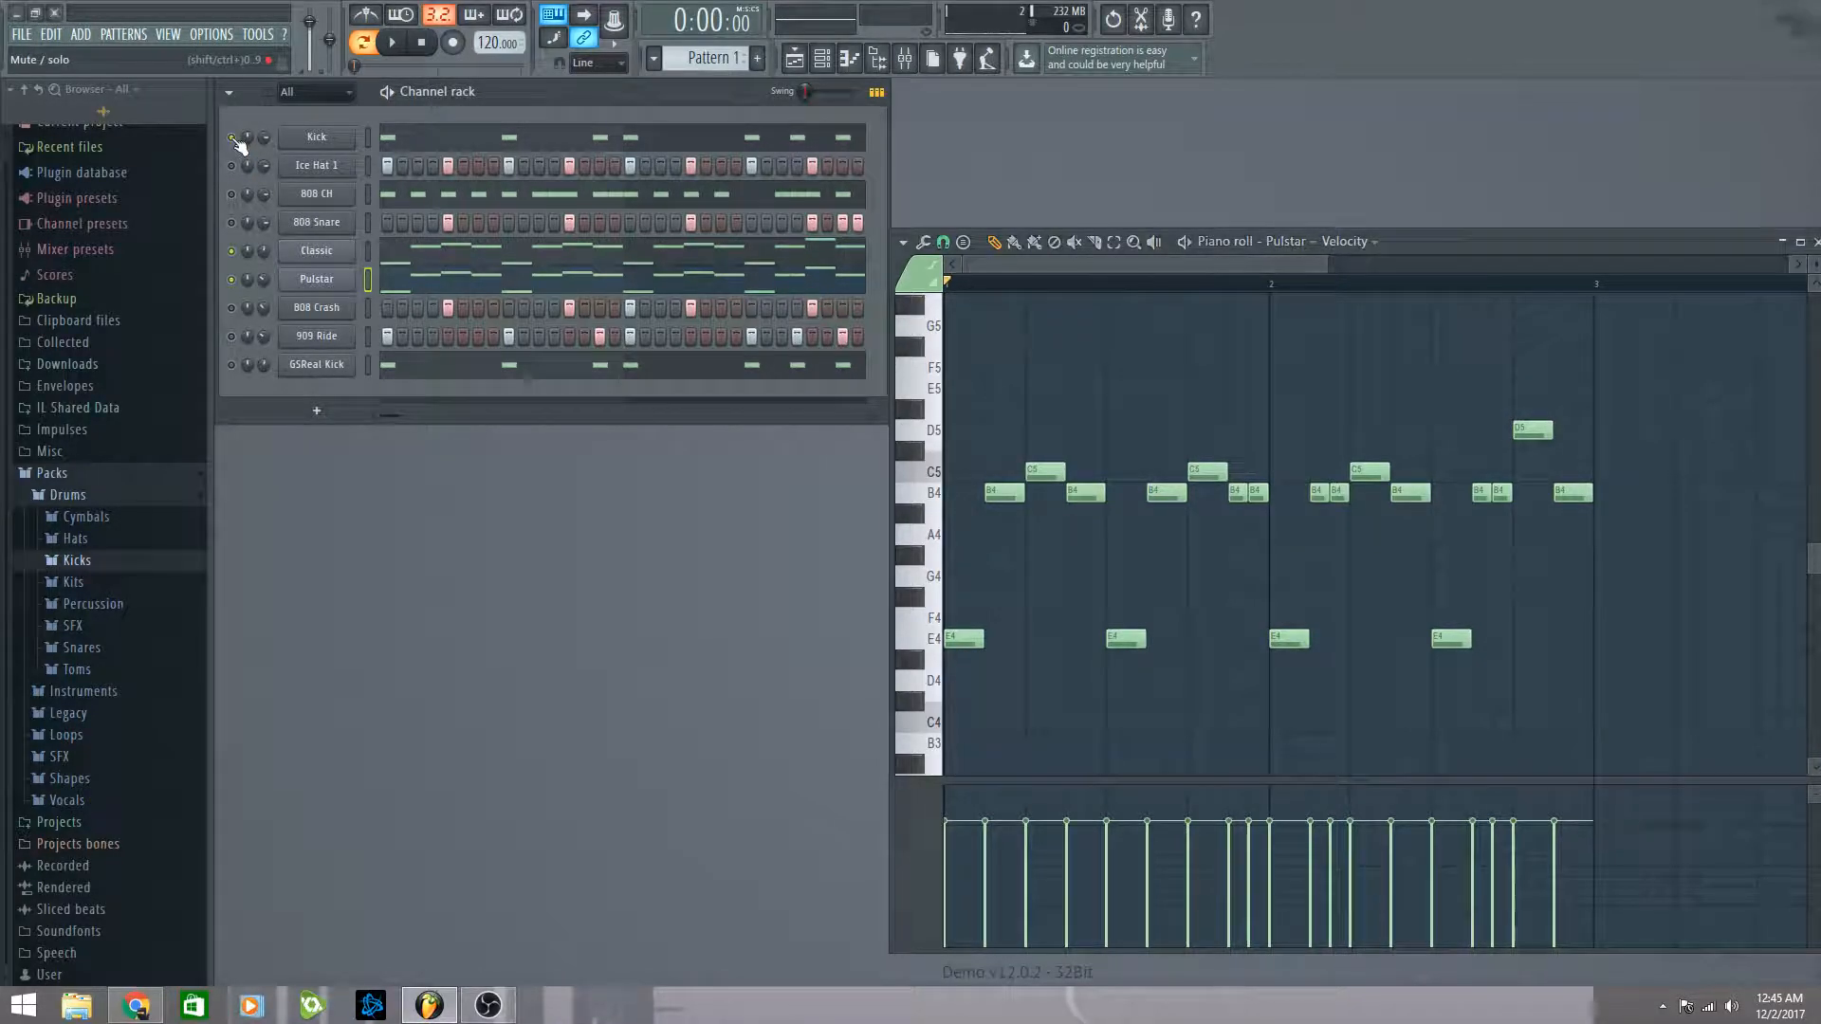
pyautogui.click(231, 365)
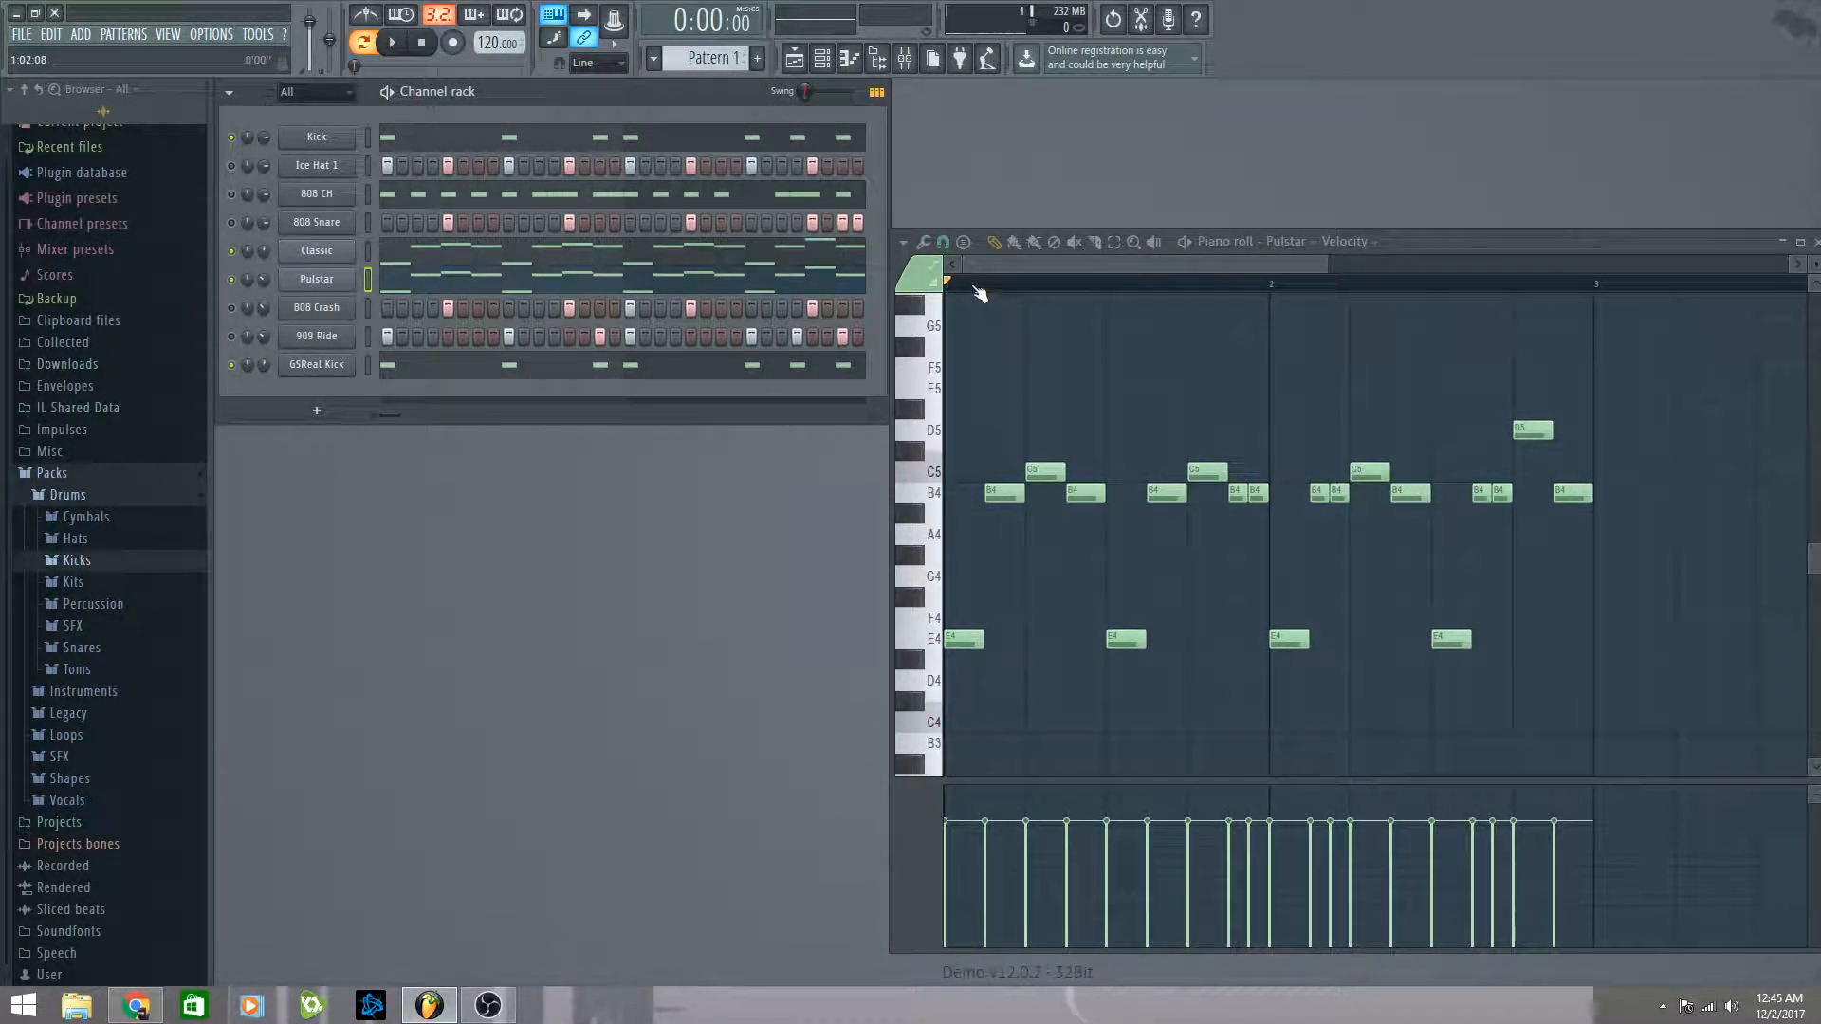
pyautogui.click(1186, 243)
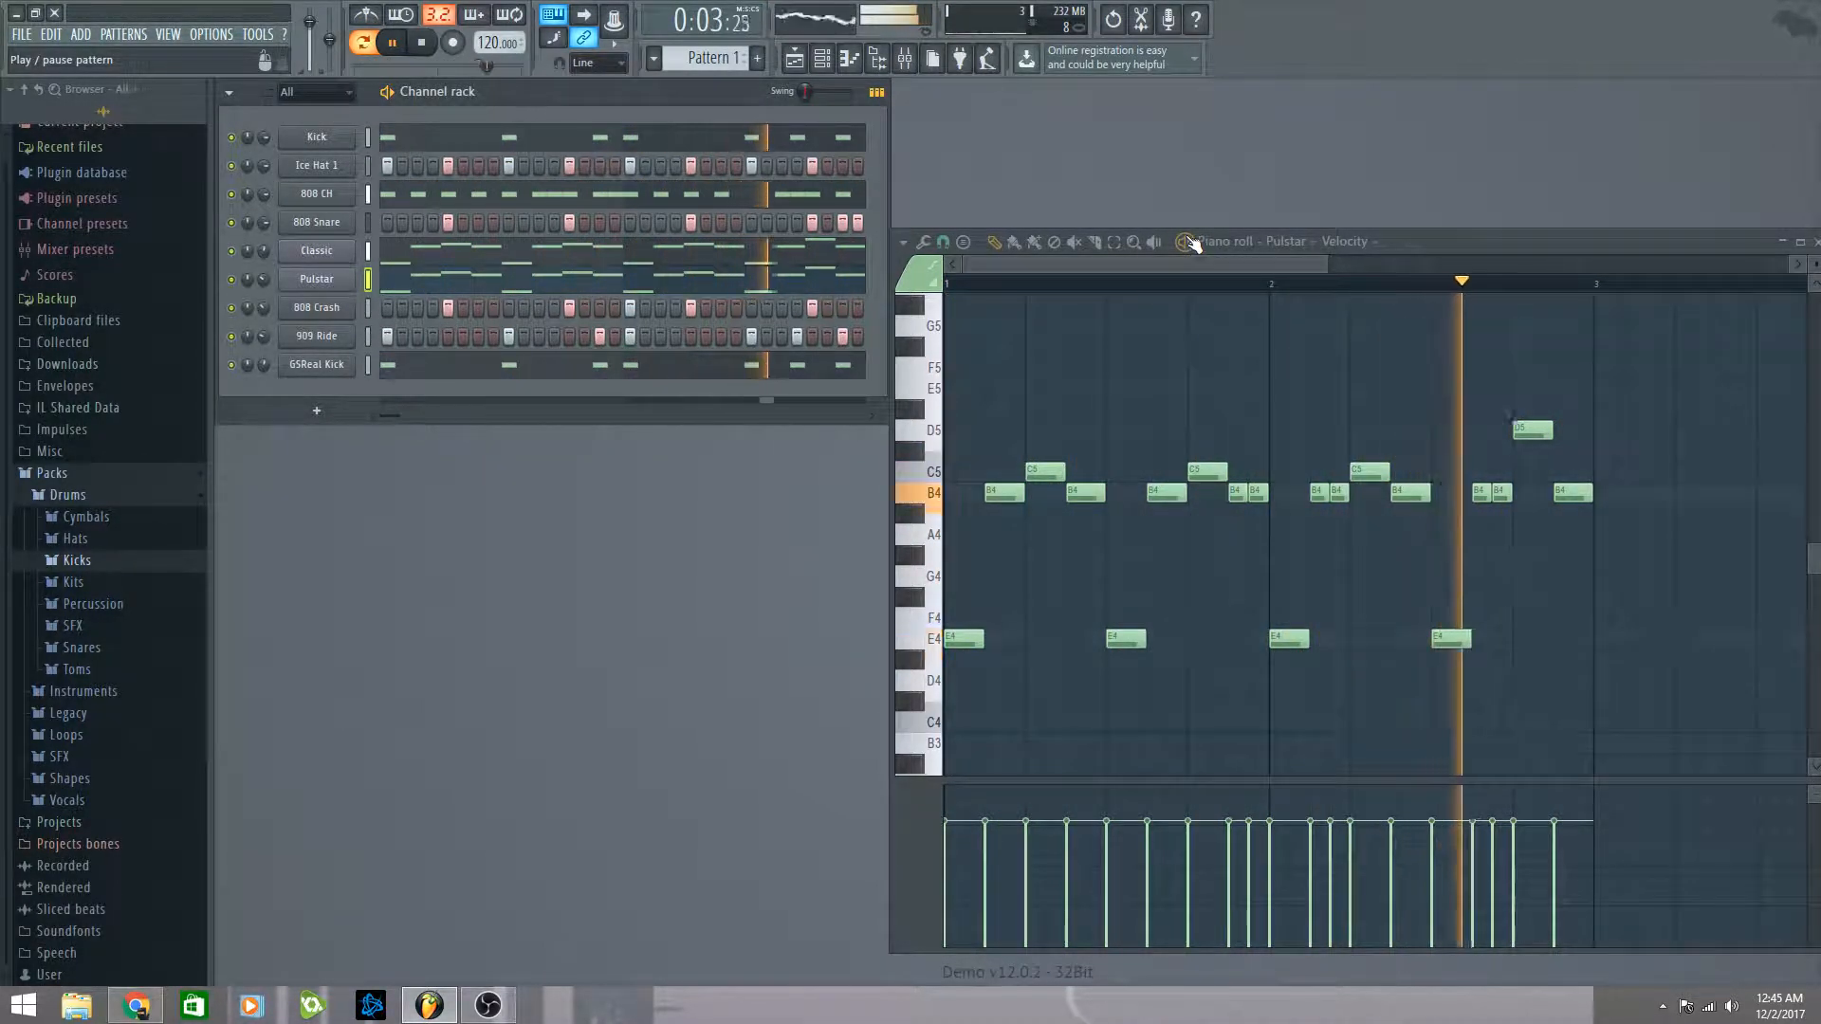
pyautogui.press('space')
pyautogui.press('space')
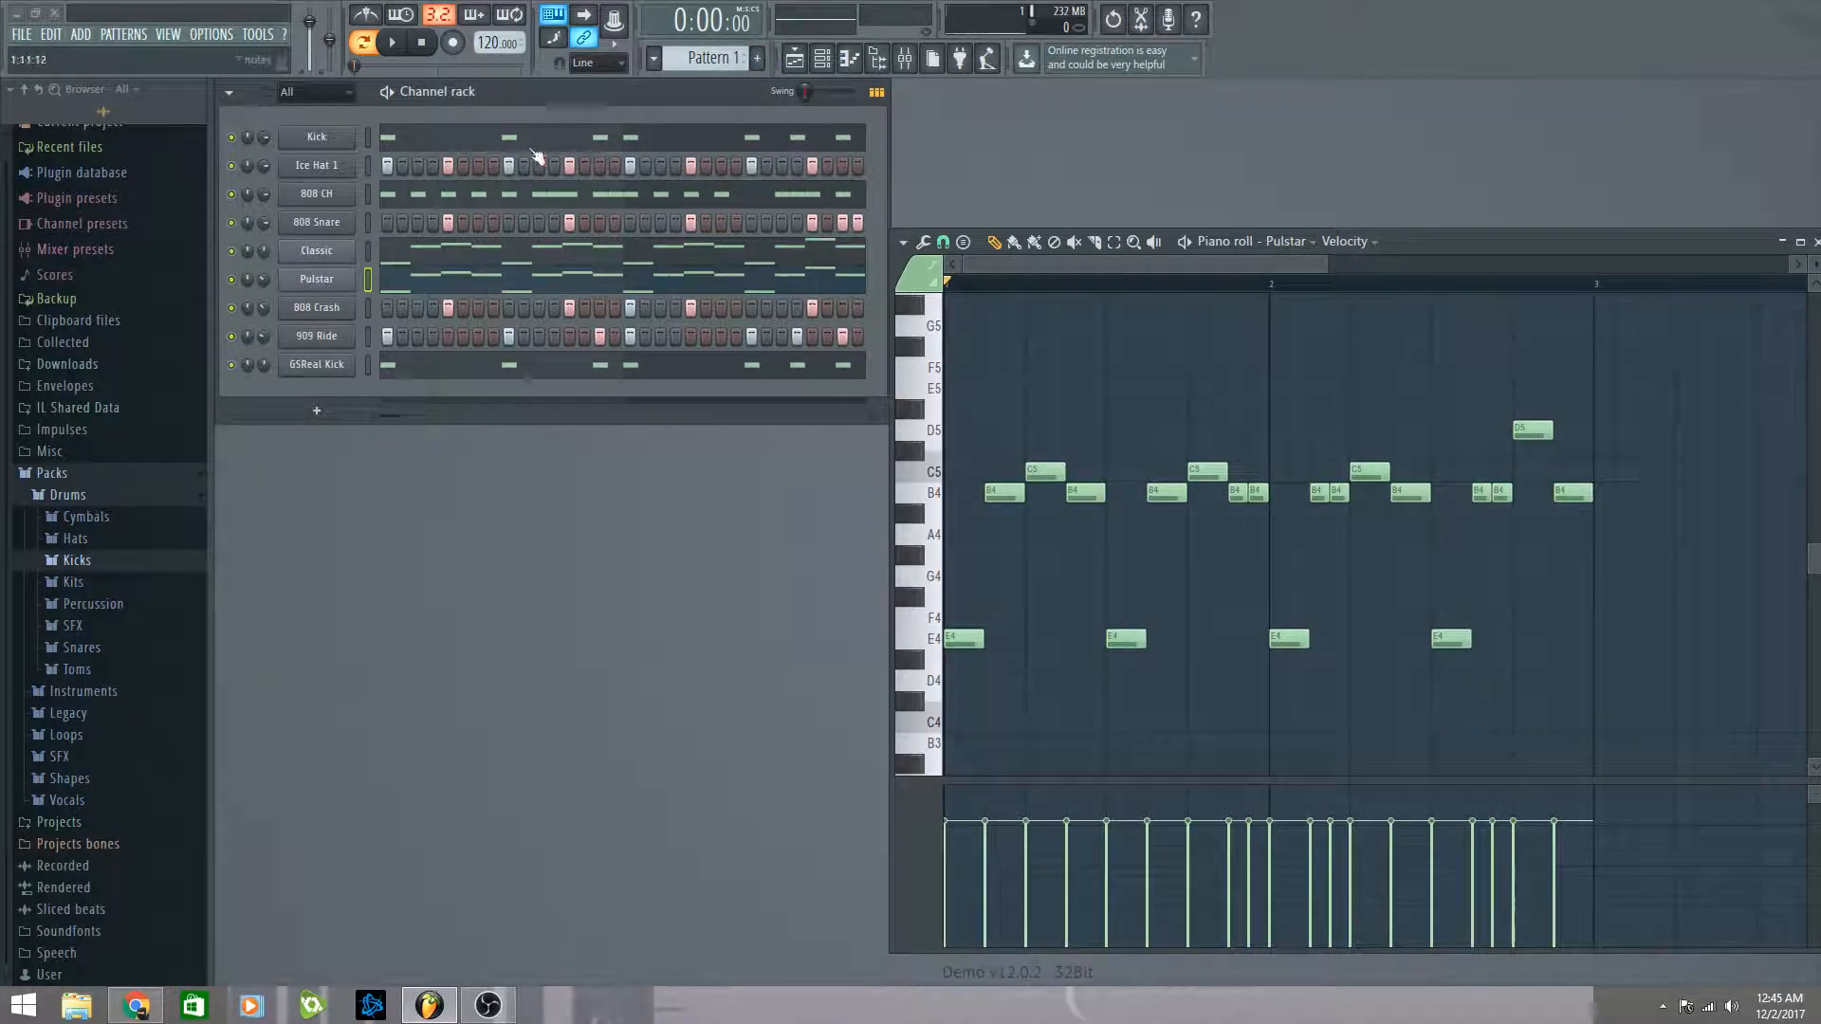
# Step: Show the Kick channel's notes in the piano roll, close and reopen it, and move its window closer to the browser
pyautogui.click(431, 140)
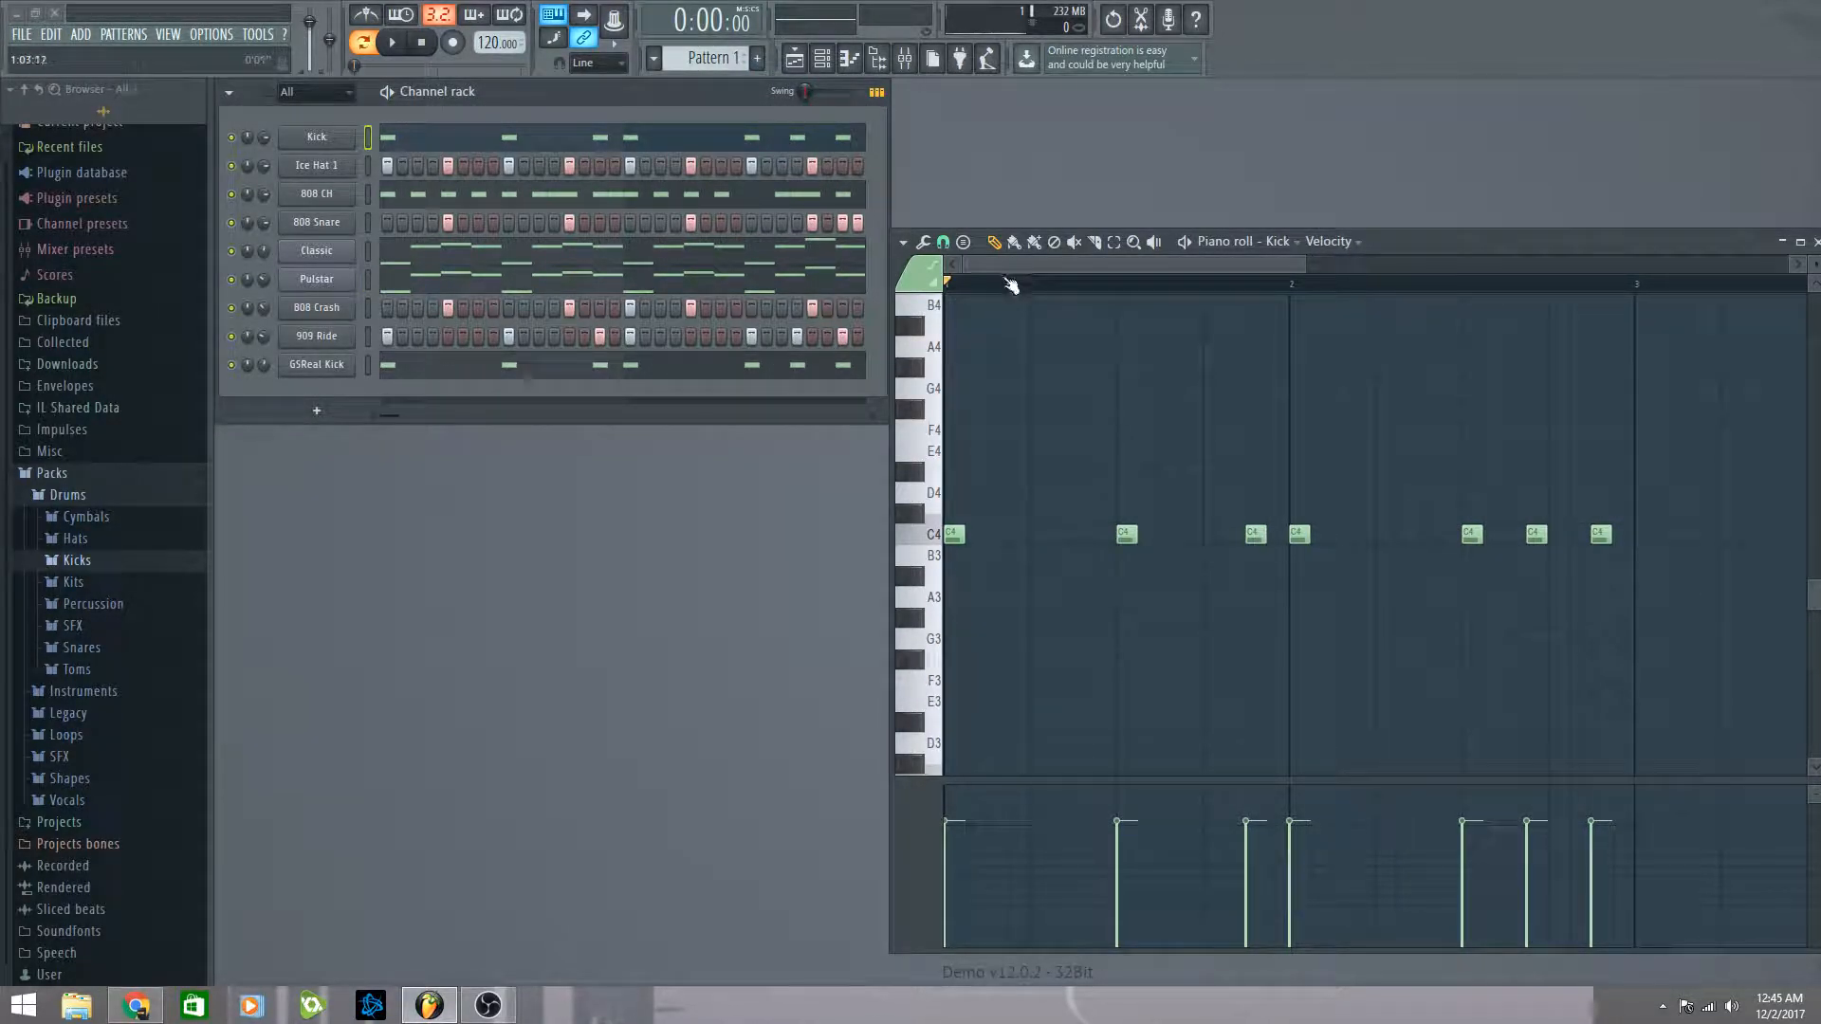
pyautogui.rightClick(953, 311)
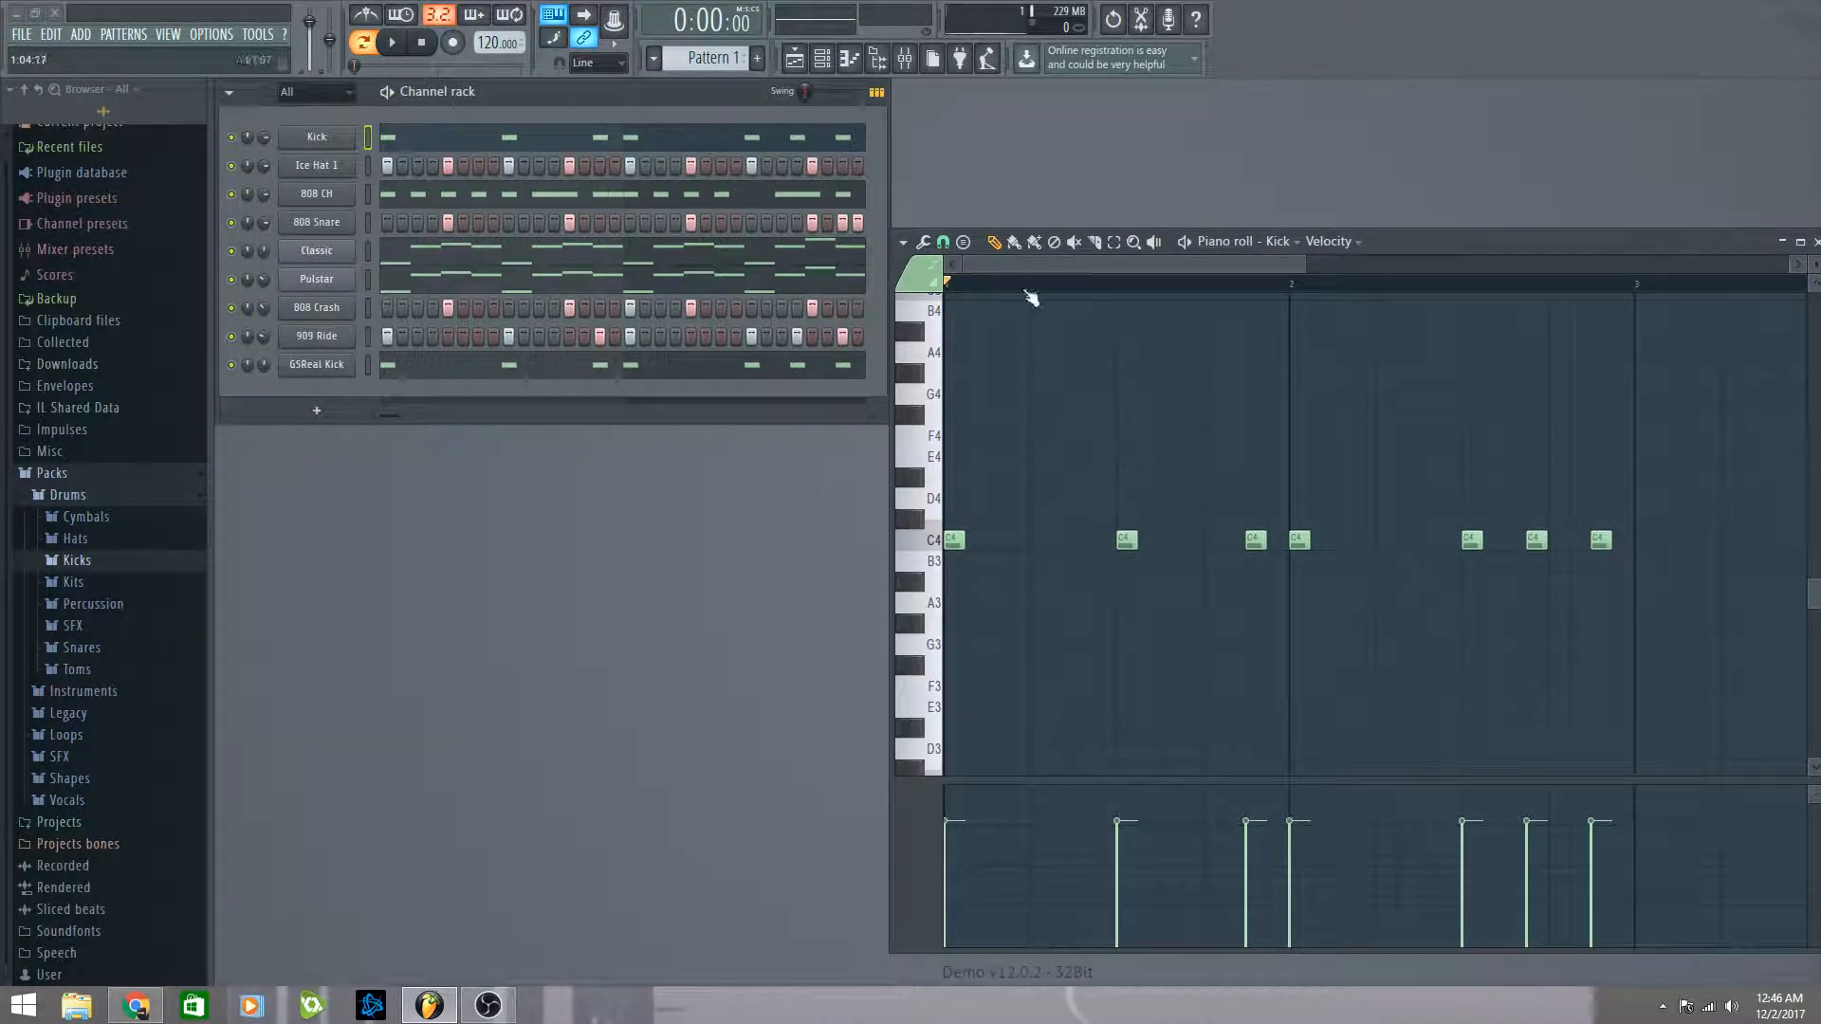
pyautogui.click(1816, 241)
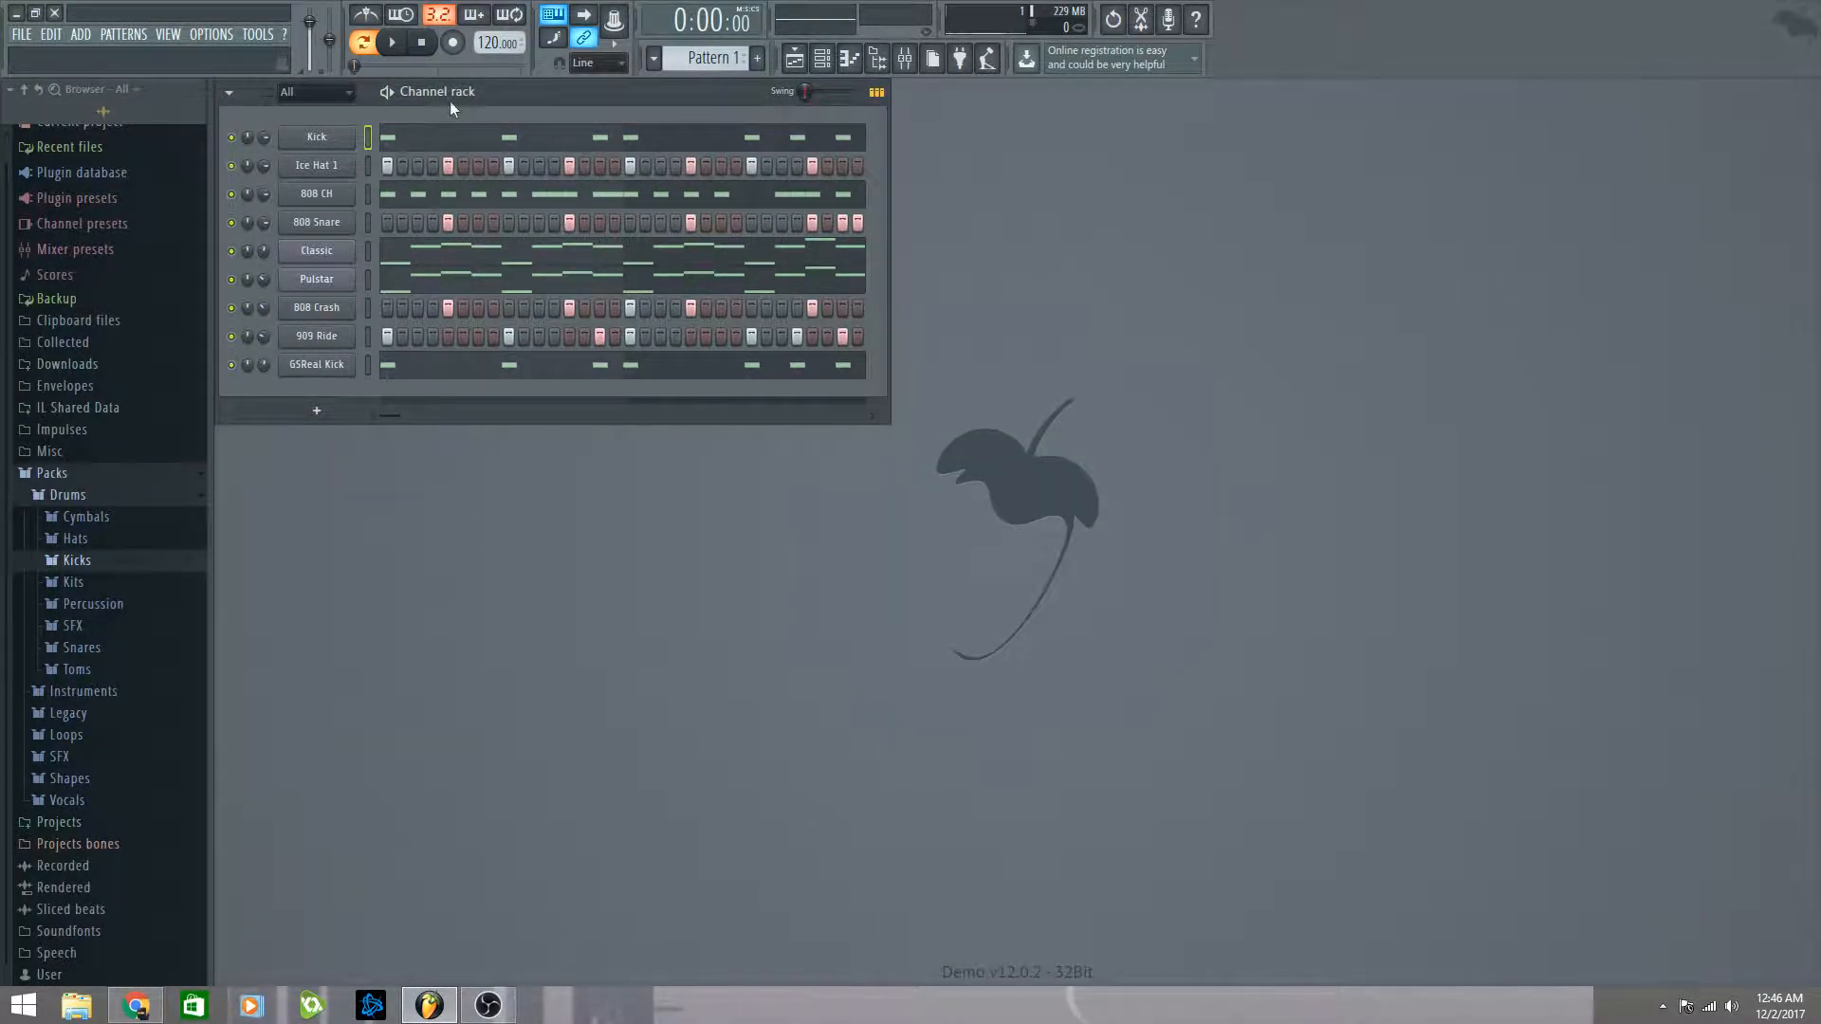
pyautogui.click(446, 150)
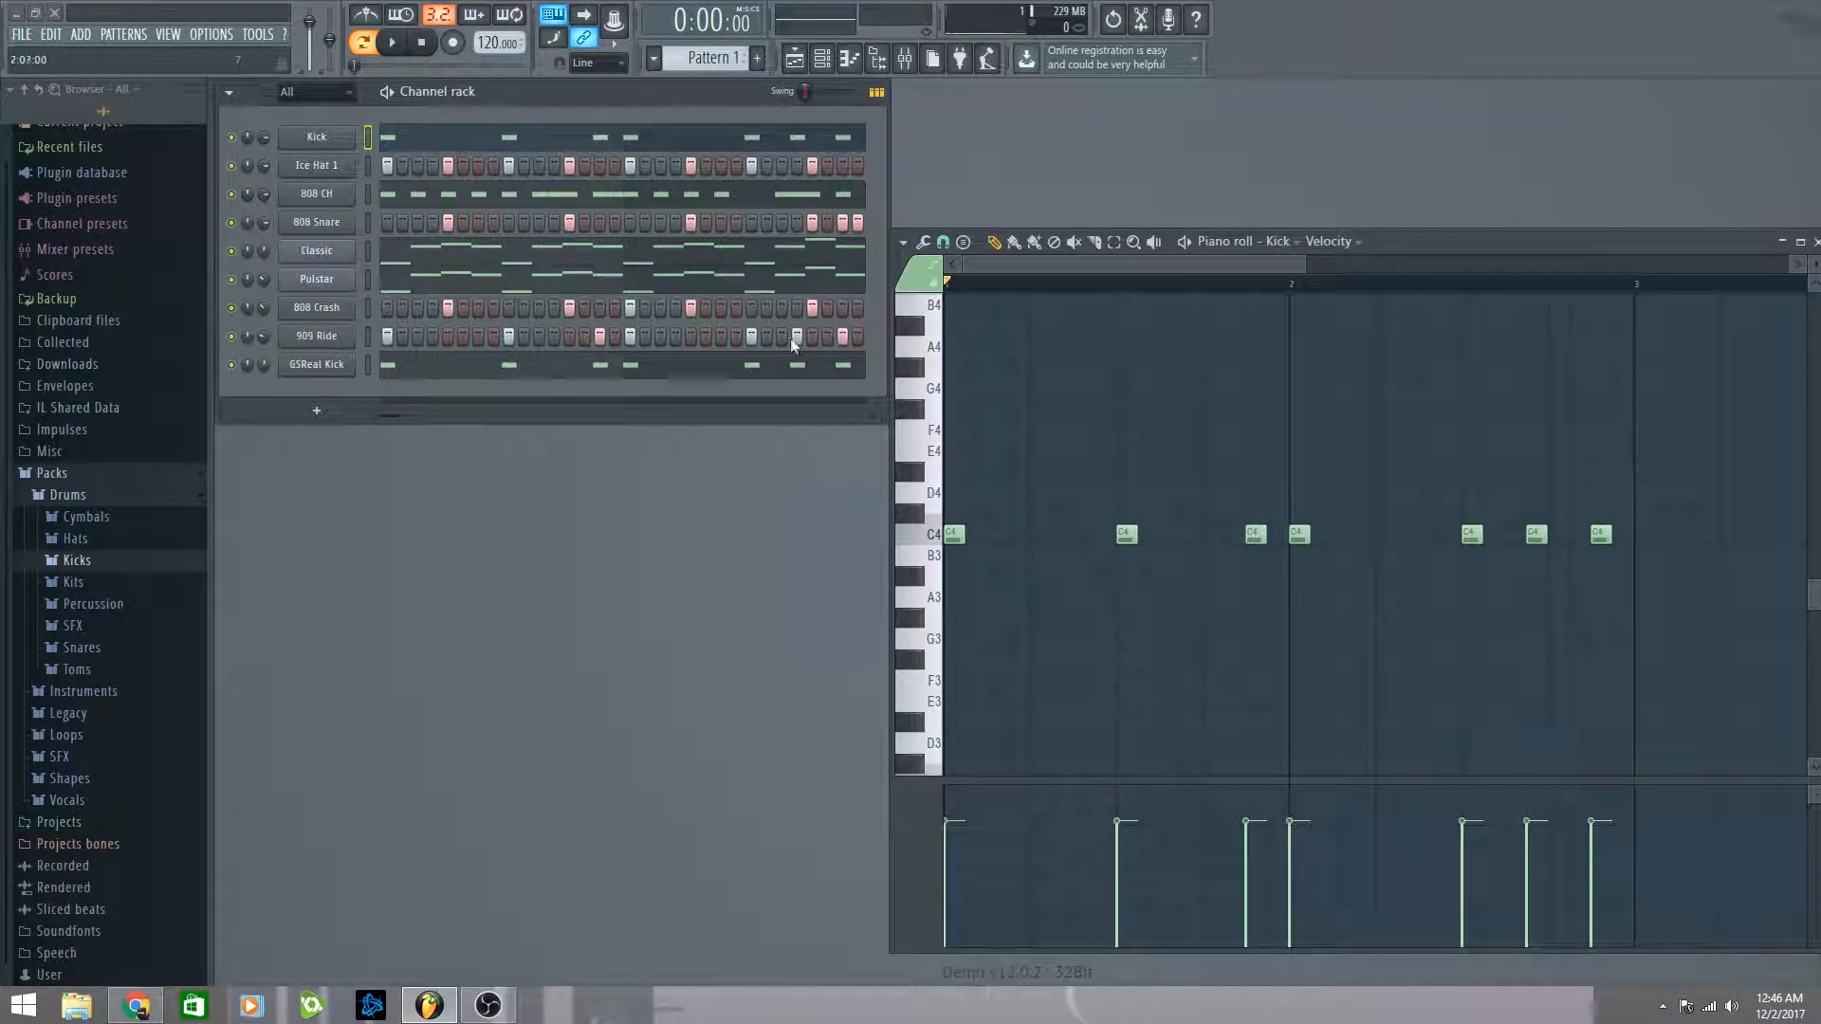
pyautogui.moveTo(1414, 243); pyautogui.dragTo(1252, 246)
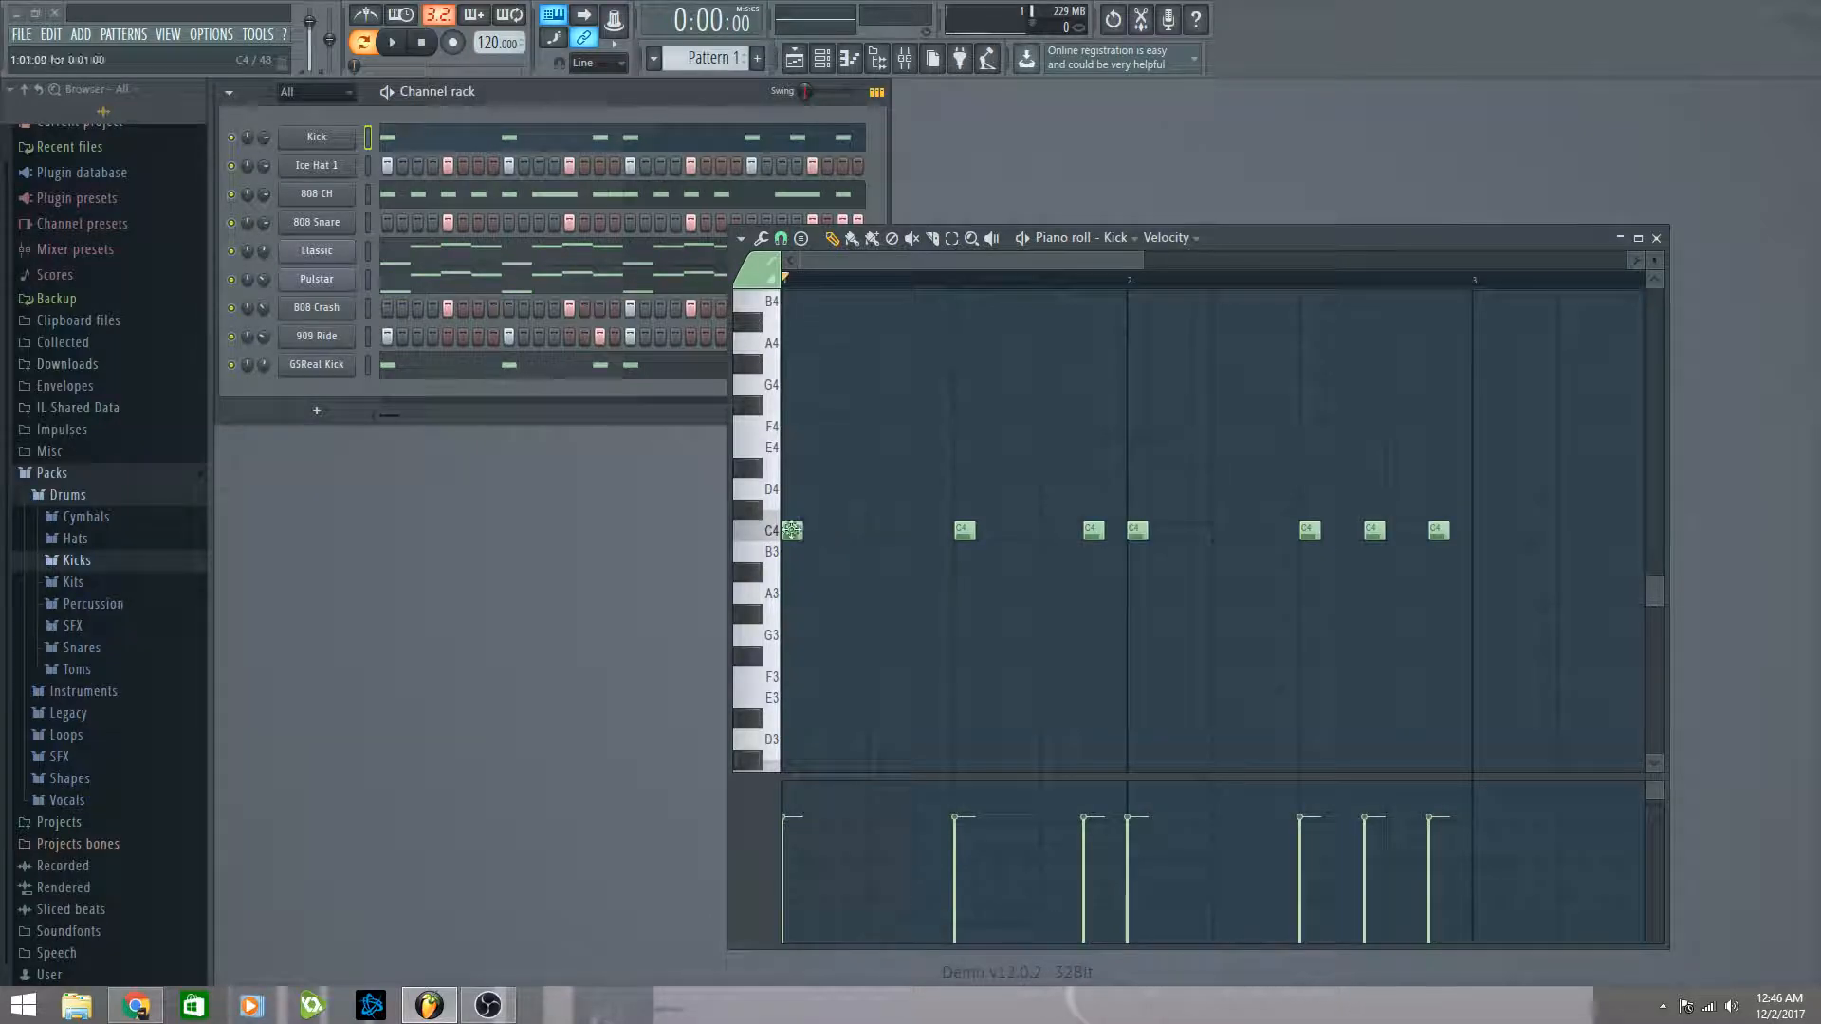
# Step: Audition the Kick sample at C5 and C4, and switch the piano roll to the GSReal Kick notes
pyautogui.scroll(3, 776, 531)
pyautogui.click(775, 410)
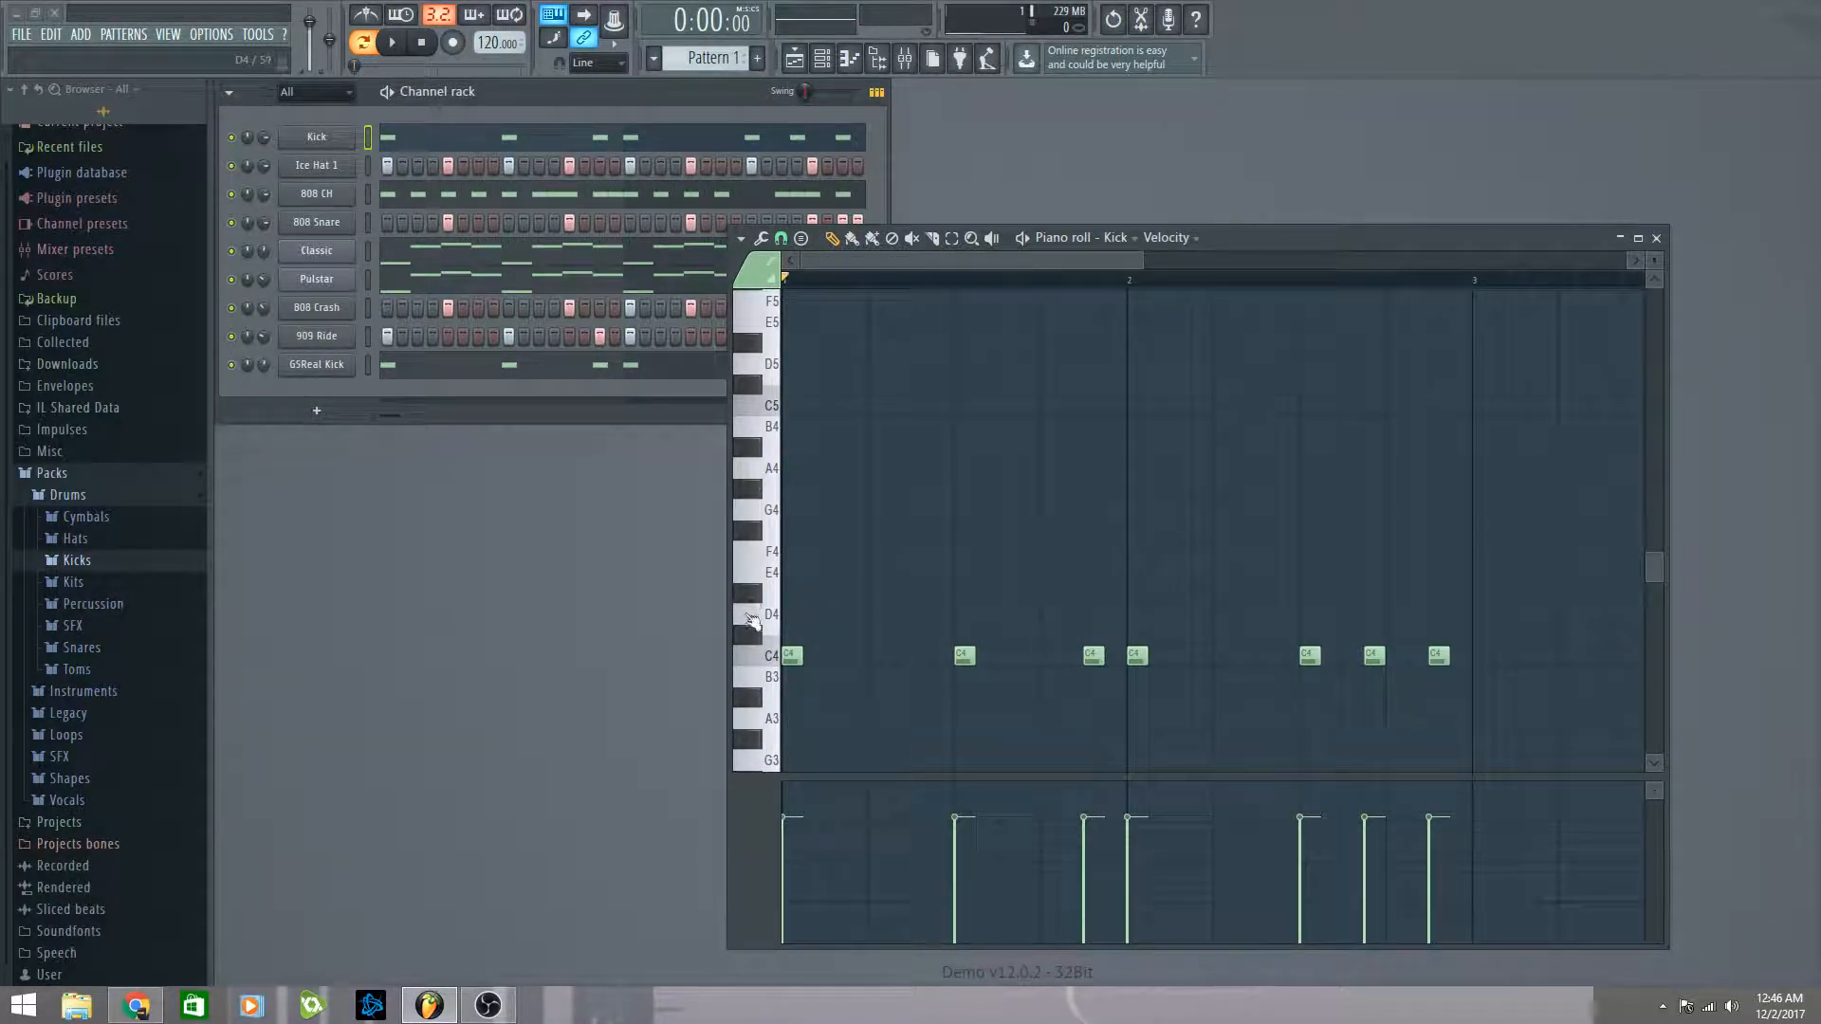
pyautogui.click(773, 662)
pyautogui.click(439, 368)
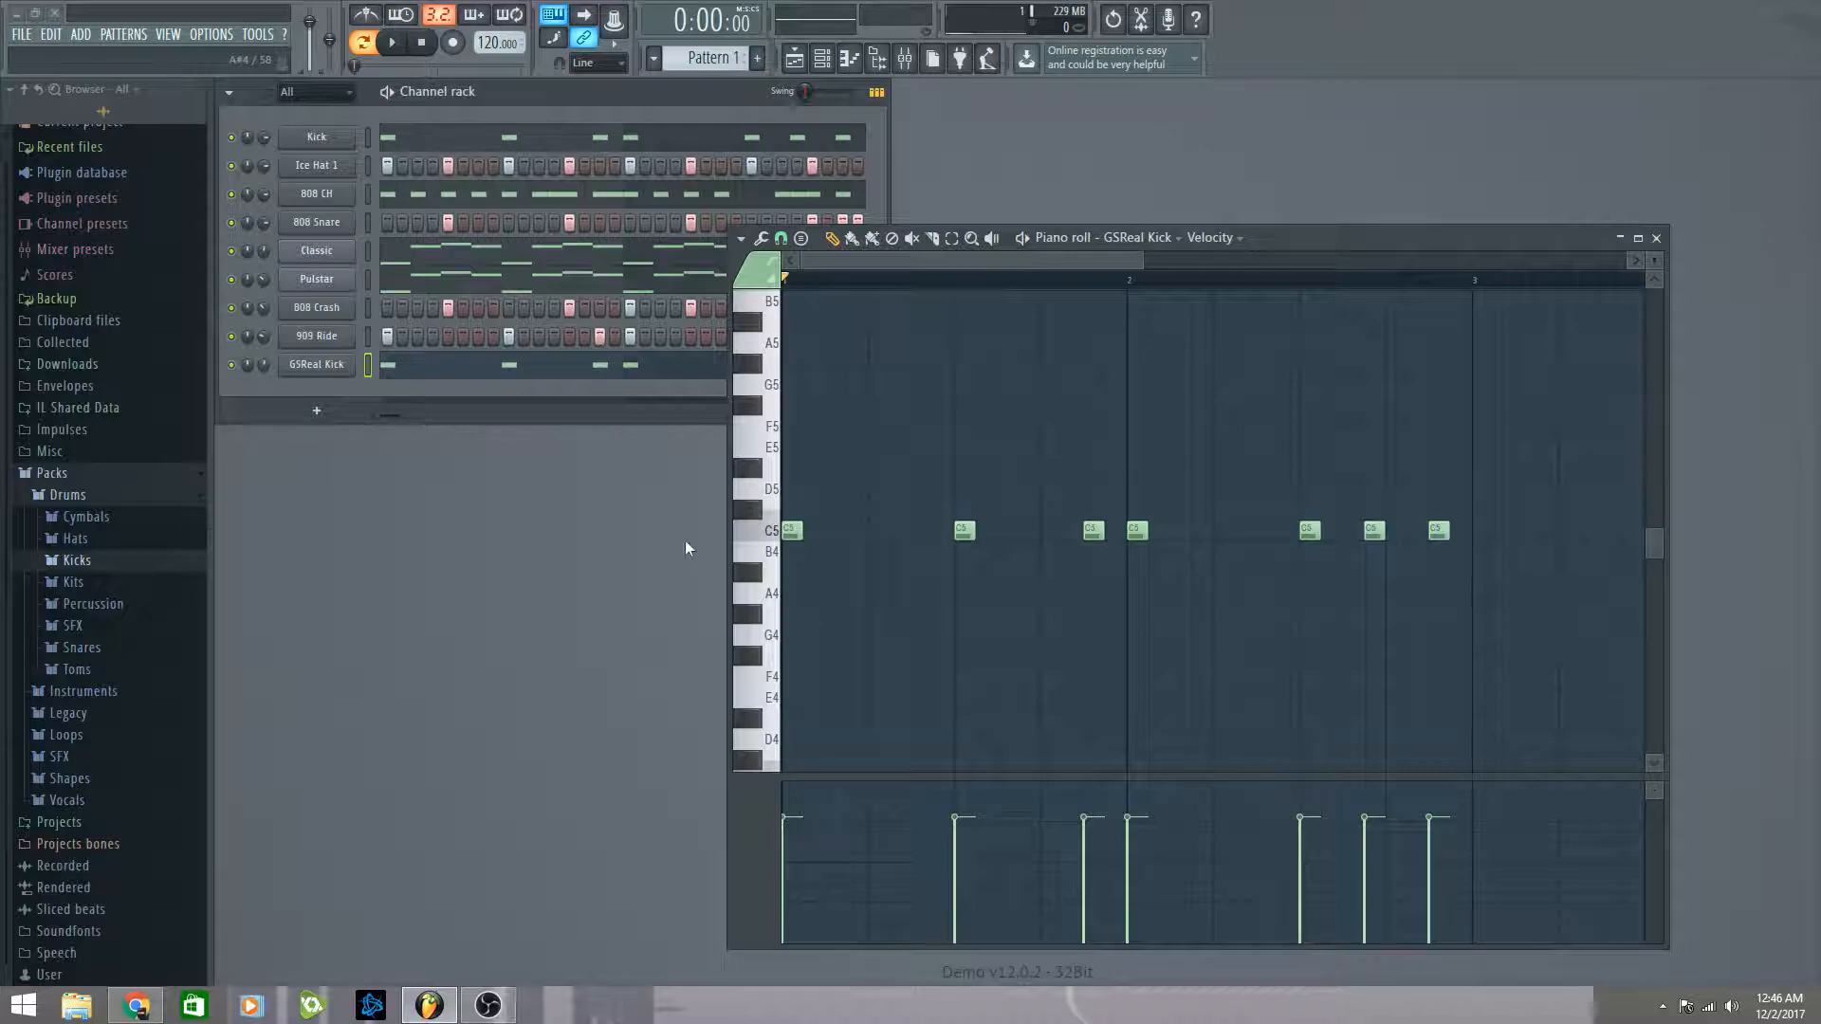
# Step: Audition GSReal Kick at C5, then play the pattern with only the Kick and GSReal Kick channels enabled
pyautogui.click(775, 540)
pyautogui.rightClick(232, 138)
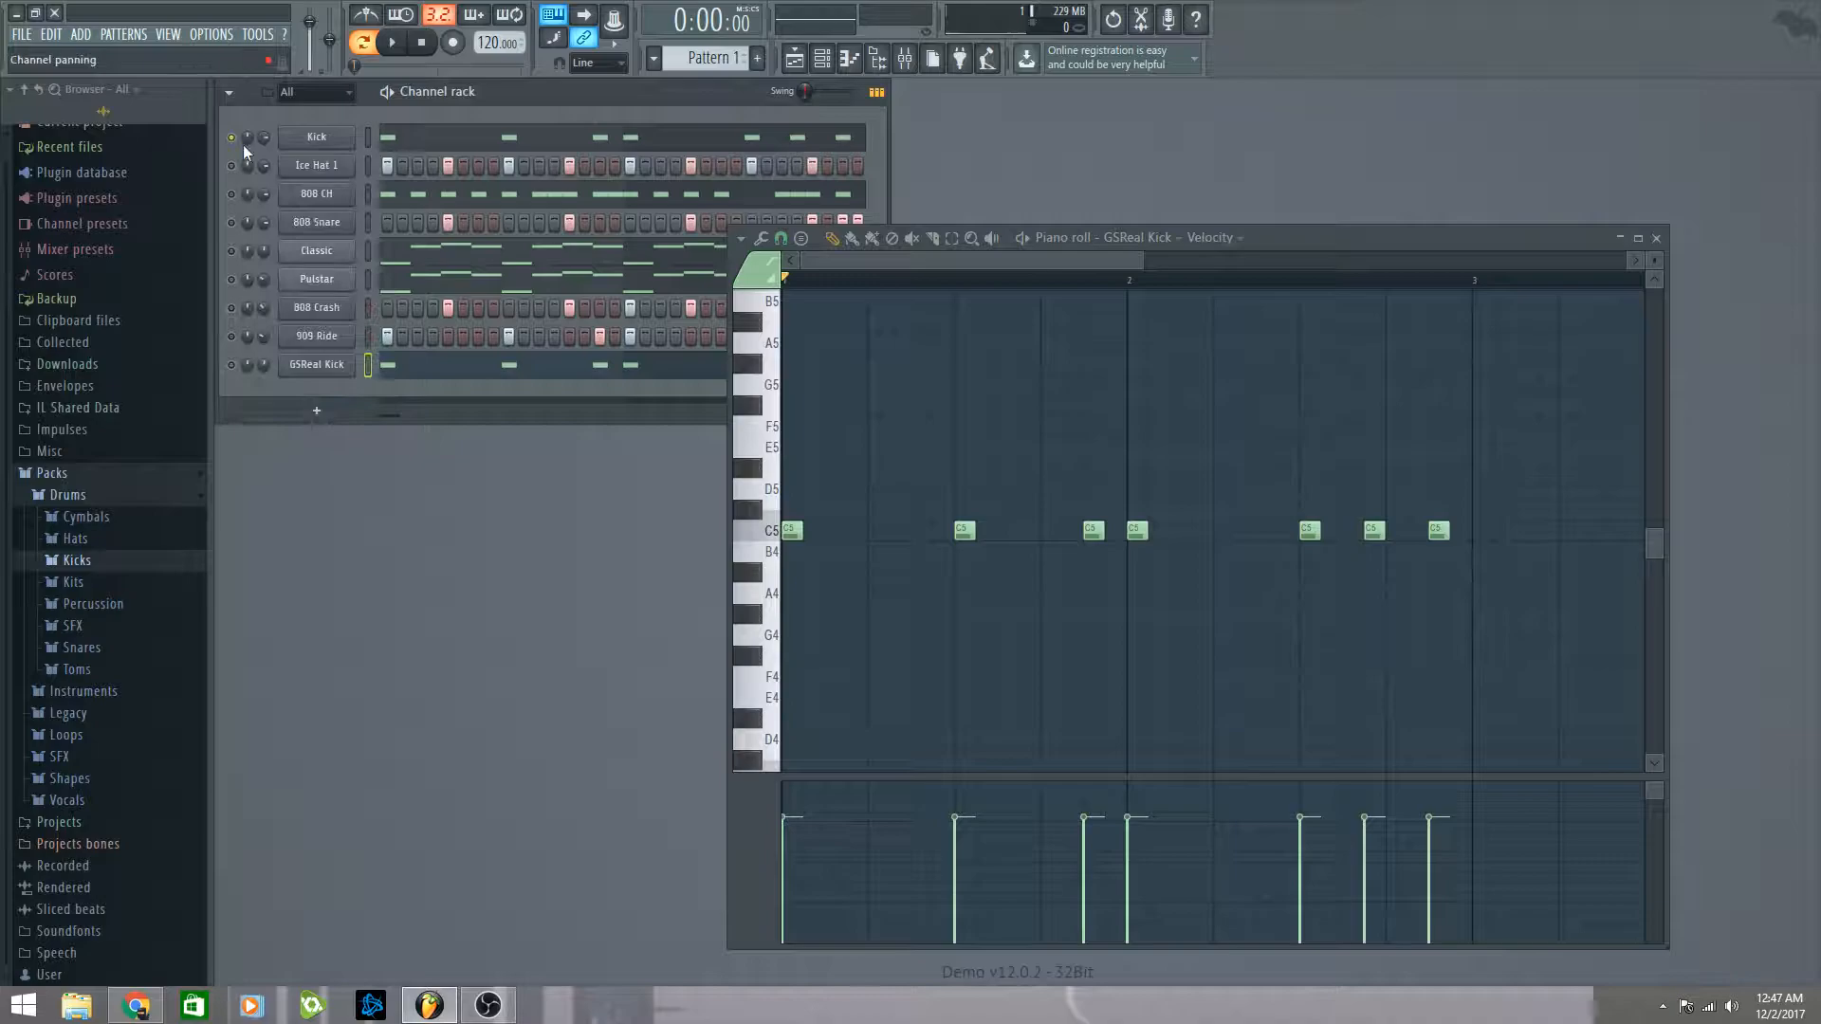
pyautogui.click(232, 366)
pyautogui.moveTo(745, 283); pyautogui.dragTo(742, 283)
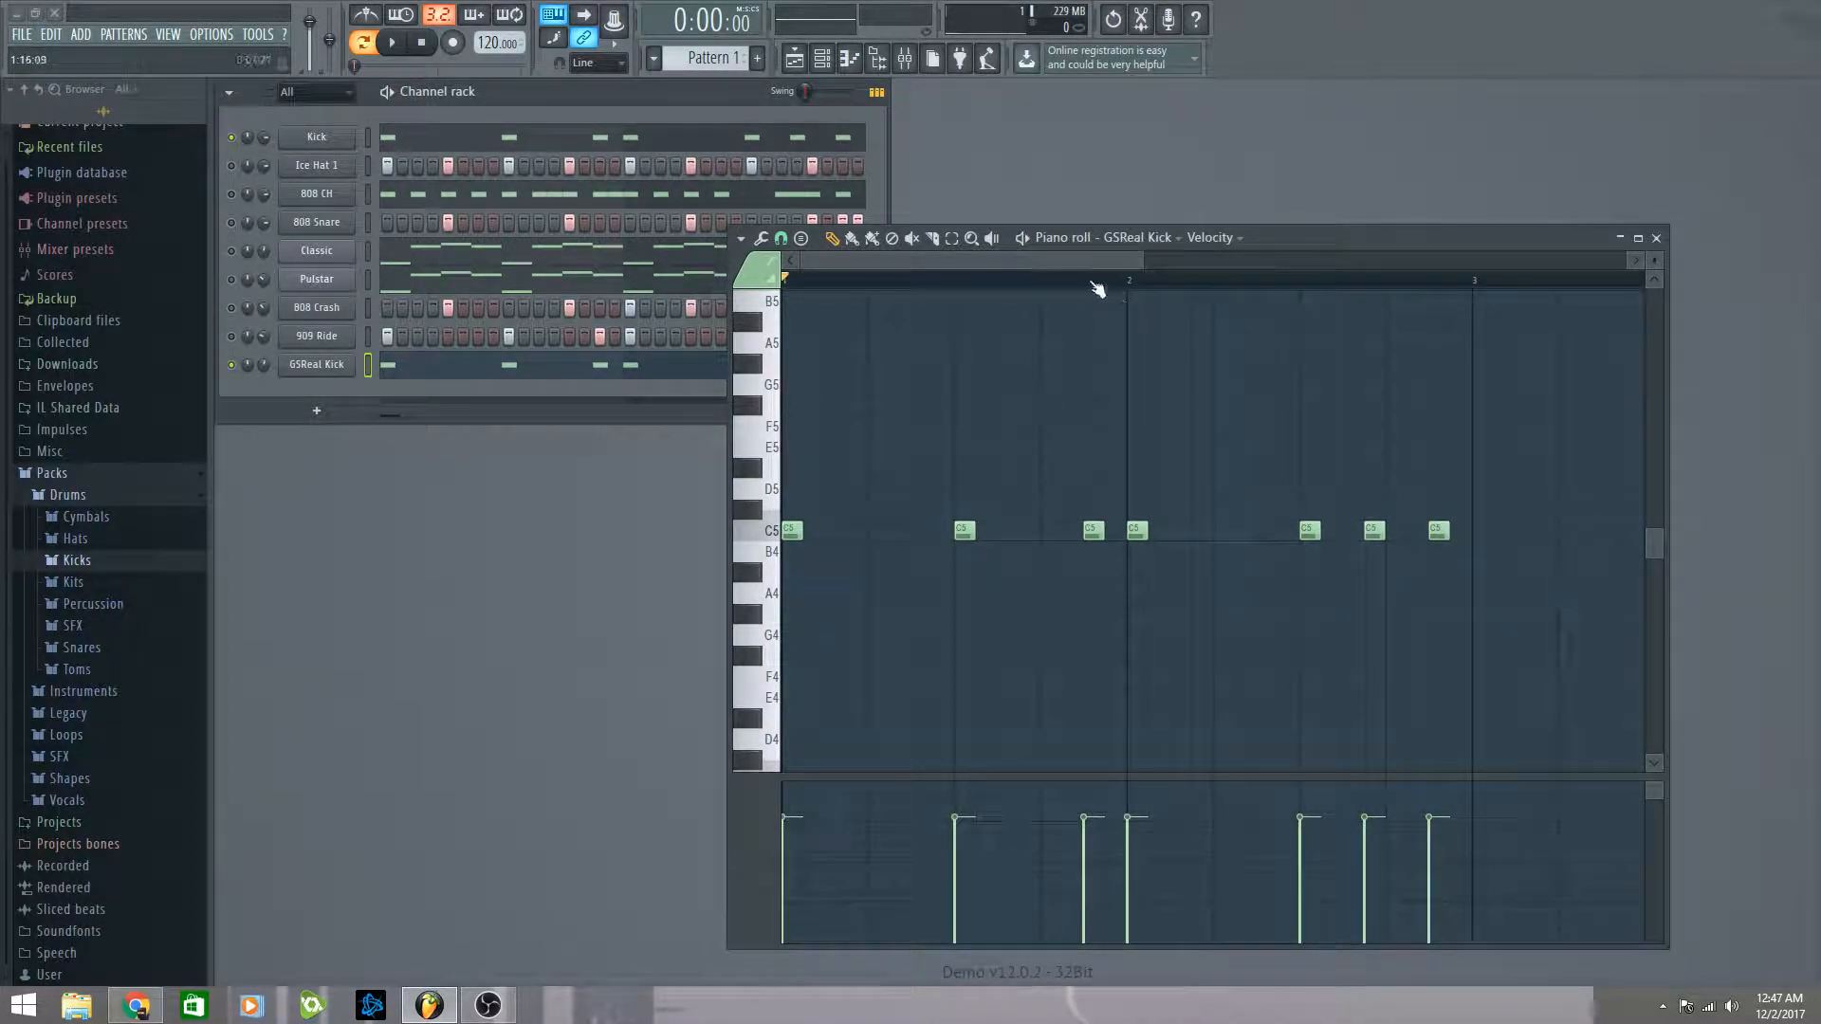
pyautogui.press('space')
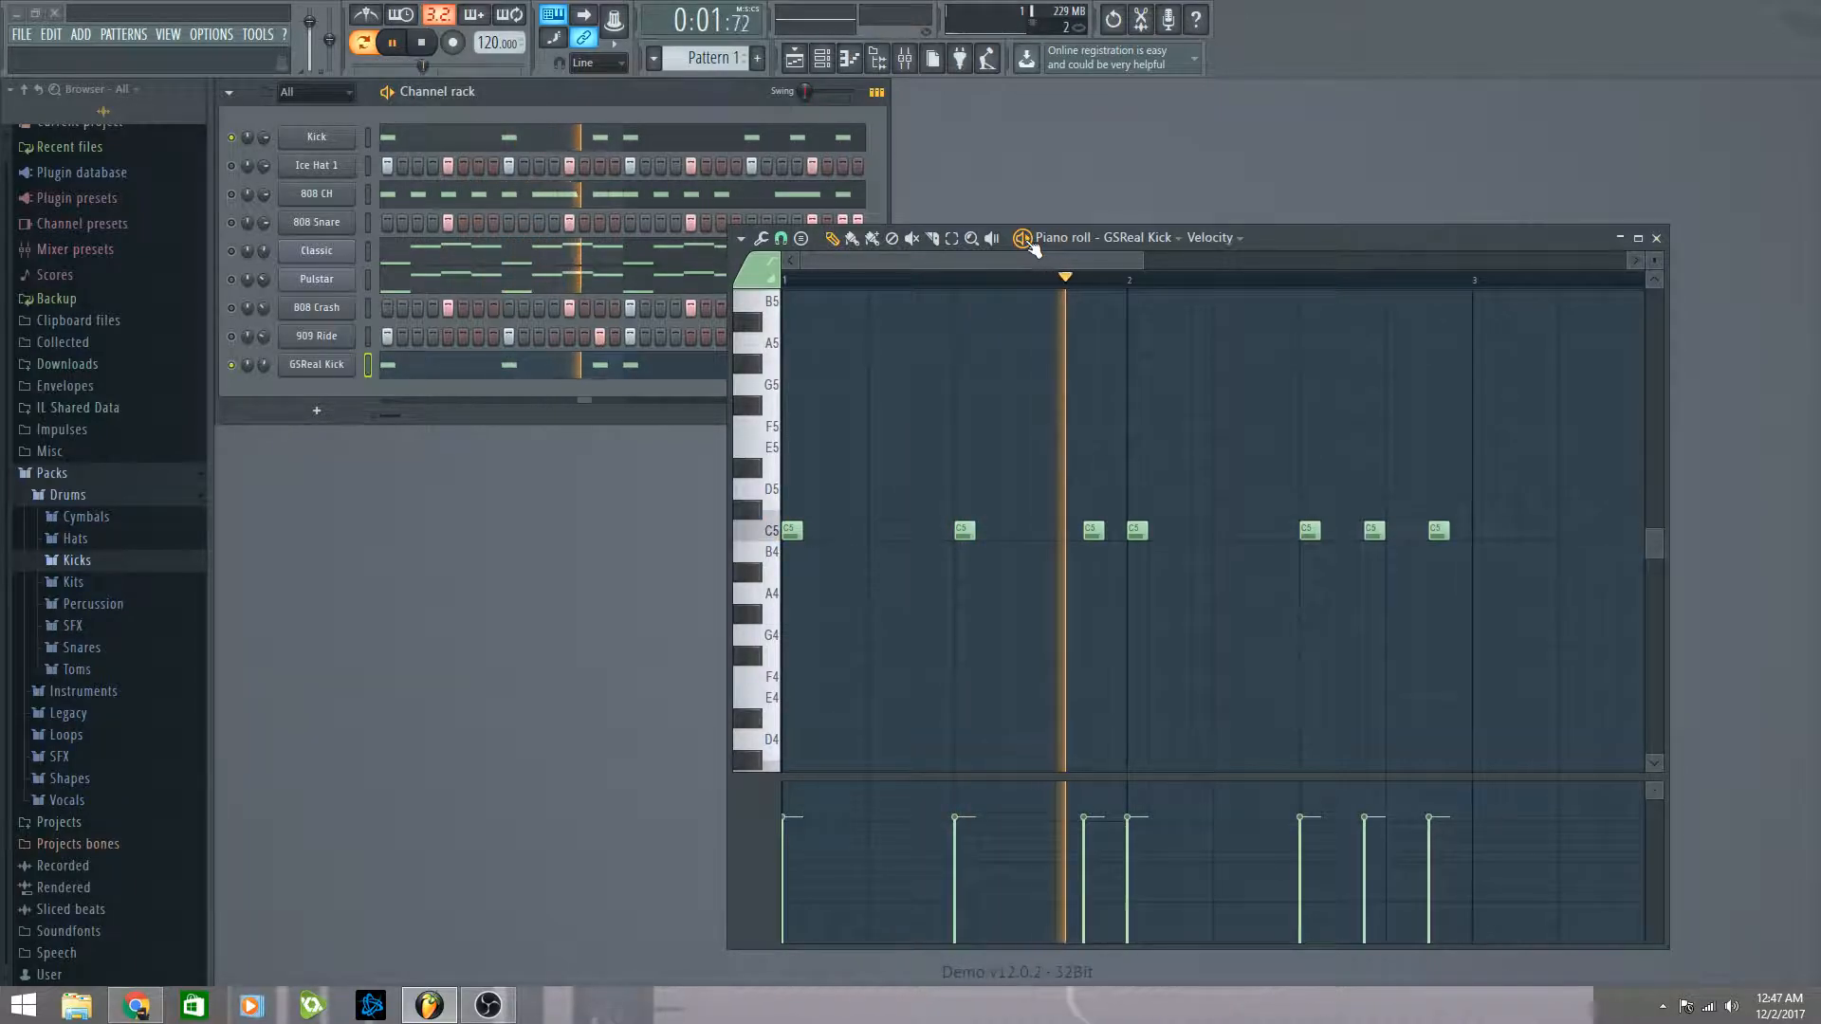
pyautogui.press('space')
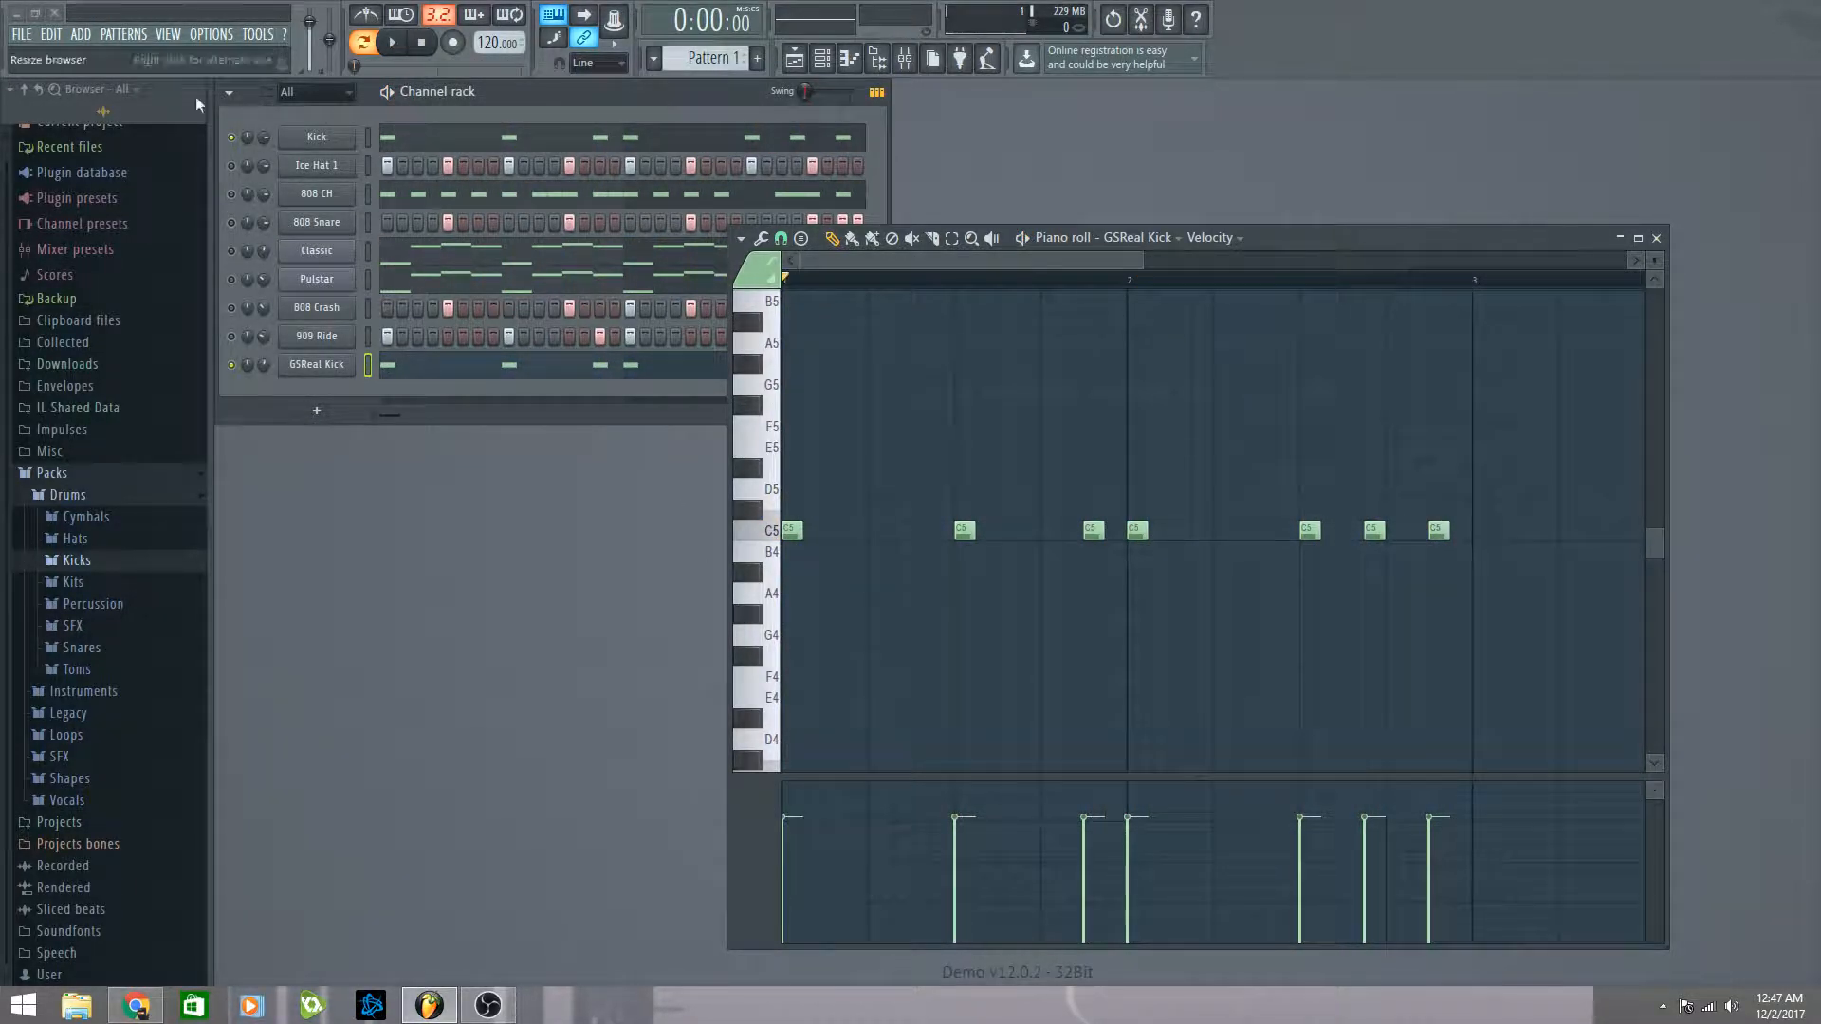
# Step: Show the Kick channel's notes in the piano roll, audition C4, and play the two layered kicks from the start
pyautogui.click(515, 140)
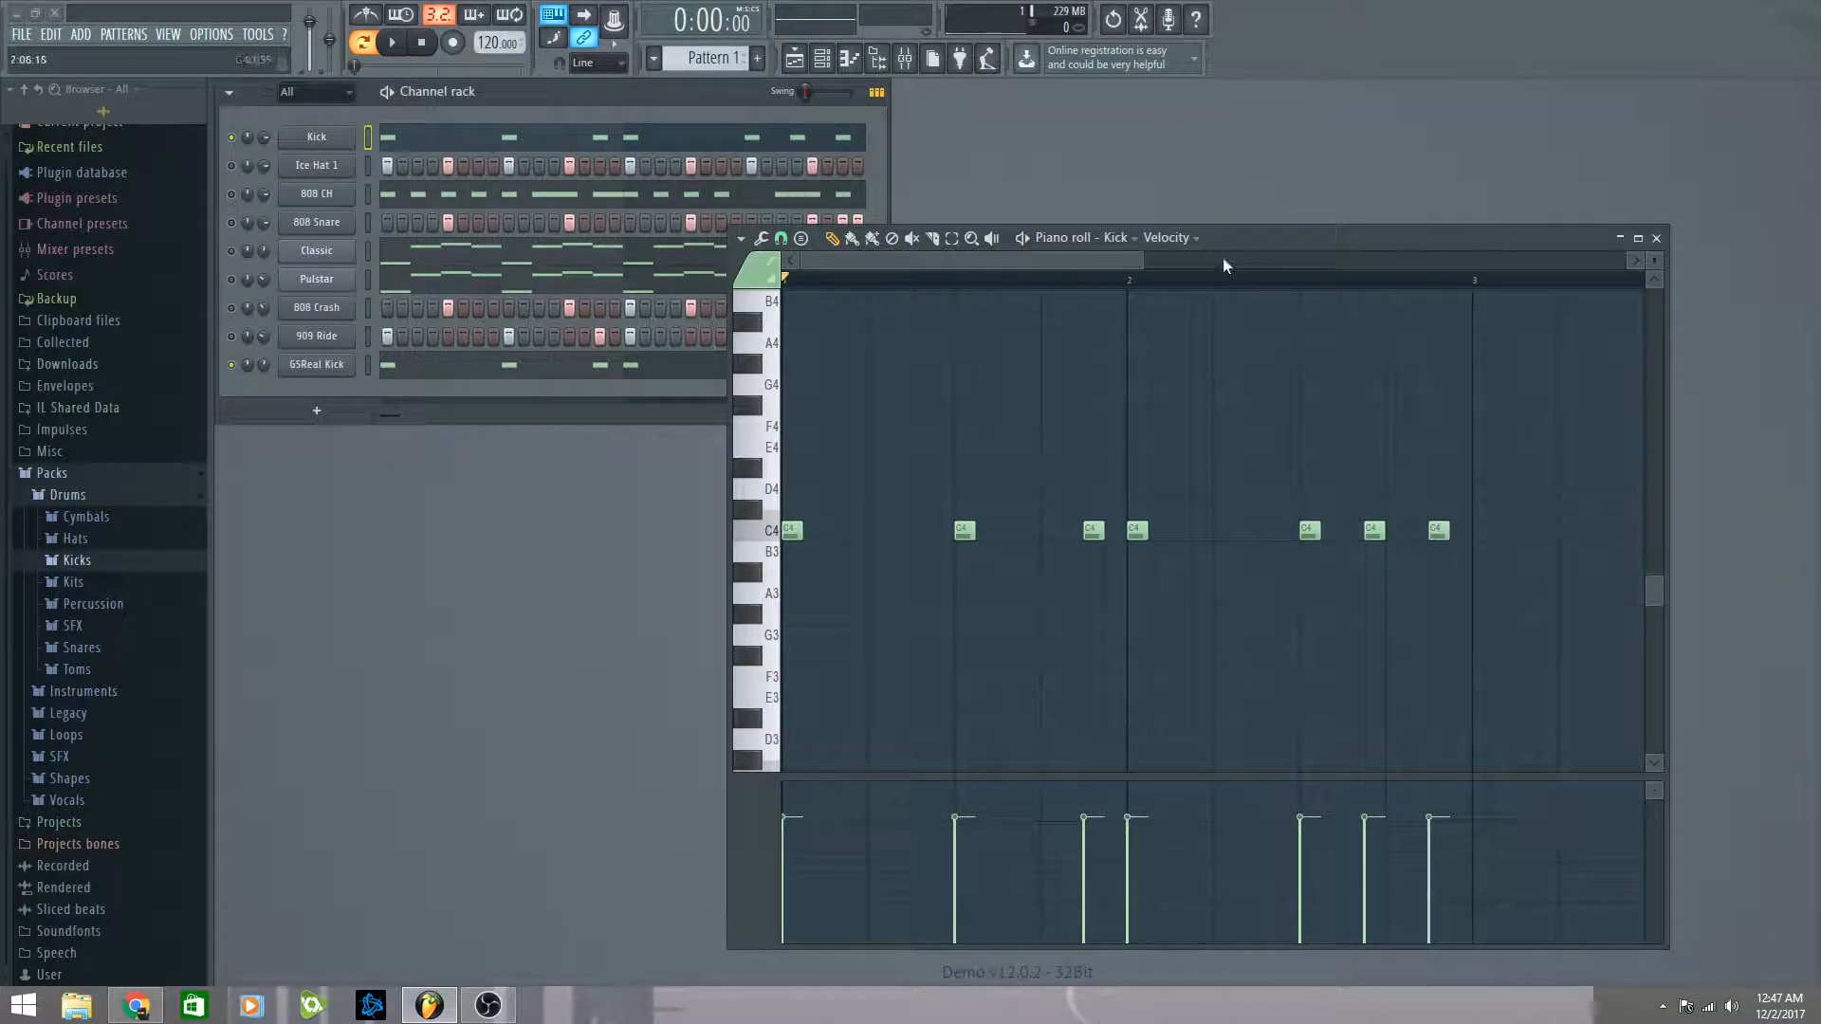
pyautogui.click(1122, 238)
pyautogui.click(1133, 292)
pyautogui.click(773, 535)
pyautogui.press('space')
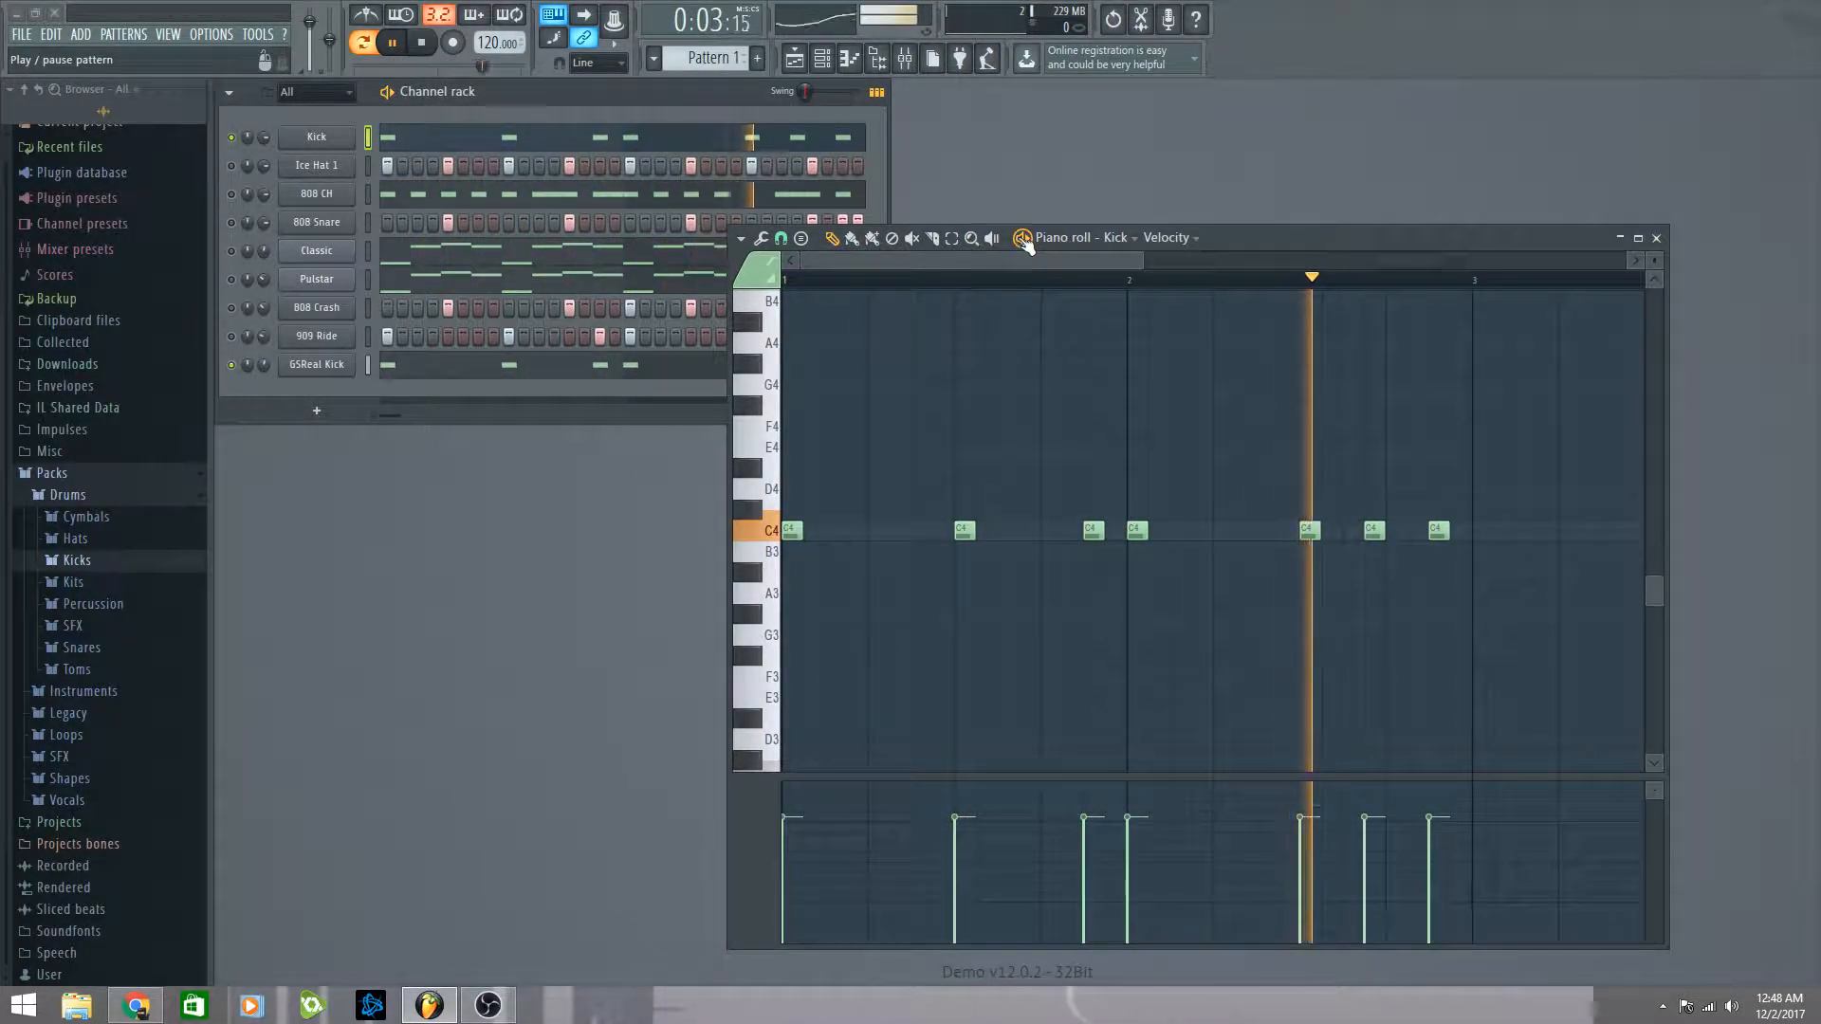
pyautogui.click(1023, 238)
pyautogui.click(824, 282)
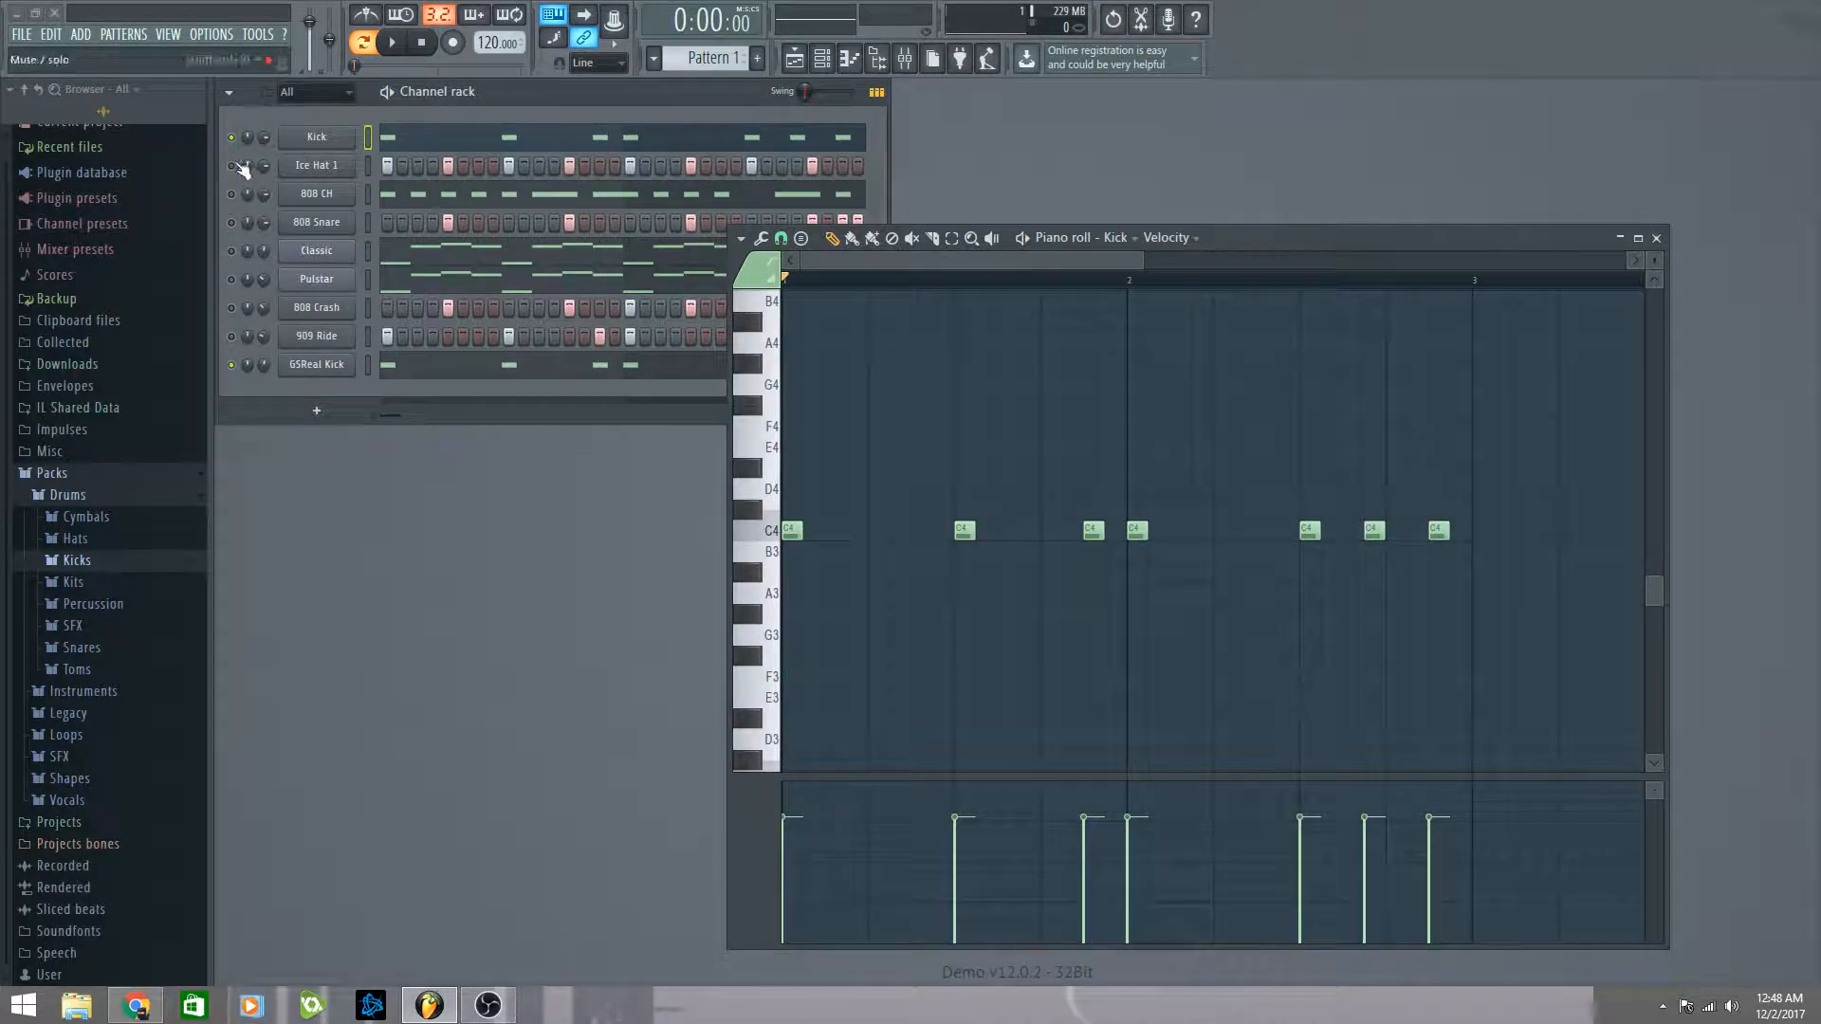
# Step: Solo the 808 CH channel, show its notes in the piano roll, and look at the available snap settings
pyautogui.rightClick(231, 195)
pyautogui.click(241, 200)
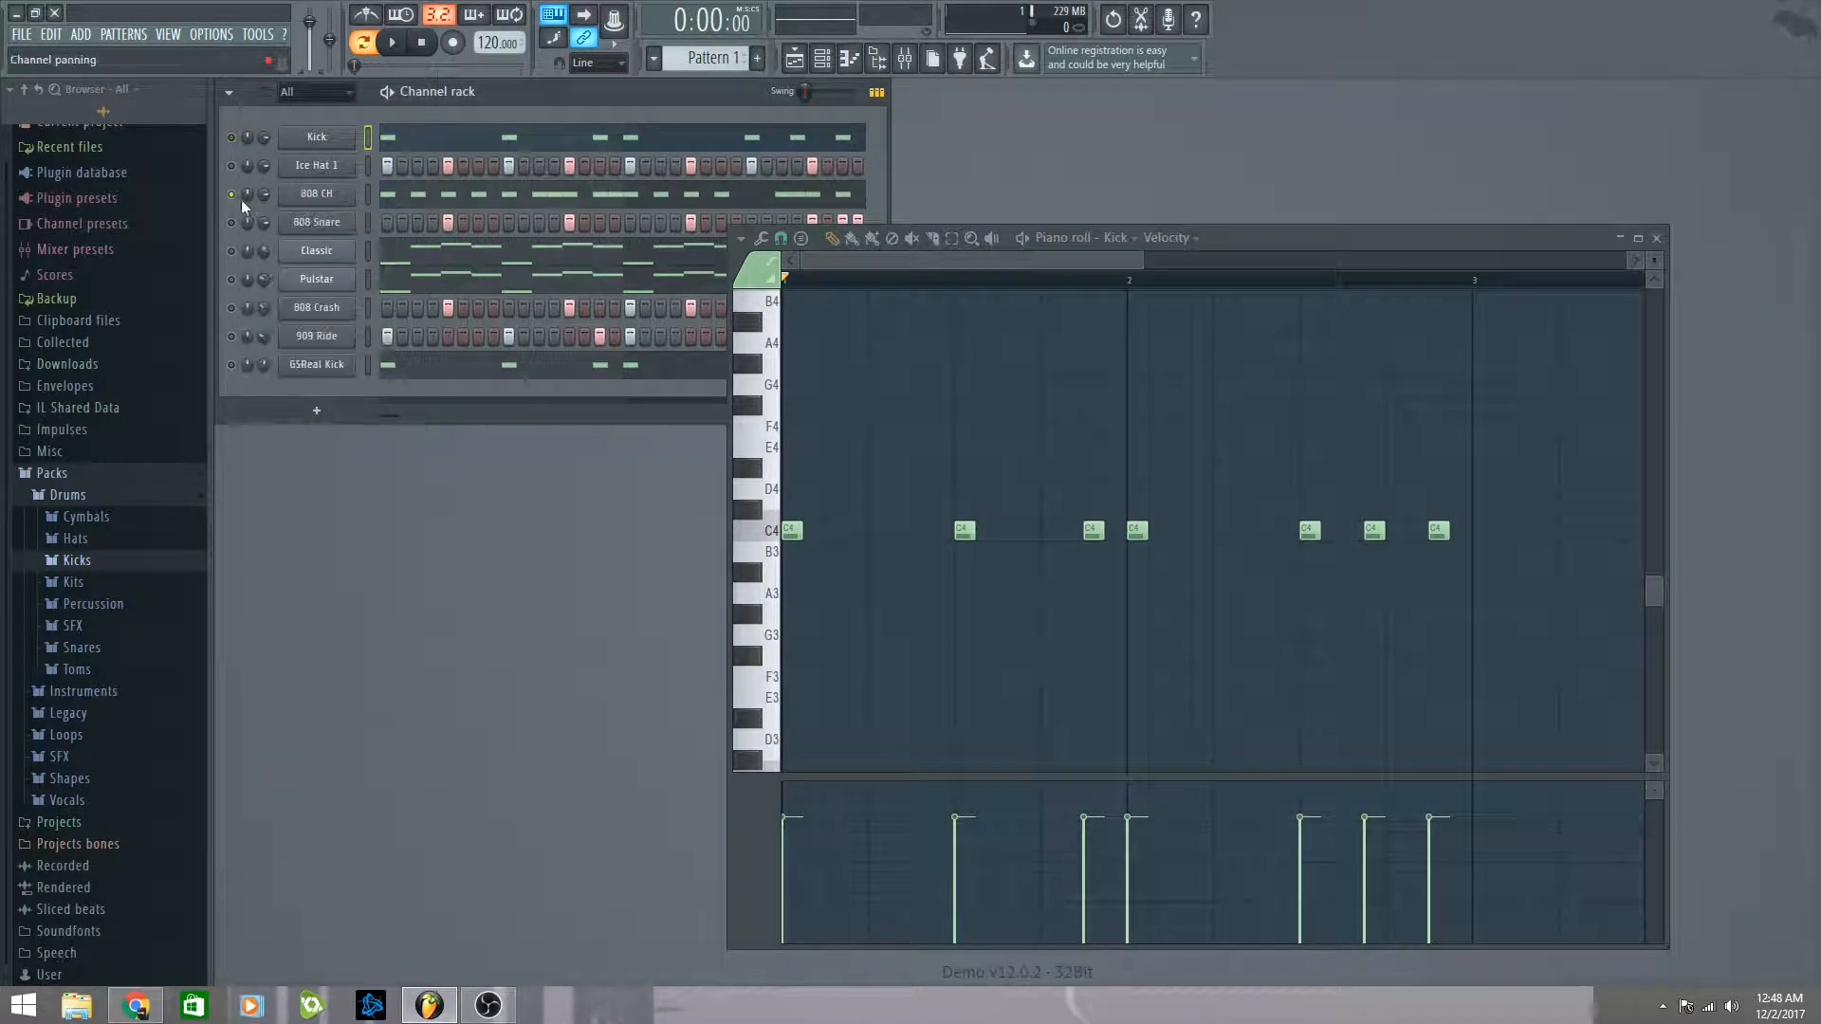
pyautogui.click(553, 193)
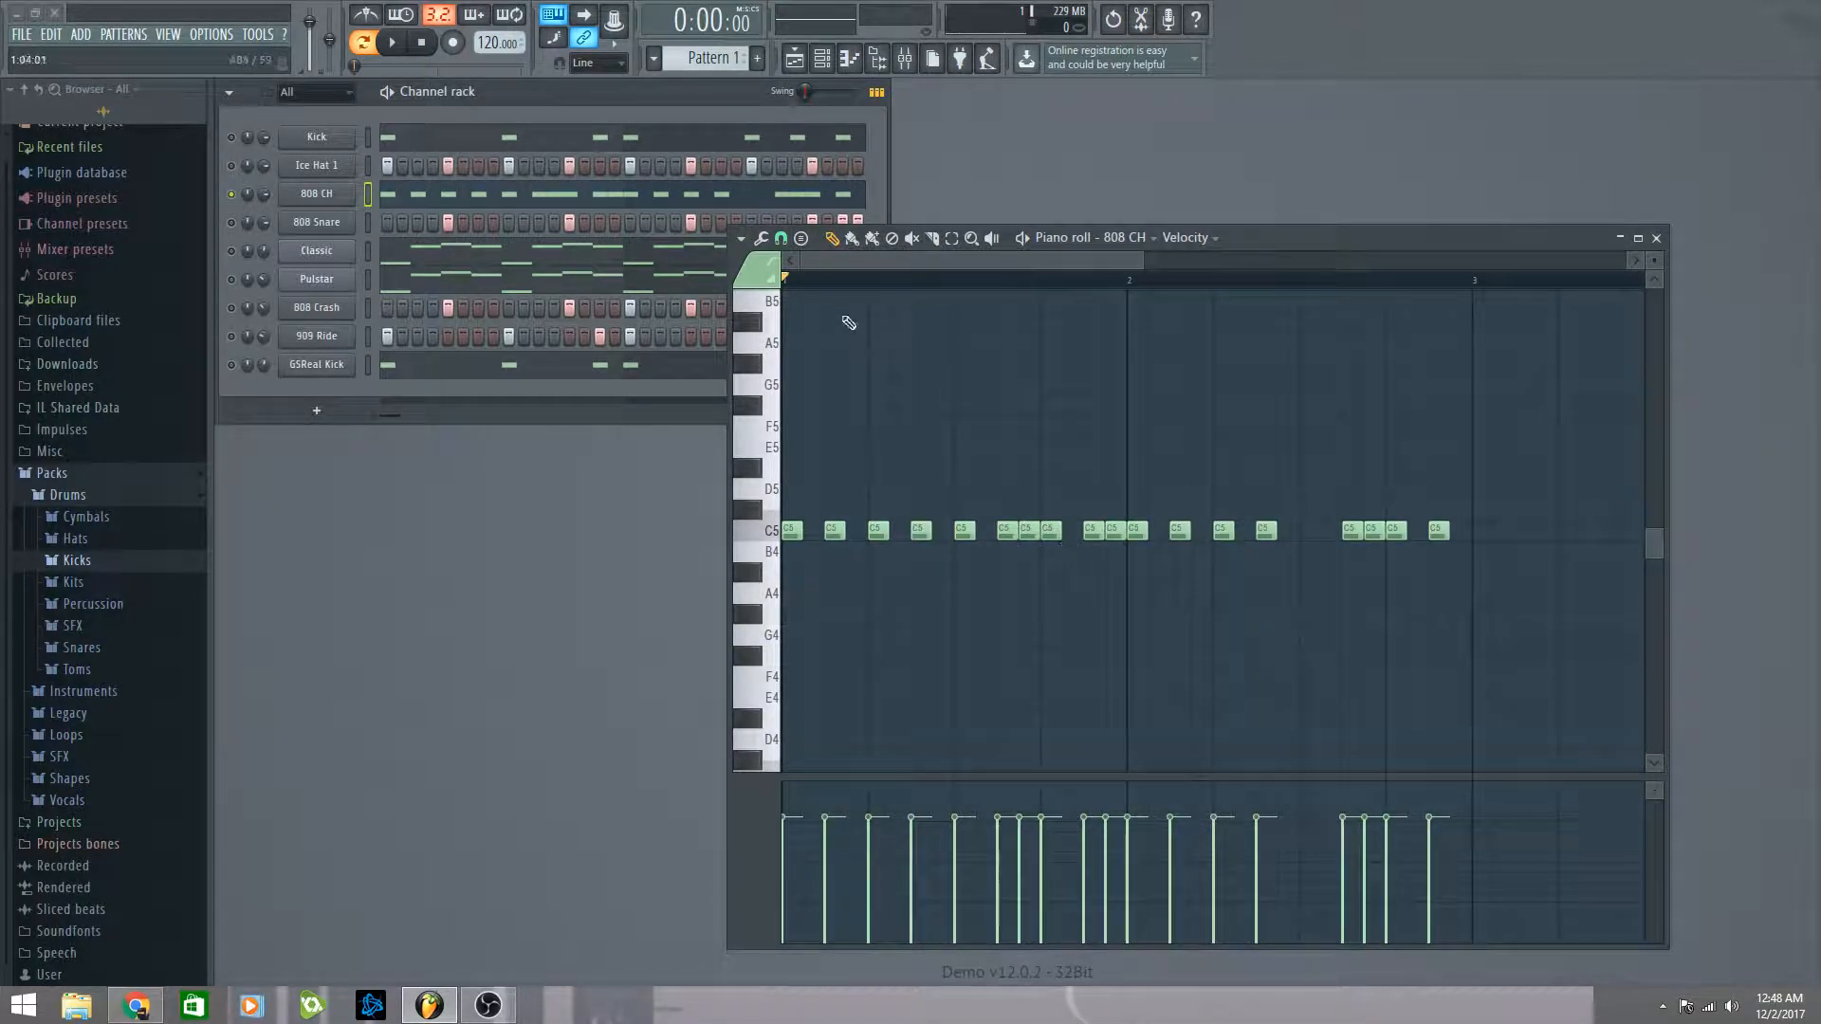
pyautogui.click(781, 238)
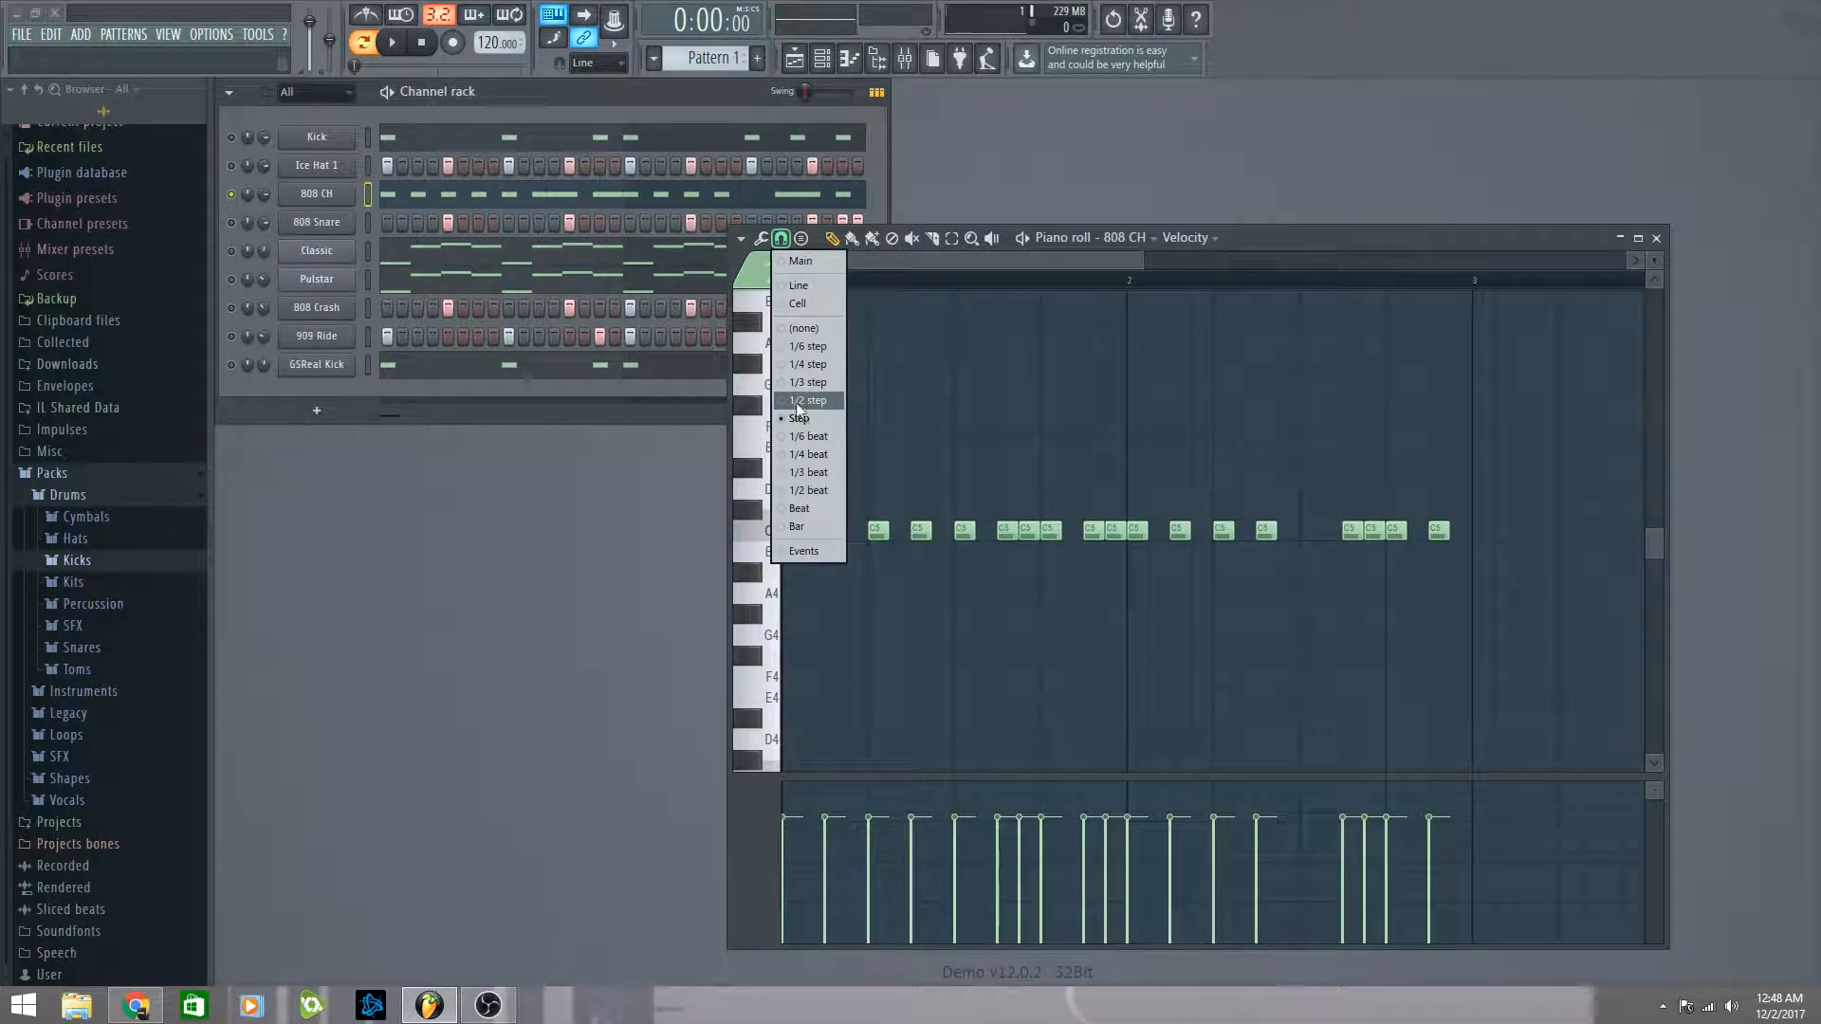
pyautogui.click(897, 264)
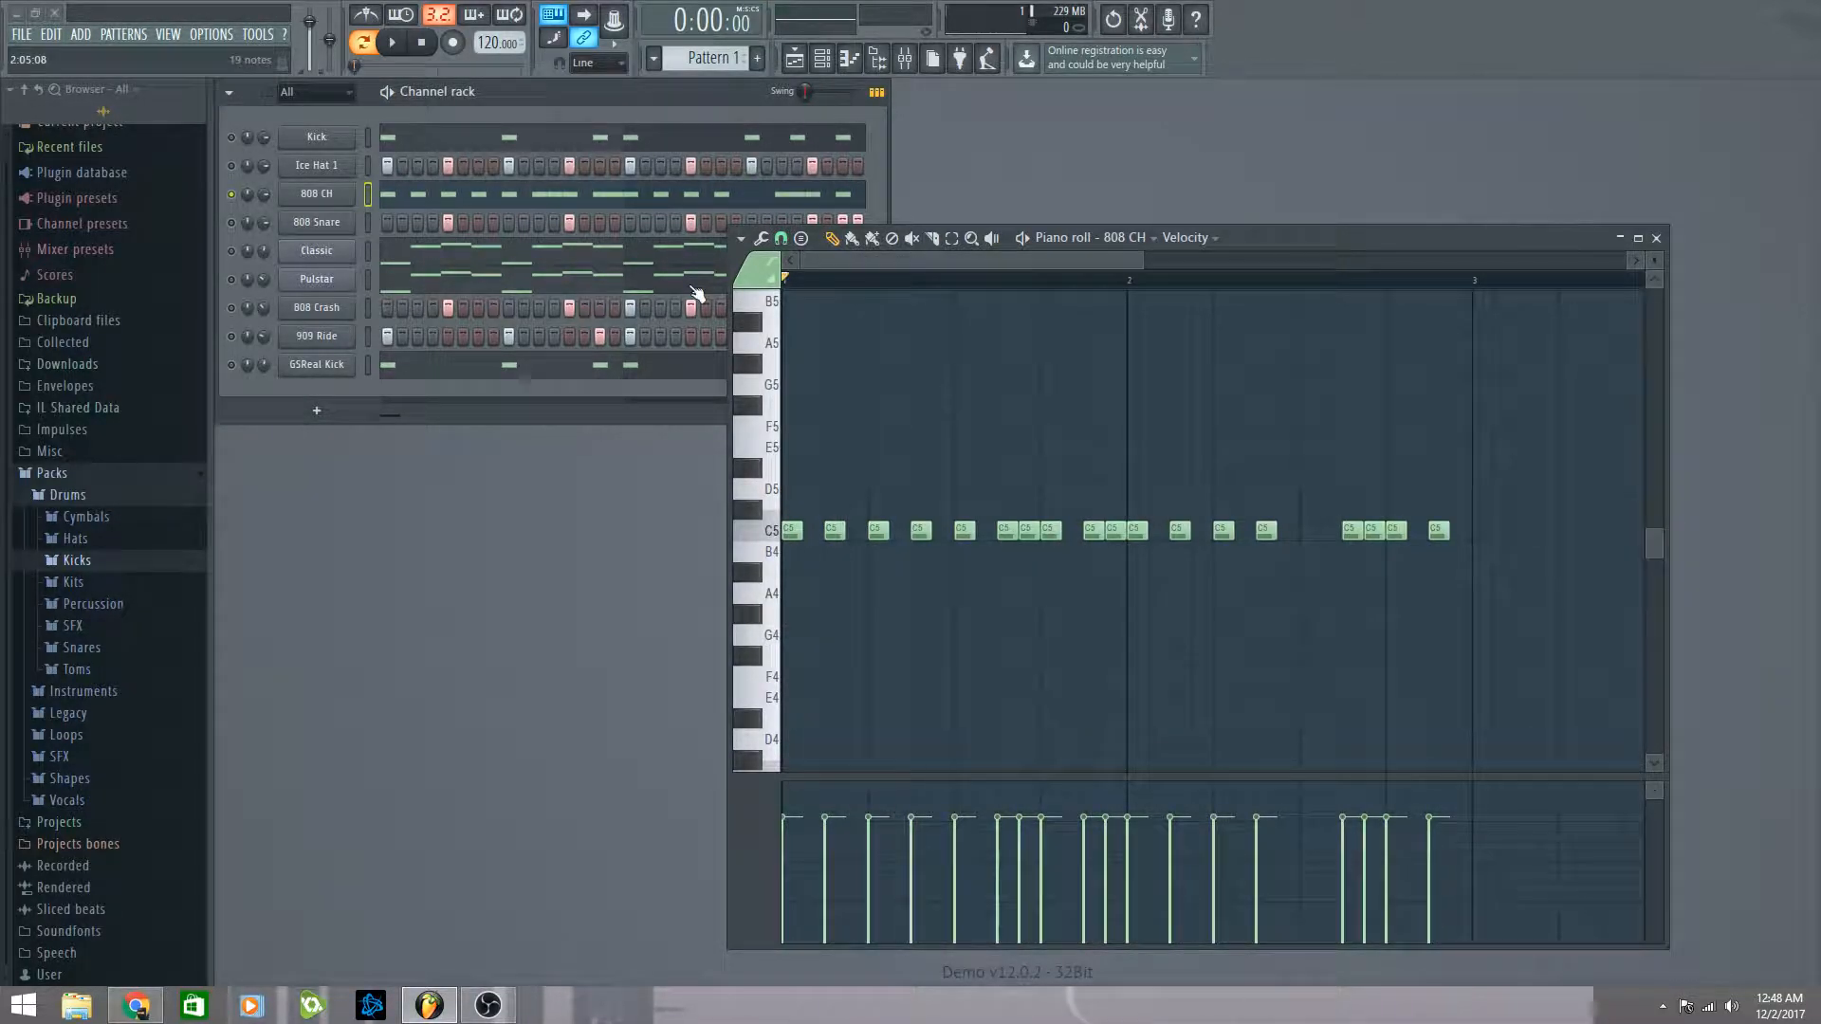
# Step: Play the soloed 808 CH hi-hat pattern and return the playhead to the start
pyautogui.press('space')
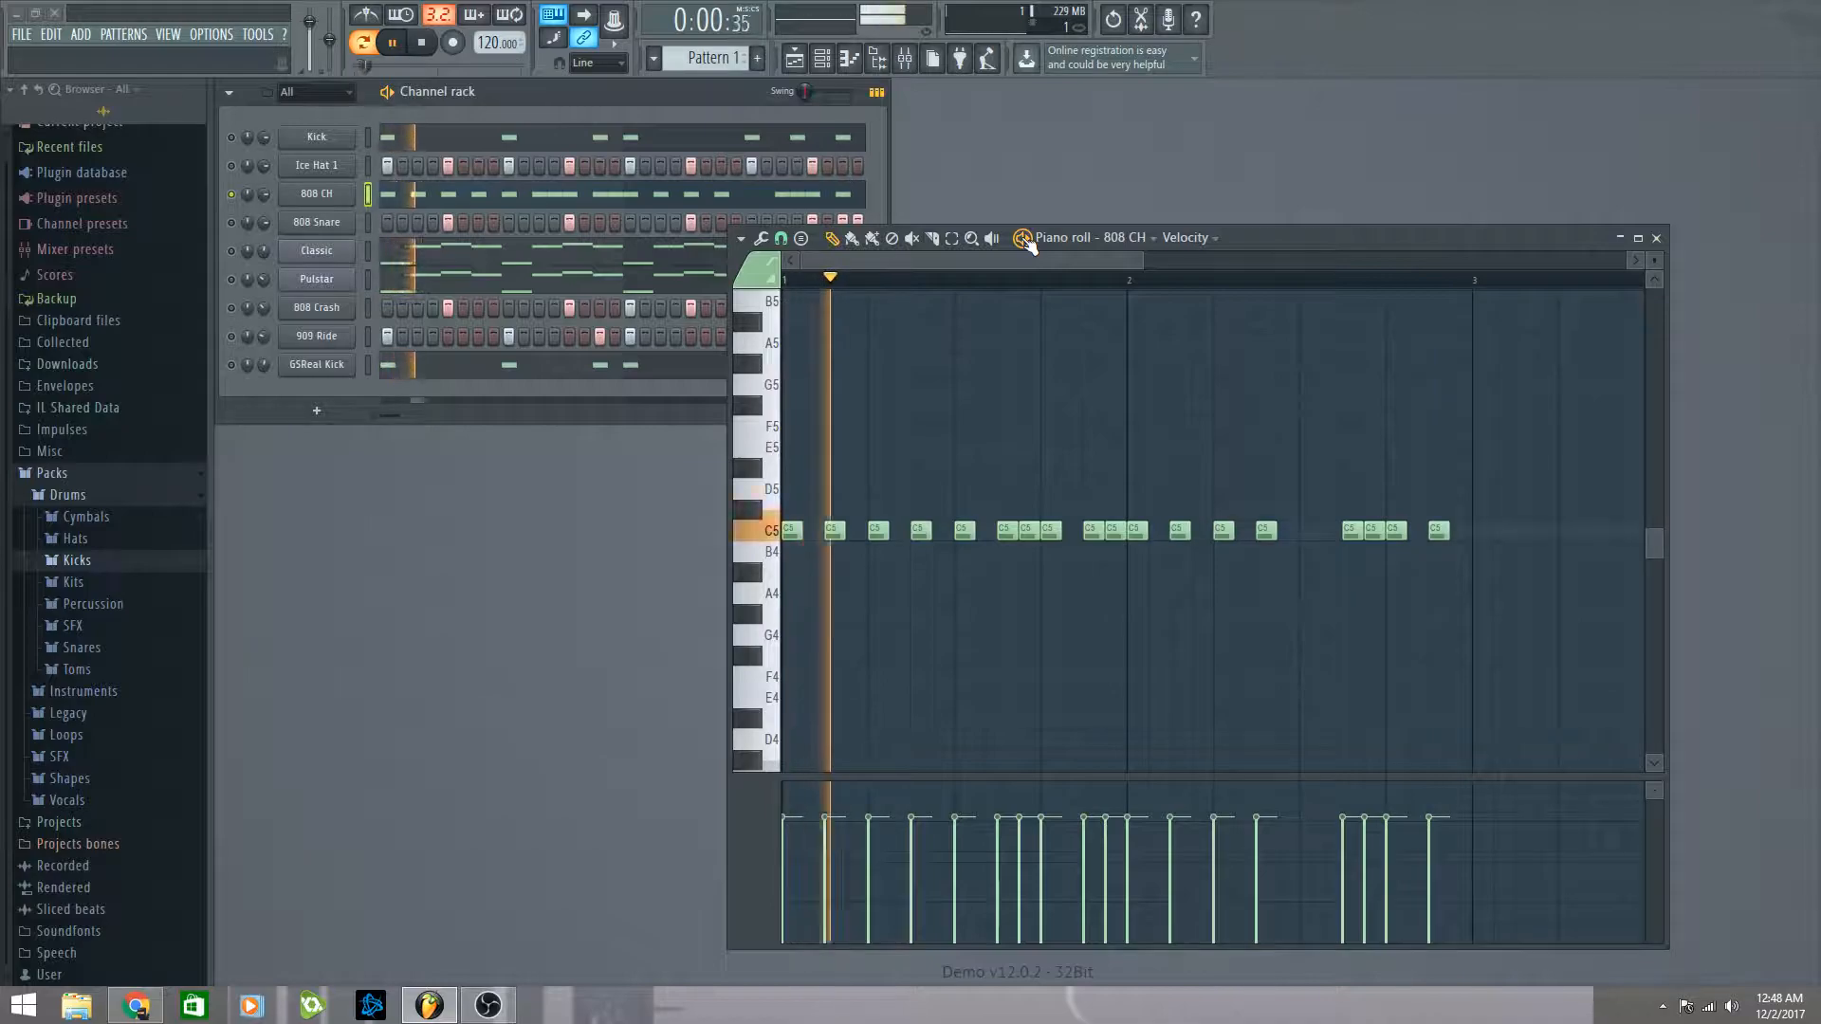
pyautogui.press('space')
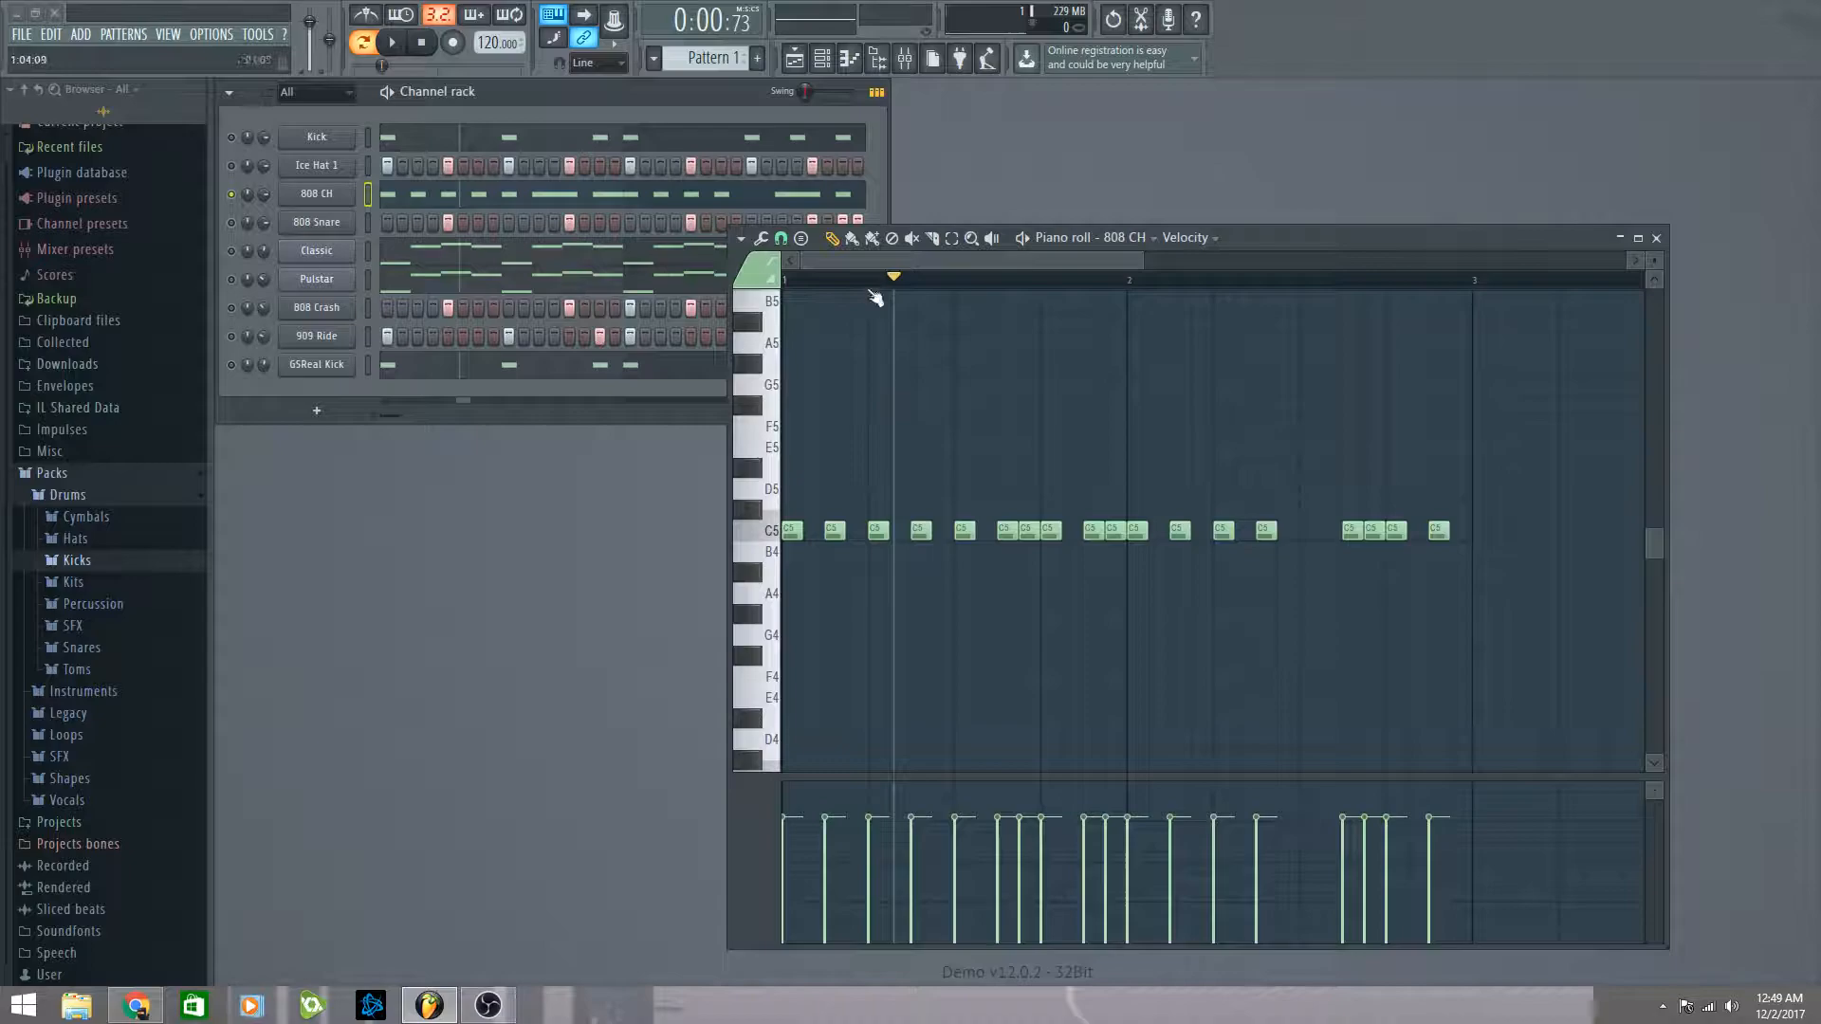
pyautogui.moveTo(870, 281); pyautogui.dragTo(600, 283)
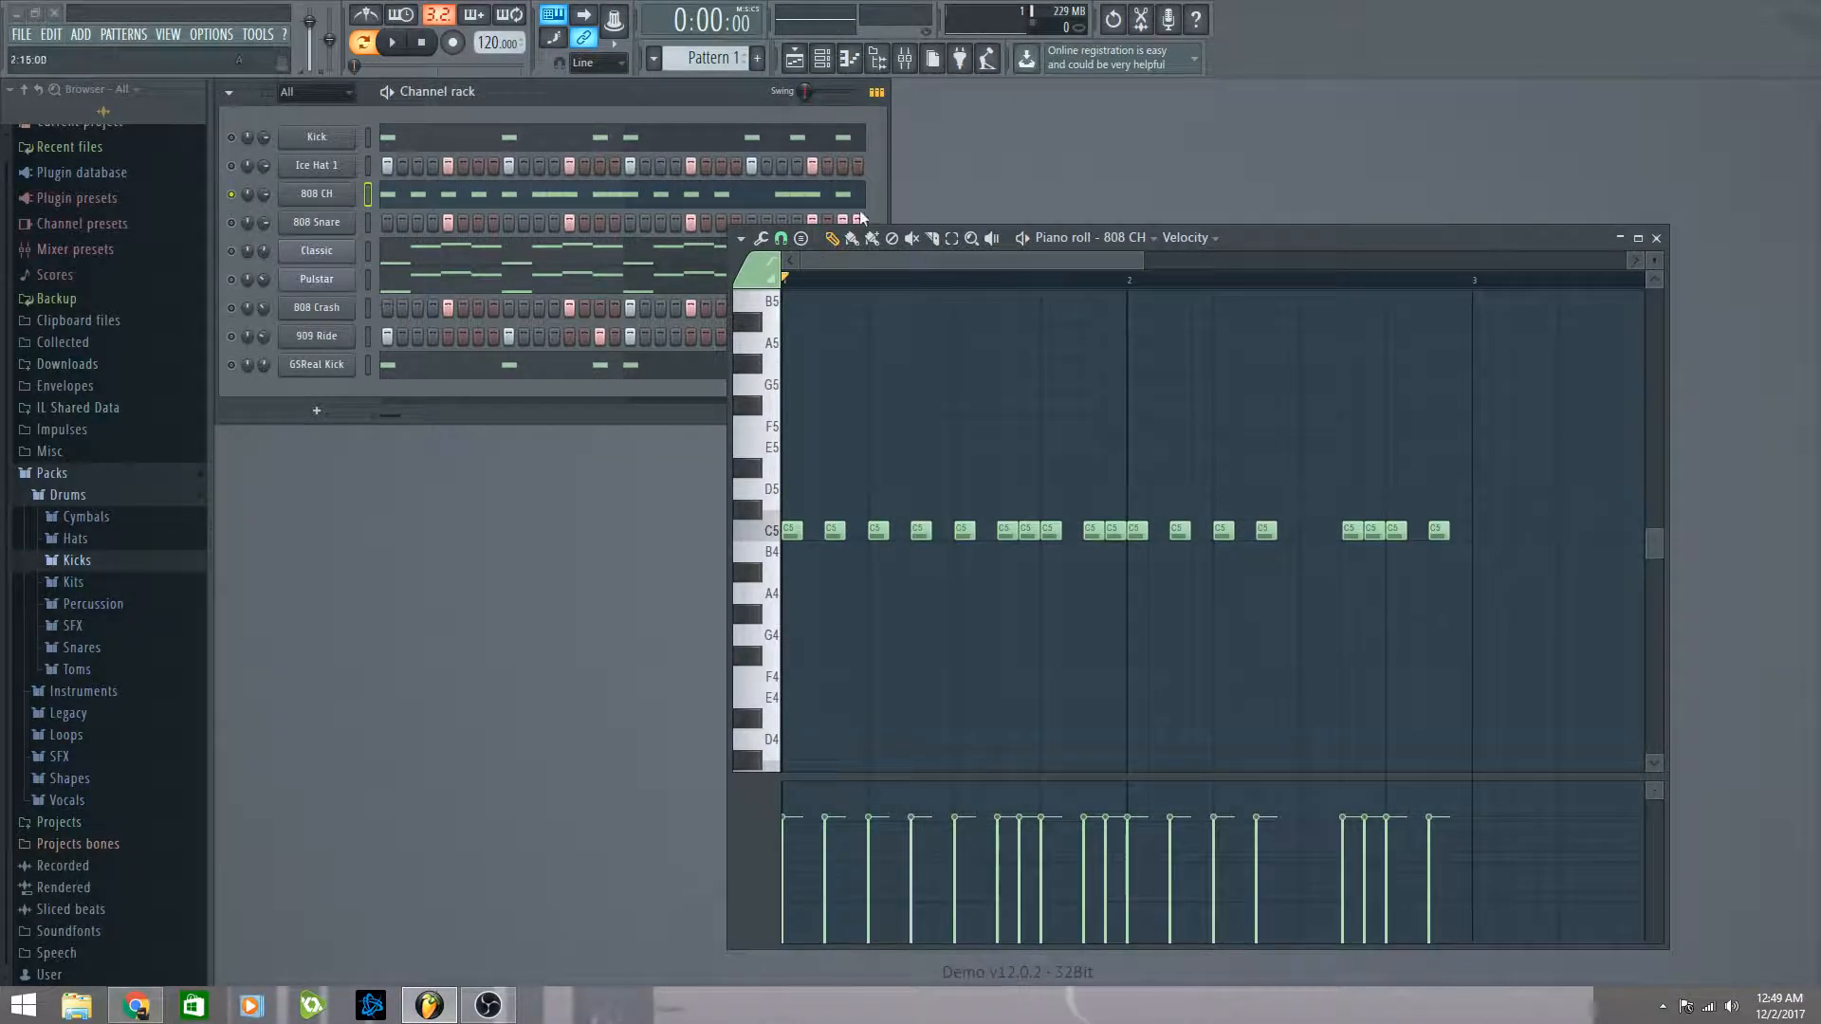
# Step: Play 808 CH together with Kick and GSReal Kick, uncover the channel rack, and close the piano roll
pyautogui.press('space')
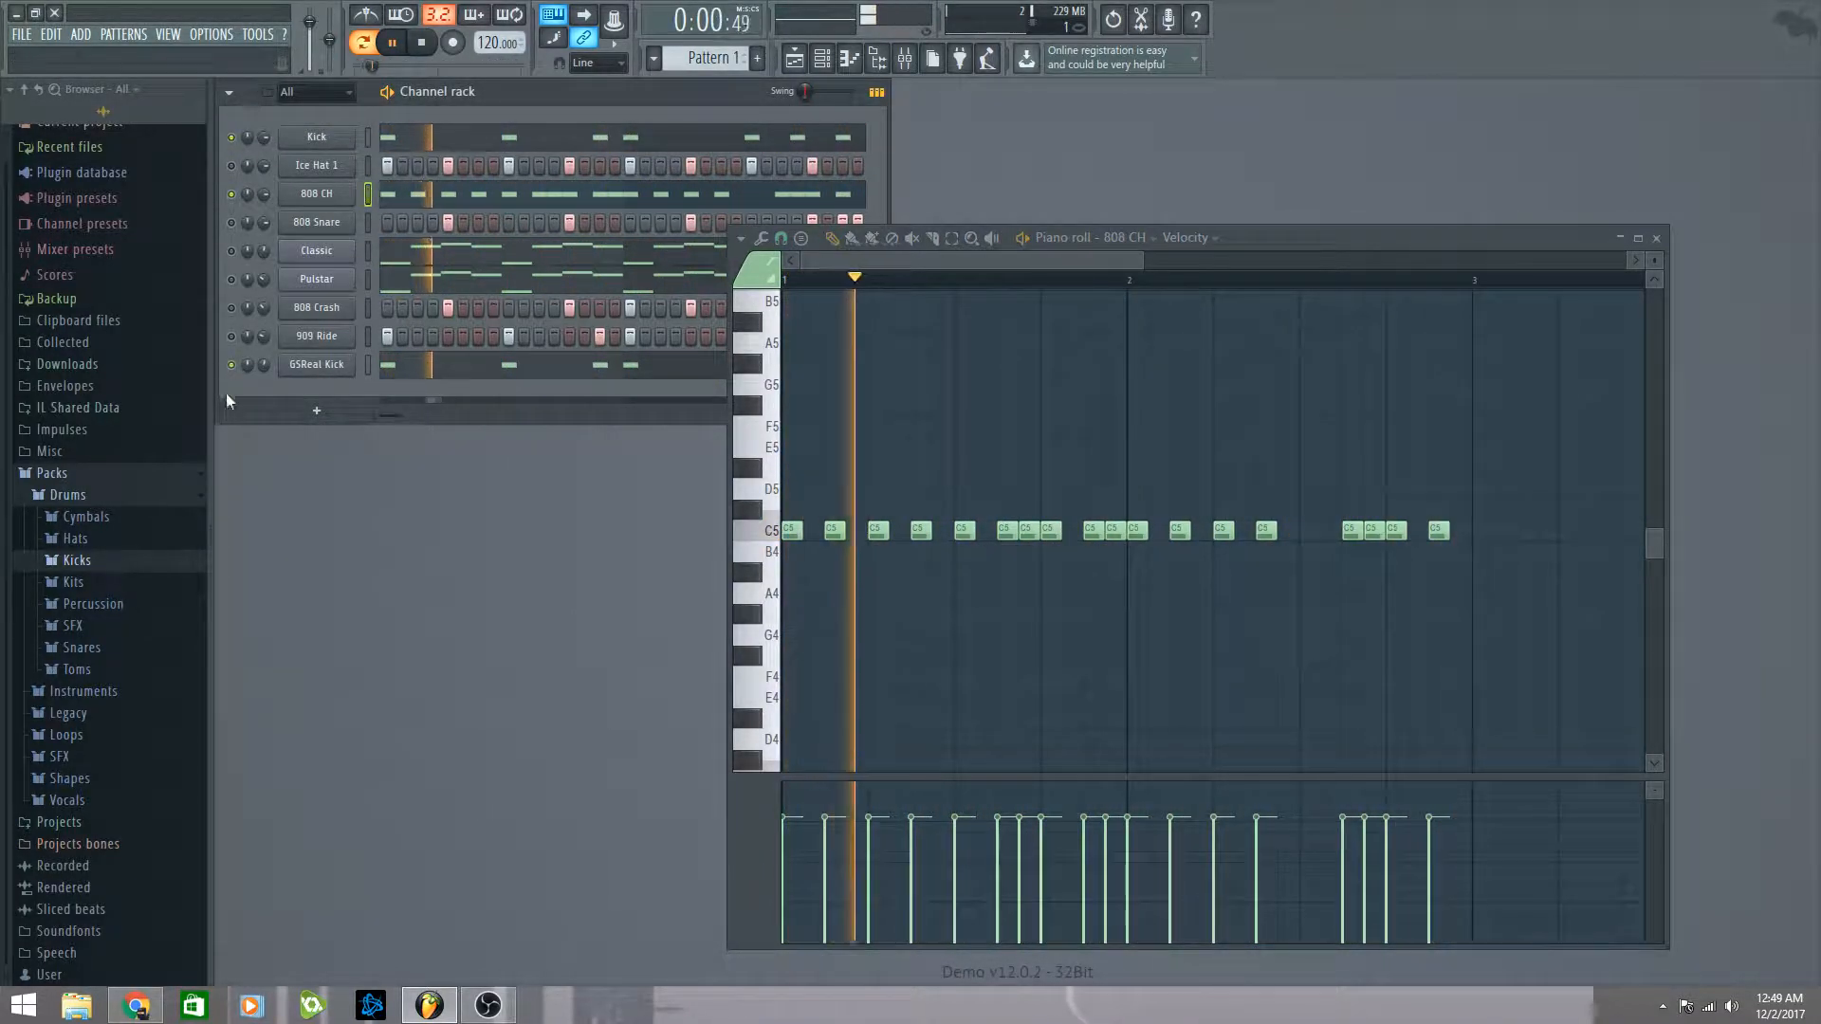
pyautogui.moveTo(1256, 237); pyautogui.dragTo(1081, 320)
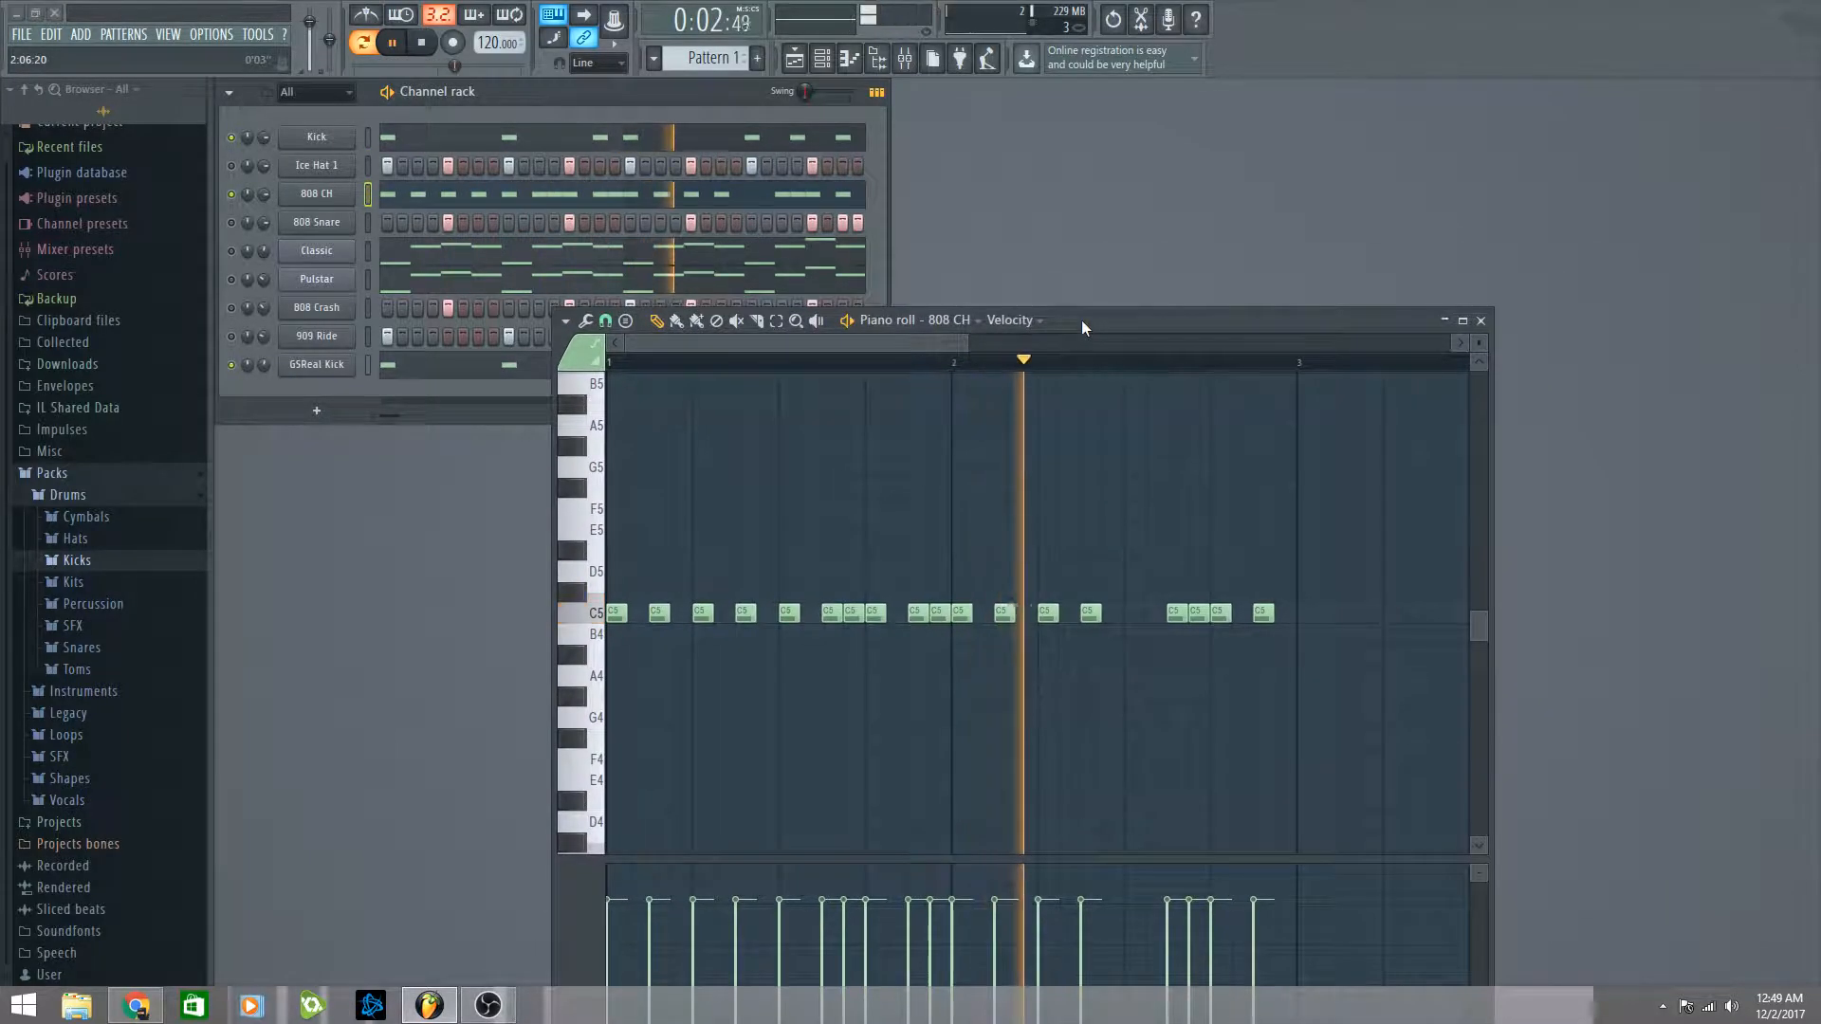
pyautogui.press('space')
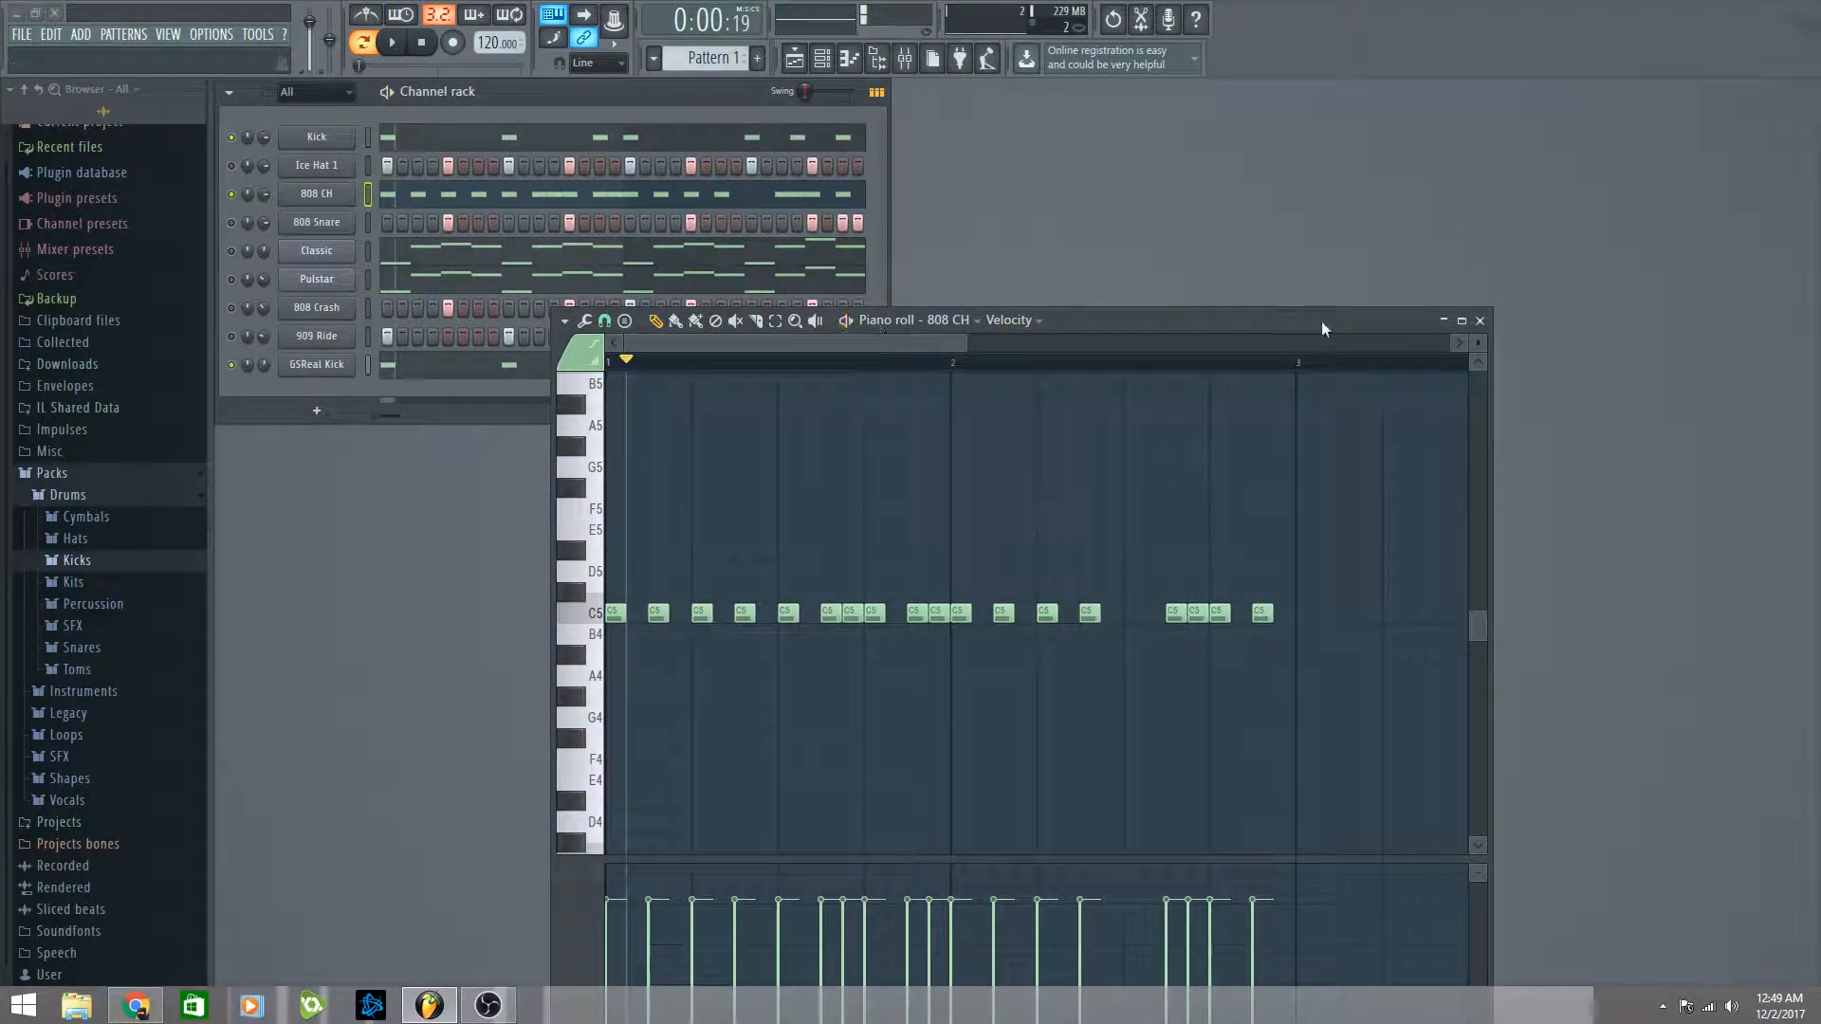
pyautogui.click(1480, 321)
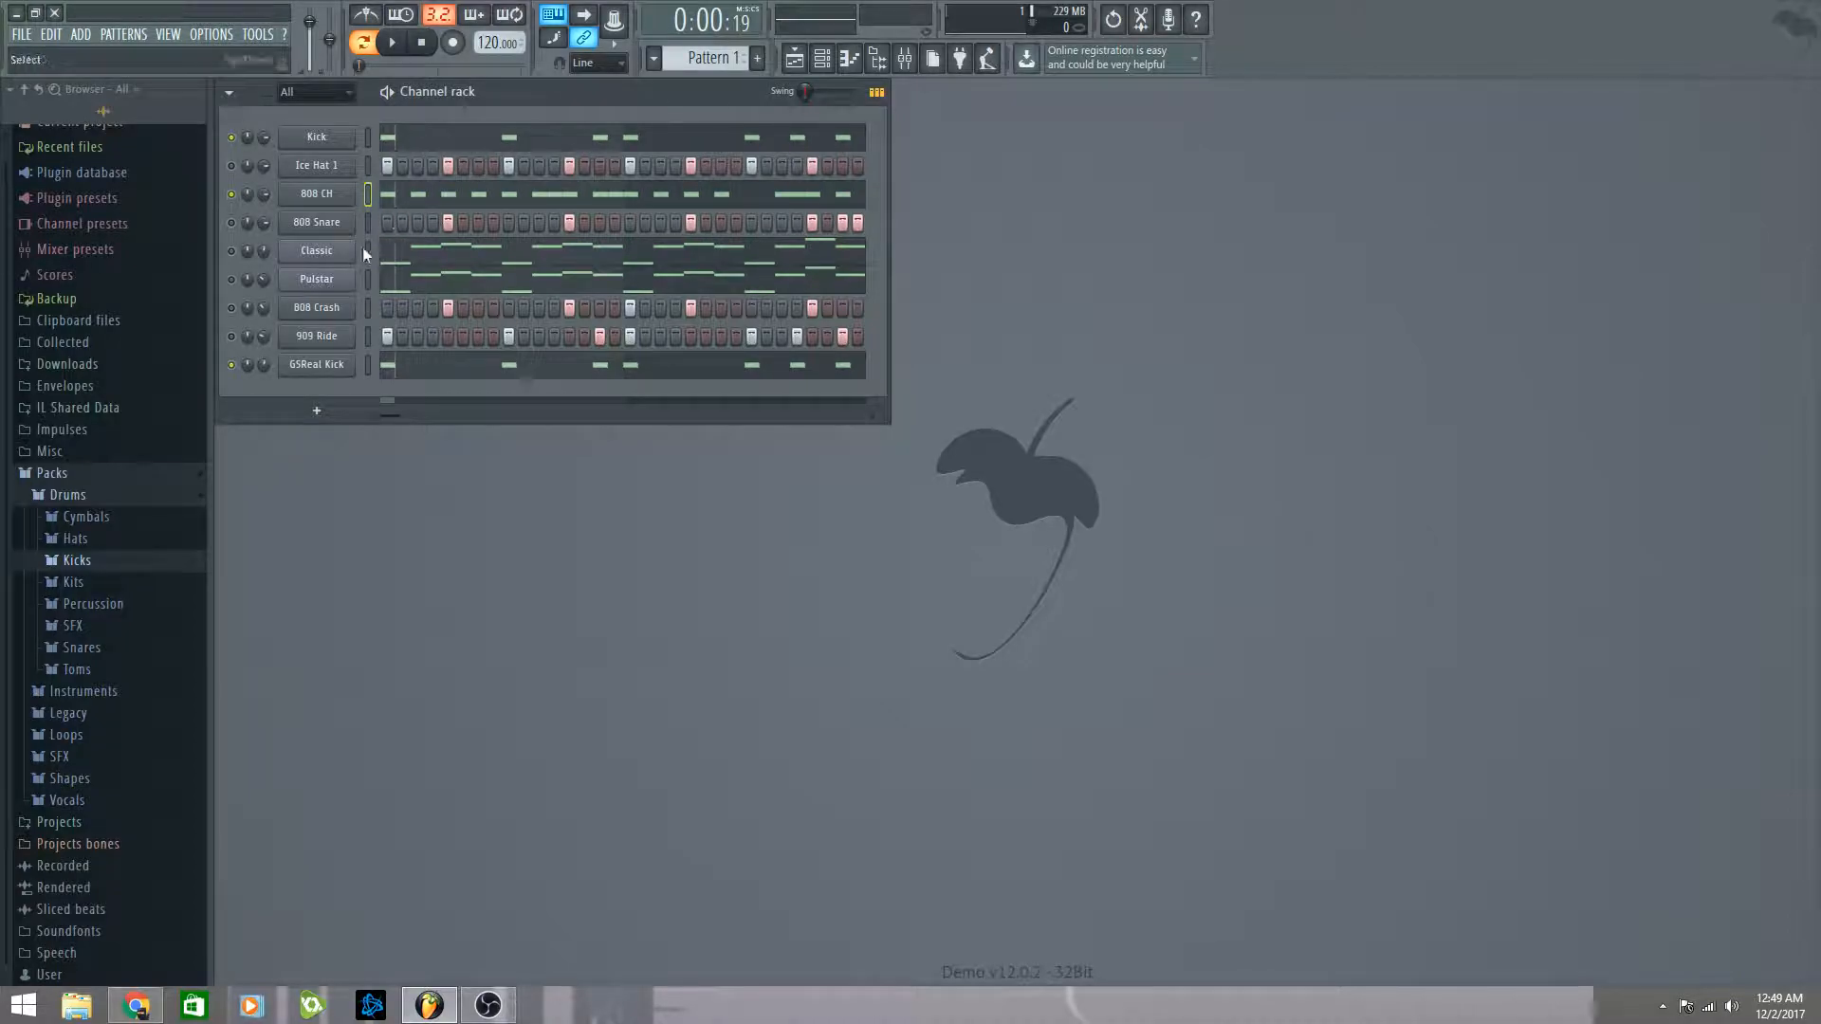
# Step: Open the 808 Snare channel's sampler settings and move the window clear of the channel rack
pyautogui.click(337, 233)
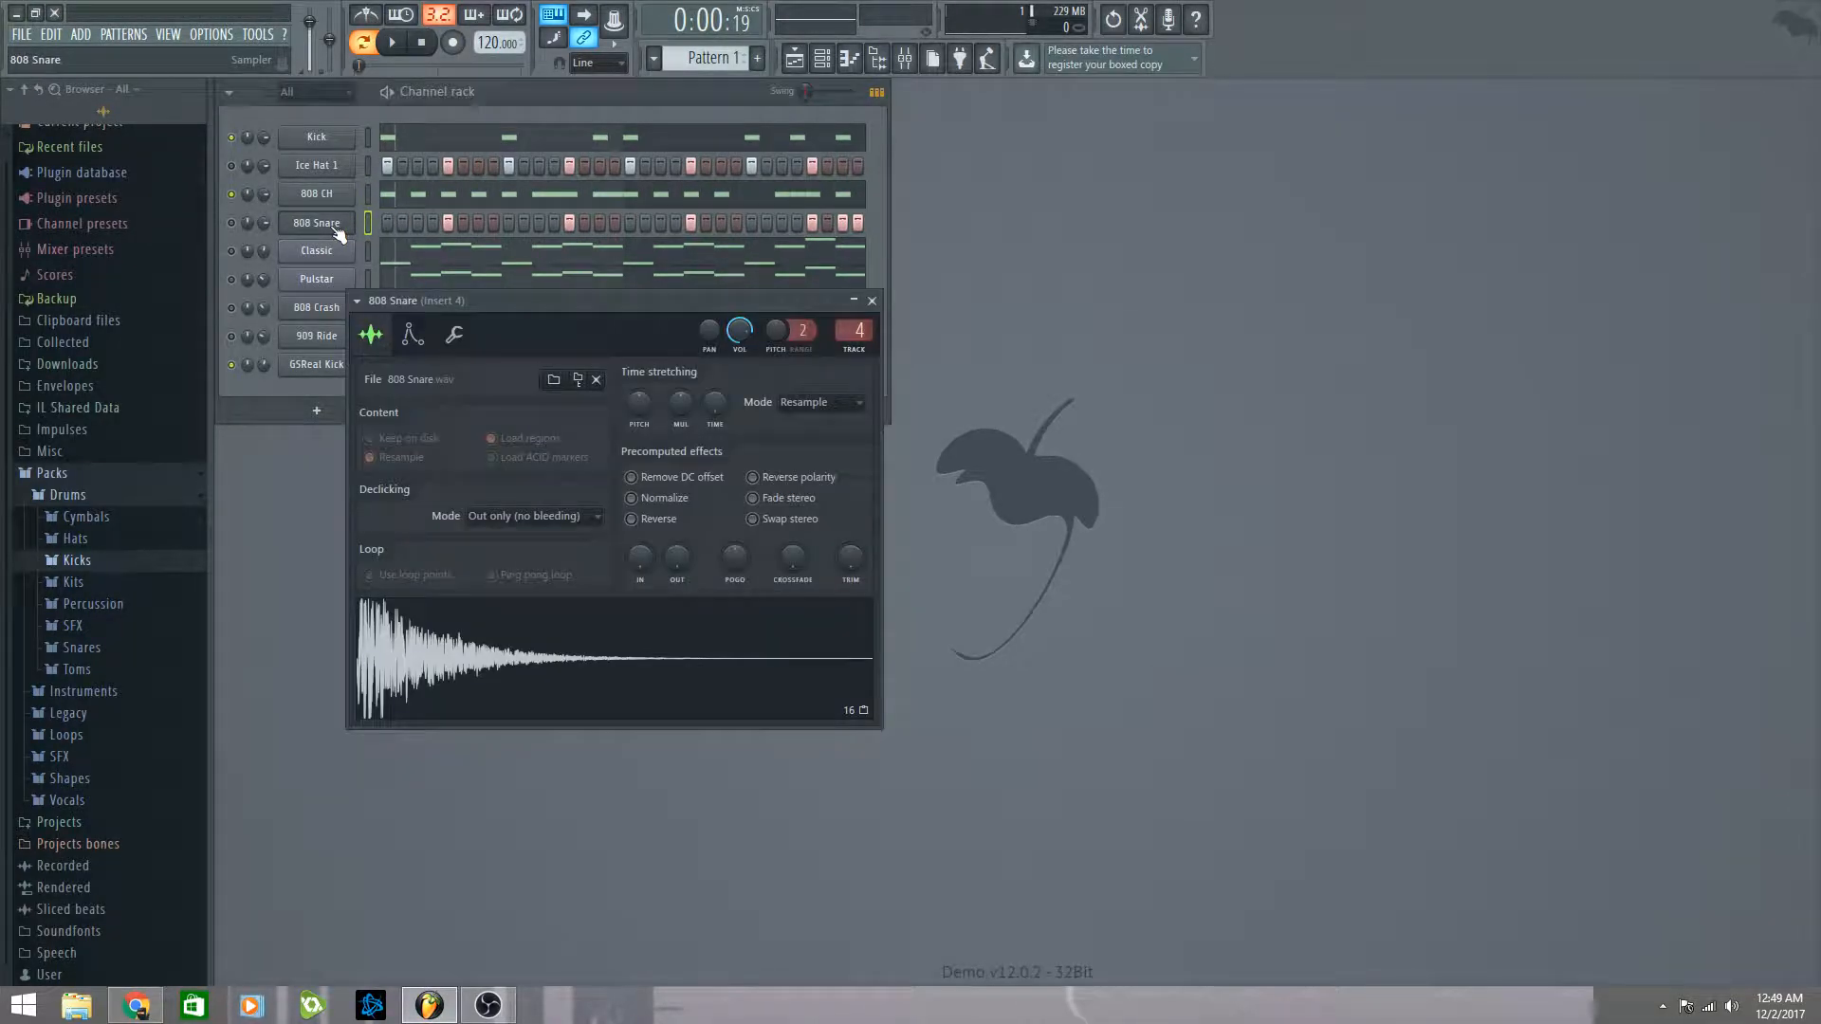
pyautogui.moveTo(509, 301); pyautogui.dragTo(1196, 287)
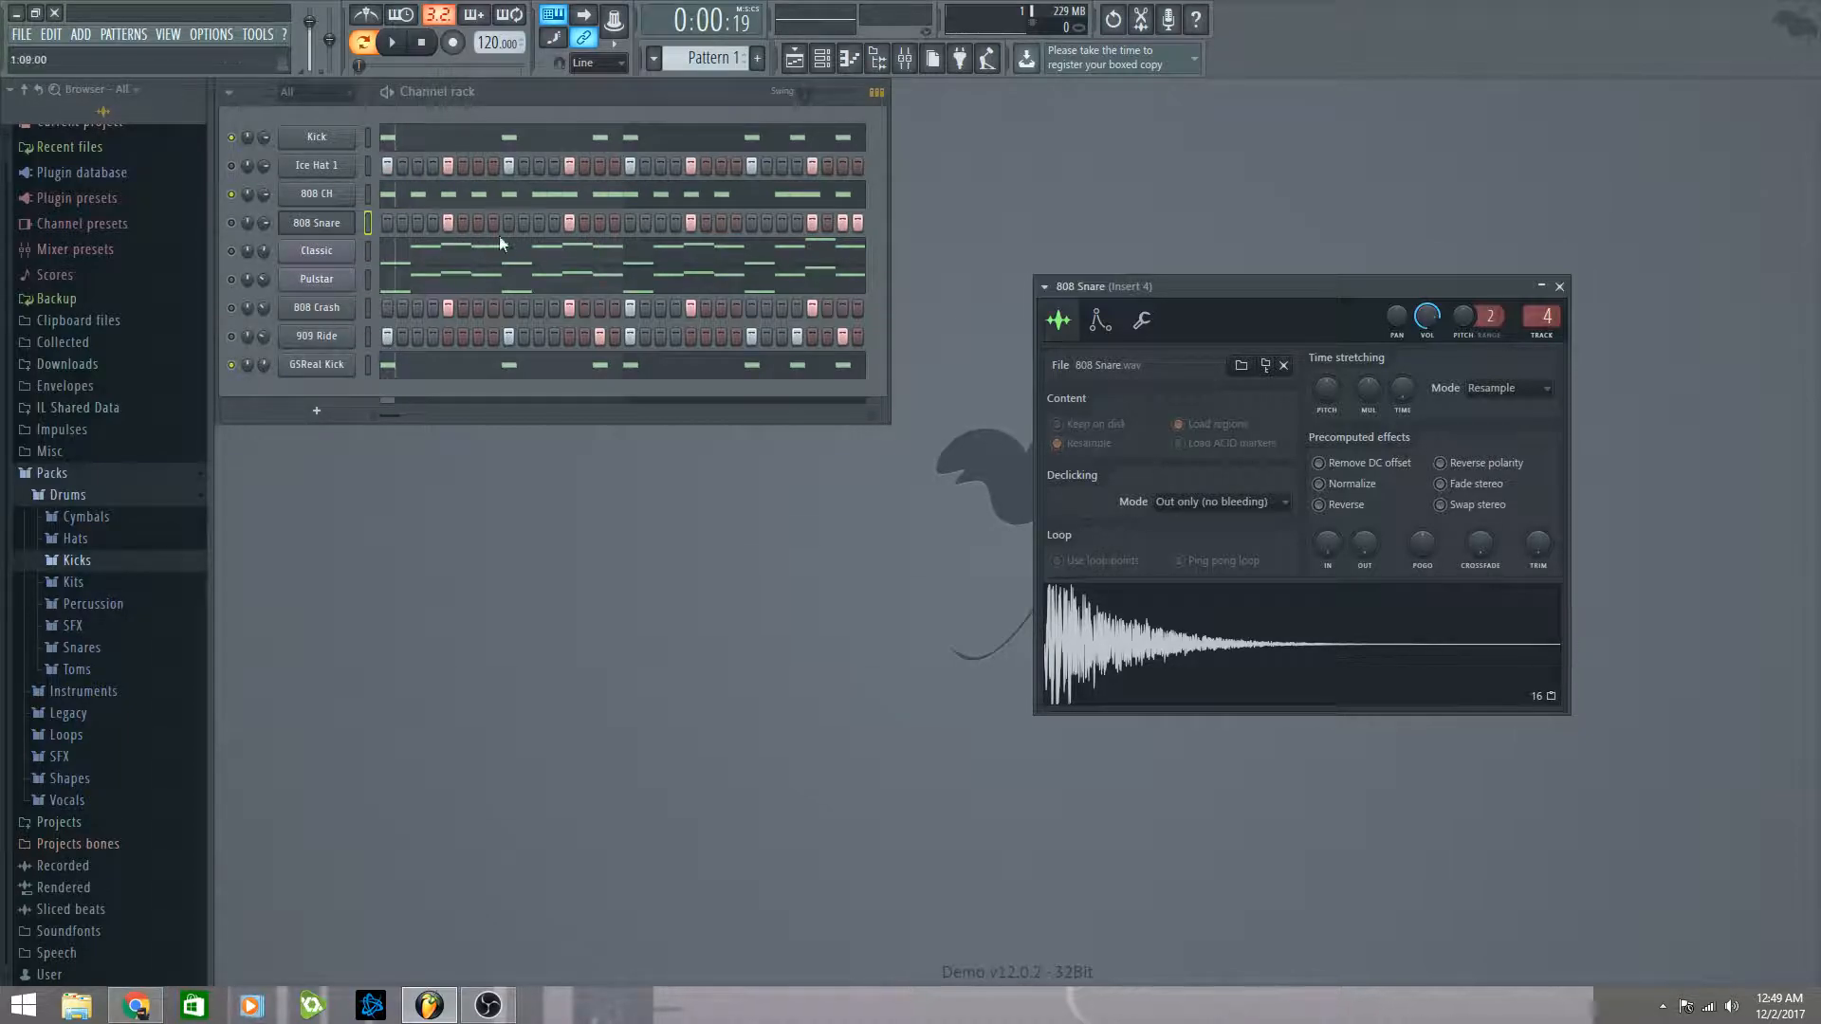
pyautogui.click(450, 224)
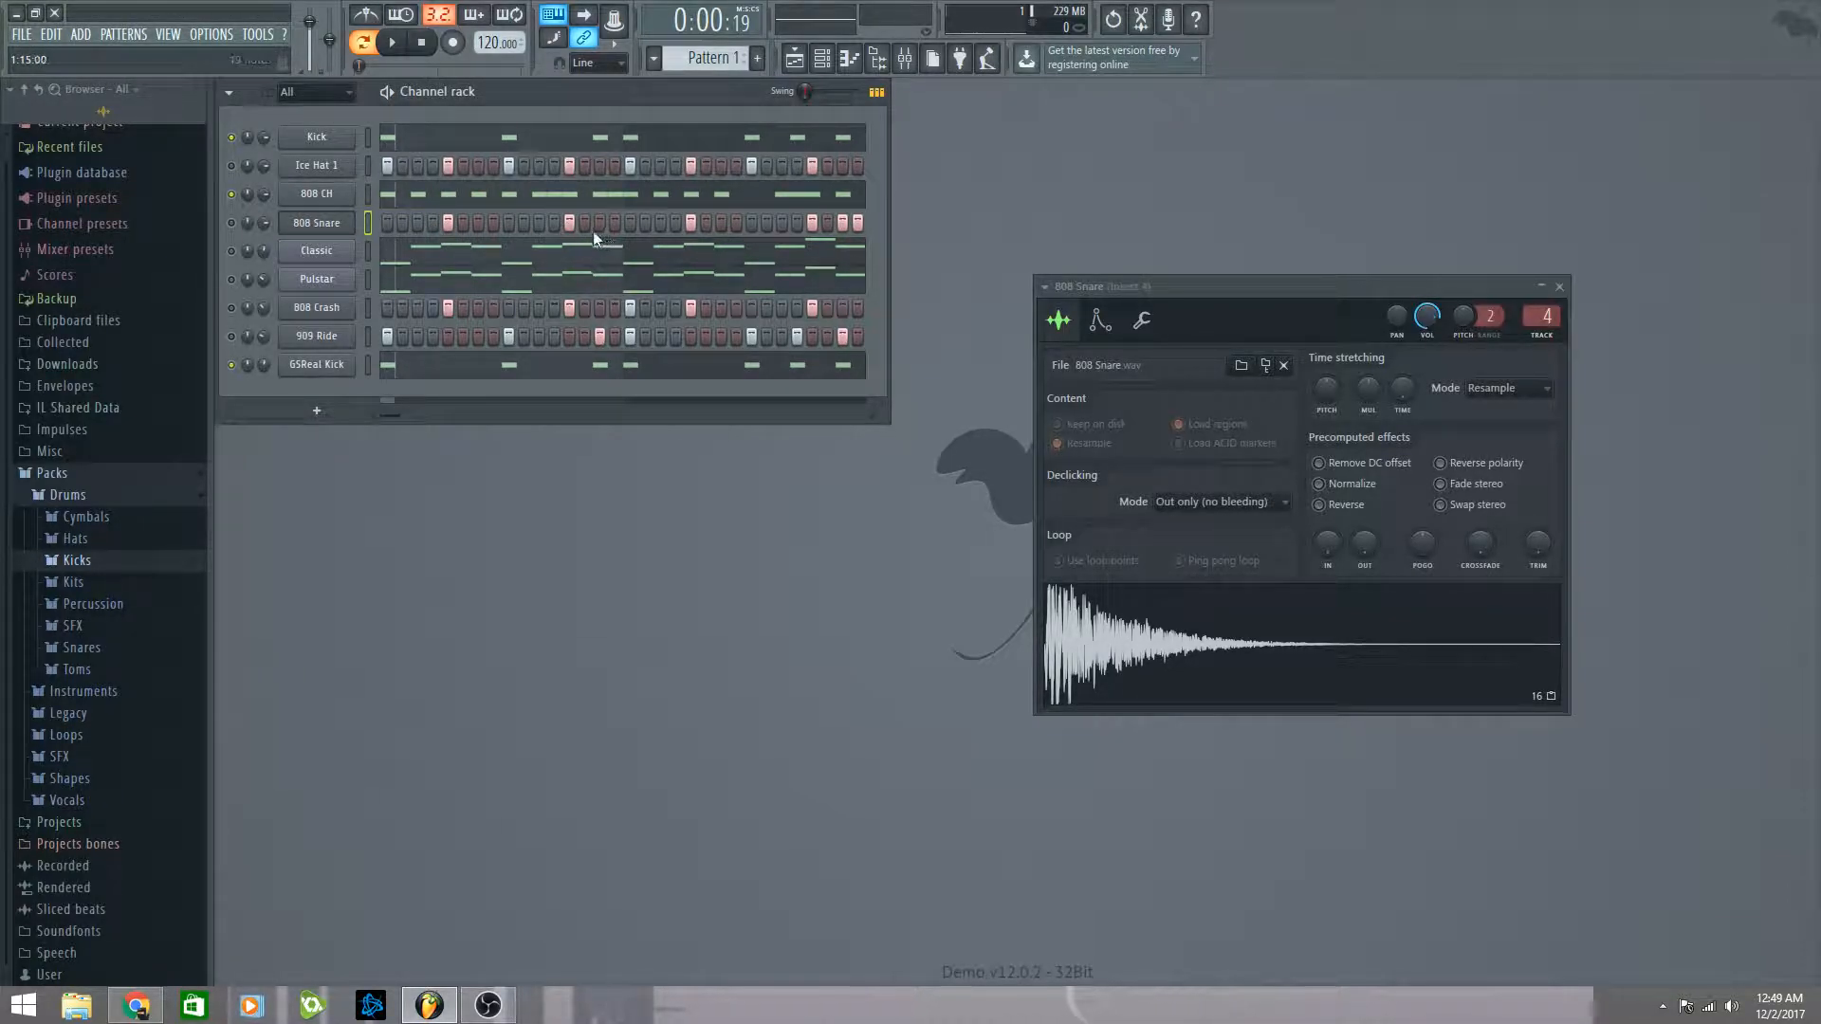
# Step: Solo the 808 Snare channel and play its step pattern alone
pyautogui.rightClick(351, 176)
pyautogui.click(504, 244)
pyautogui.rightClick(232, 224)
pyautogui.click(254, 234)
pyautogui.press('space')
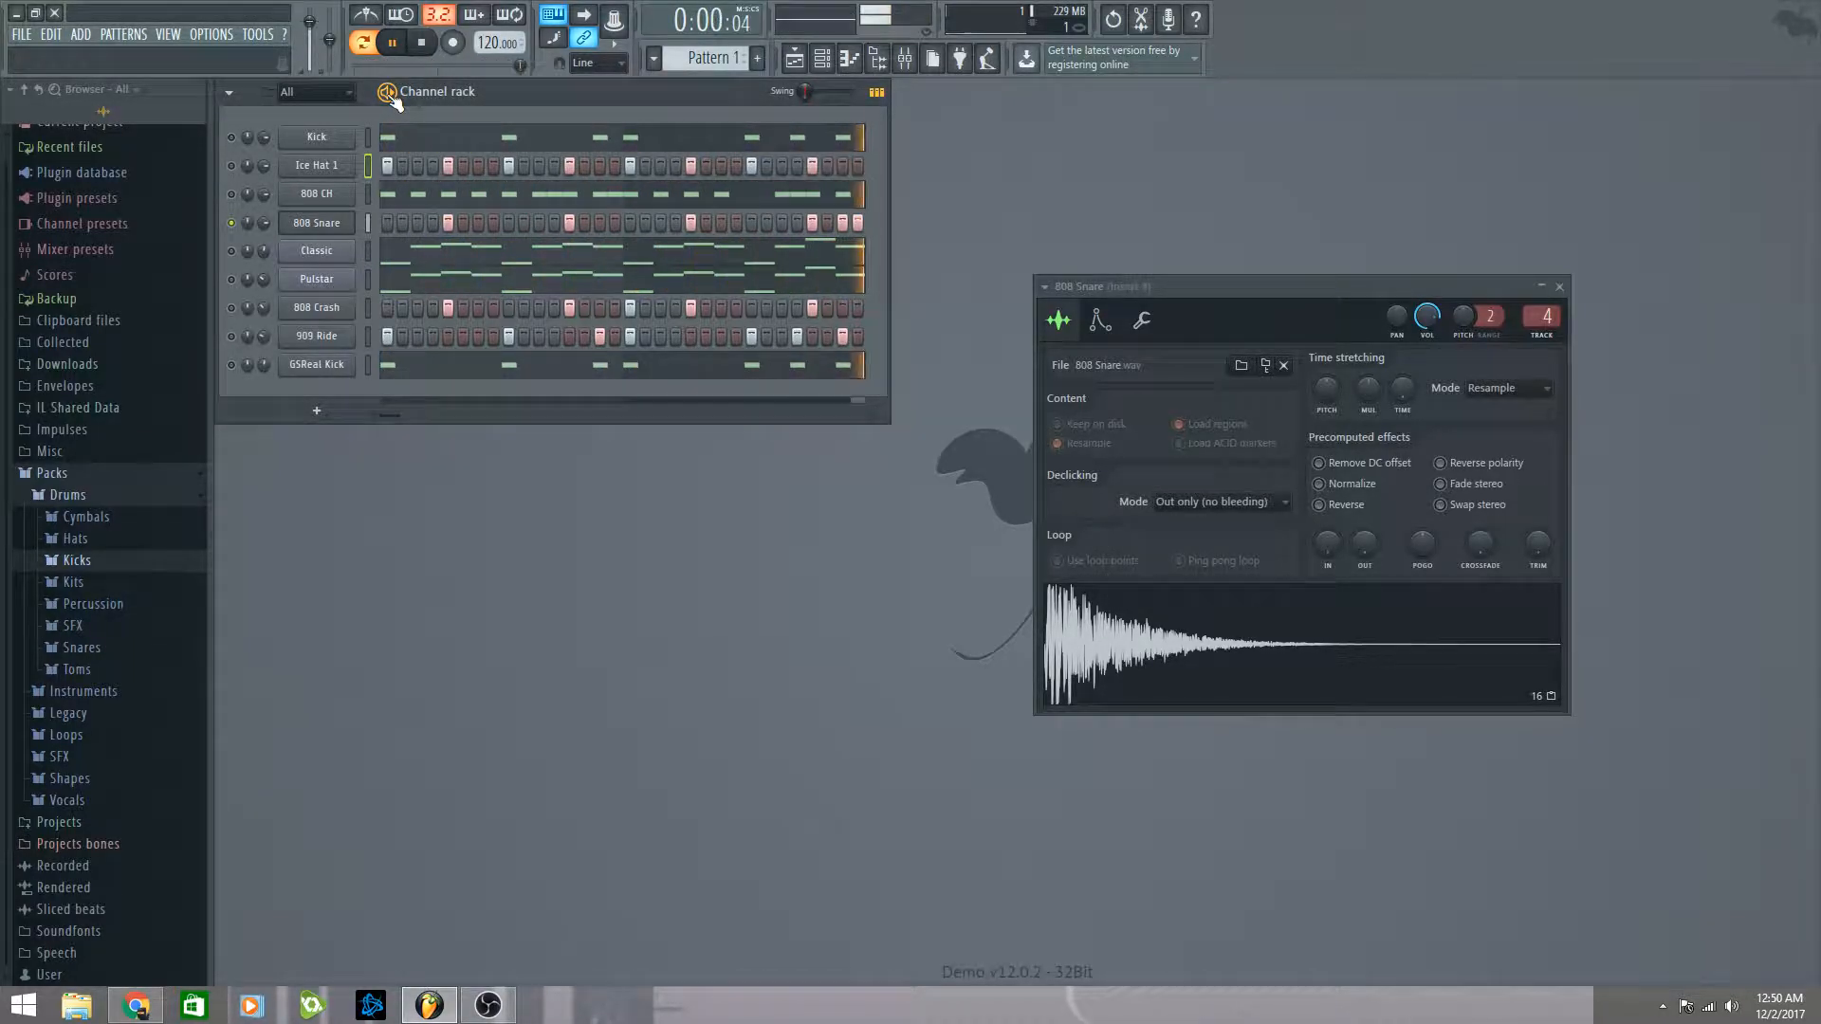
pyautogui.press('space')
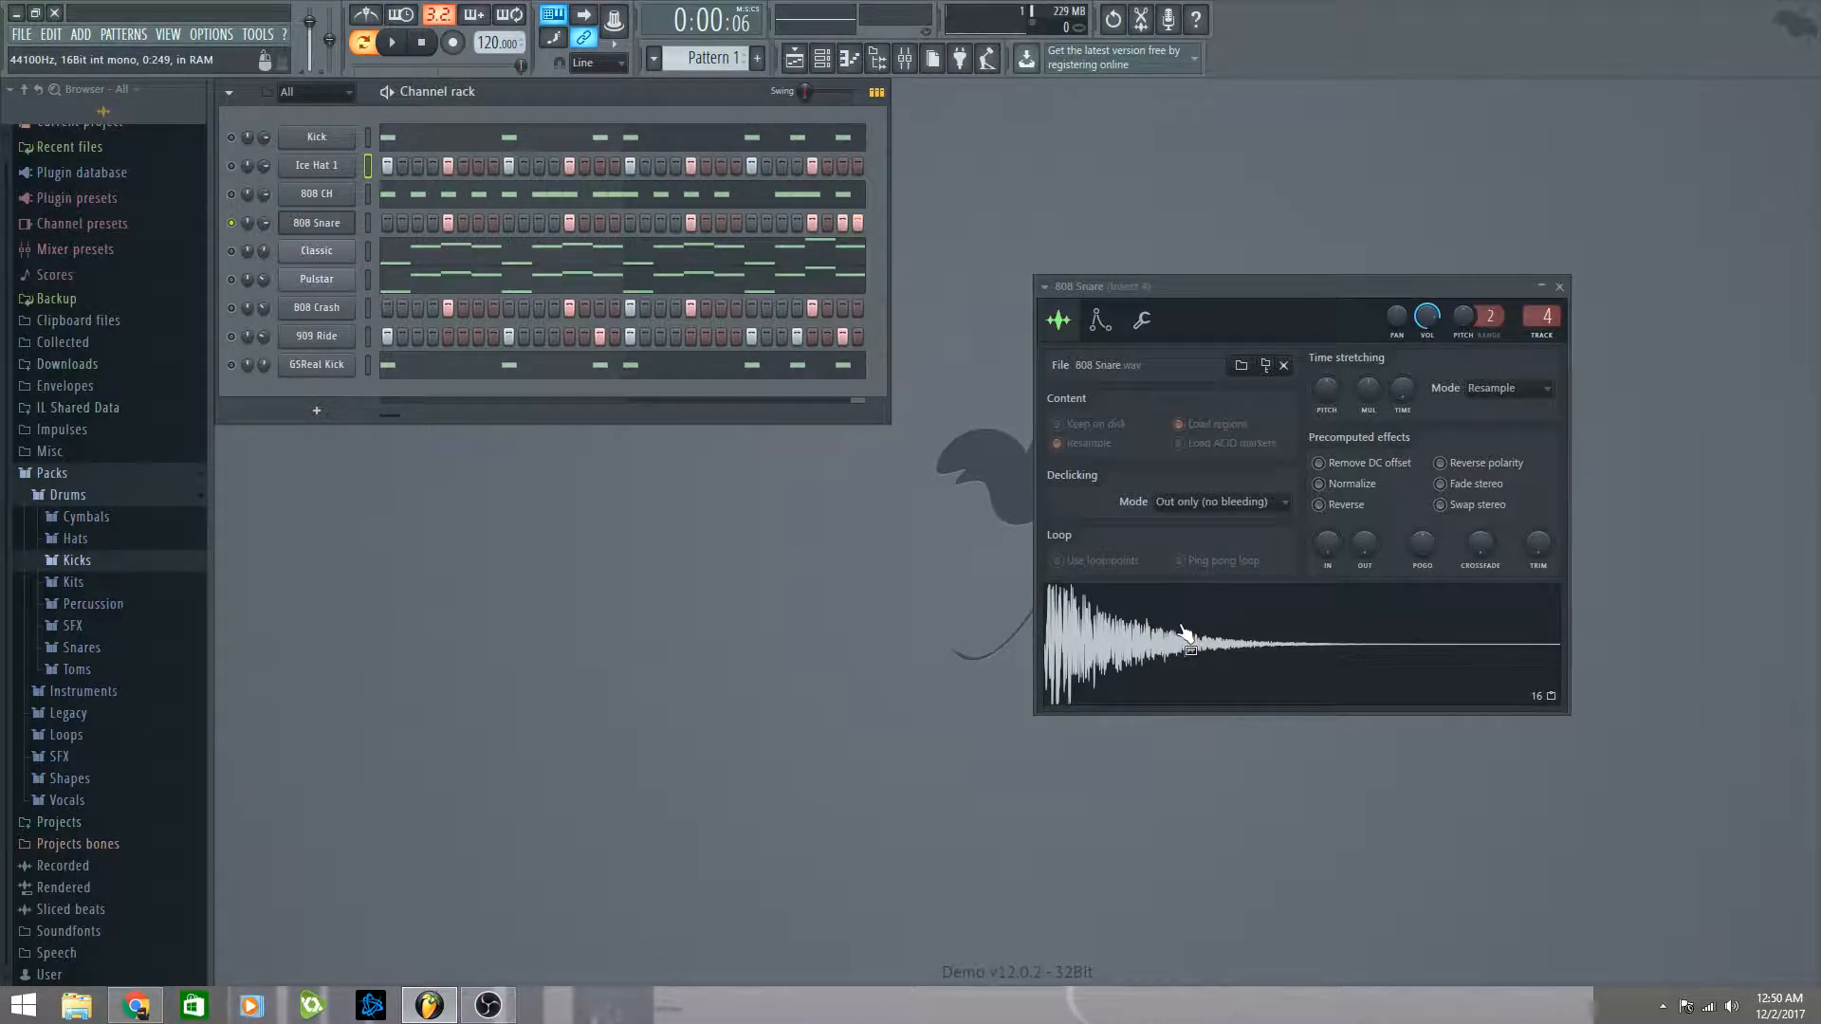
# Step: Audition the 808 Snare channel's sample, and preview the same 808 Snare from the Snares drum pack in the browser
pyautogui.click(1167, 664)
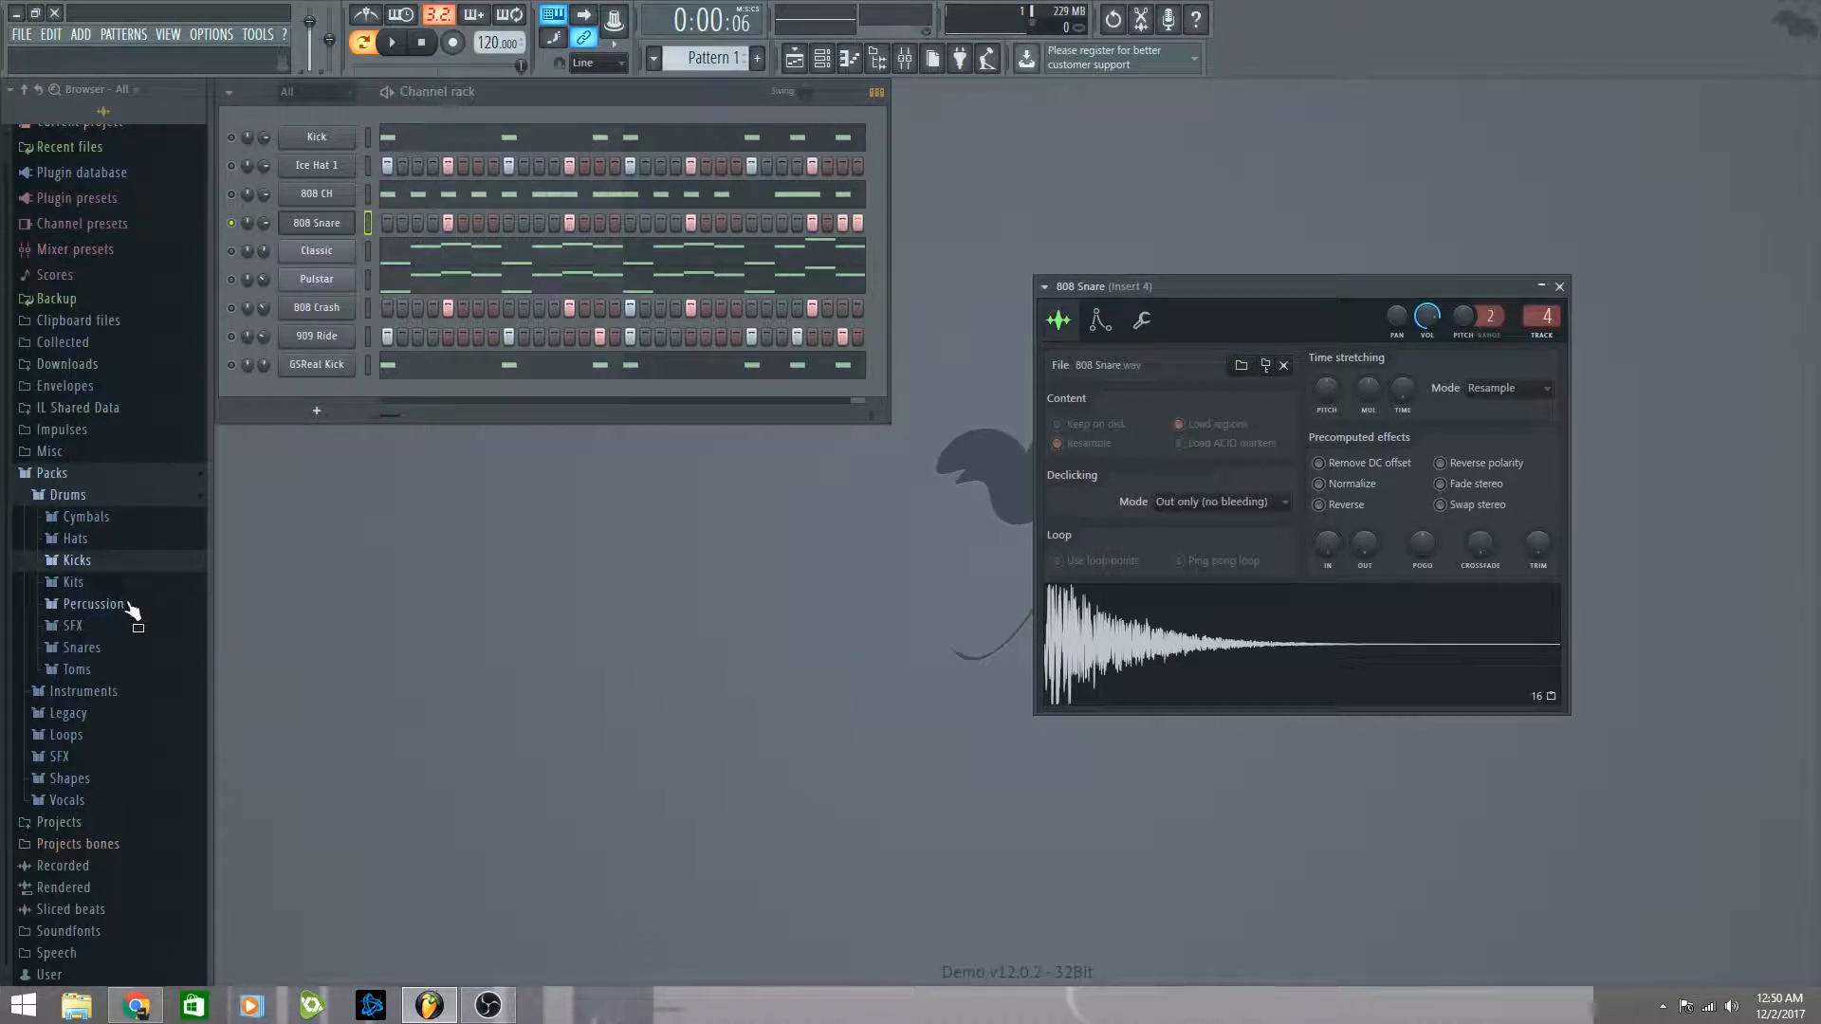
pyautogui.click(70, 581)
pyautogui.click(72, 582)
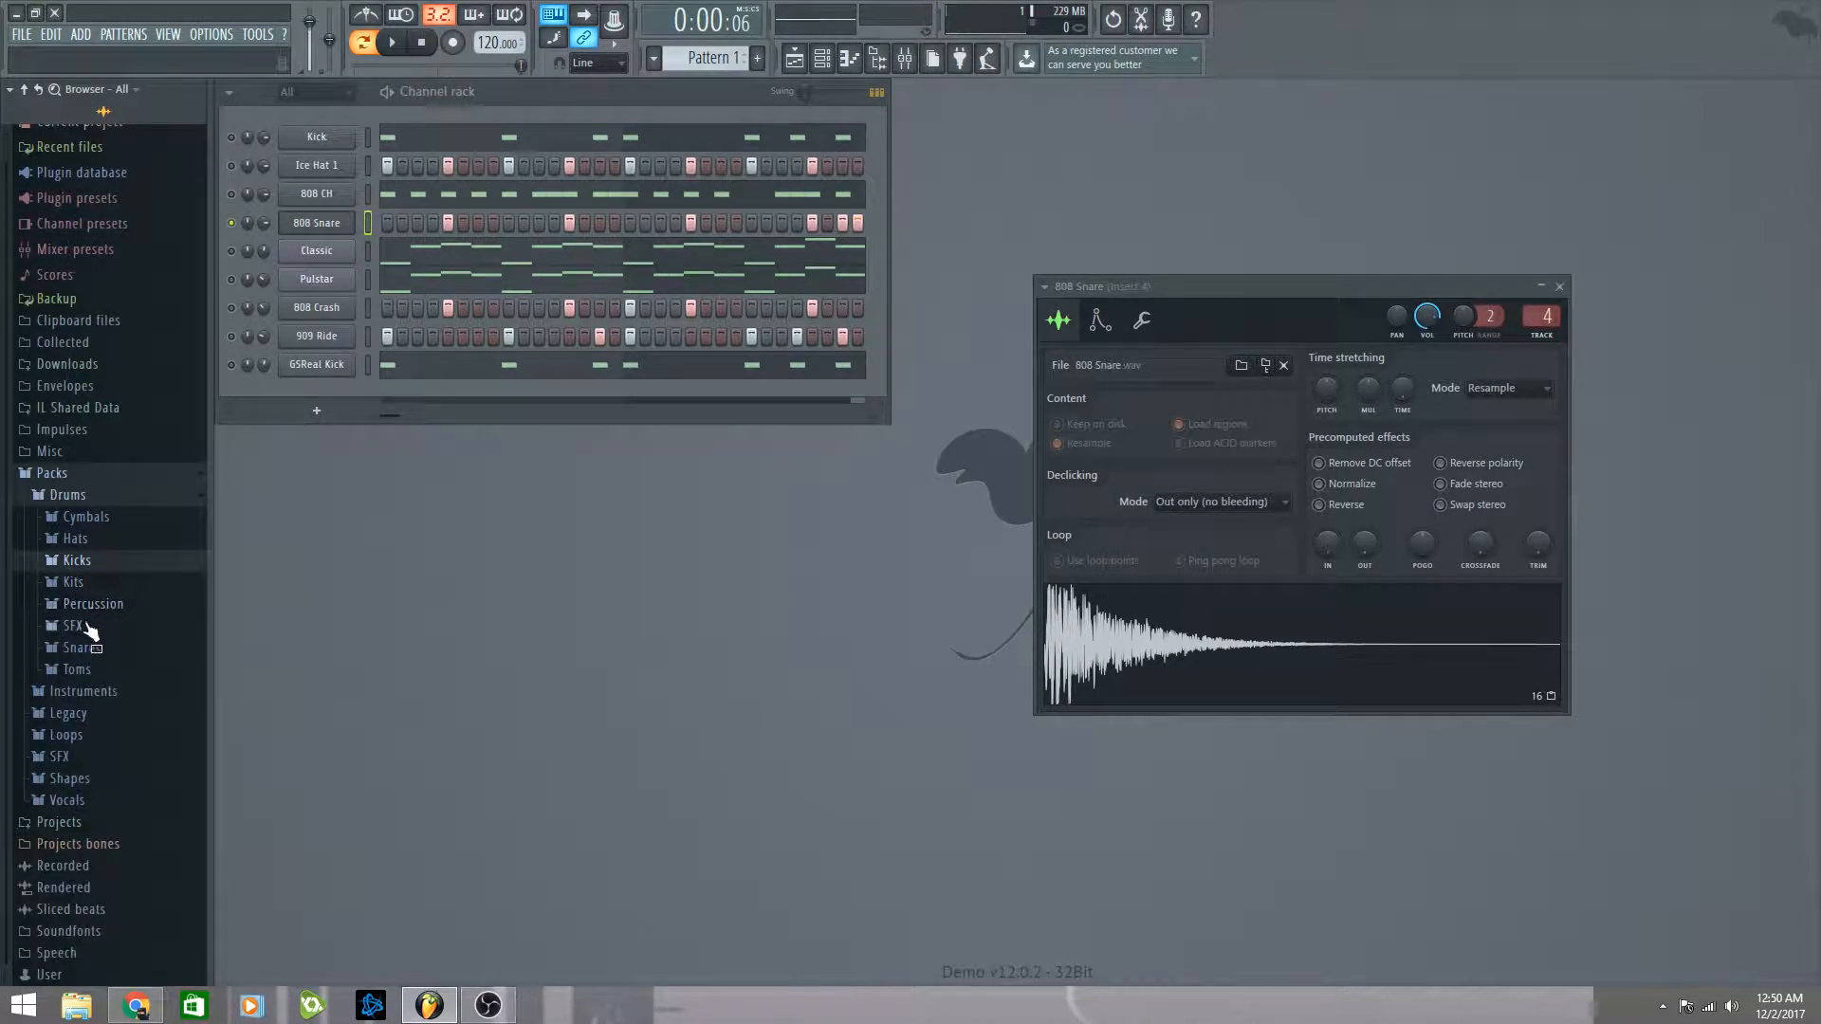
pyautogui.click(81, 647)
pyautogui.scroll(-3, 81, 531)
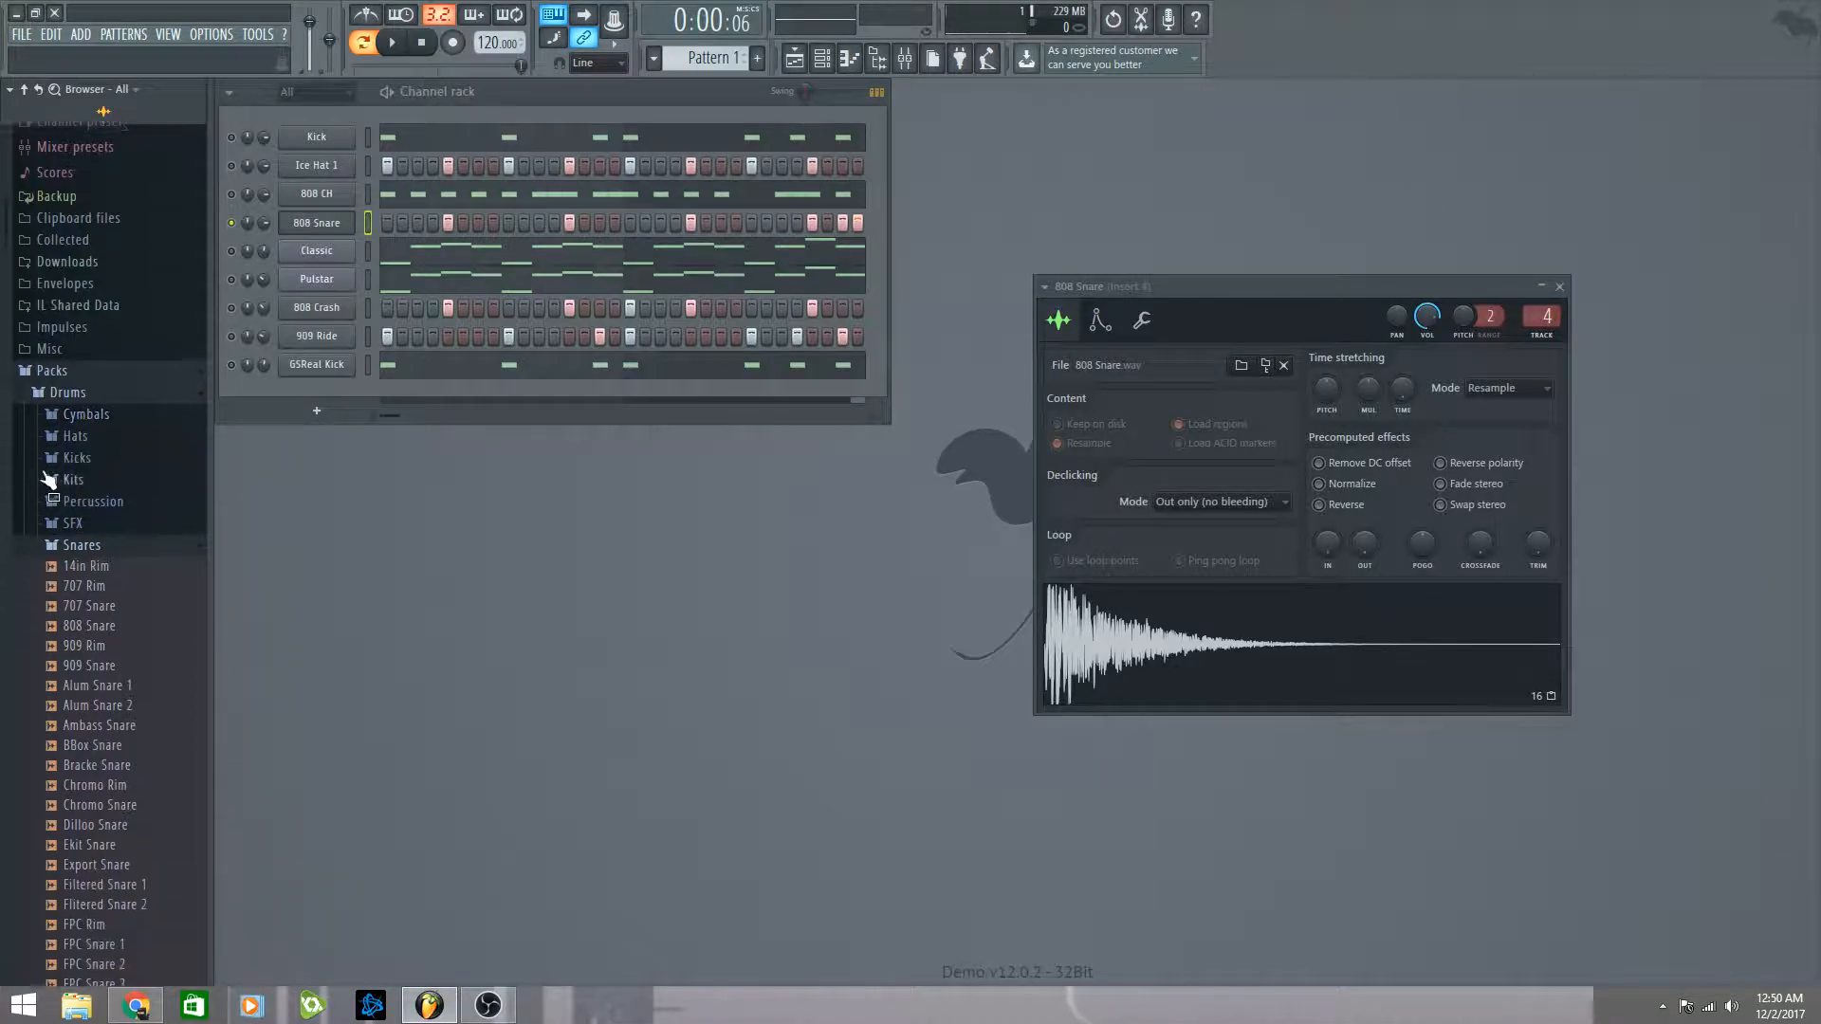
pyautogui.scroll(-3, 114, 475)
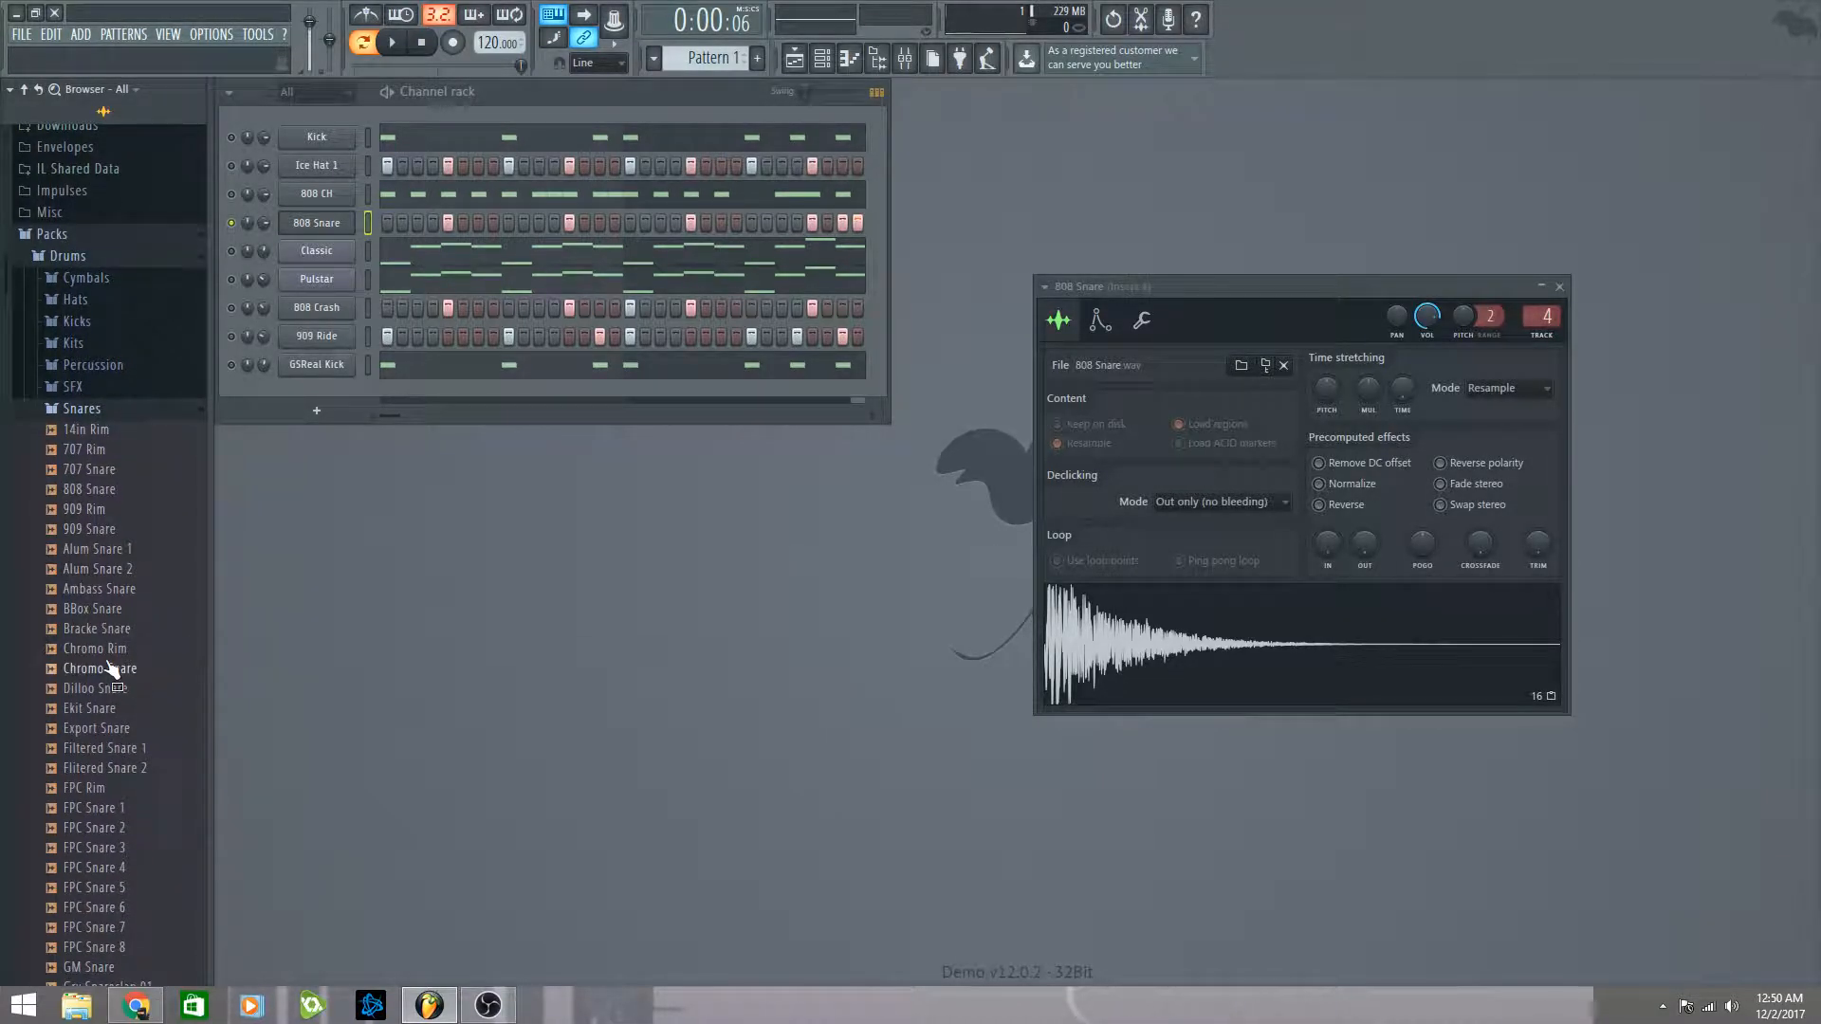
pyautogui.click(92, 496)
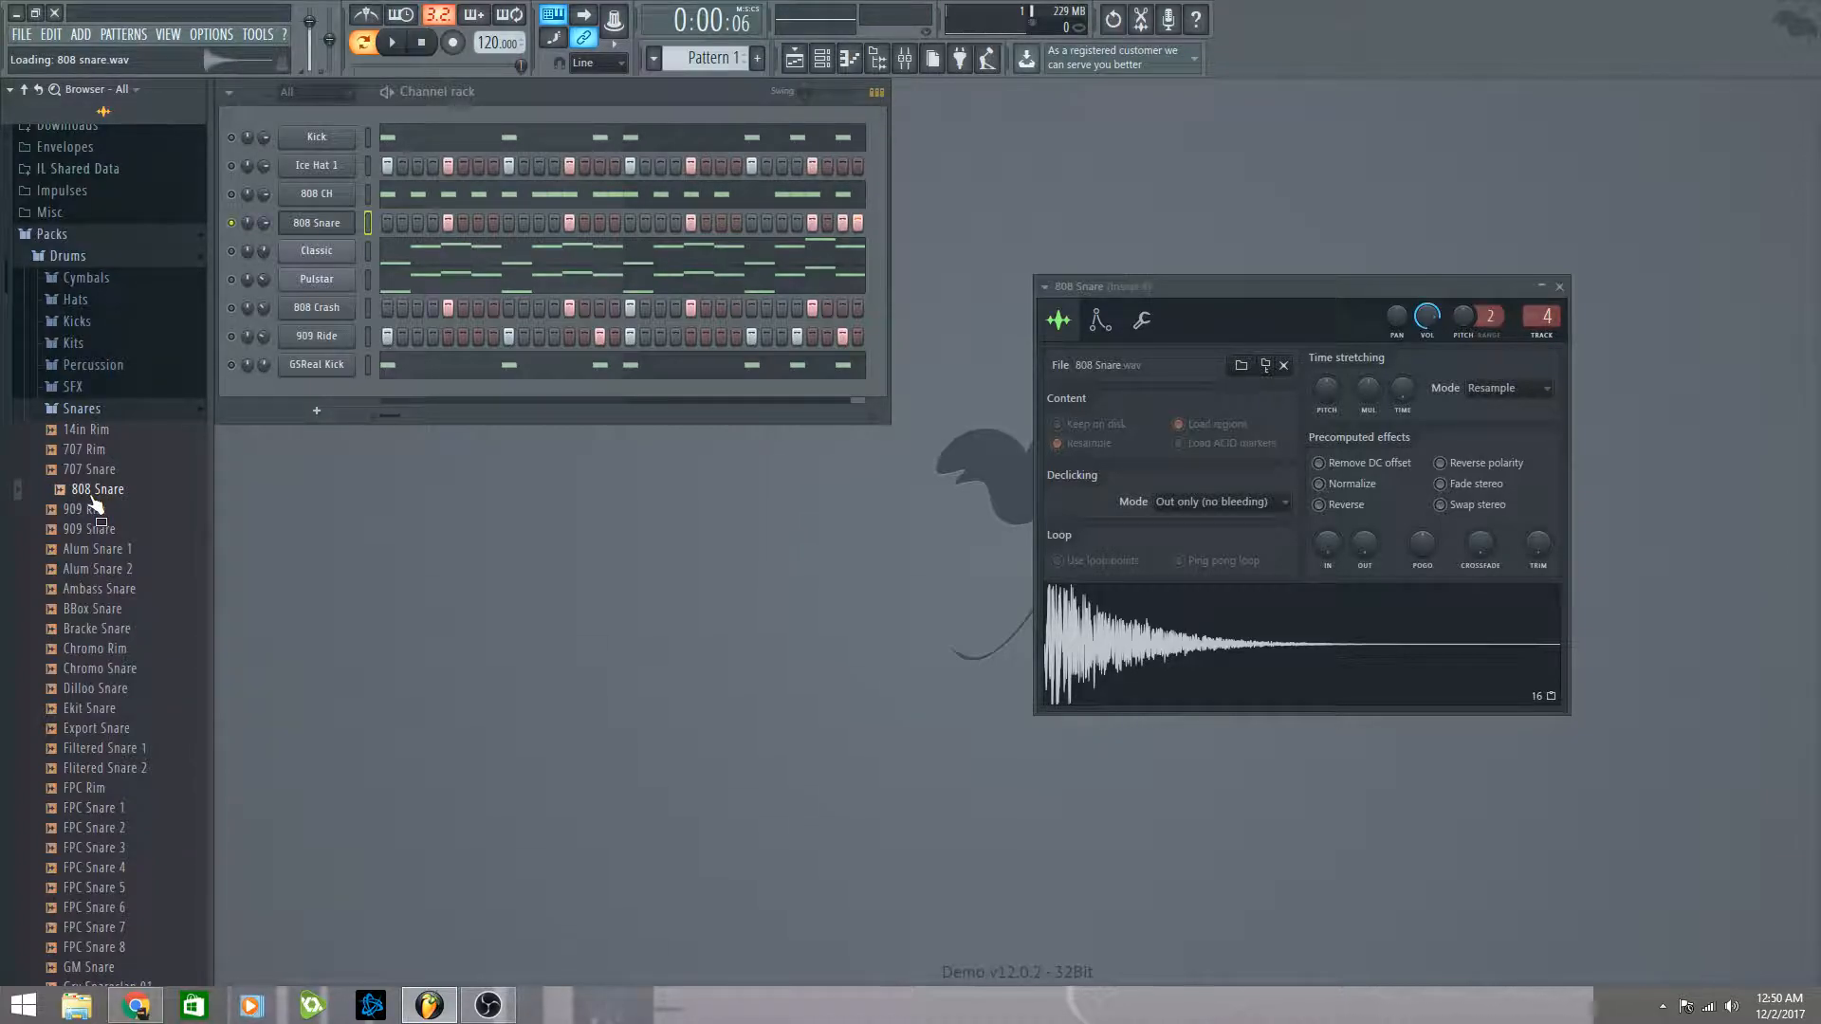
# Step: Preview 909 Rim and compare the 909 Snare and 808 Snare samples in the Snares folder
pyautogui.scroll(-4, 99, 643)
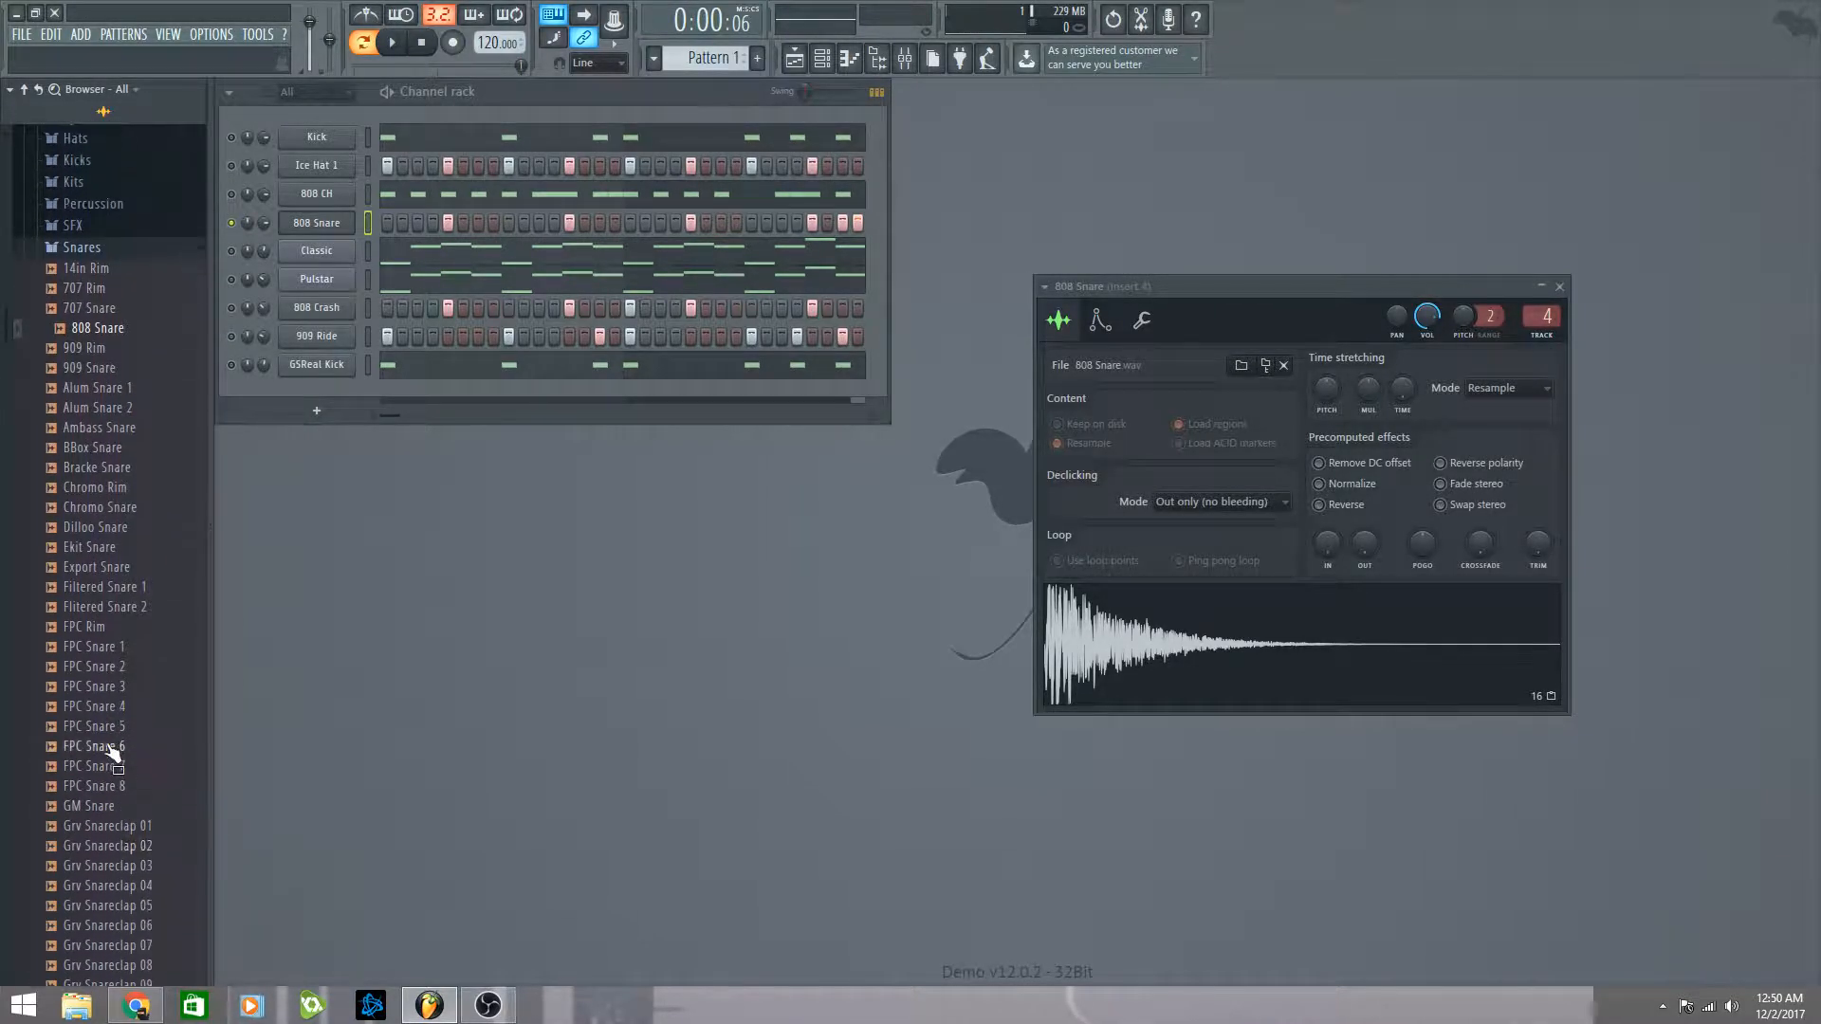
pyautogui.scroll(1, 111, 752)
pyautogui.click(94, 390)
pyautogui.click(90, 410)
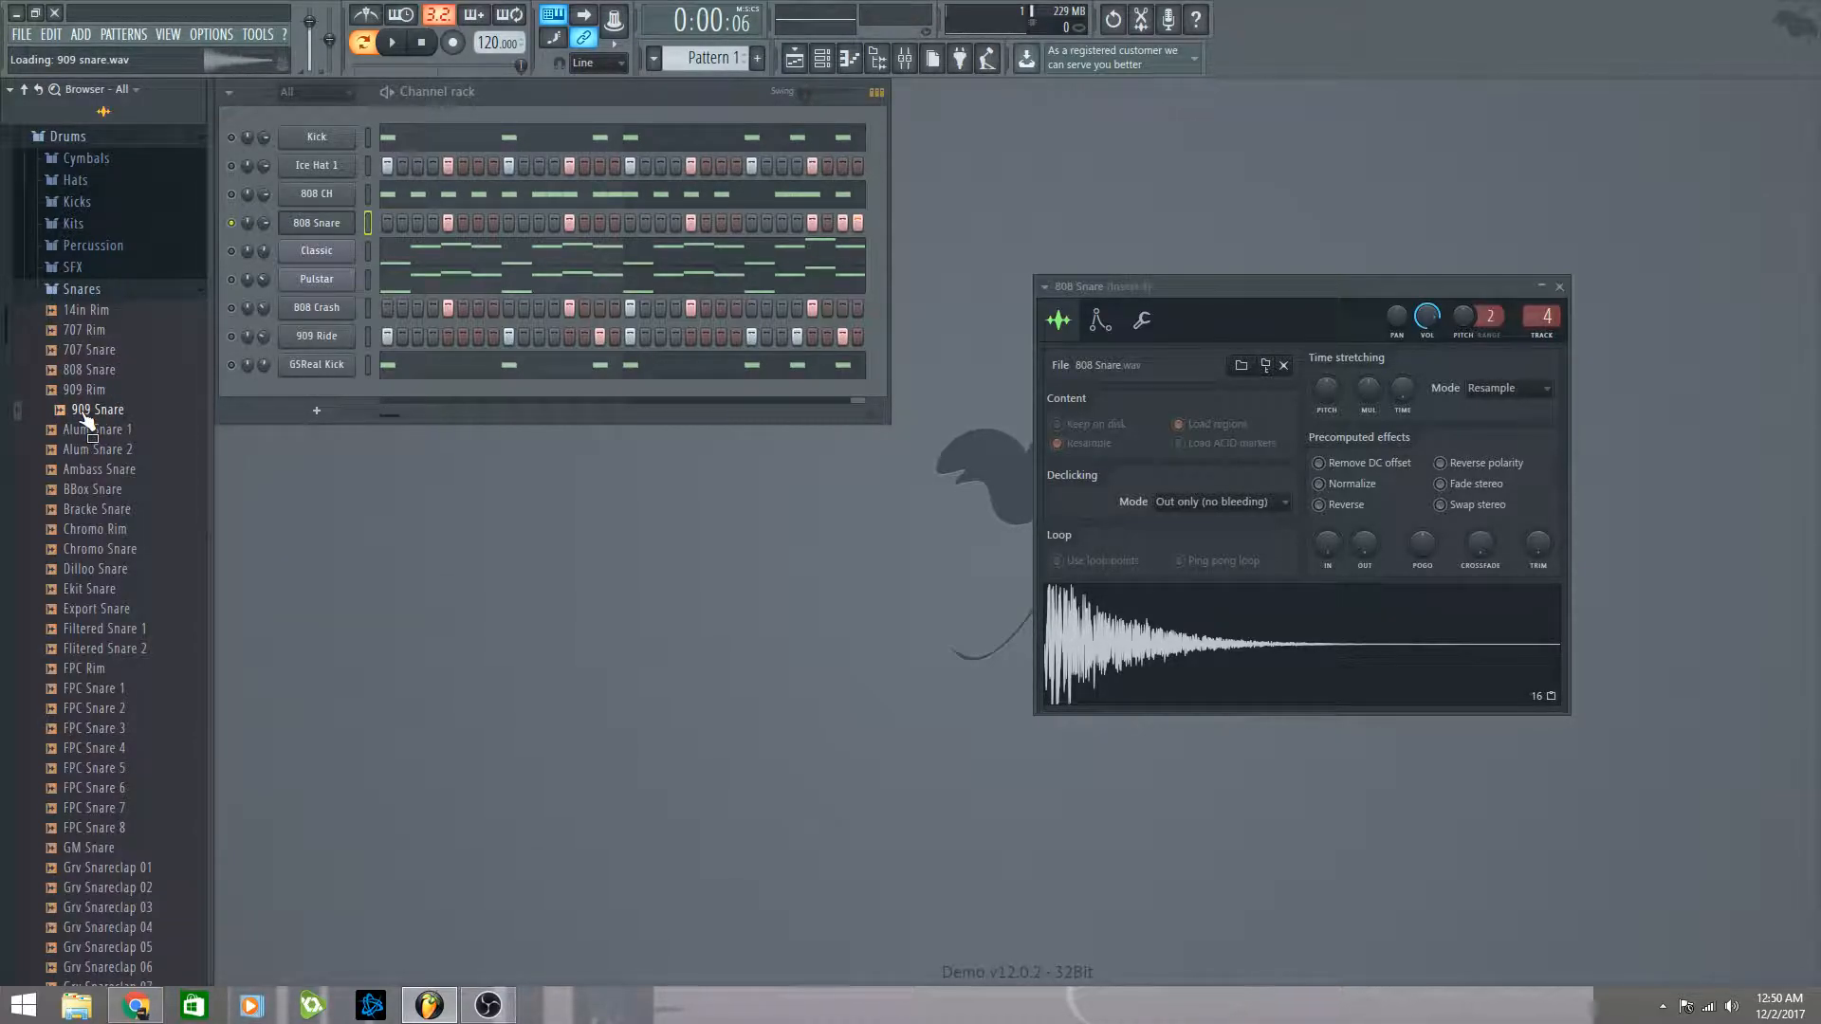
pyautogui.click(100, 372)
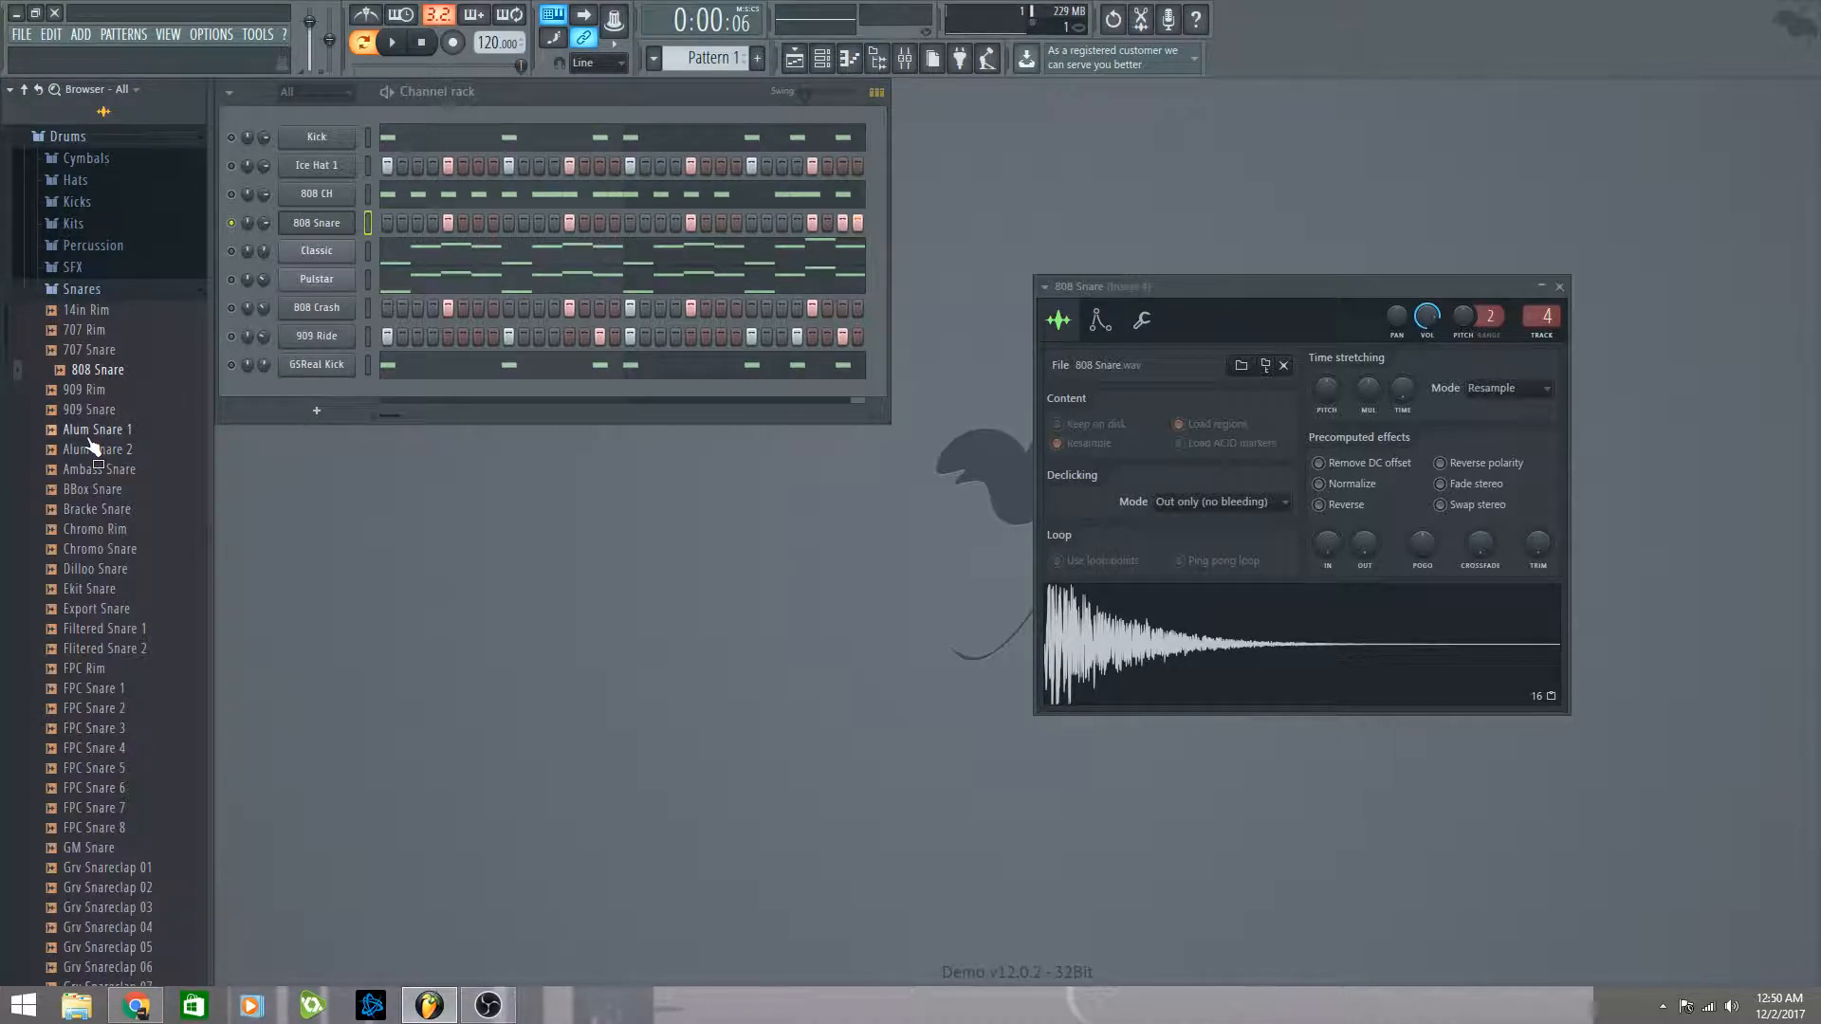
pyautogui.click(91, 411)
# Step: Preview the FPC Snare 1, GM Snare and Grv Snareclap 16 samples in the Snares folder
pyautogui.scroll(-6, 112, 526)
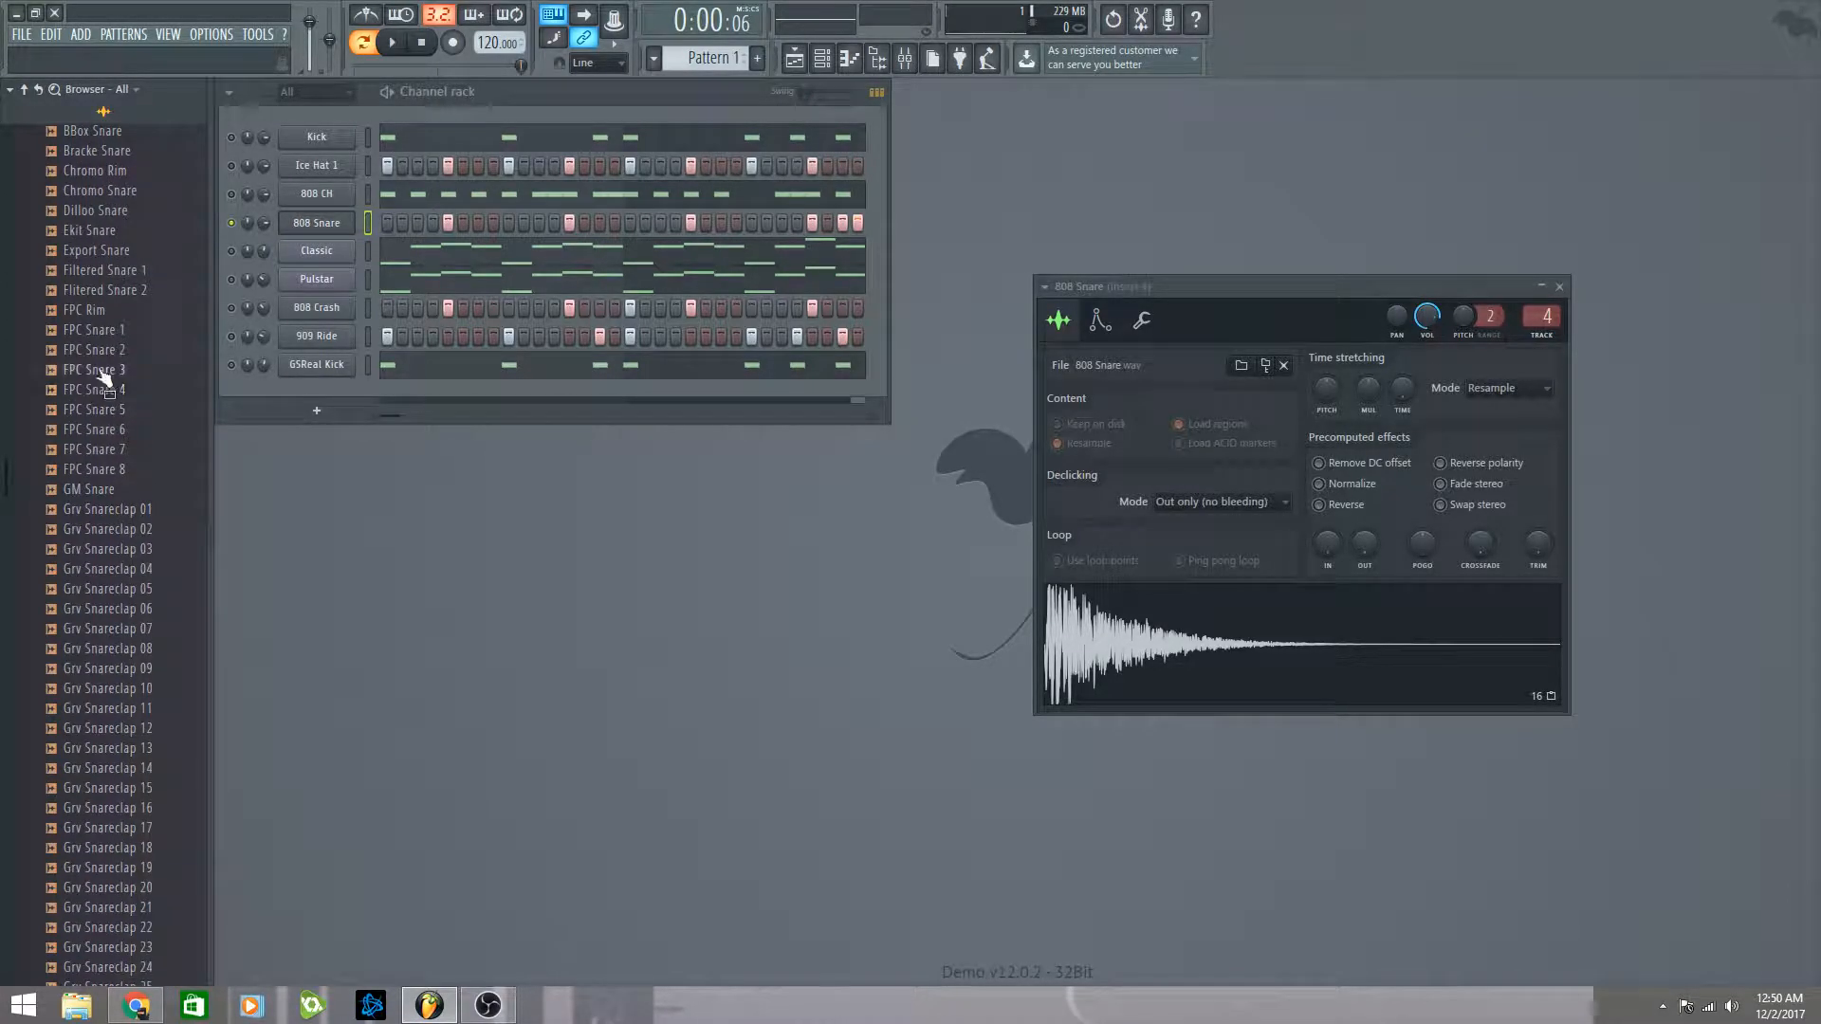
pyautogui.click(100, 330)
pyautogui.click(103, 494)
pyautogui.click(100, 496)
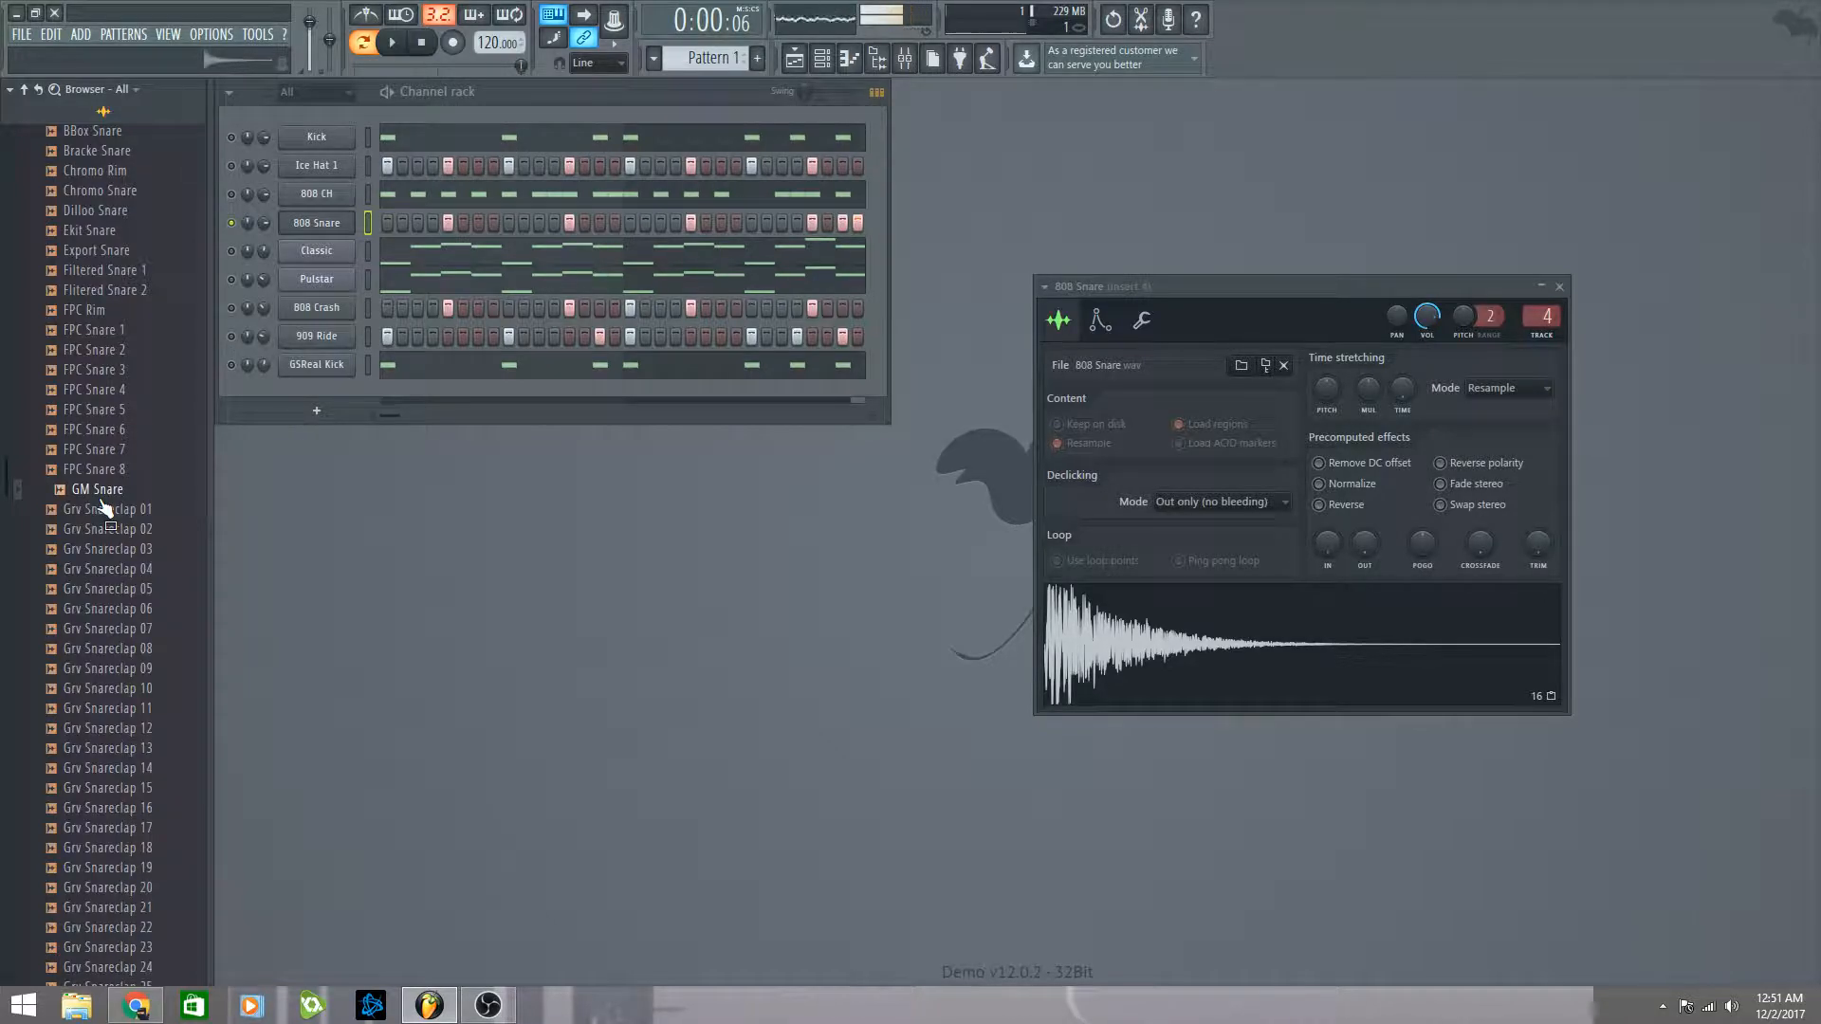
pyautogui.scroll(-4, 103, 512)
pyautogui.click(98, 575)
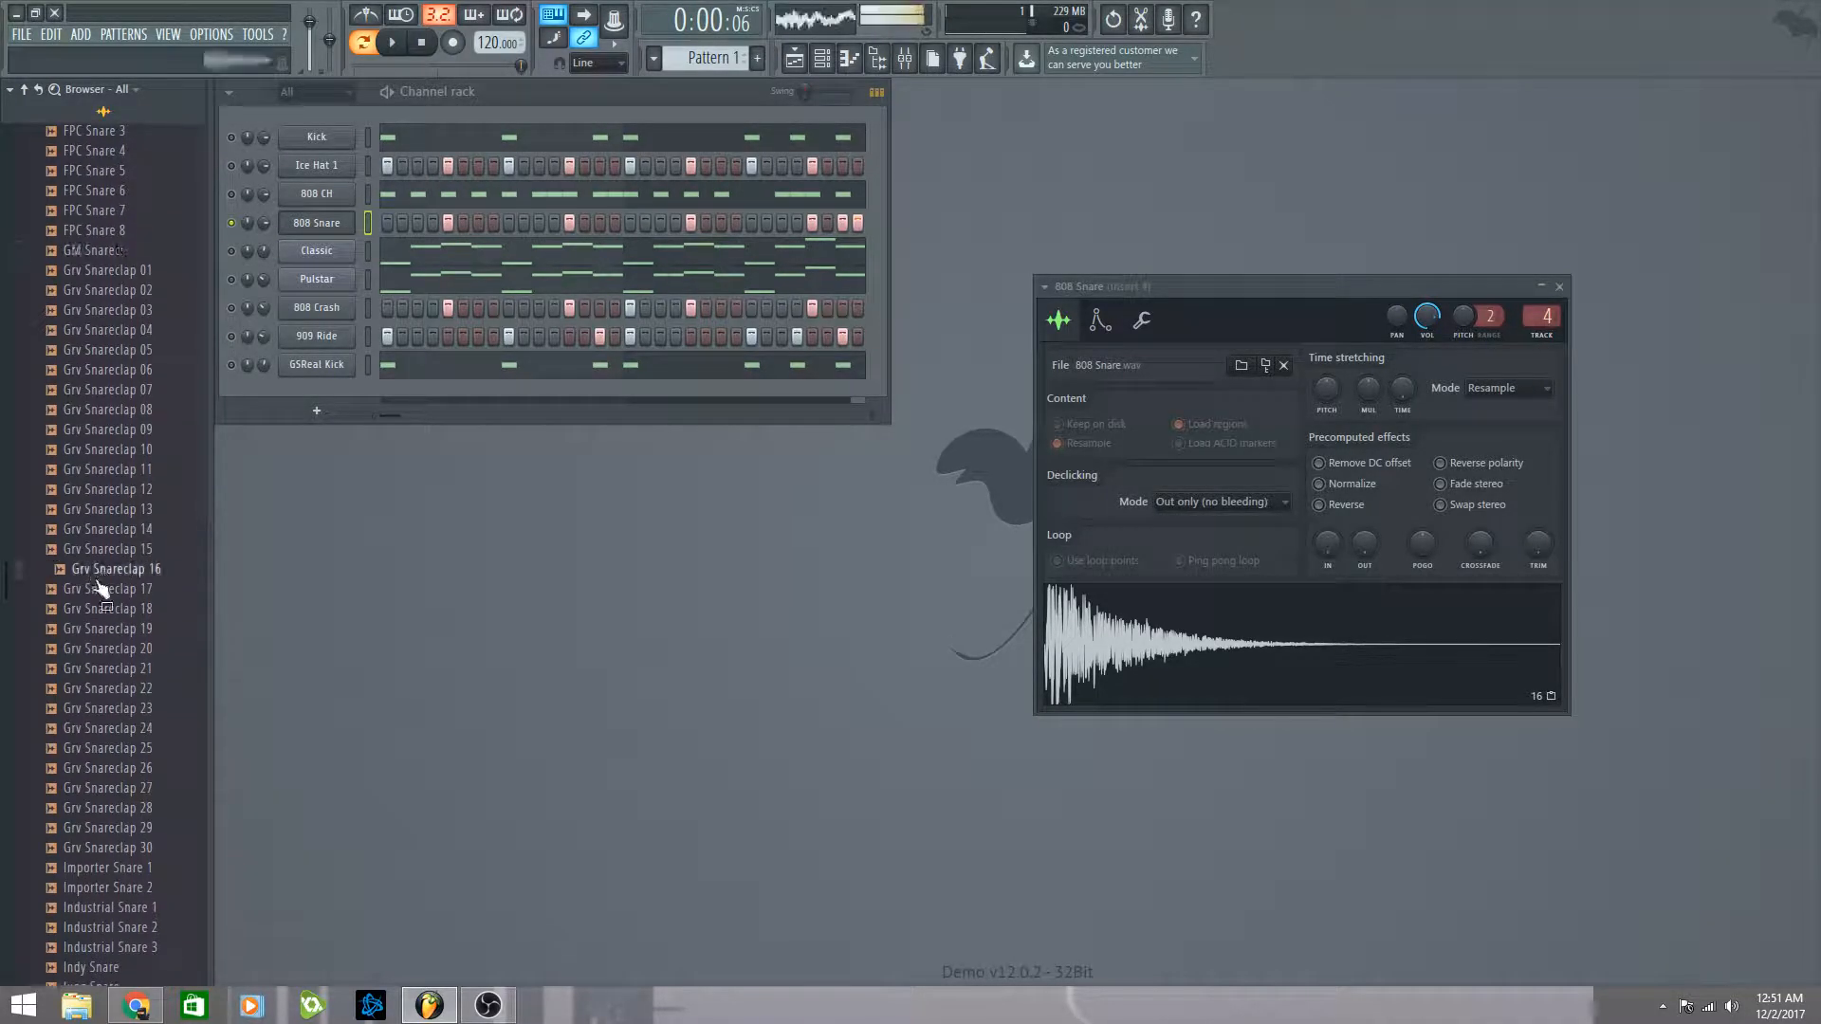
pyautogui.click(110, 573)
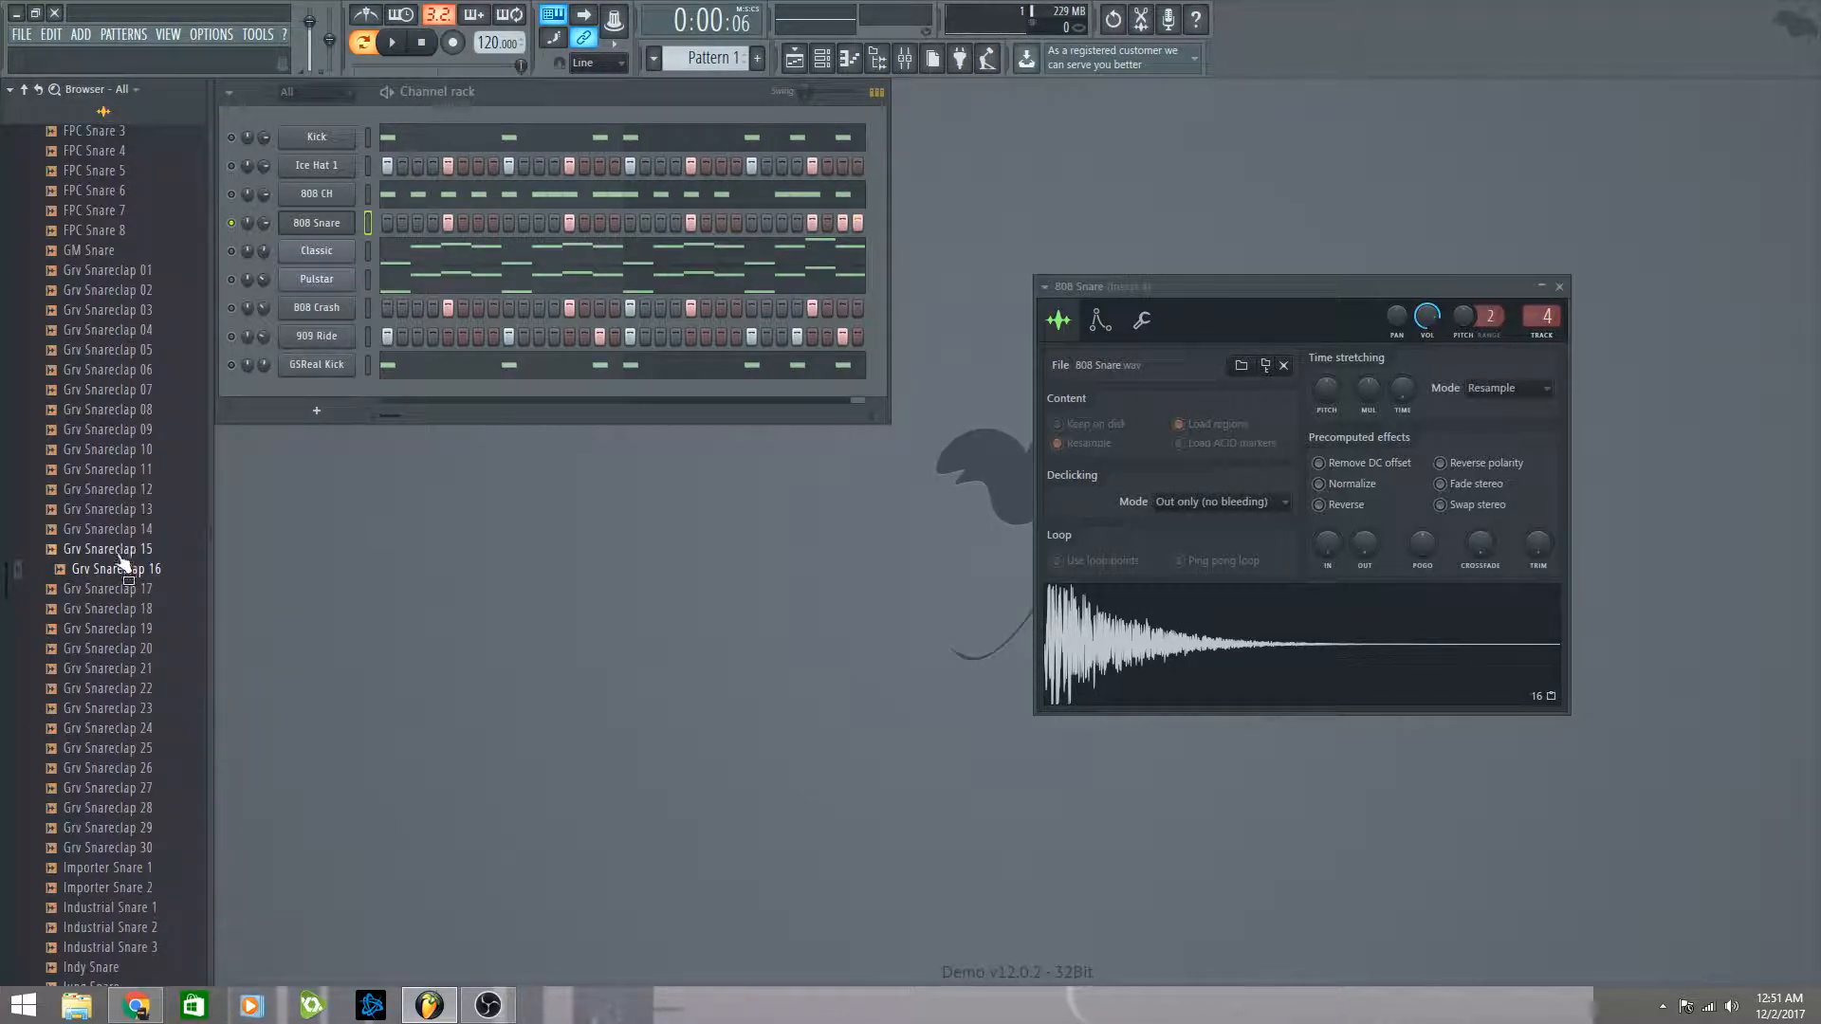
# Step: Preview the 808 Snare sample in the Snares folder again and look over the rest of the snare list
pyautogui.scroll(10, 85, 289)
pyautogui.click(99, 372)
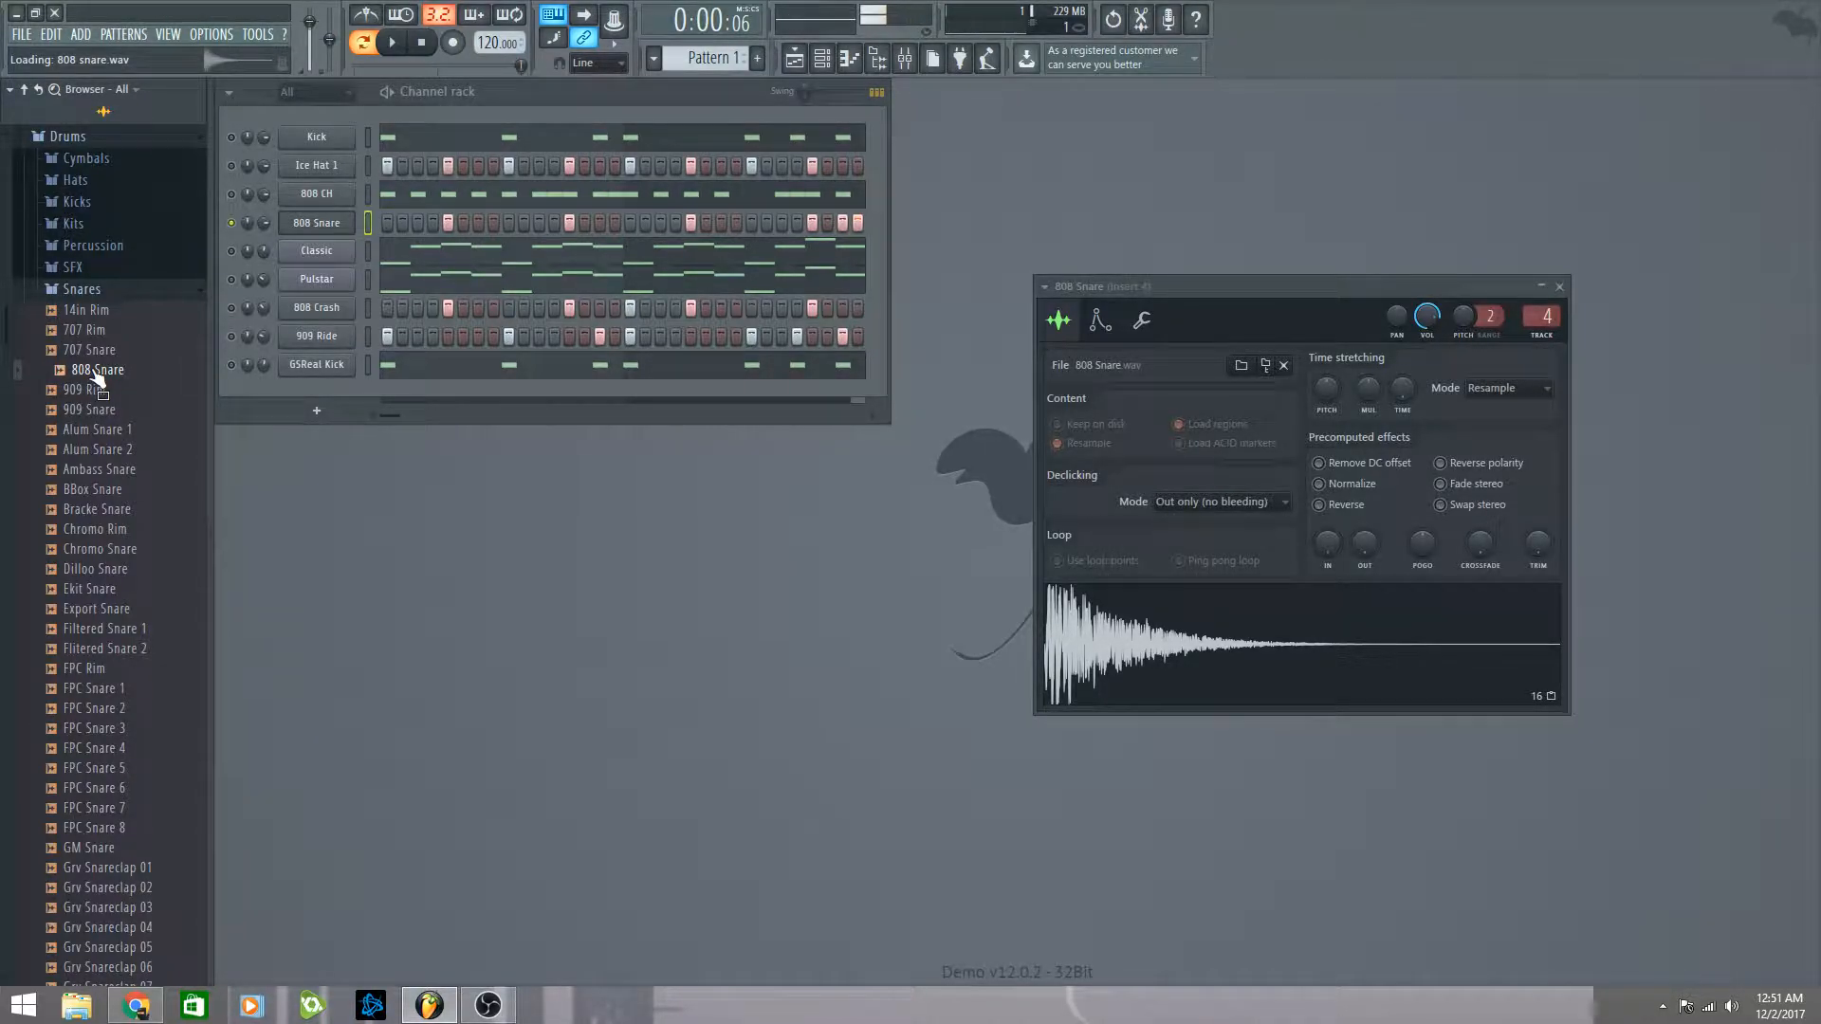
pyautogui.scroll(-8, 101, 373)
pyautogui.scroll(-5, 101, 373)
pyautogui.scroll(15, 124, 568)
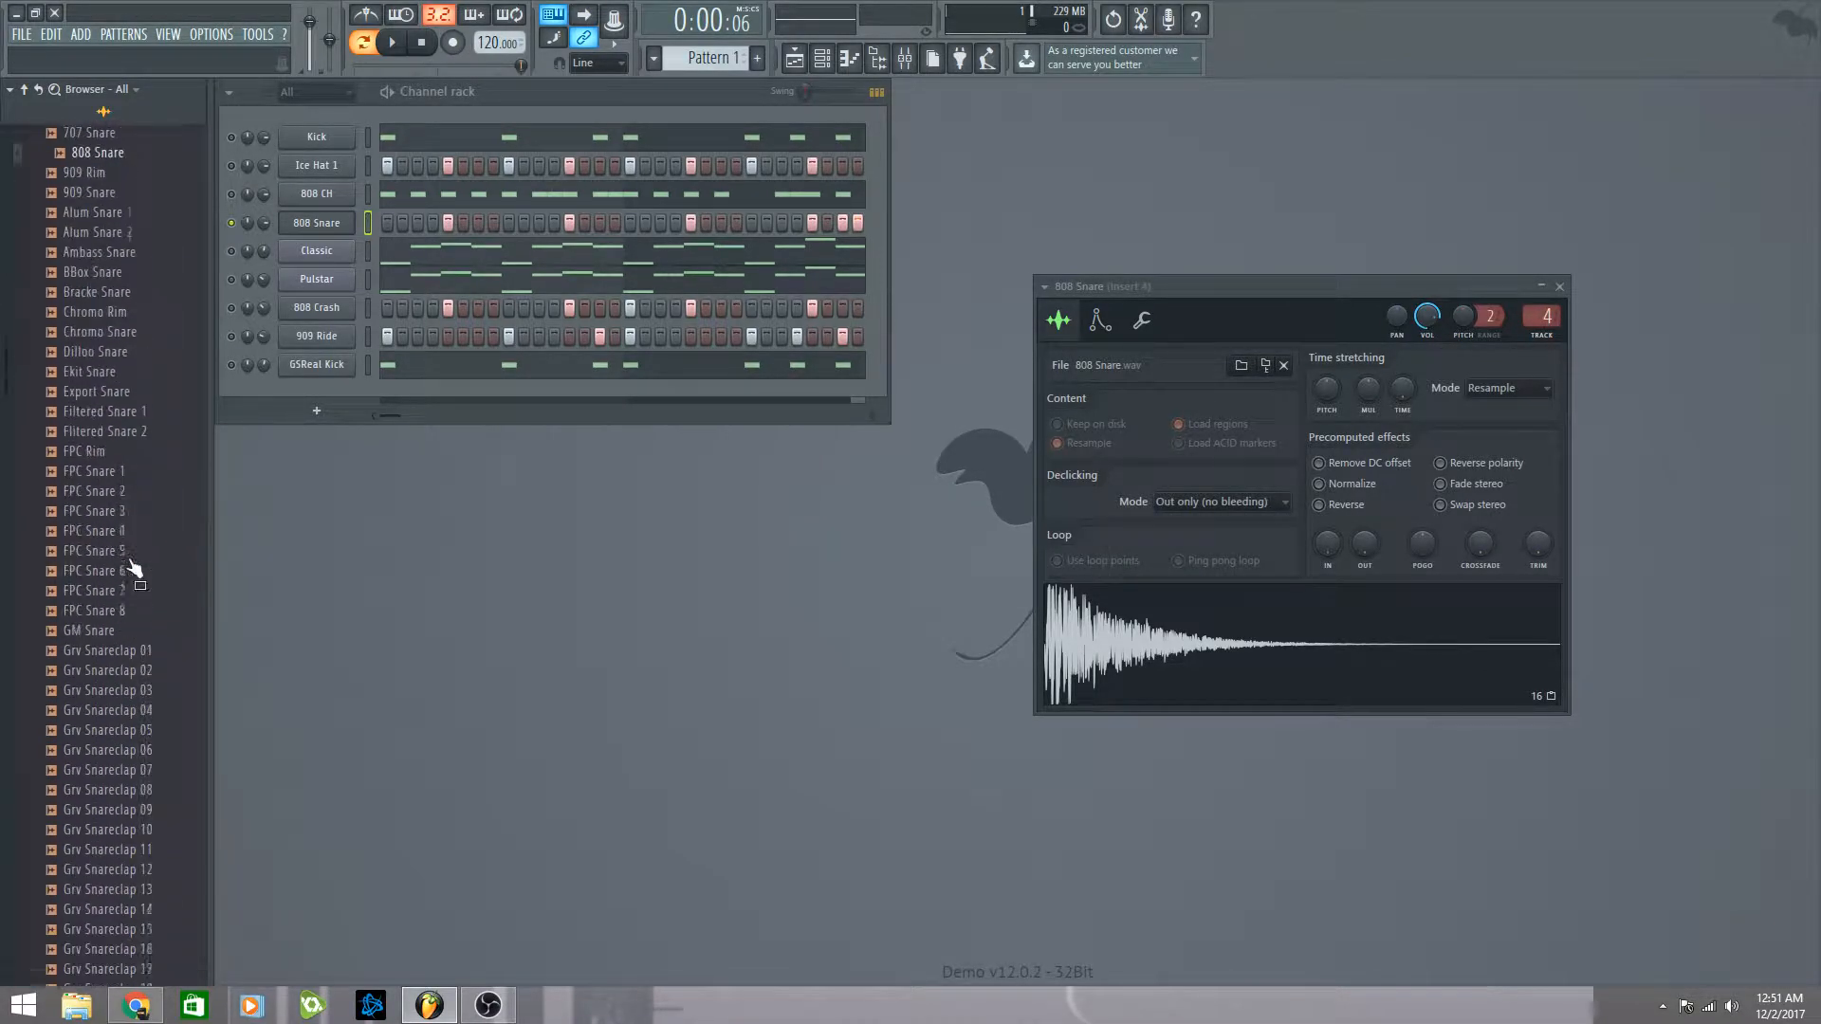
# Step: Mute the 808 Snare channel, enable 808 Crash and 909 Ride, and audition the 808 Crash channel's sample
pyautogui.click(232, 225)
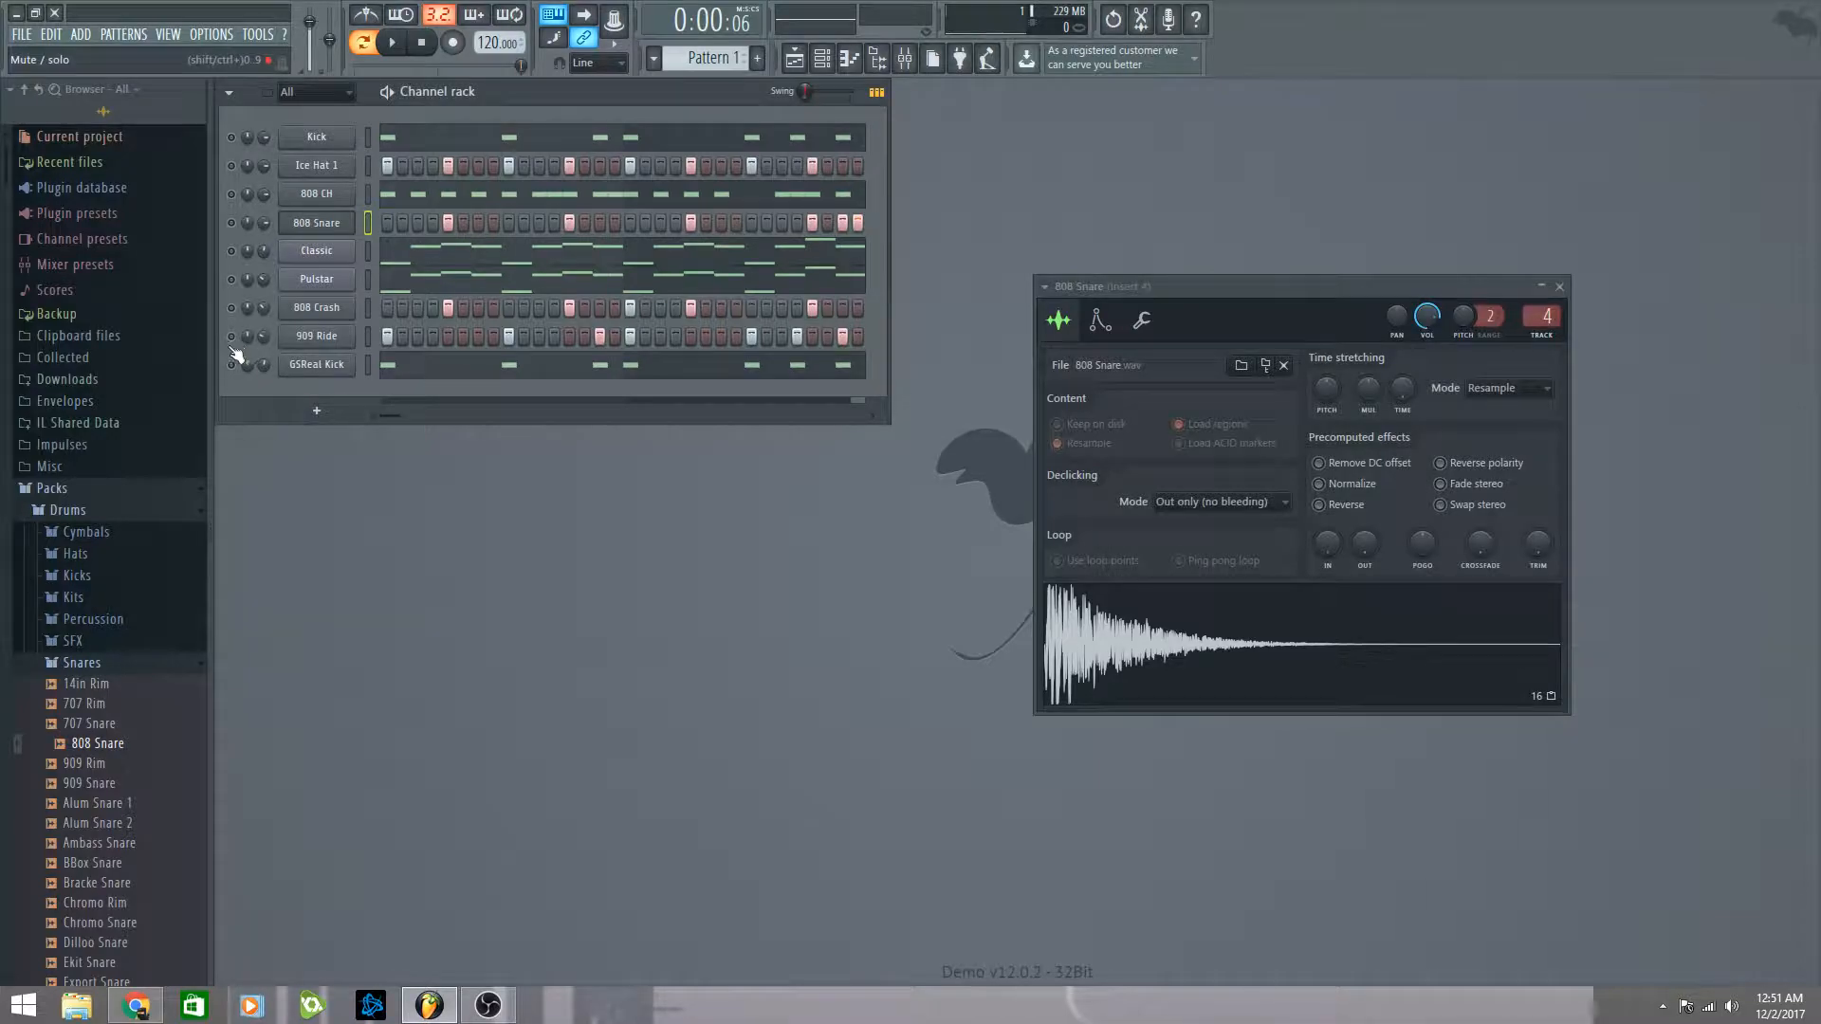
pyautogui.click(322, 311)
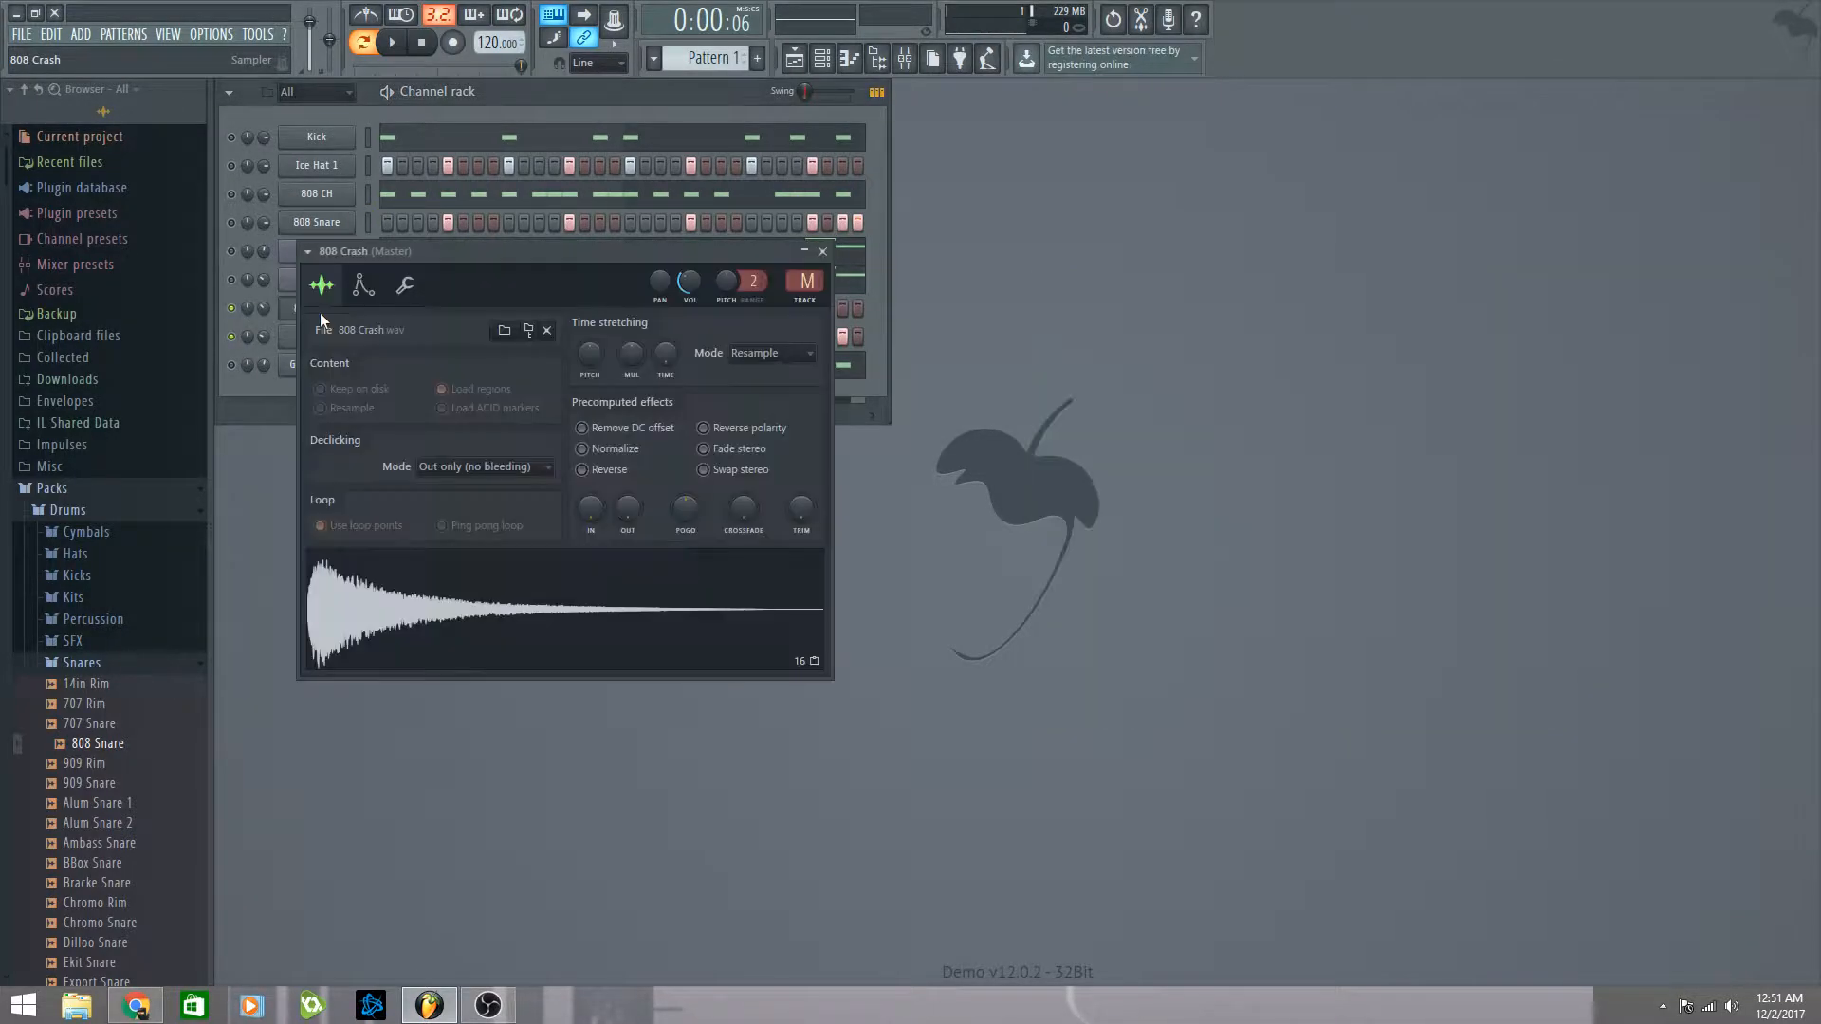
pyautogui.click(822, 252)
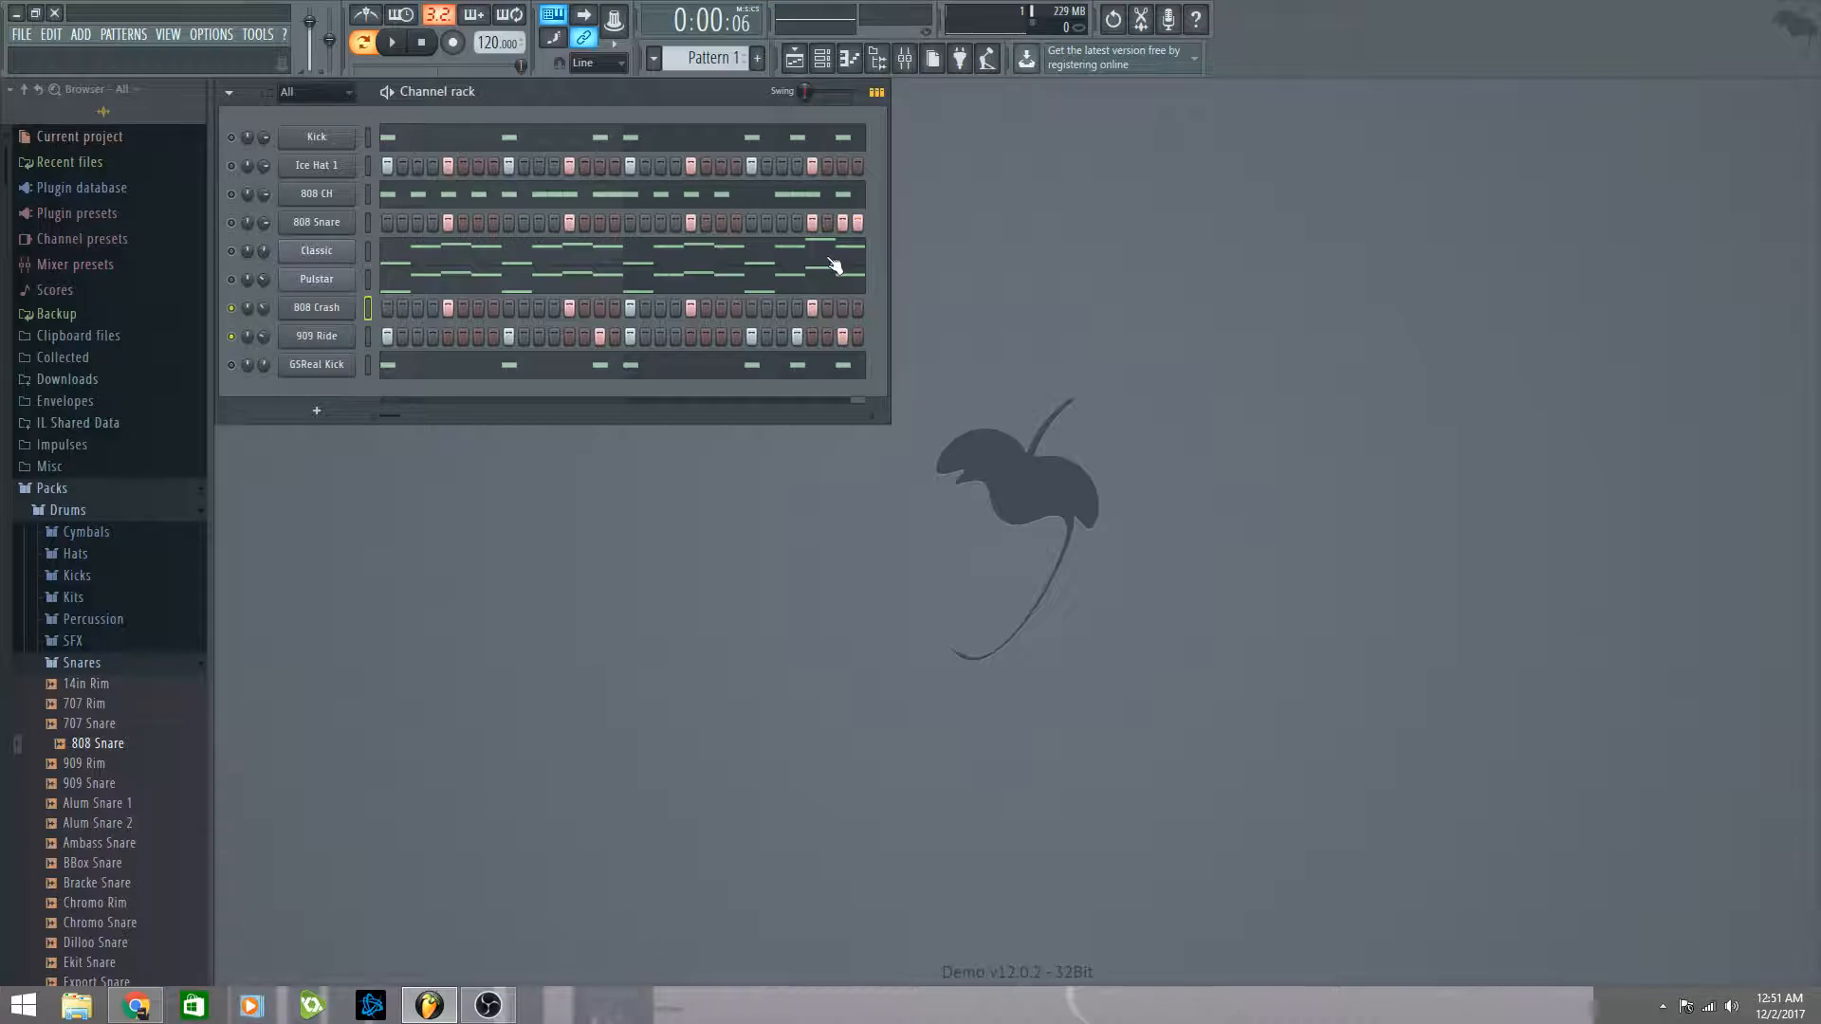
pyautogui.click(315, 309)
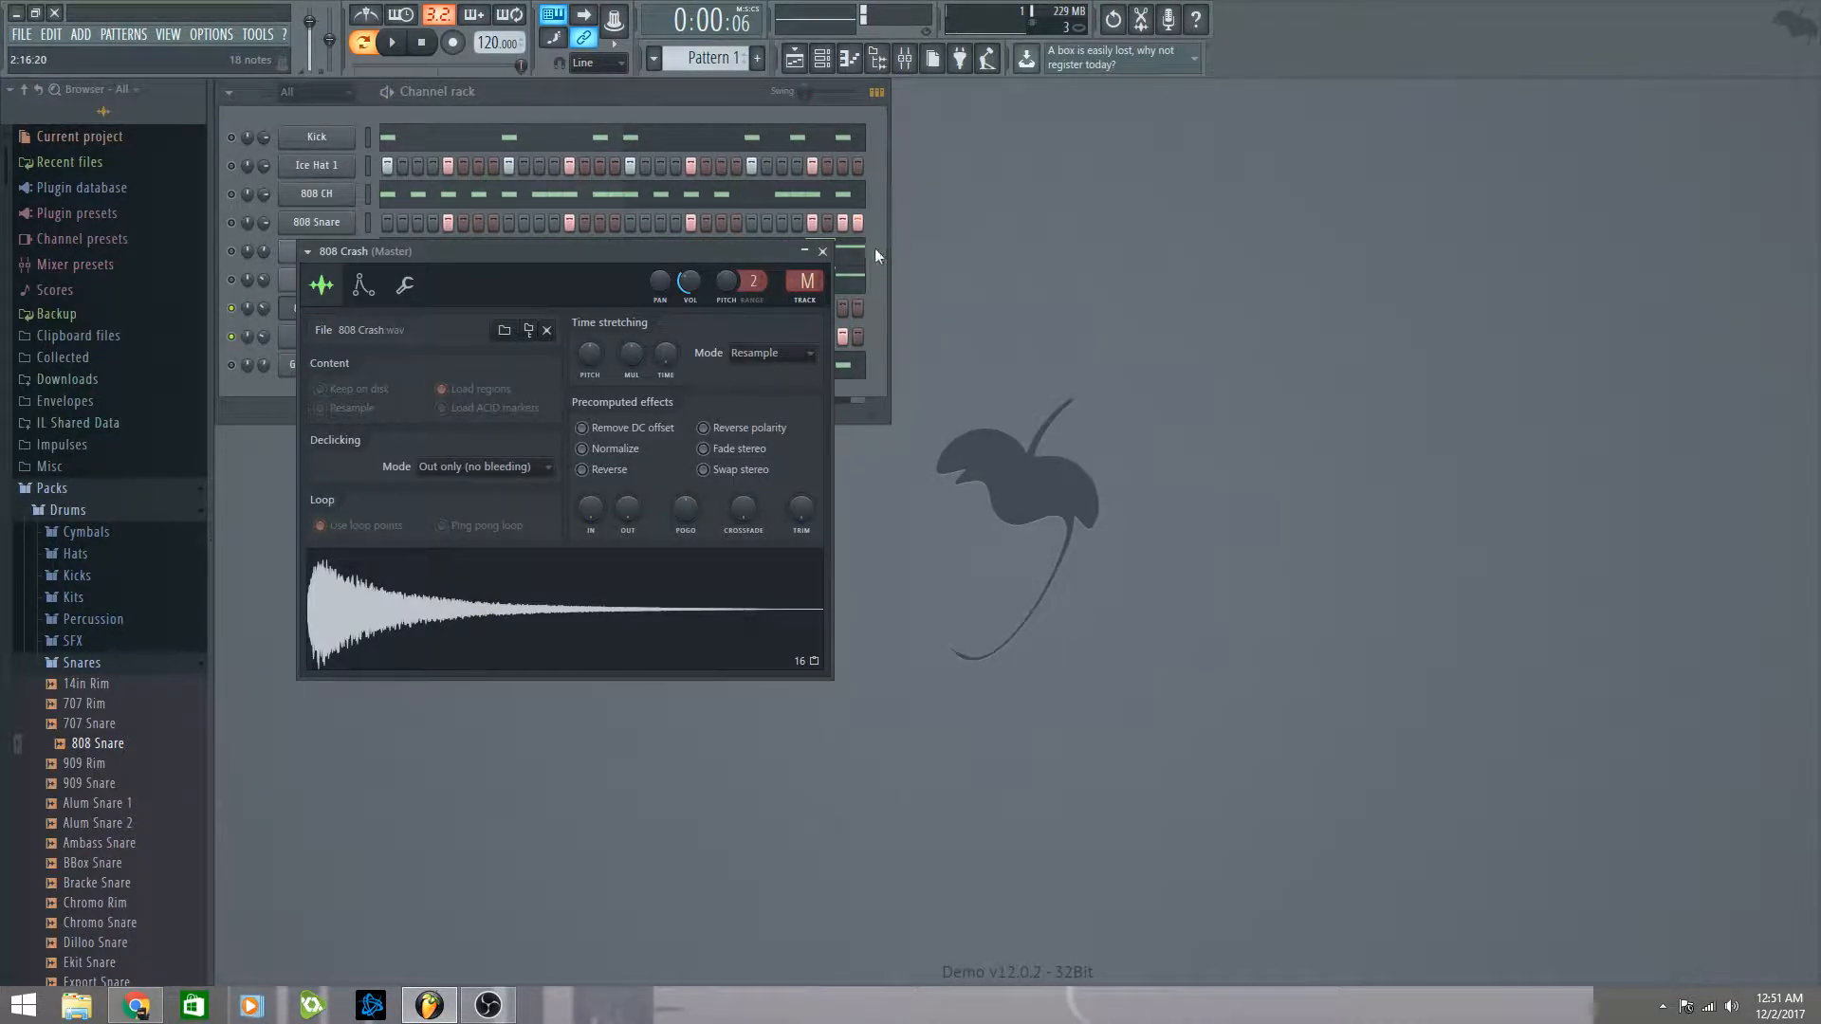
pyautogui.click(823, 251)
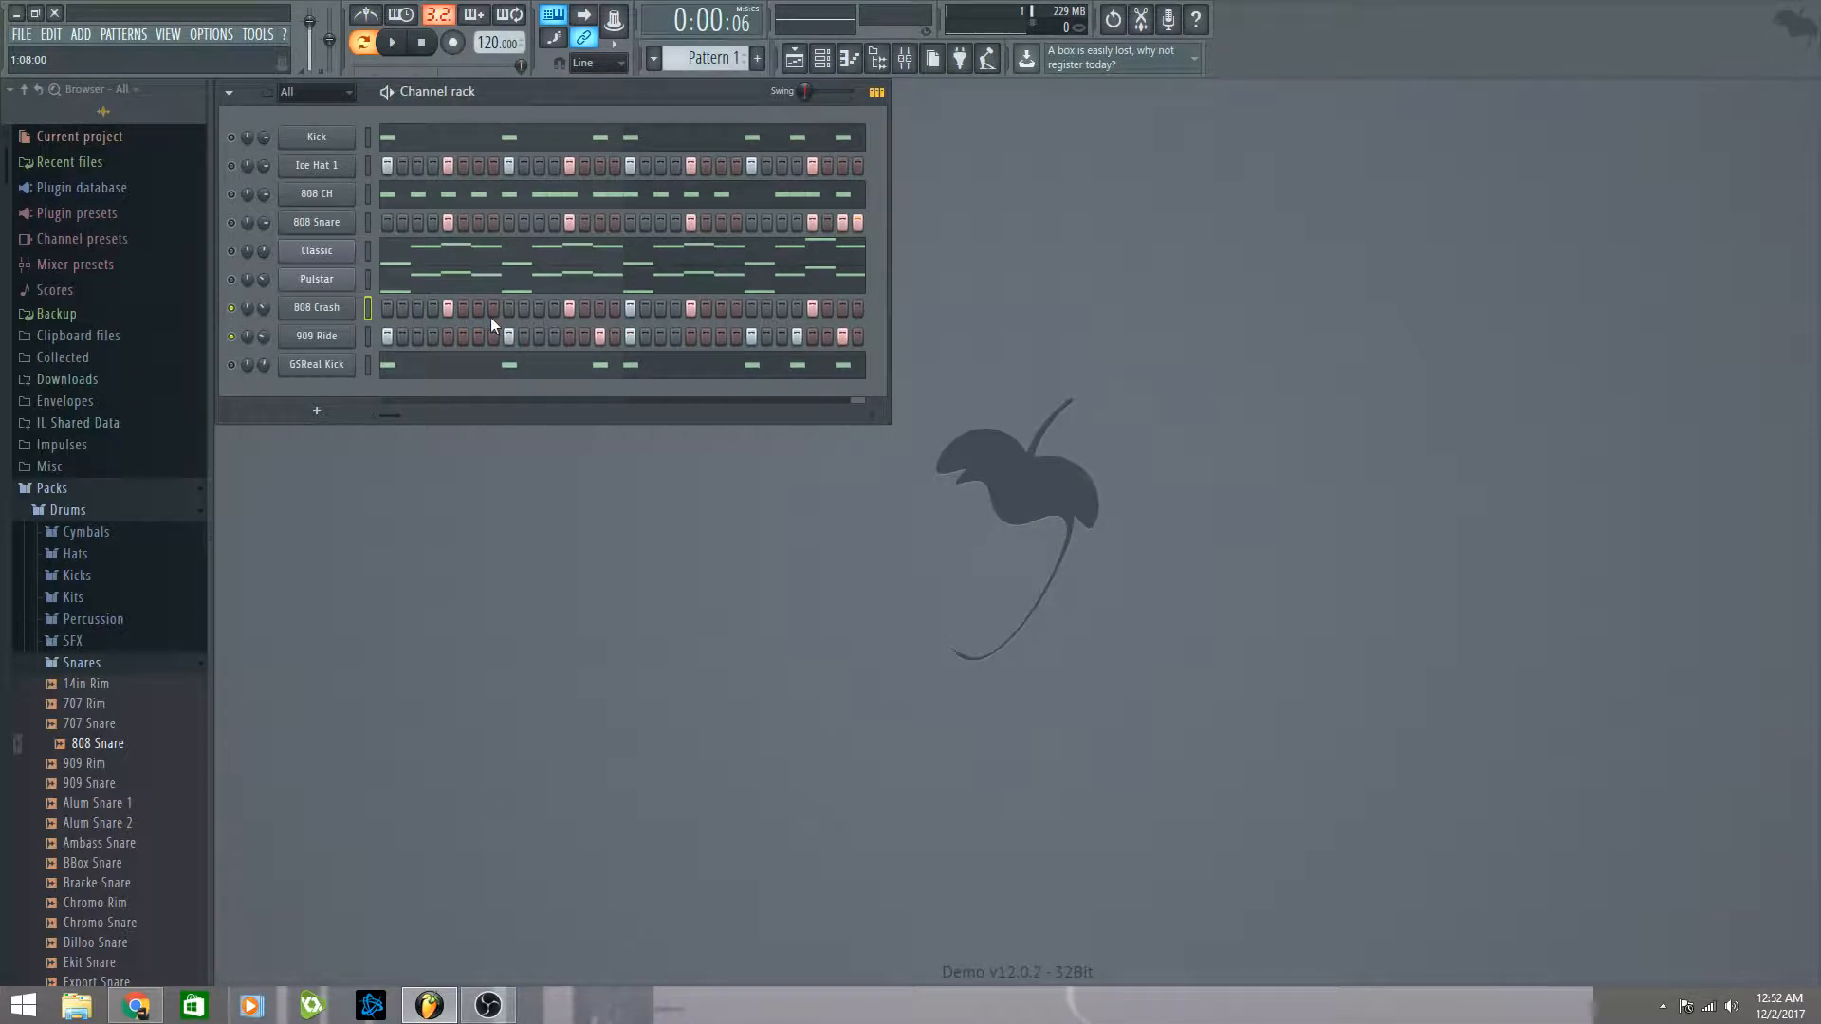
# Step: Mute the 808 Crash channel and audition the 909 Ride channel's sample
pyautogui.click(232, 308)
pyautogui.click(320, 338)
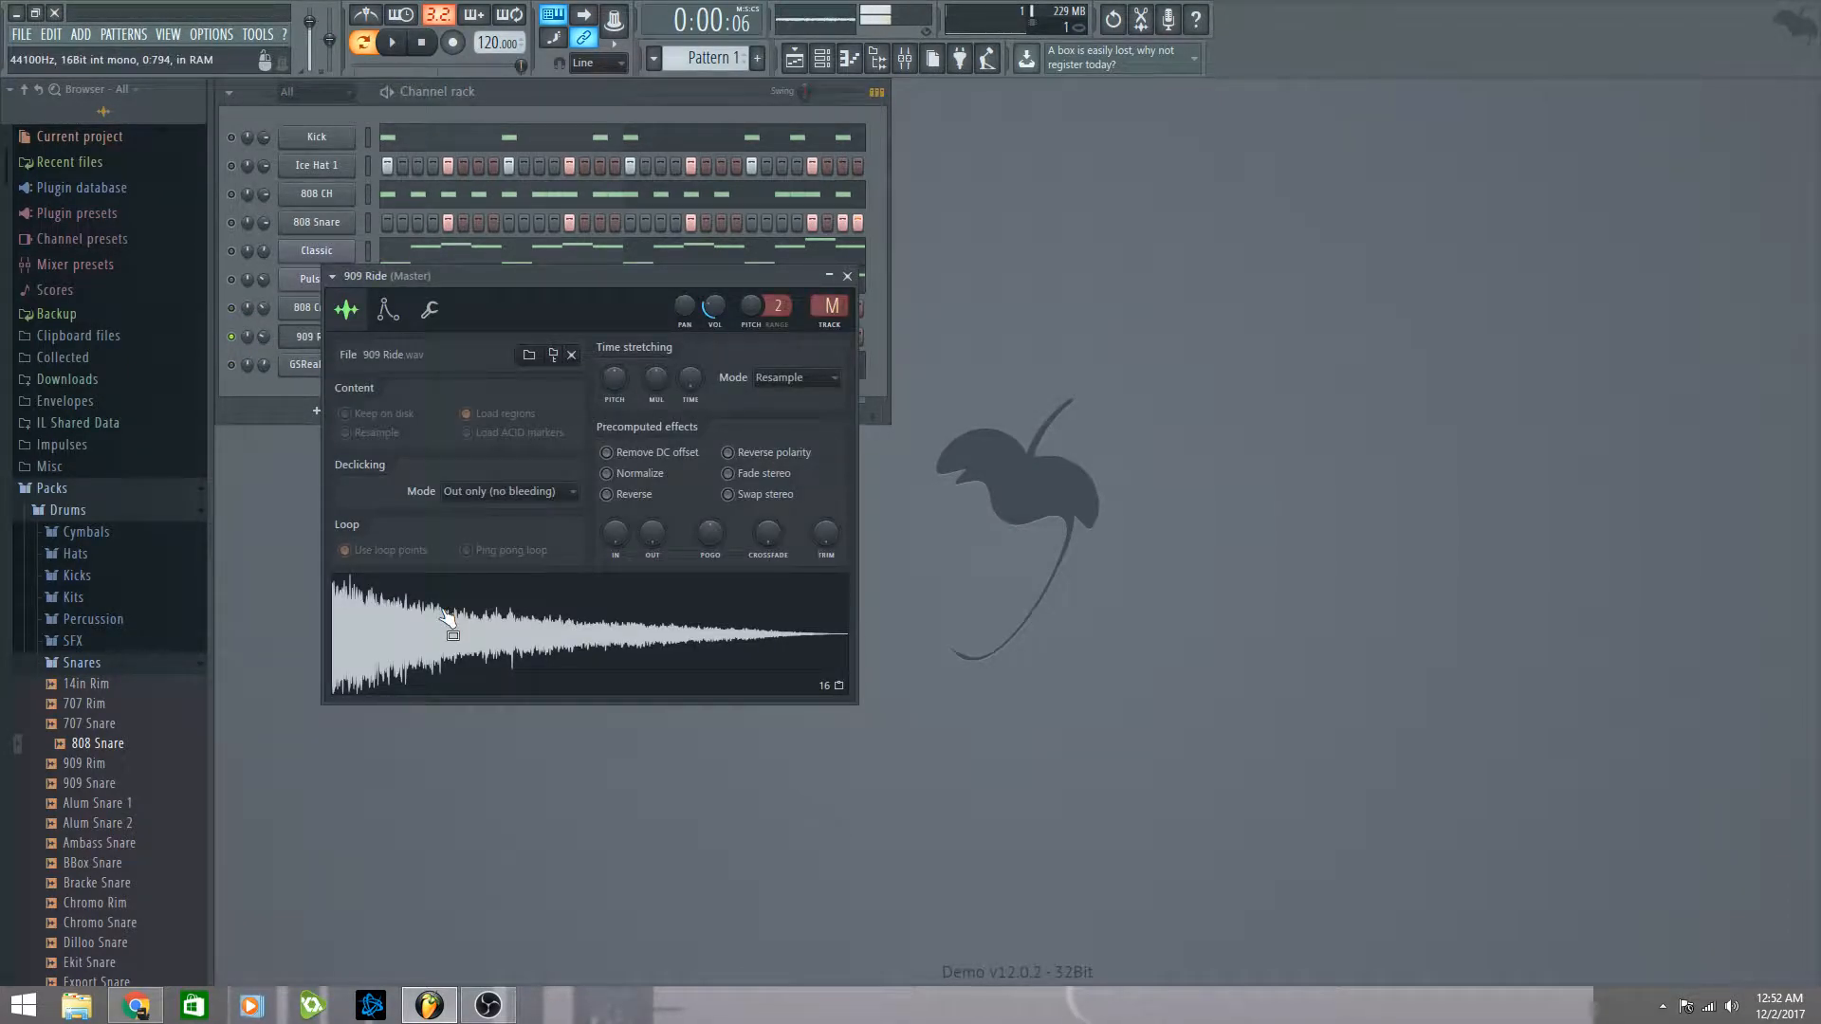
pyautogui.click(847, 277)
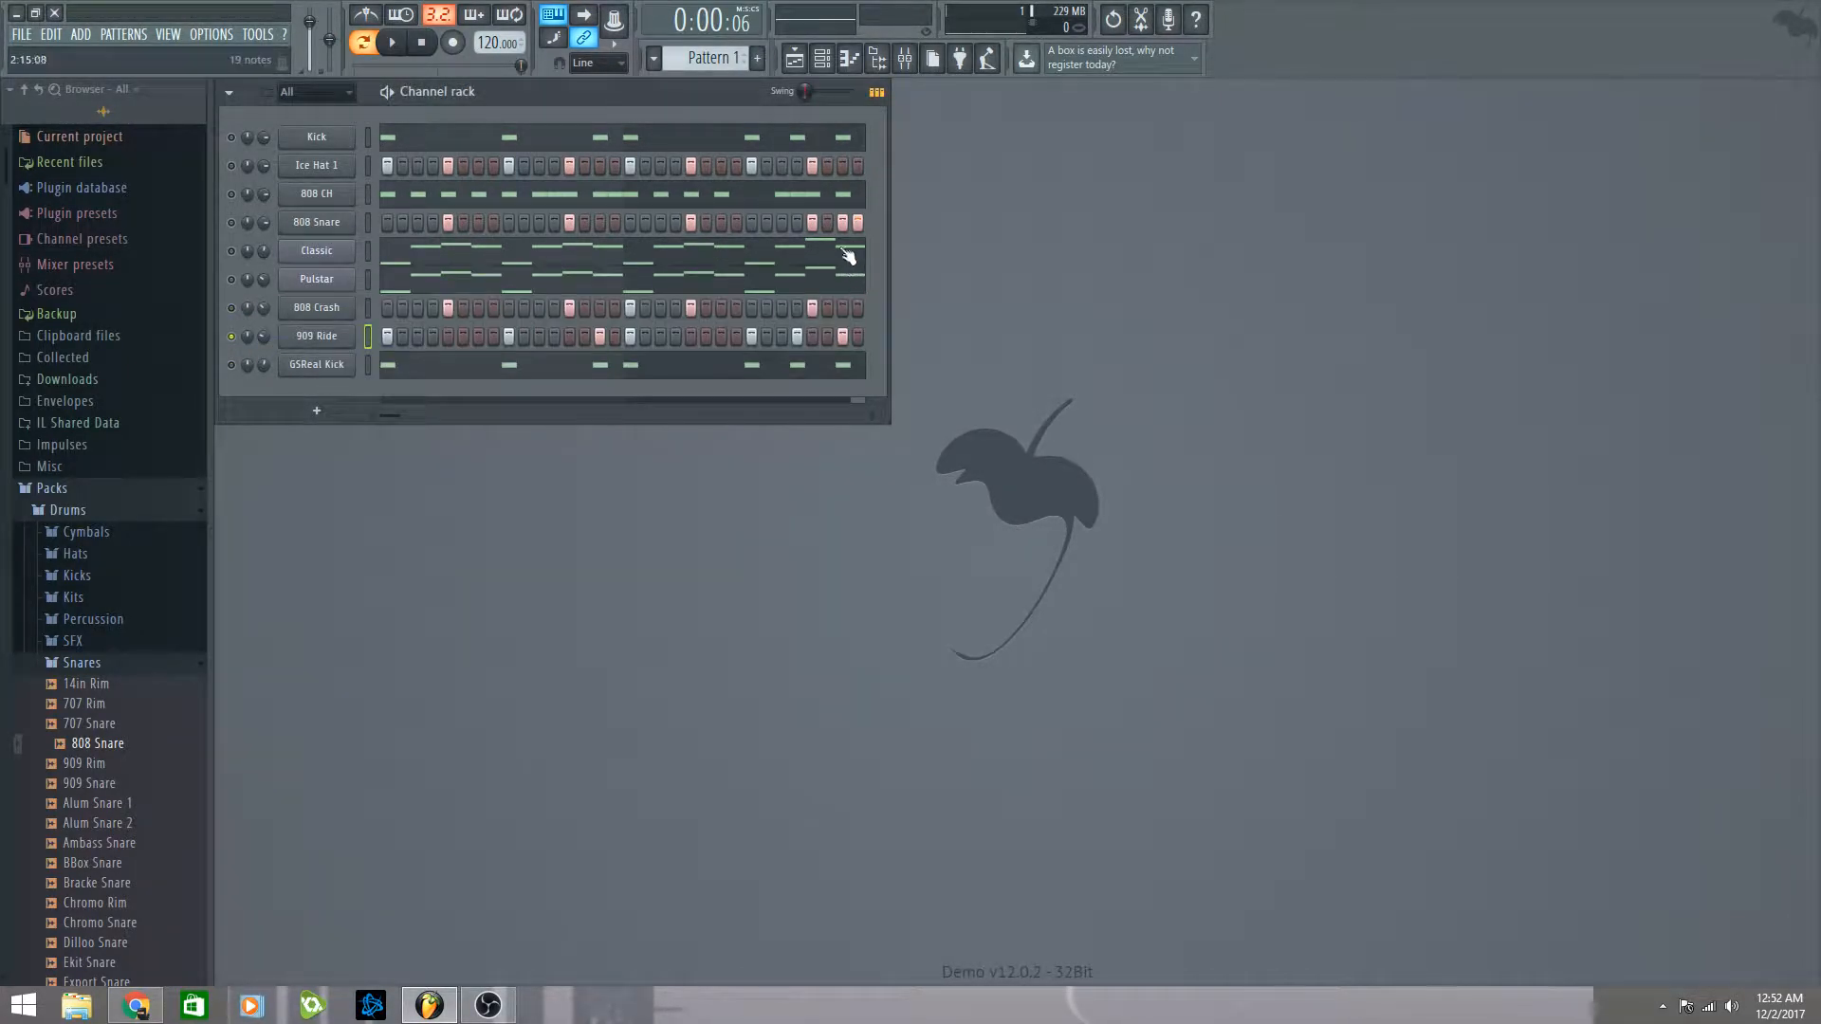
# Step: Play the Kick and GSReal Kick channels layered with 909 Ride, and replay them with 808 Crash added
pyautogui.click(856, 222)
pyautogui.press('space')
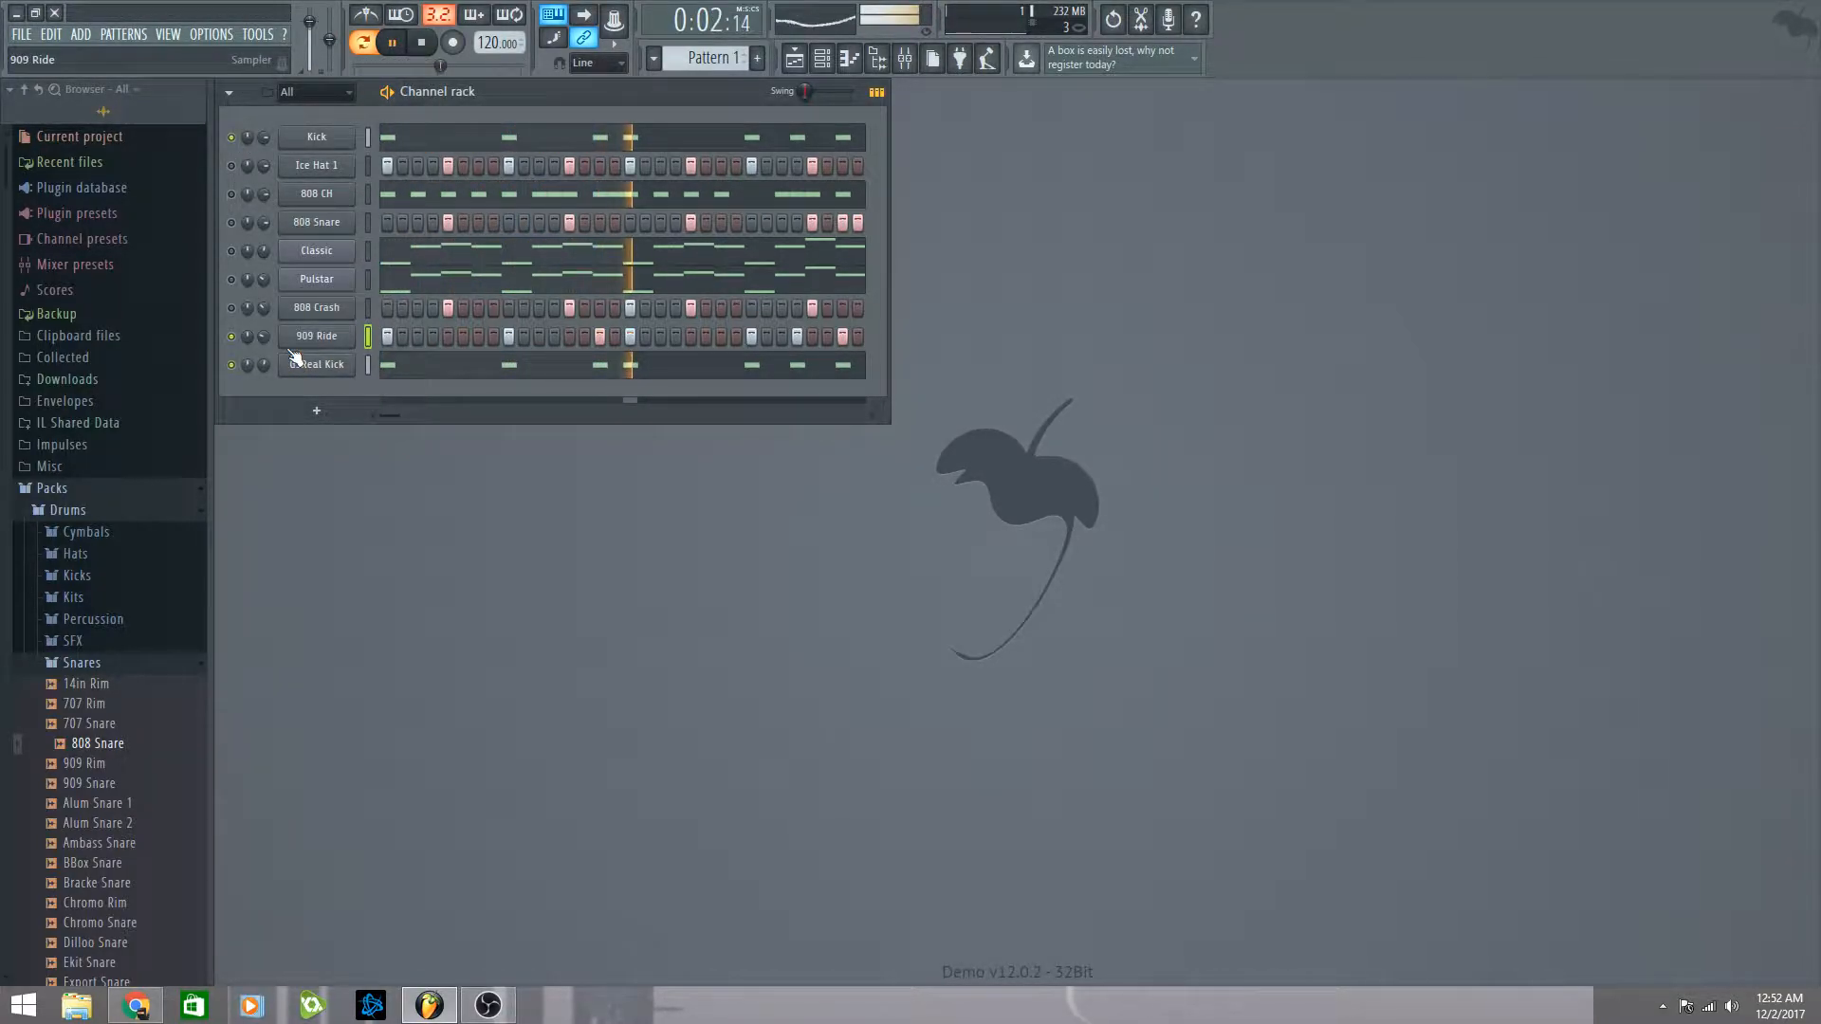
pyautogui.click(389, 92)
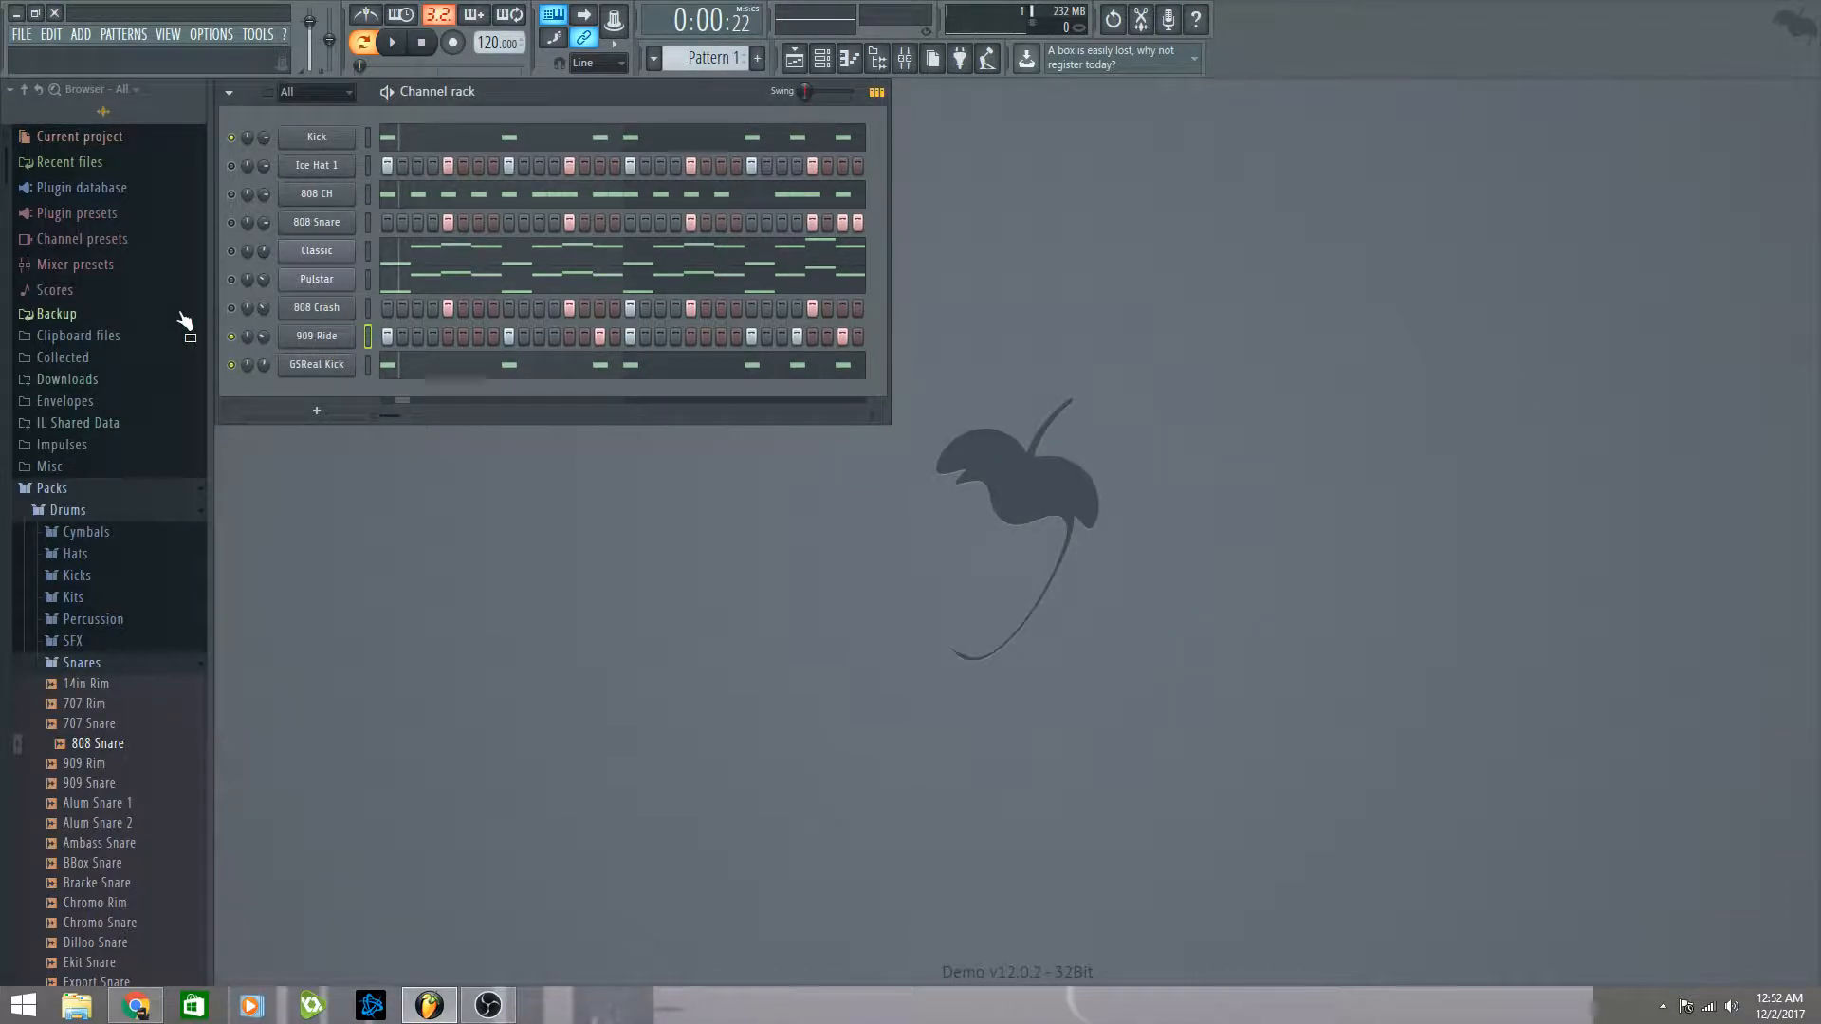
pyautogui.click(387, 92)
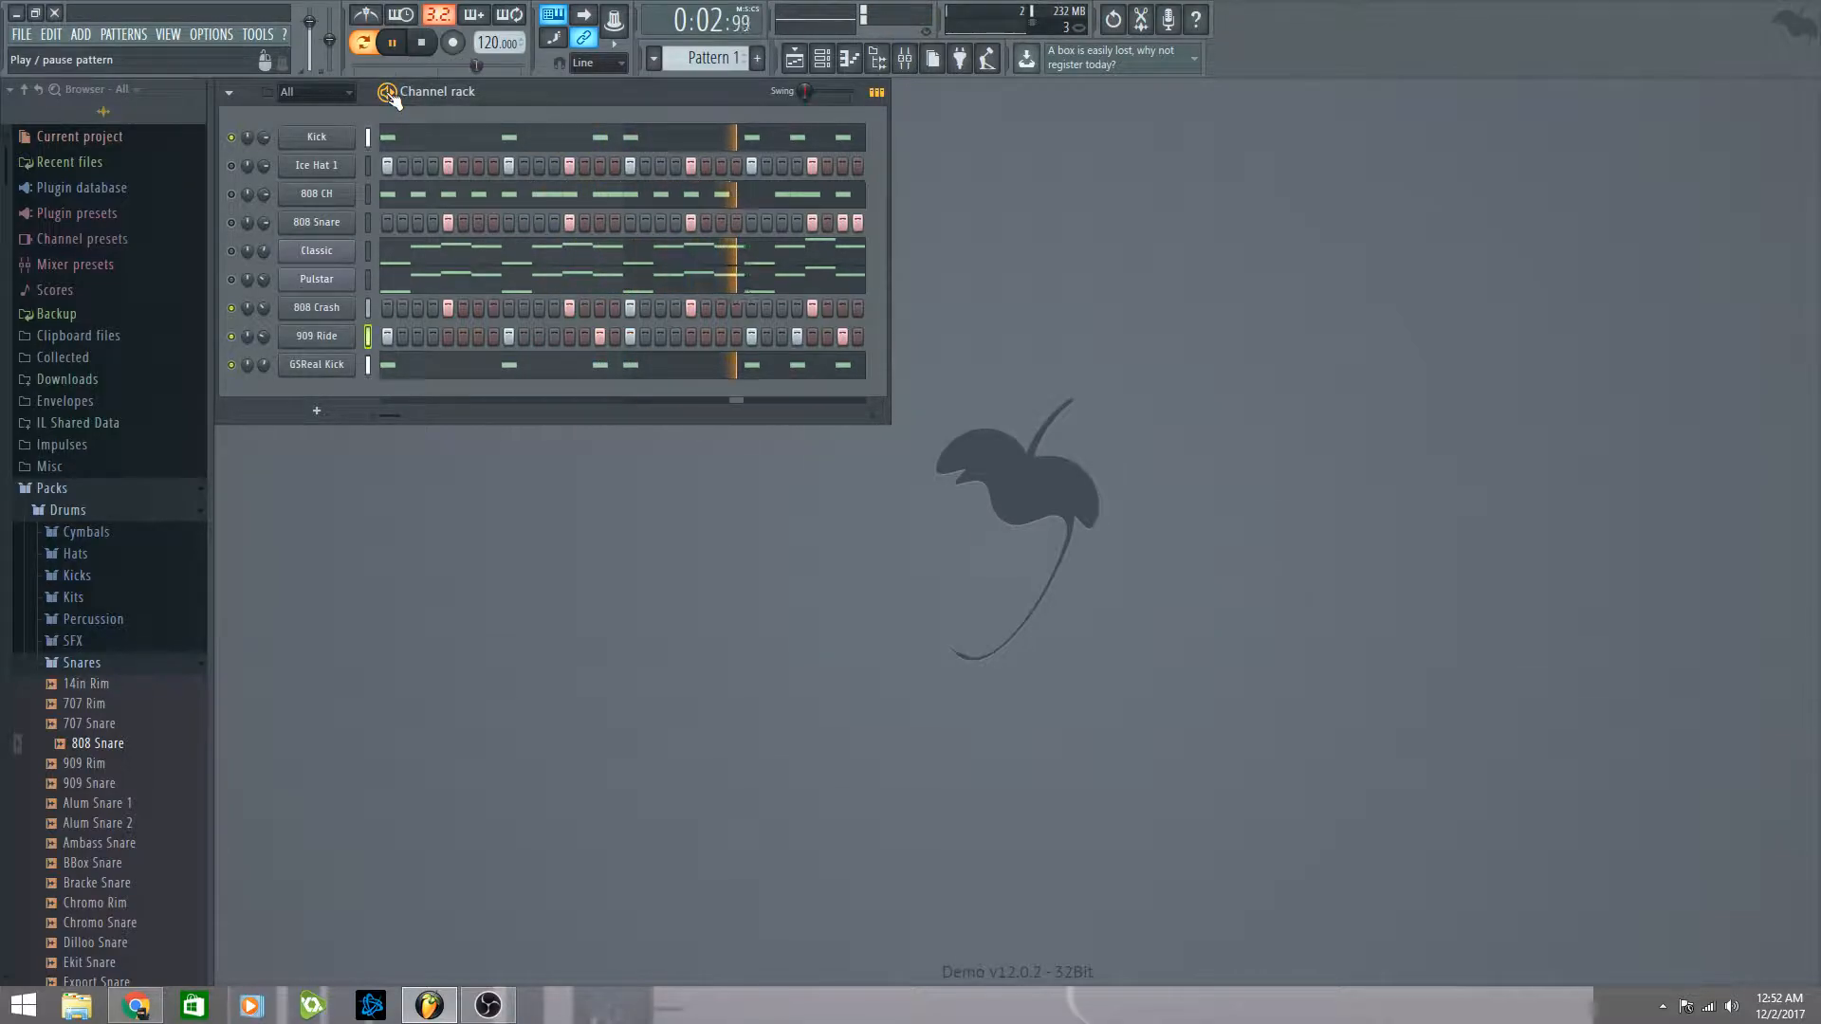
pyautogui.click(388, 94)
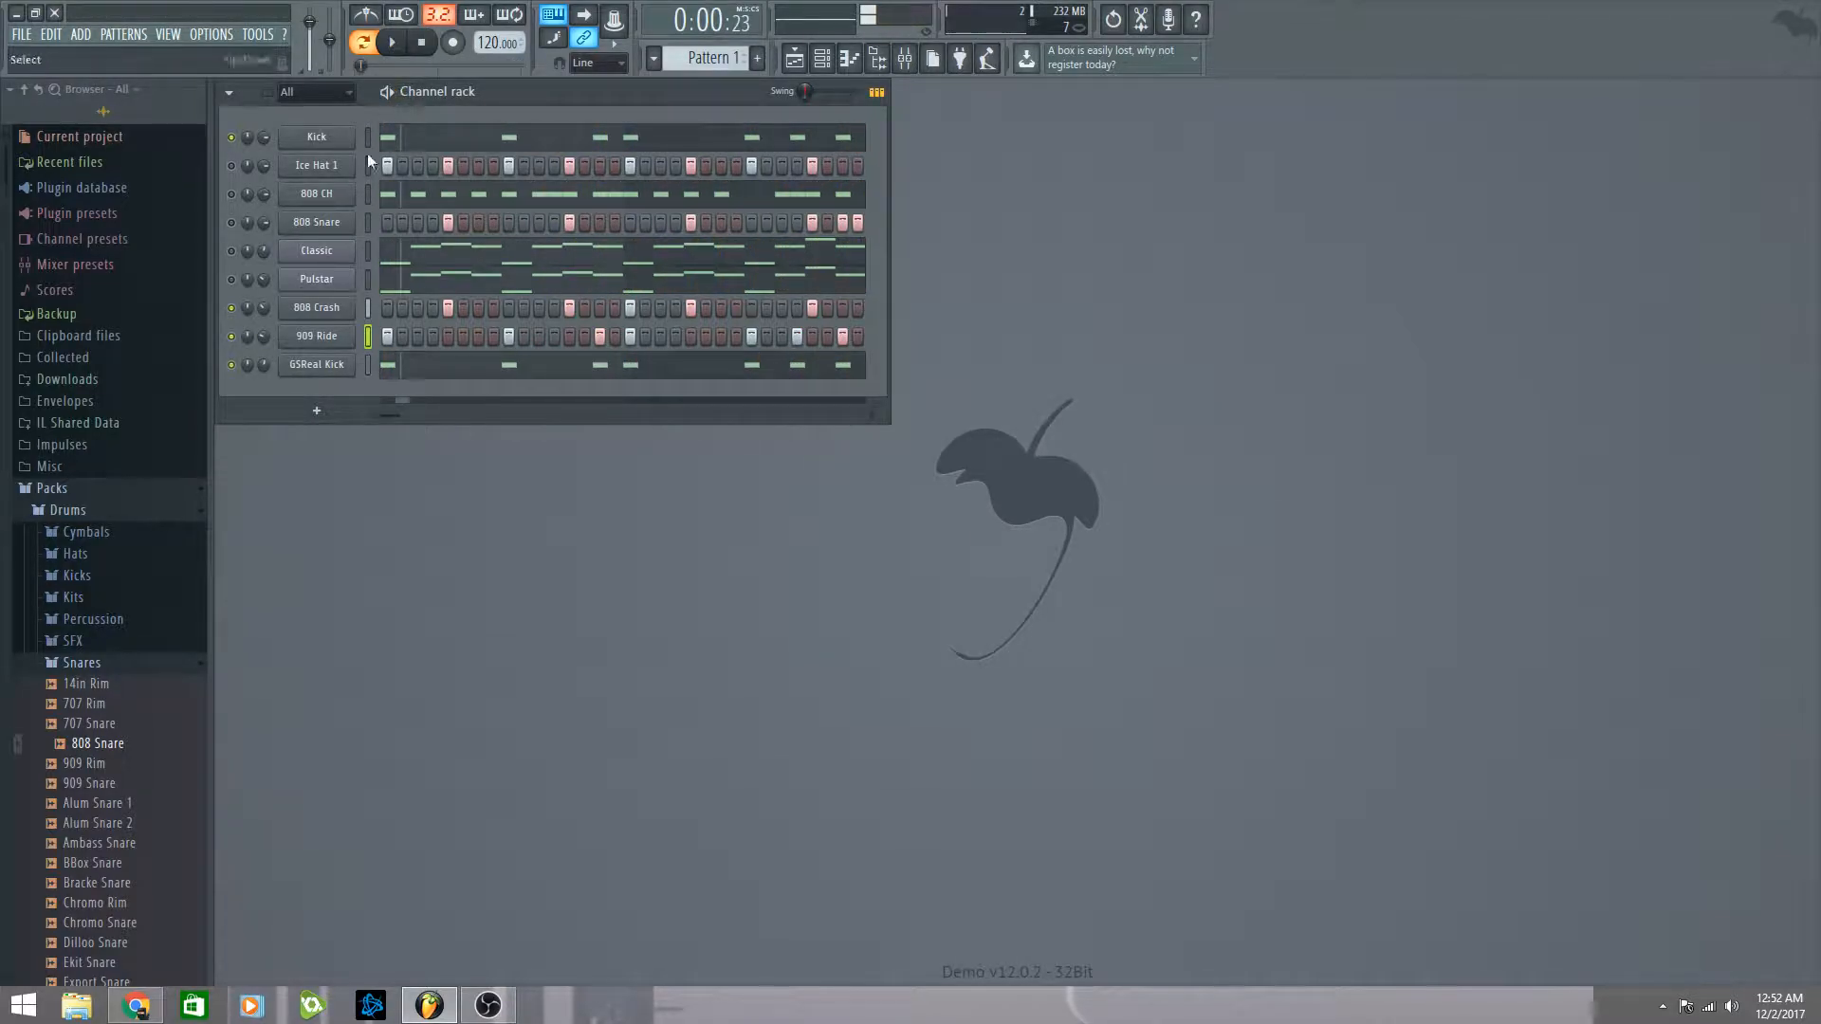
# Step: Solo the Pulstar channel, view its notes in the piano roll, and play the melody from the start
pyautogui.rightClick(235, 306)
pyautogui.click(240, 313)
pyautogui.click(230, 279)
pyautogui.click(546, 285)
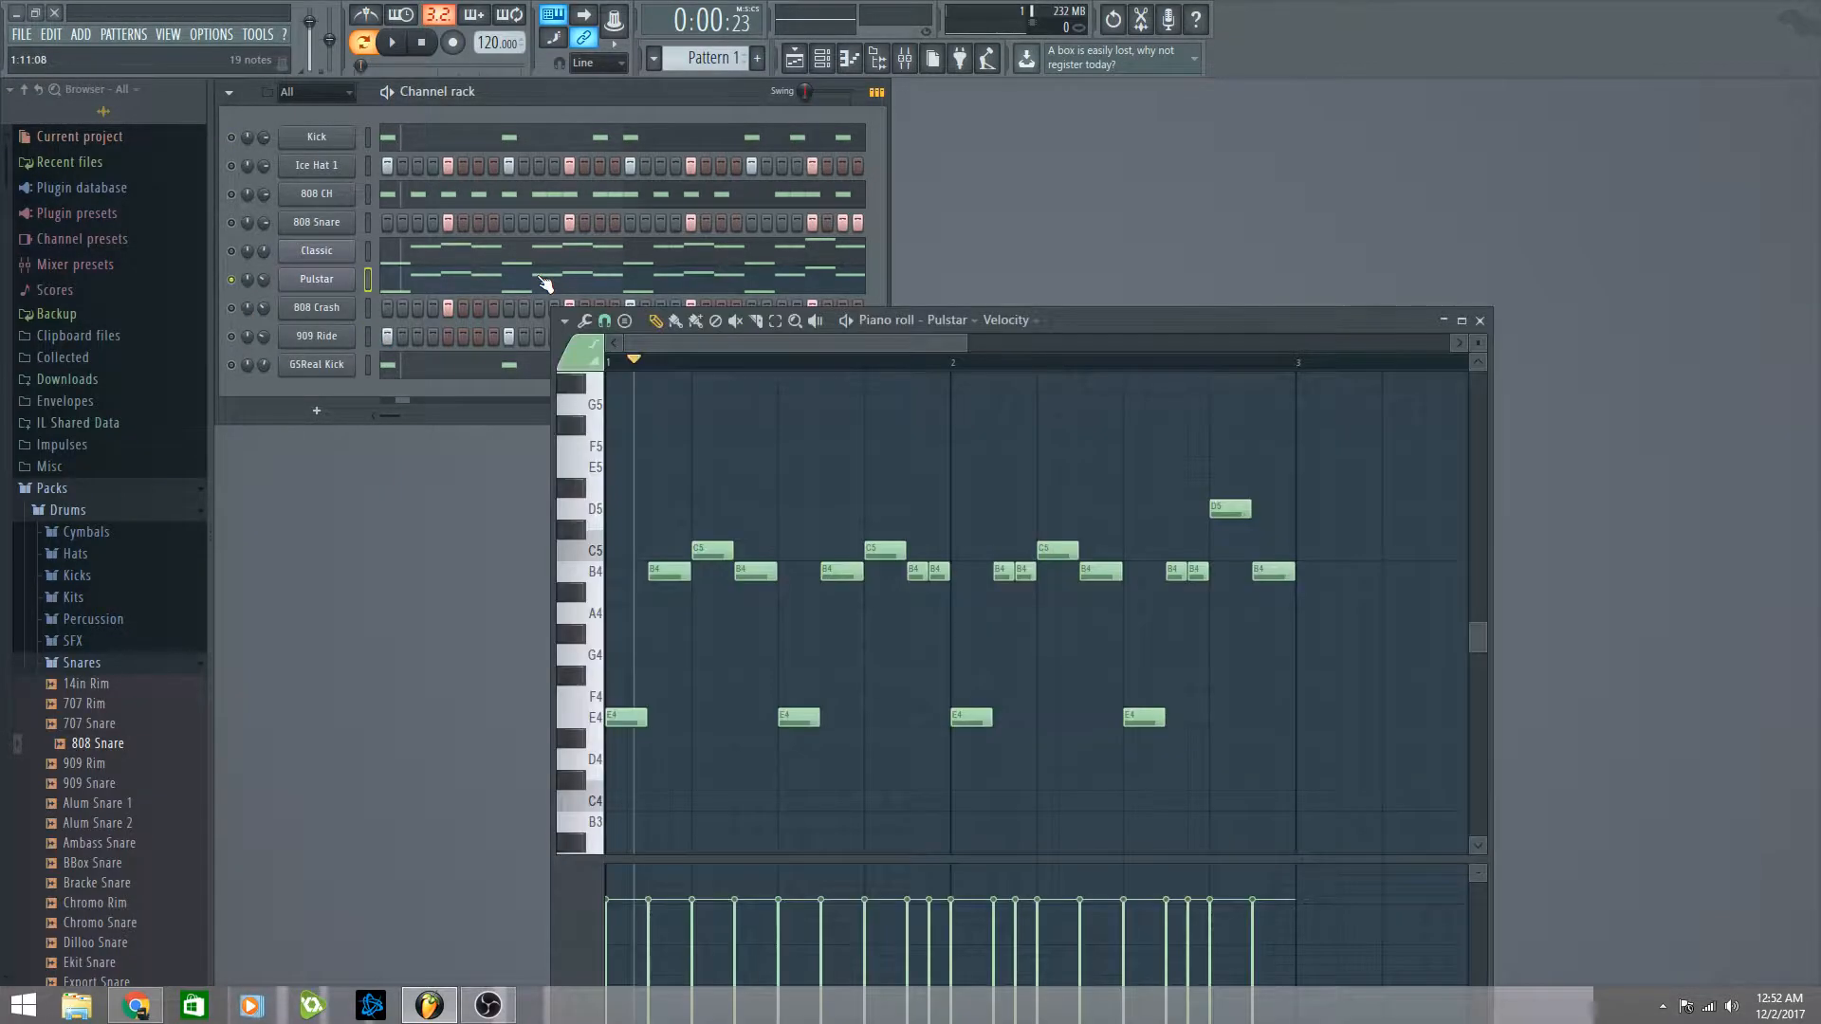
pyautogui.moveTo(634, 360); pyautogui.dragTo(542, 381)
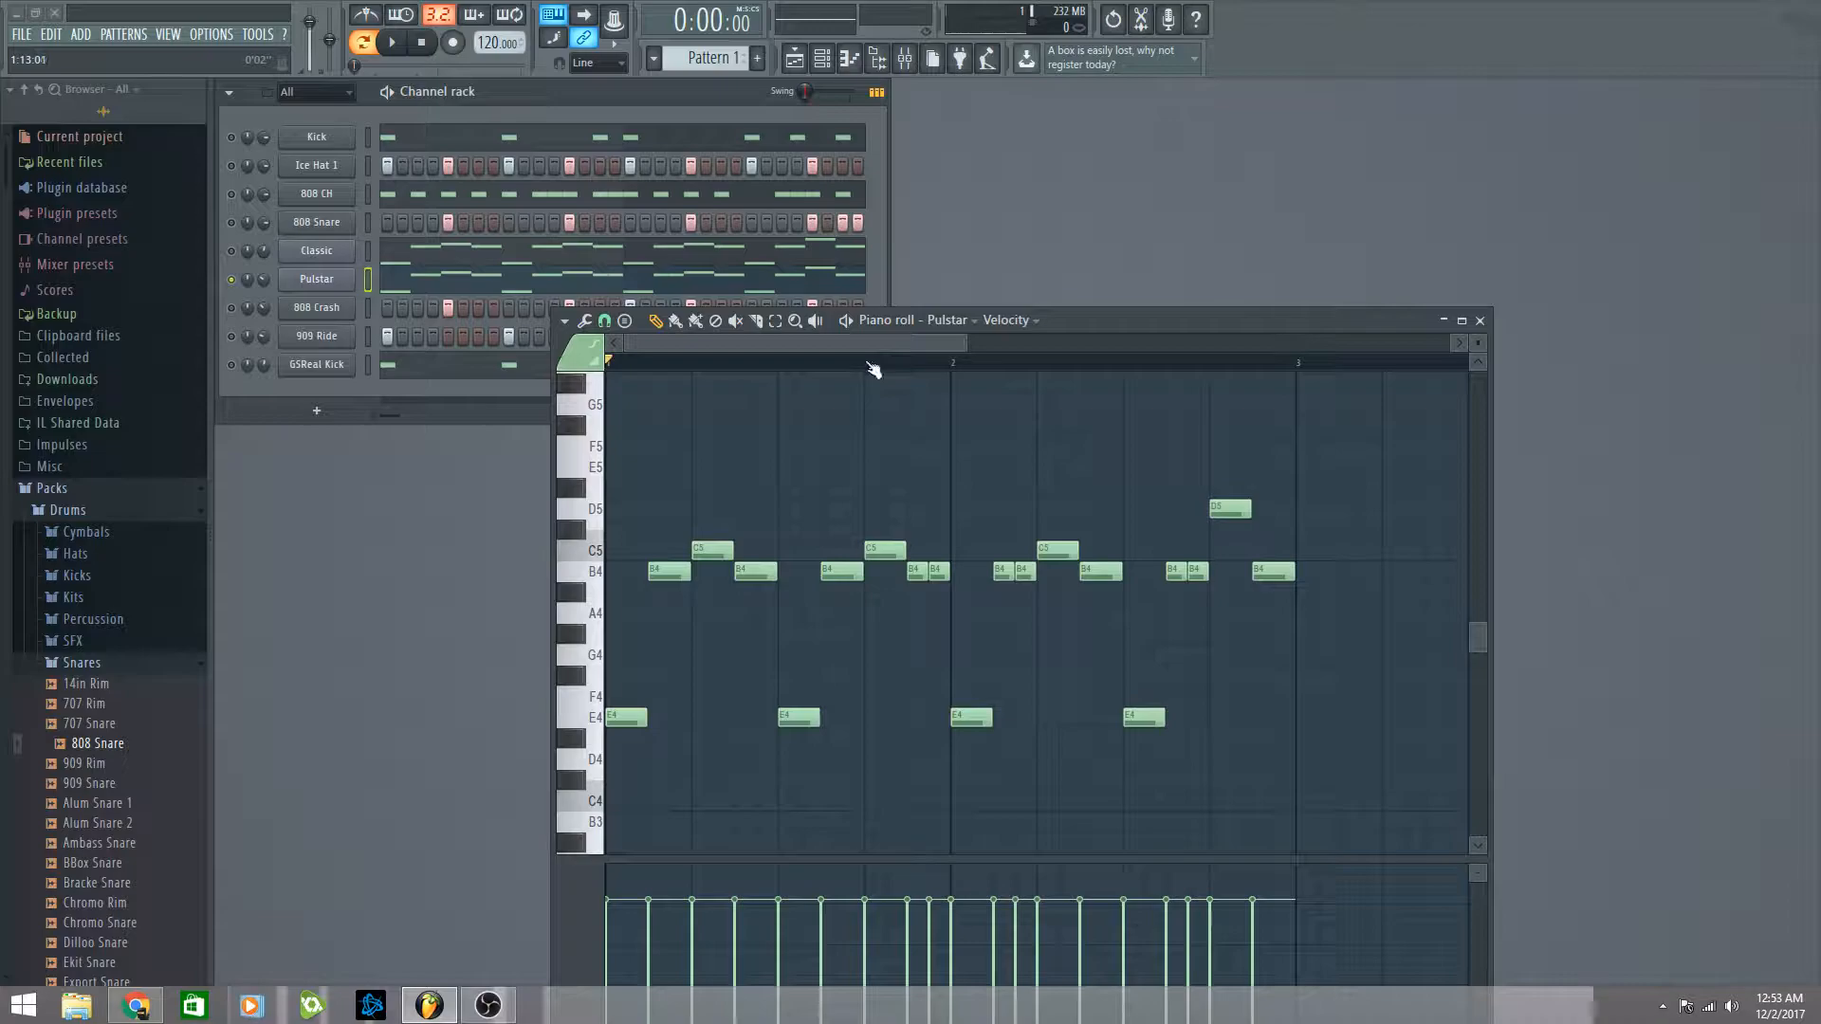
pyautogui.press('space')
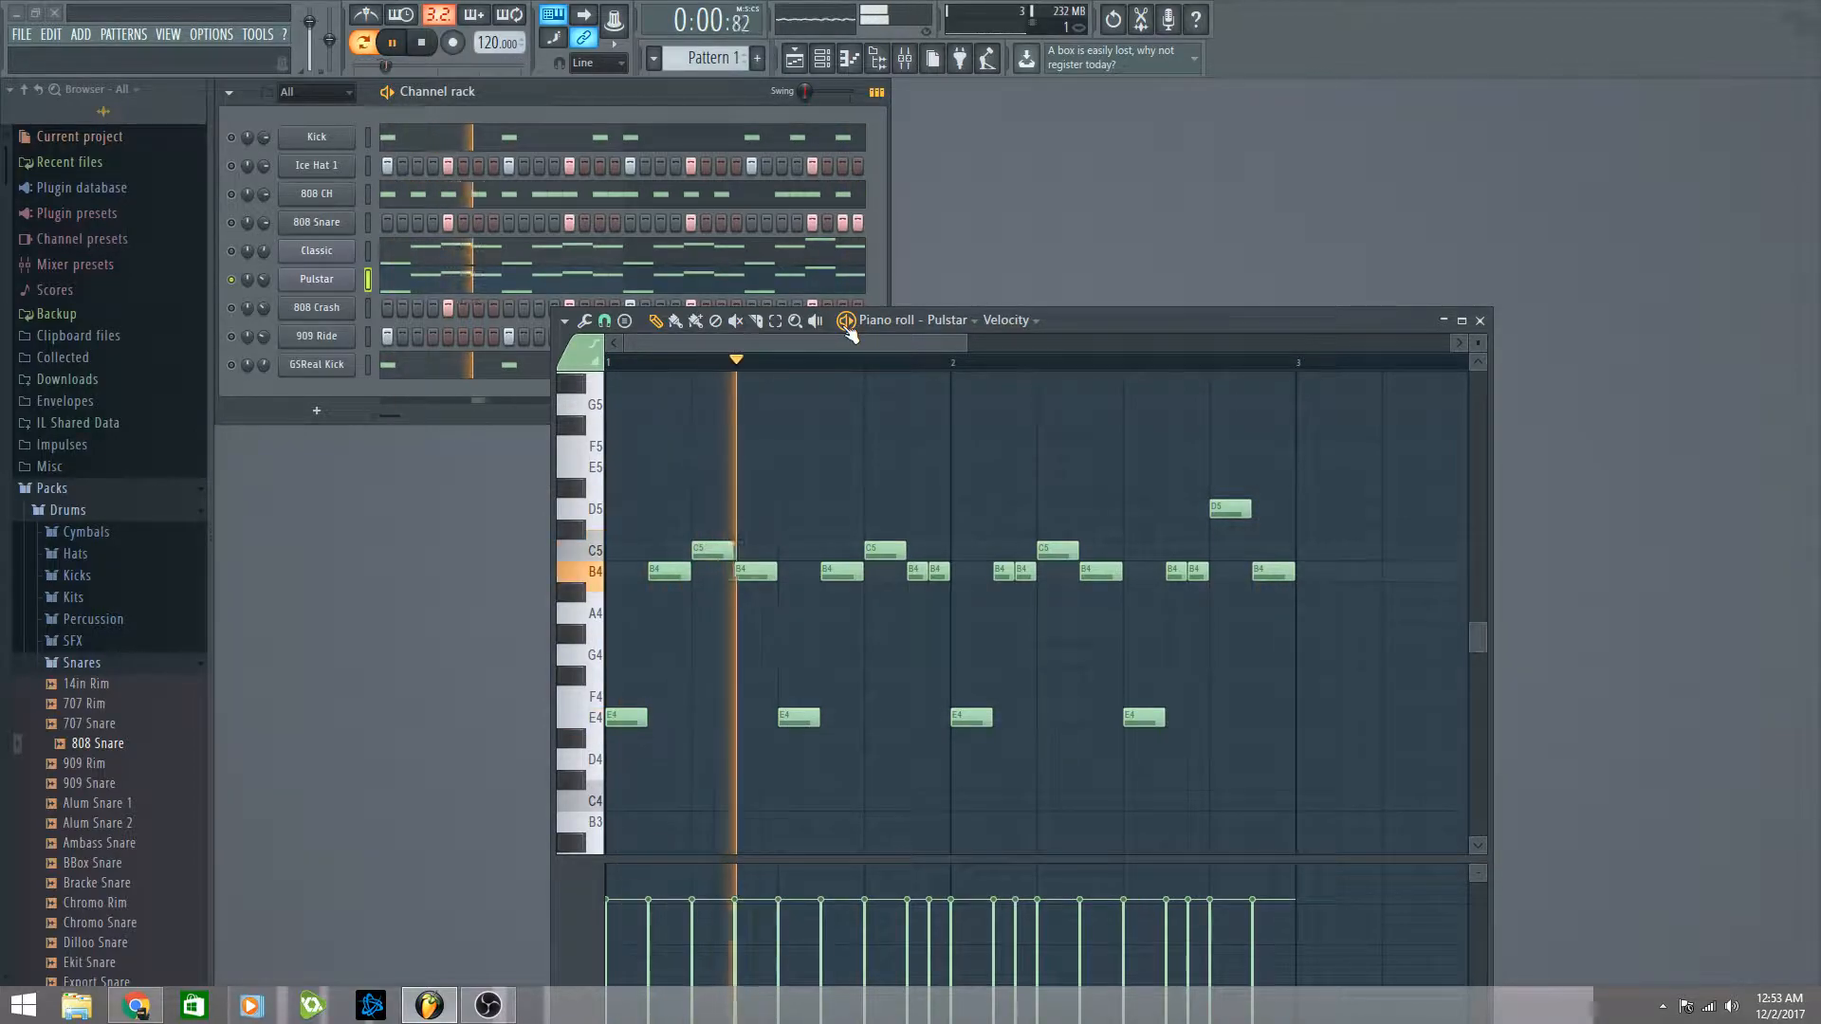
pyautogui.hotkey('ctrl', 'space')
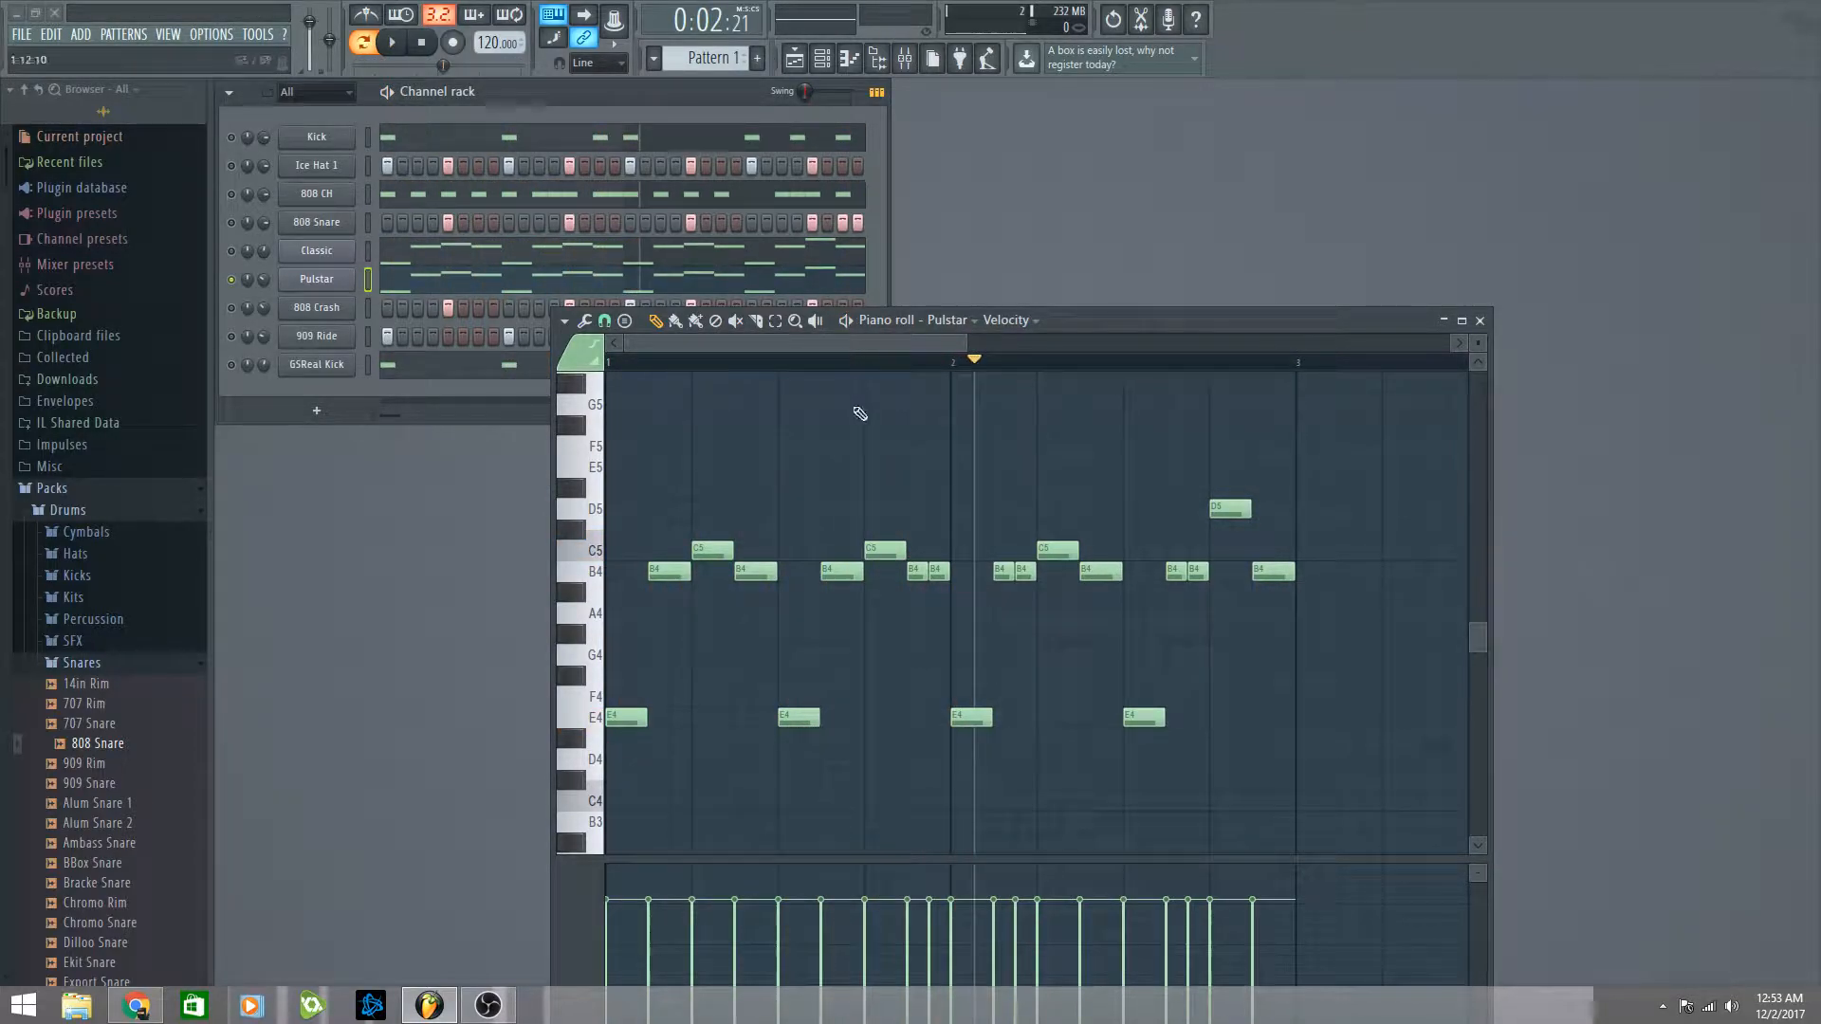
# Step: Replace the two pairs of short B4 notes around bar 2 with single longer B4 notes and play the Pulstar melody
pyautogui.rightClick(938, 571)
pyautogui.moveTo(925, 571); pyautogui.dragTo(1035, 571)
pyautogui.rightClick(1024, 571)
pyautogui.moveTo(650, 369); pyautogui.dragTo(612, 366)
pyautogui.click(852, 323)
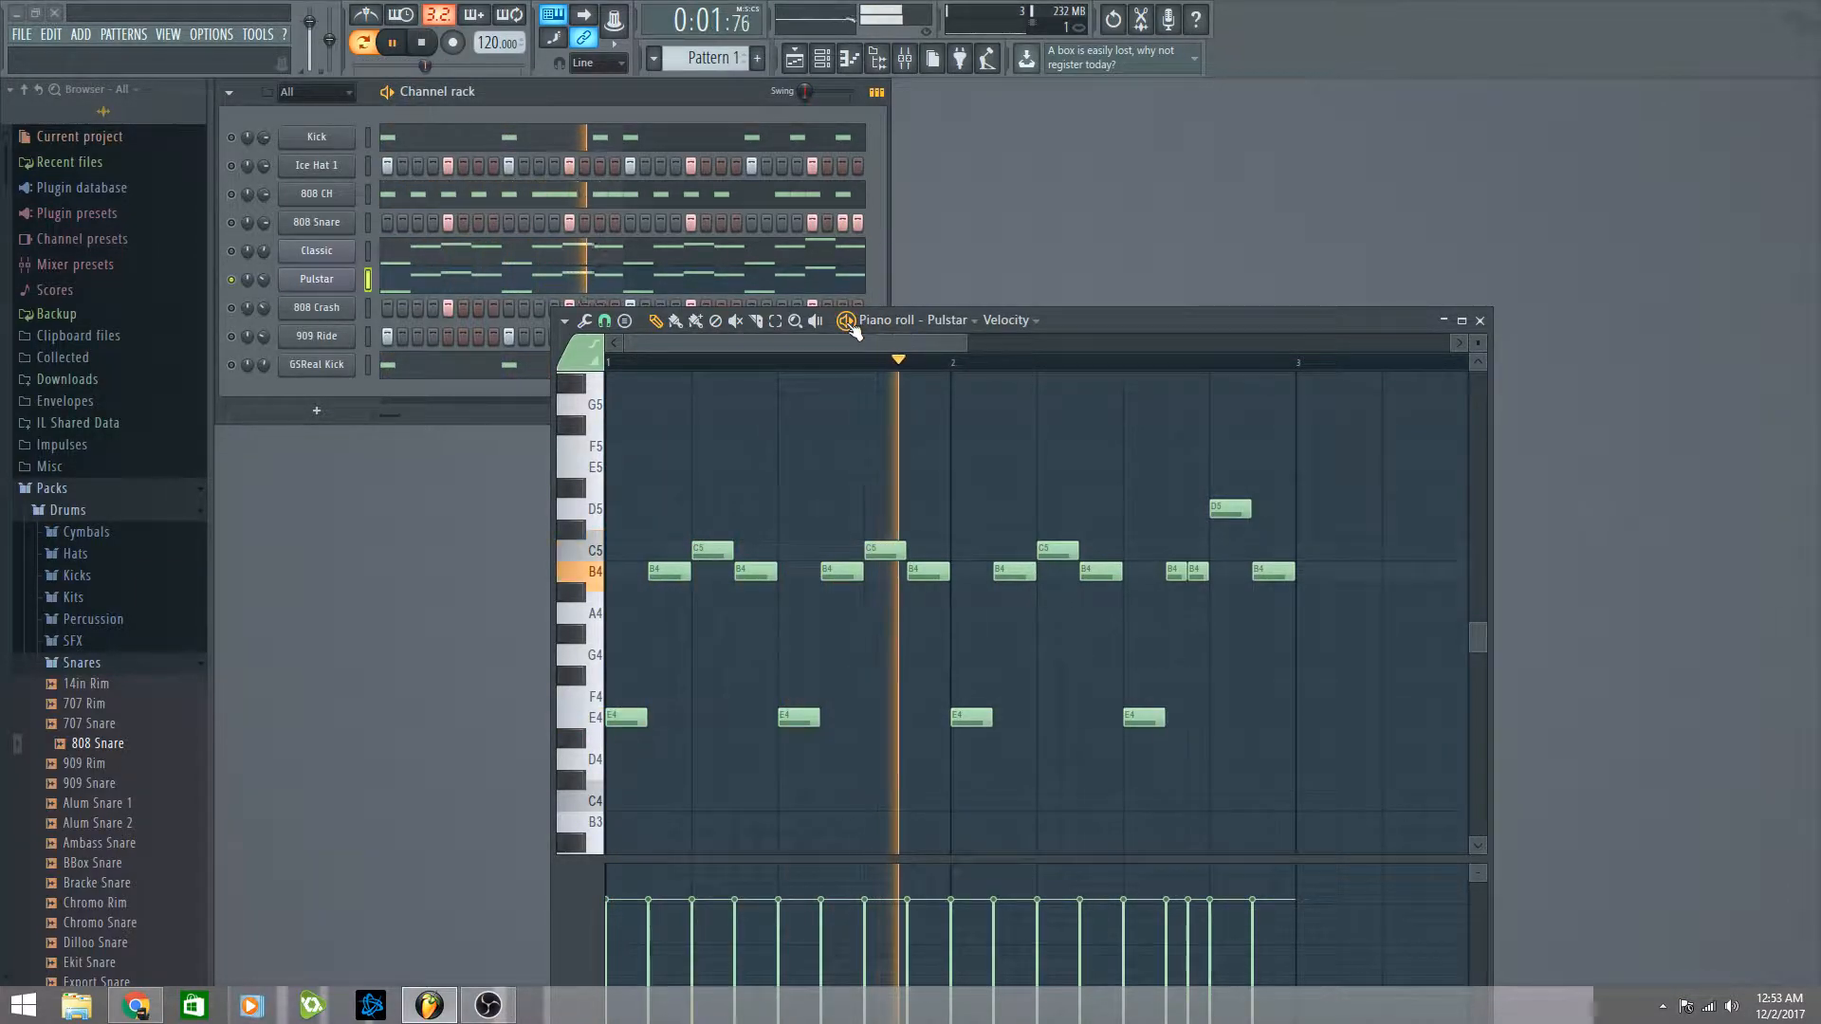
pyautogui.click(851, 325)
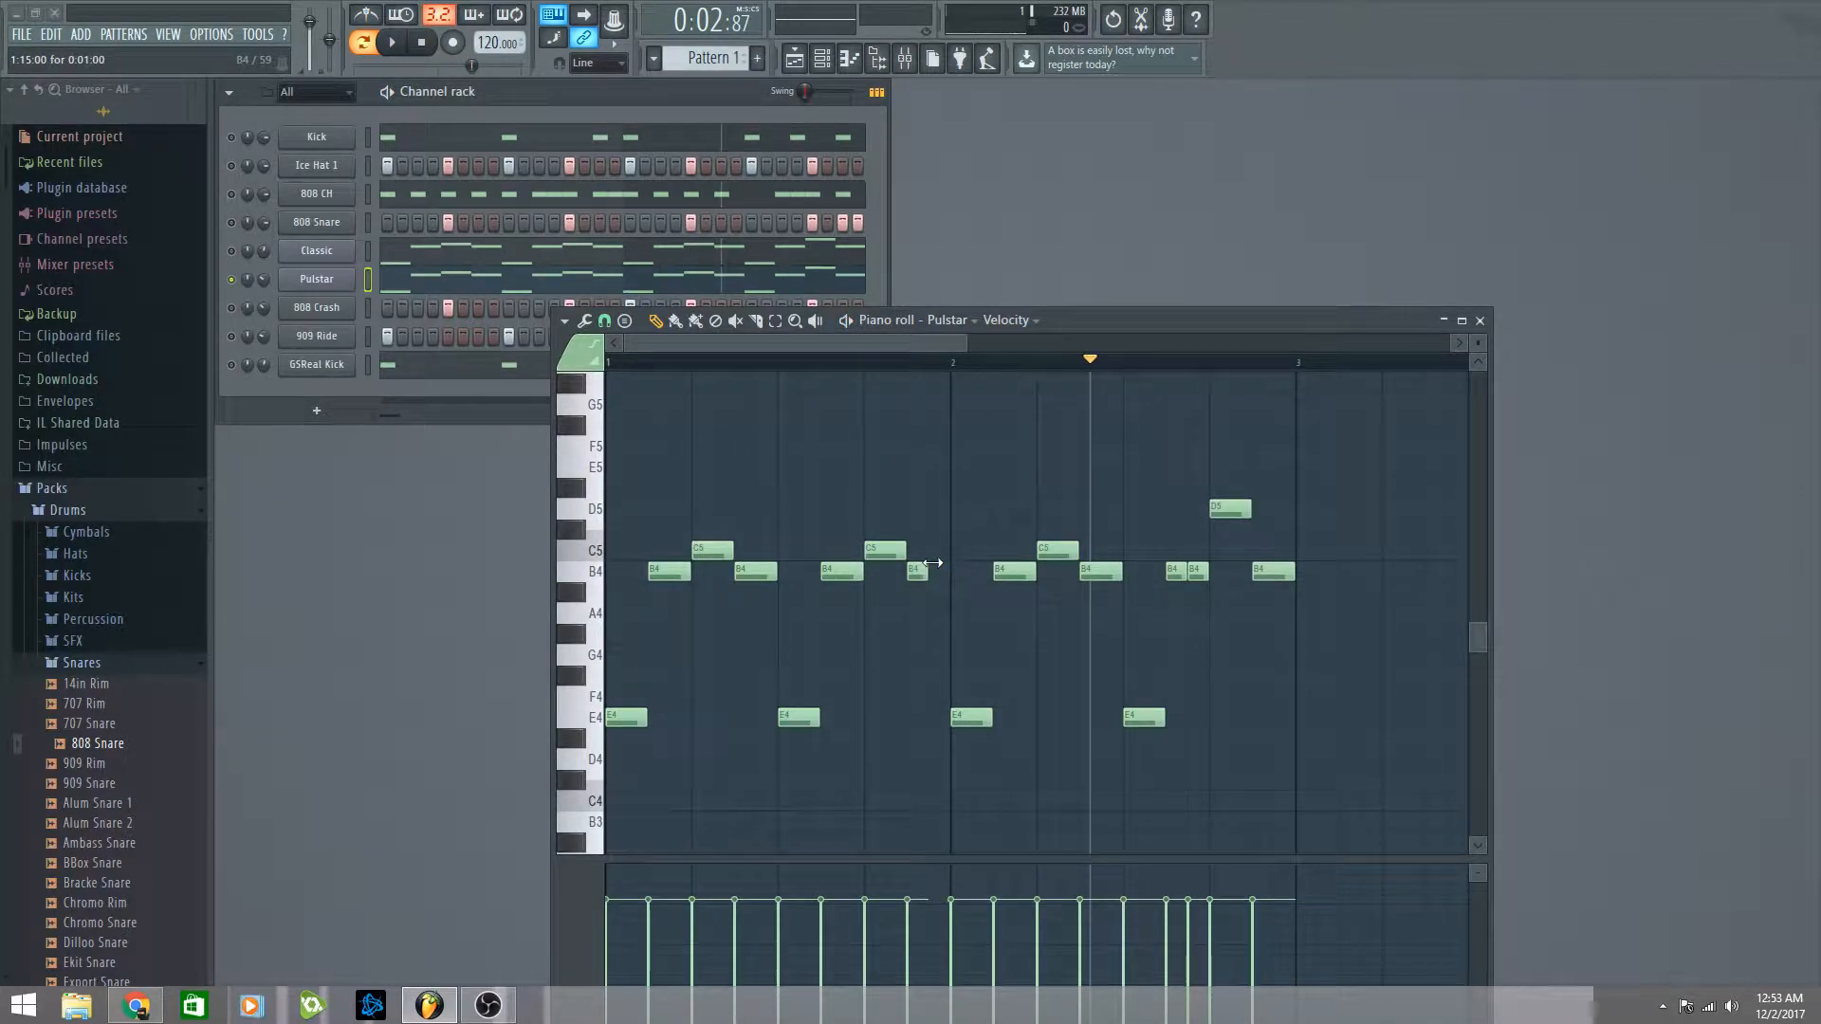
# Step: Split the two longer B4 notes around bar 2 back into pairs of short notes and replay the melody
pyautogui.moveTo(1034, 572); pyautogui.dragTo(1017, 573)
pyautogui.click(1021, 576)
pyautogui.click(943, 579)
pyautogui.click(612, 361)
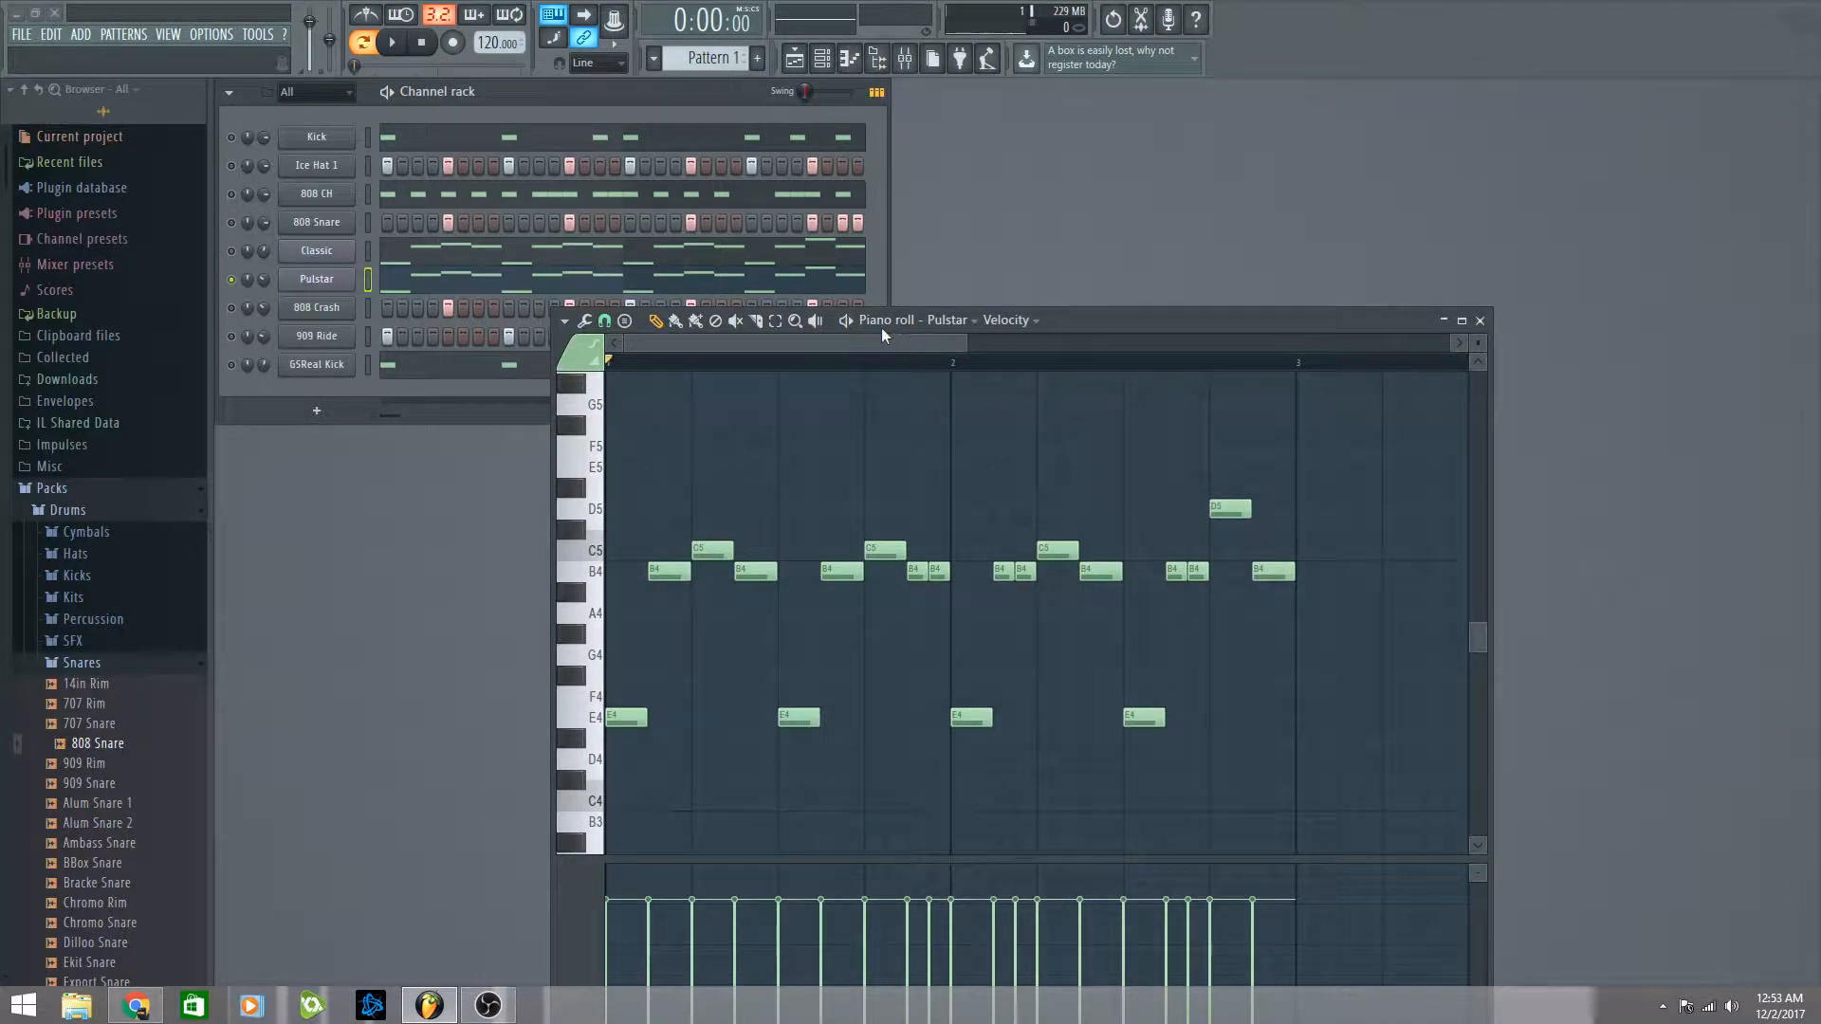
pyautogui.click(845, 323)
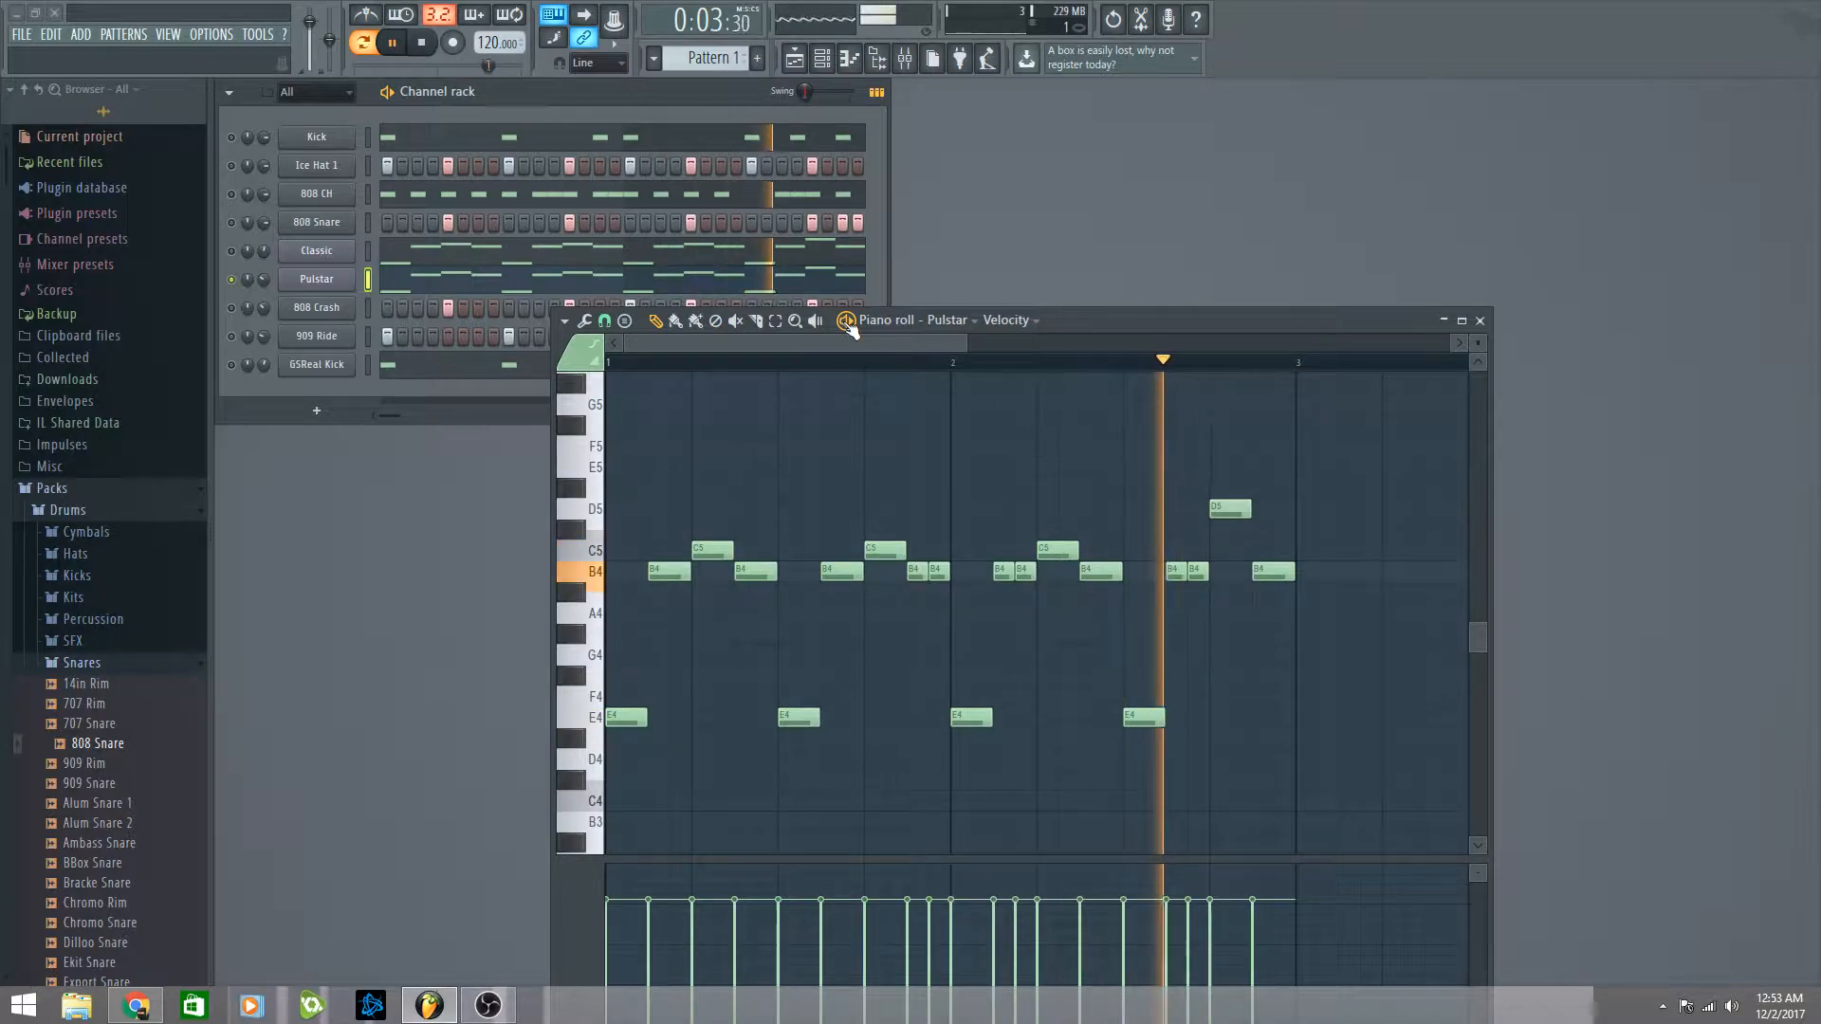
pyautogui.click(845, 322)
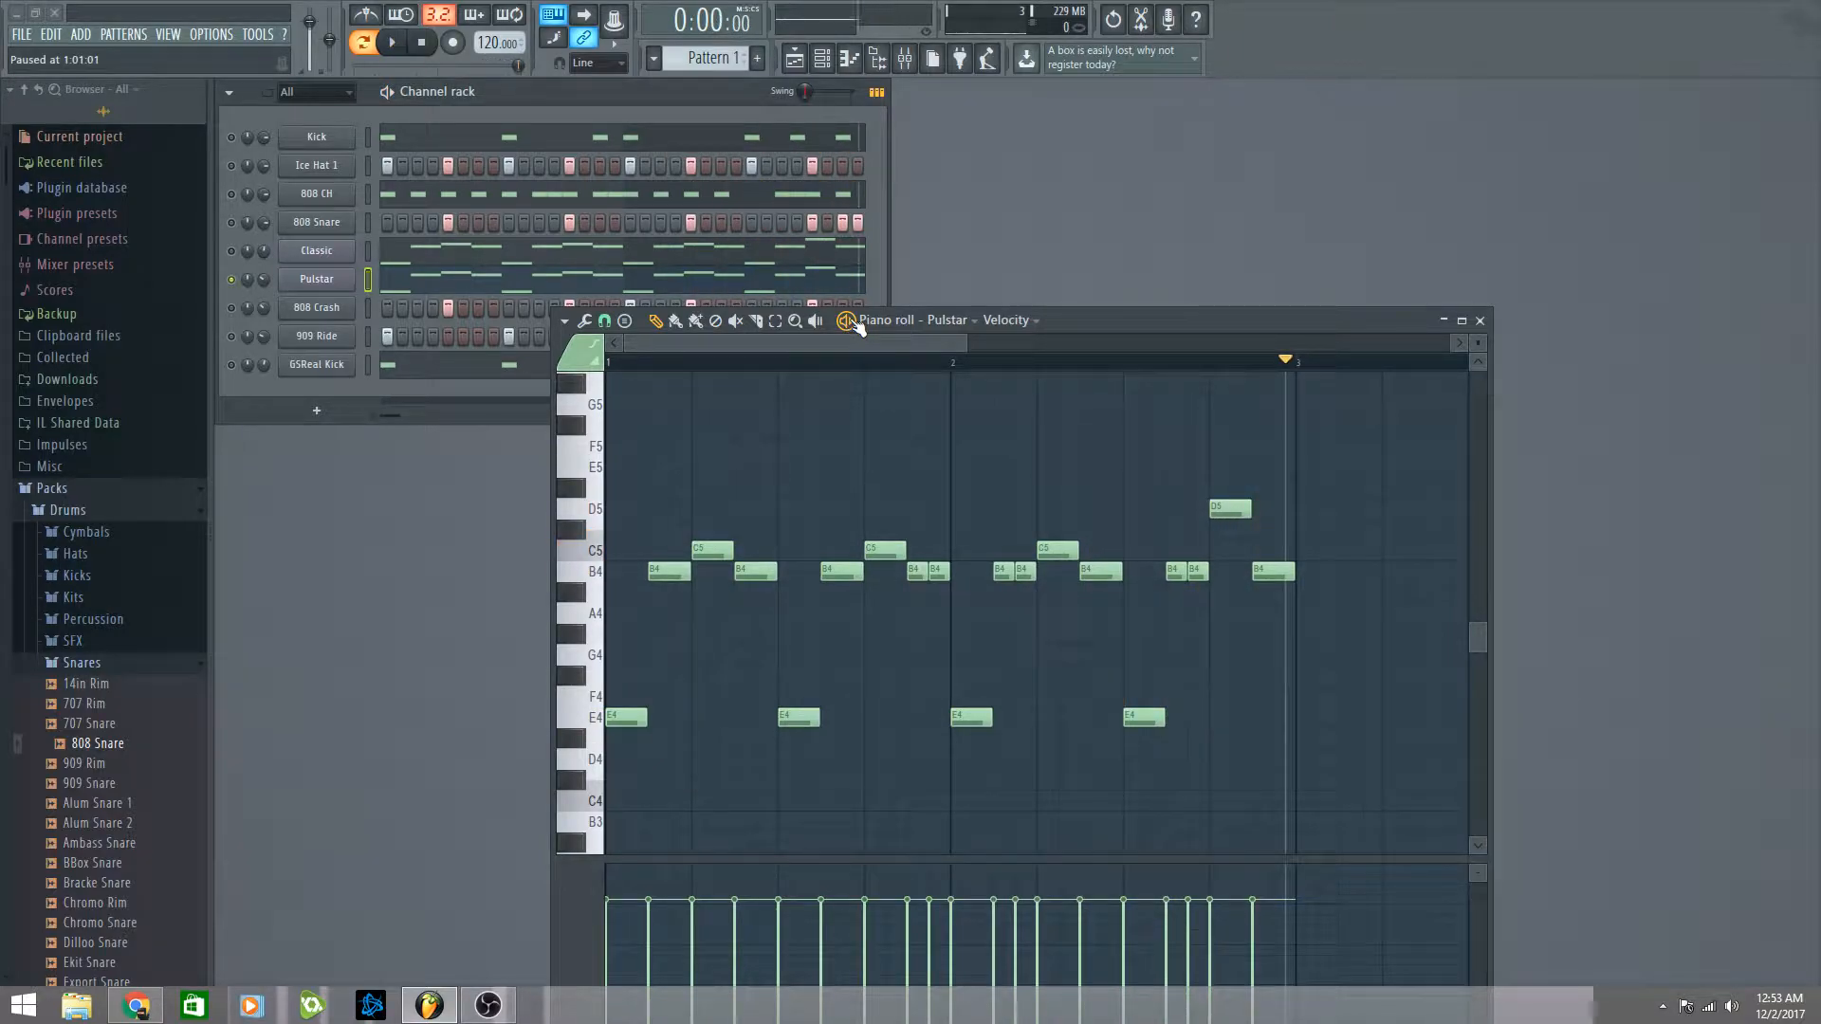
# Step: Close and reopen the Pulstar notes in the piano roll, return playback to the start, and close the roll again
pyautogui.click(1481, 322)
pyautogui.click(399, 285)
pyautogui.click(609, 363)
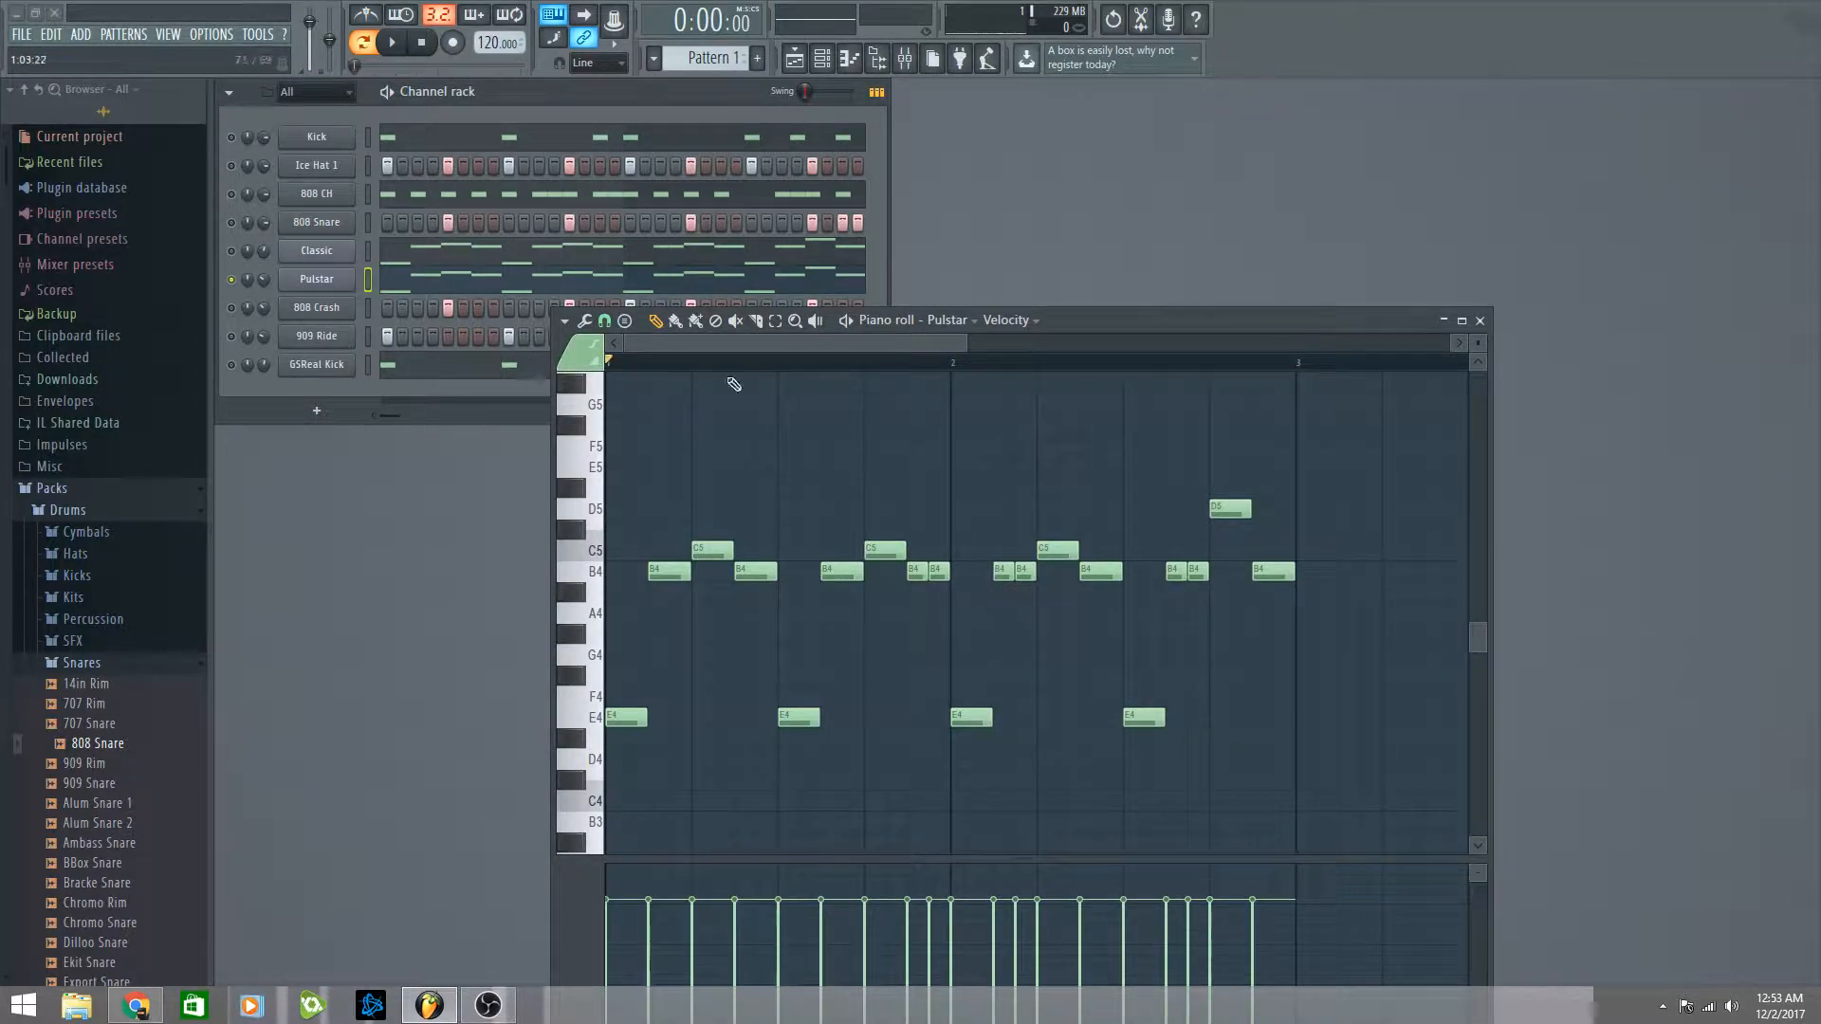
pyautogui.click(1481, 322)
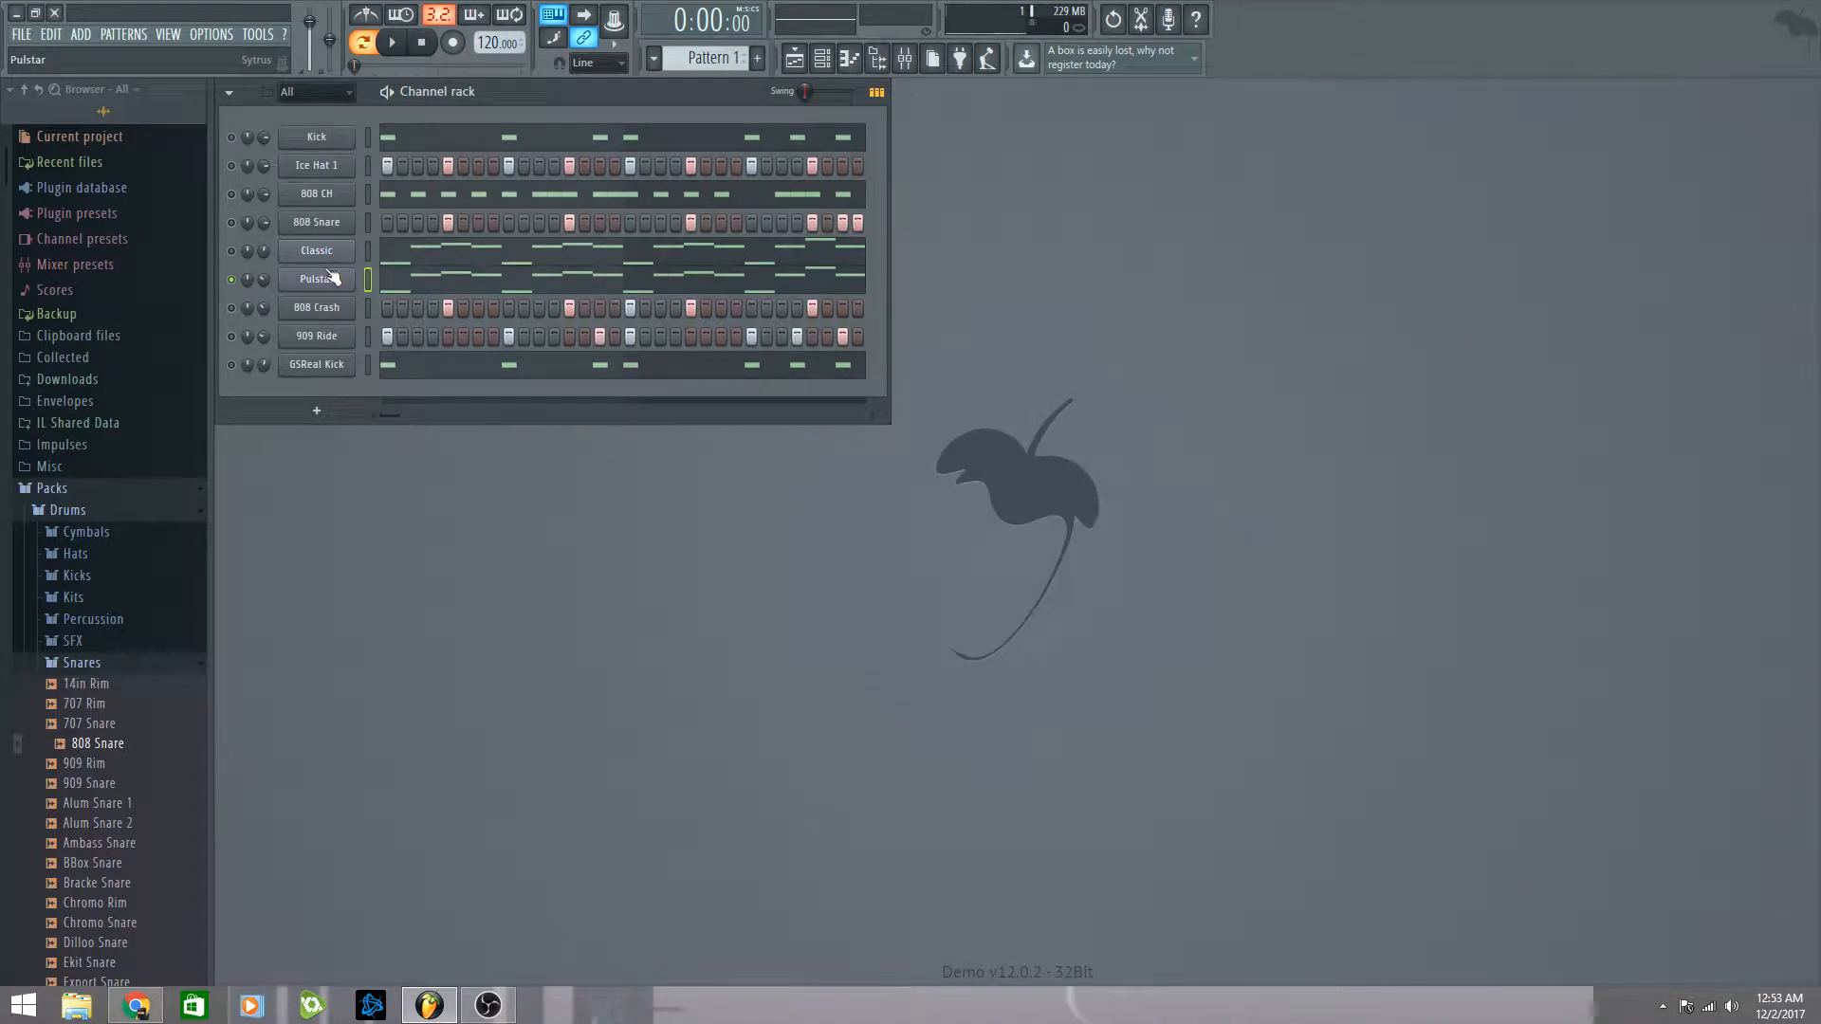
# Step: Solo the Classic channel, play its notes in the piano roll, and play Classic layered with Pulstar
pyautogui.click(493, 256)
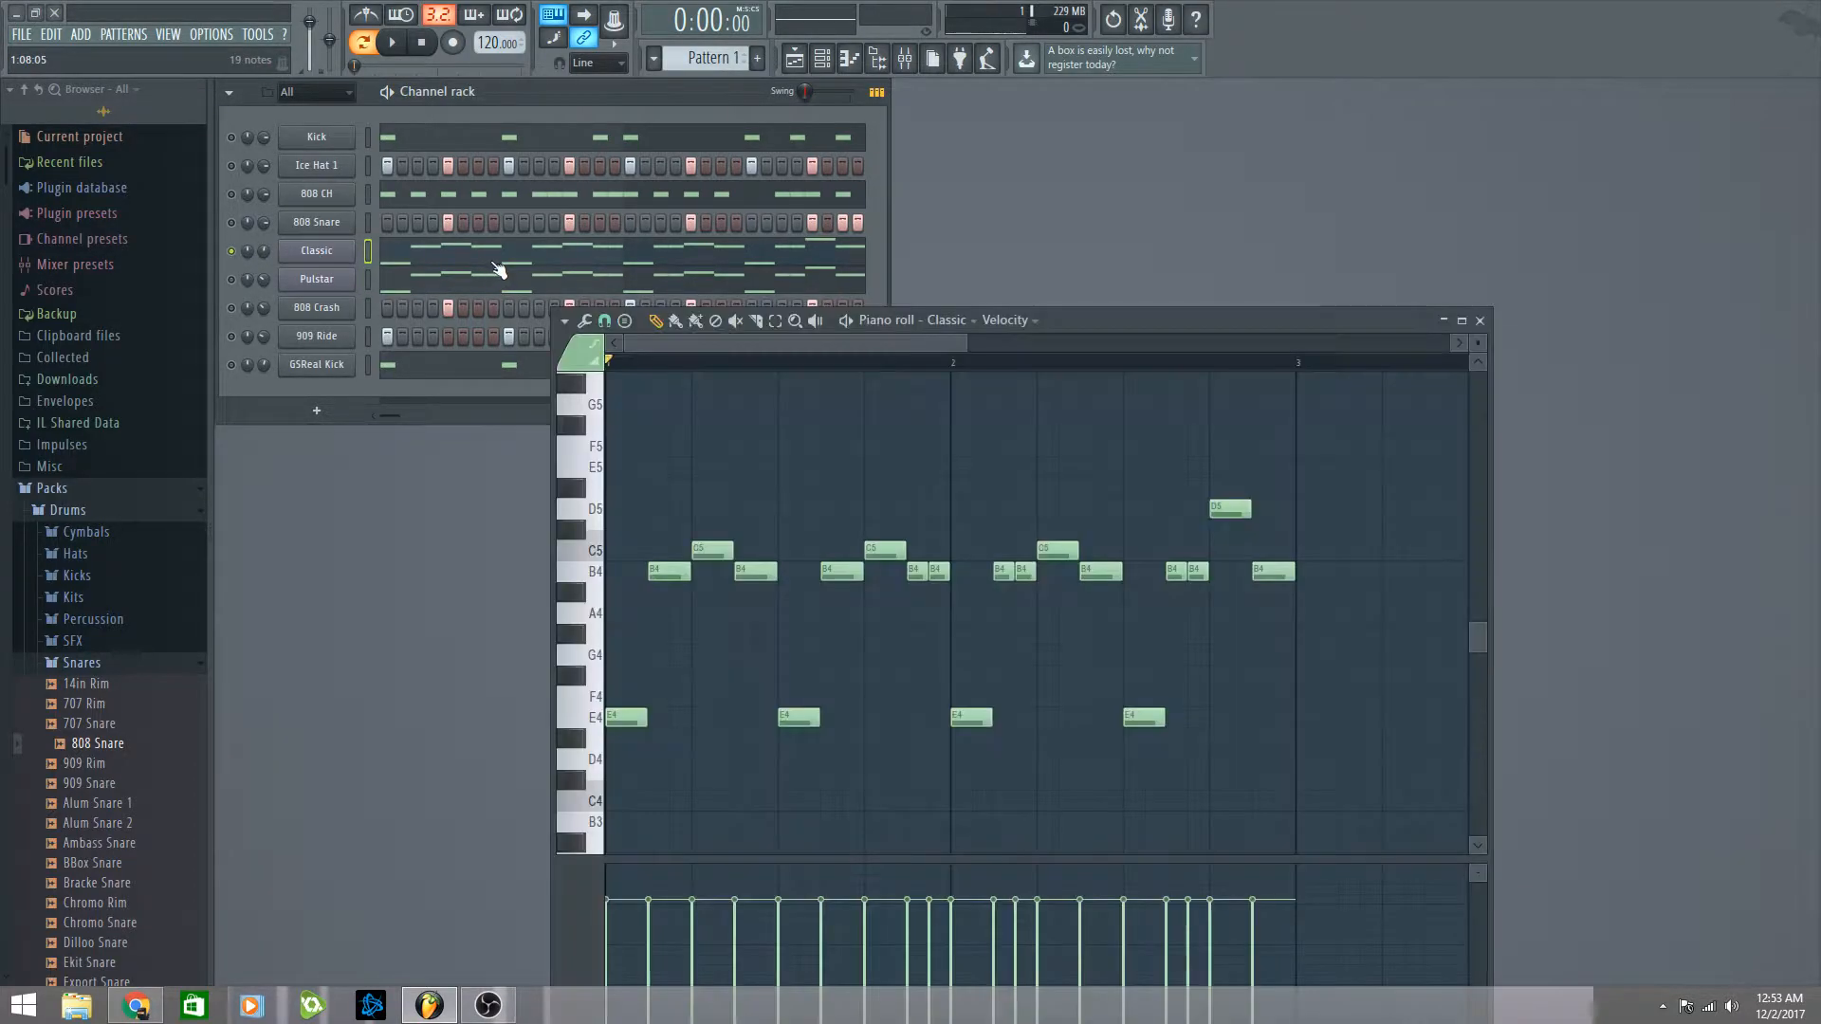
pyautogui.press('space')
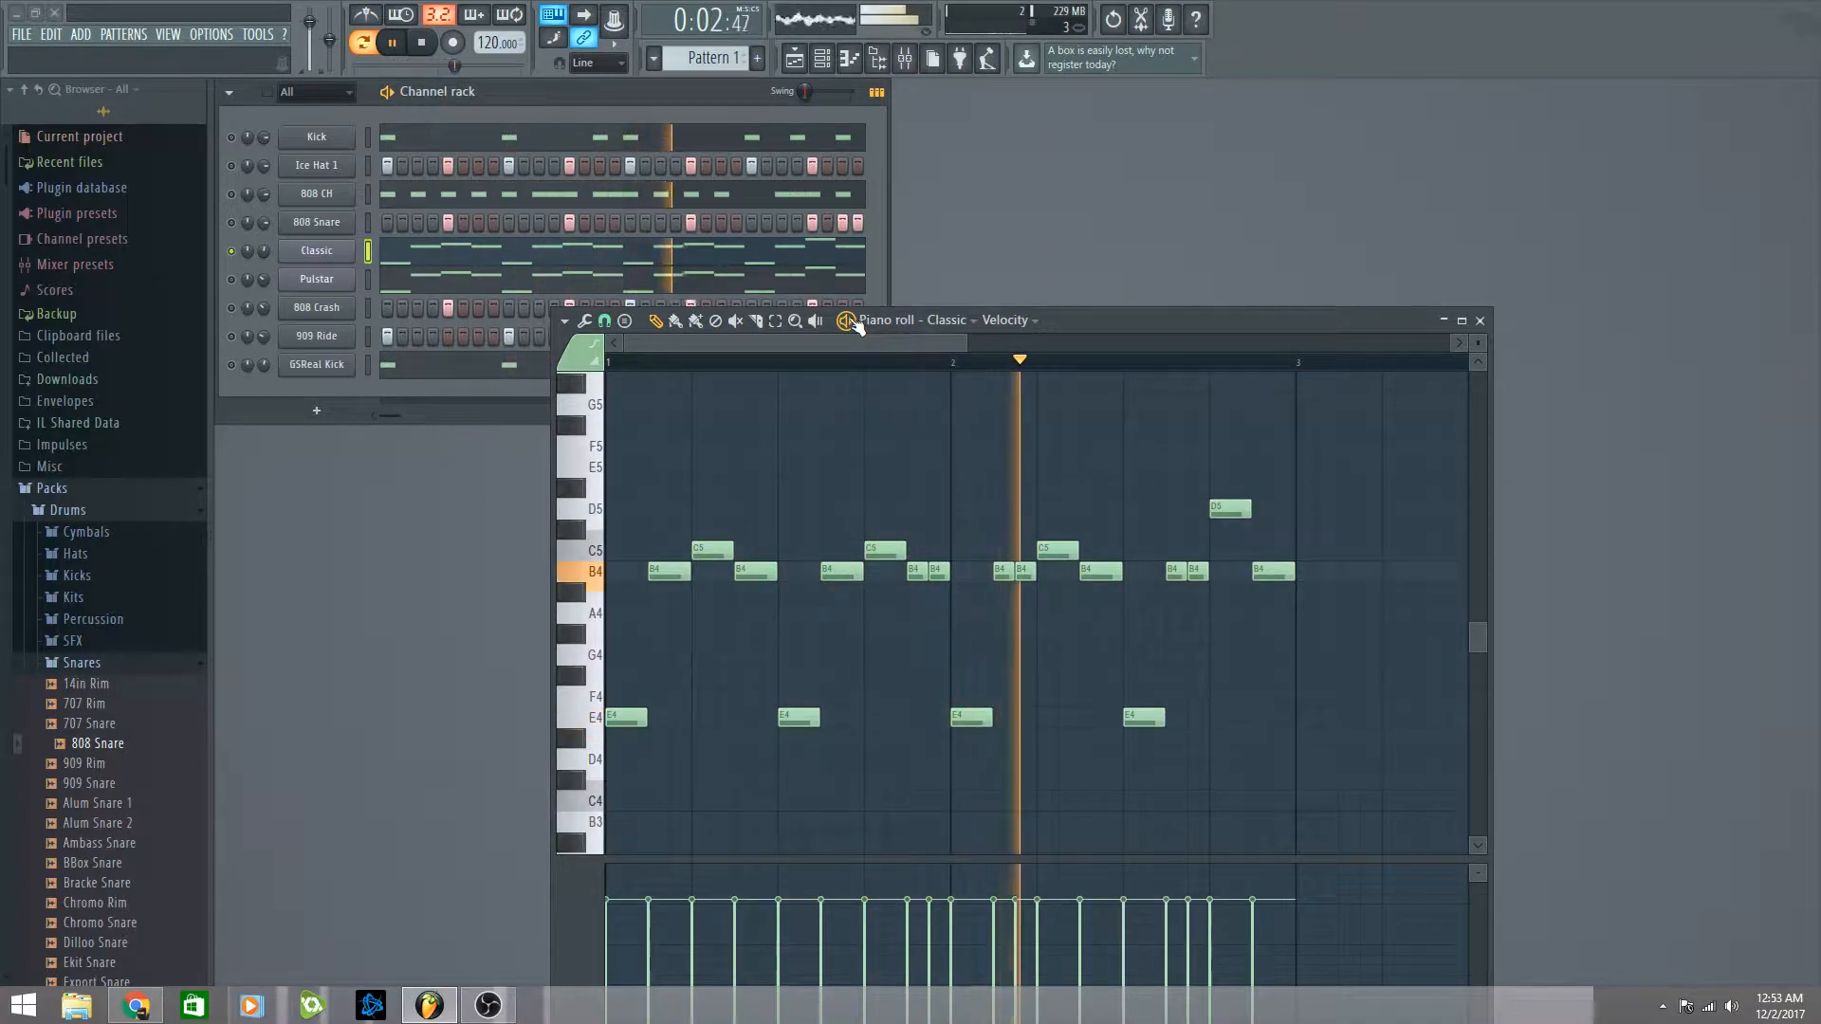
pyautogui.click(849, 324)
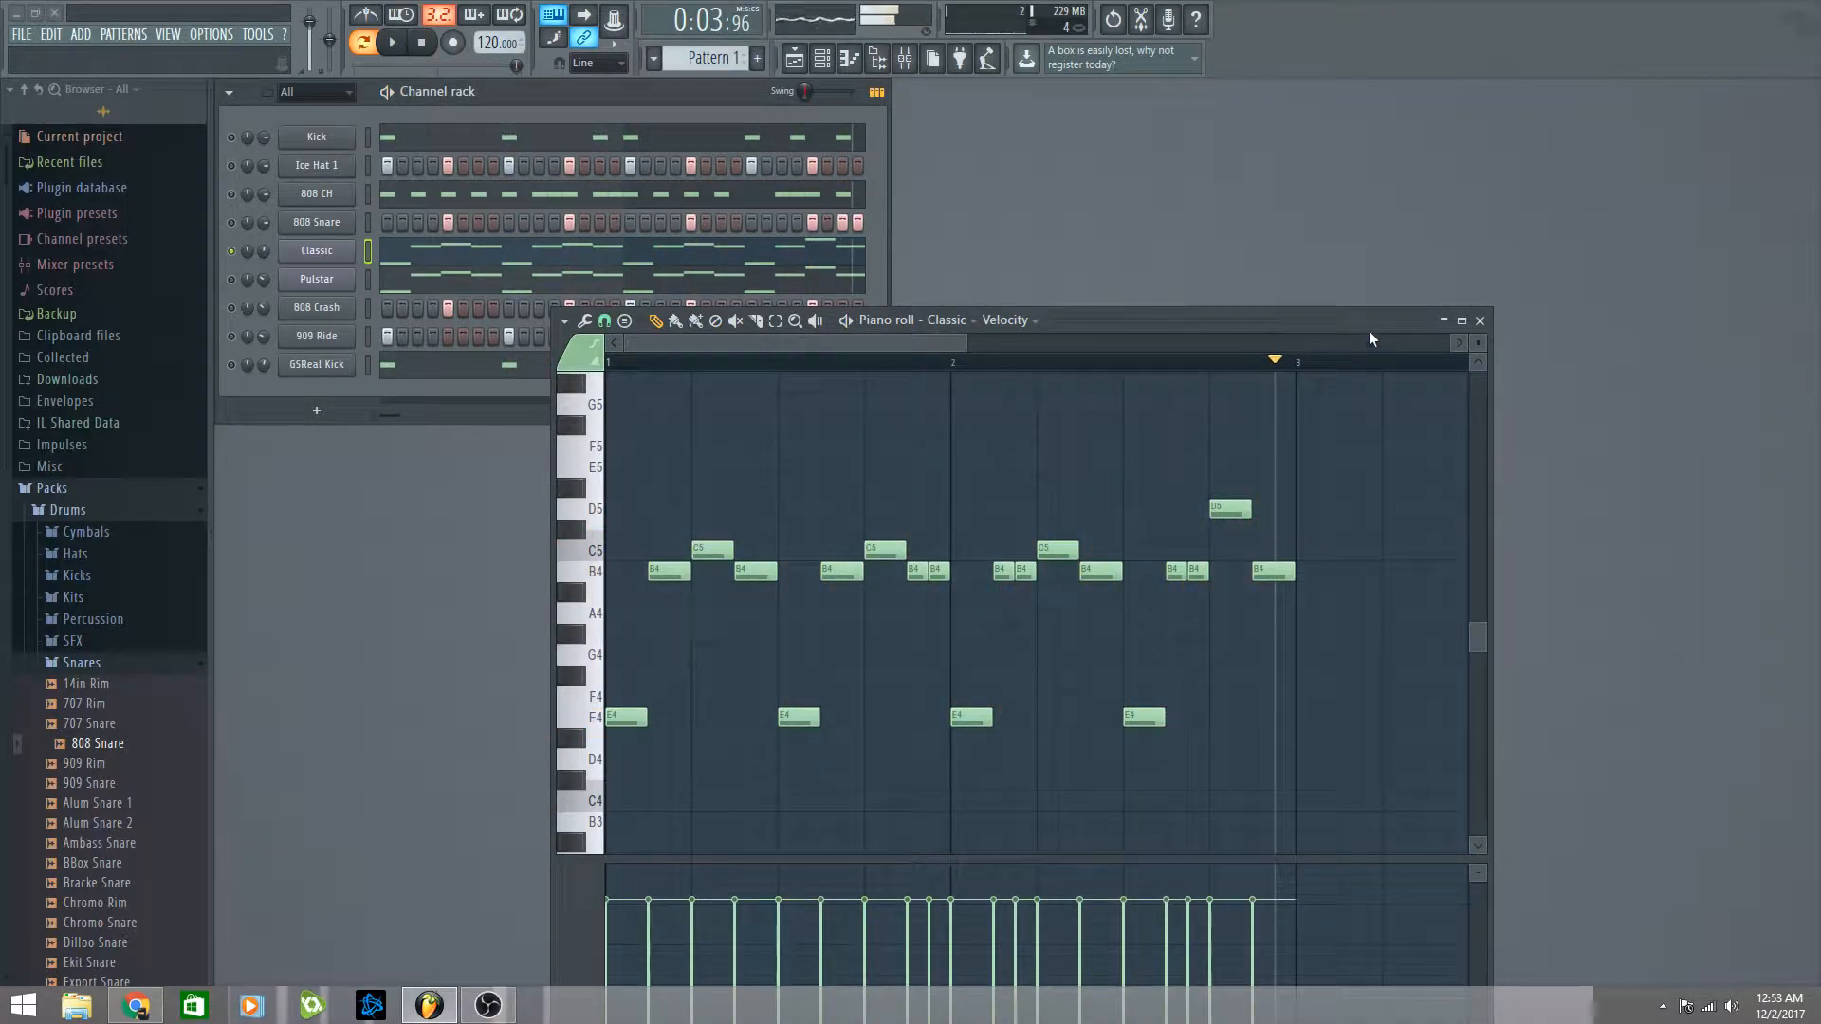
pyautogui.click(1480, 320)
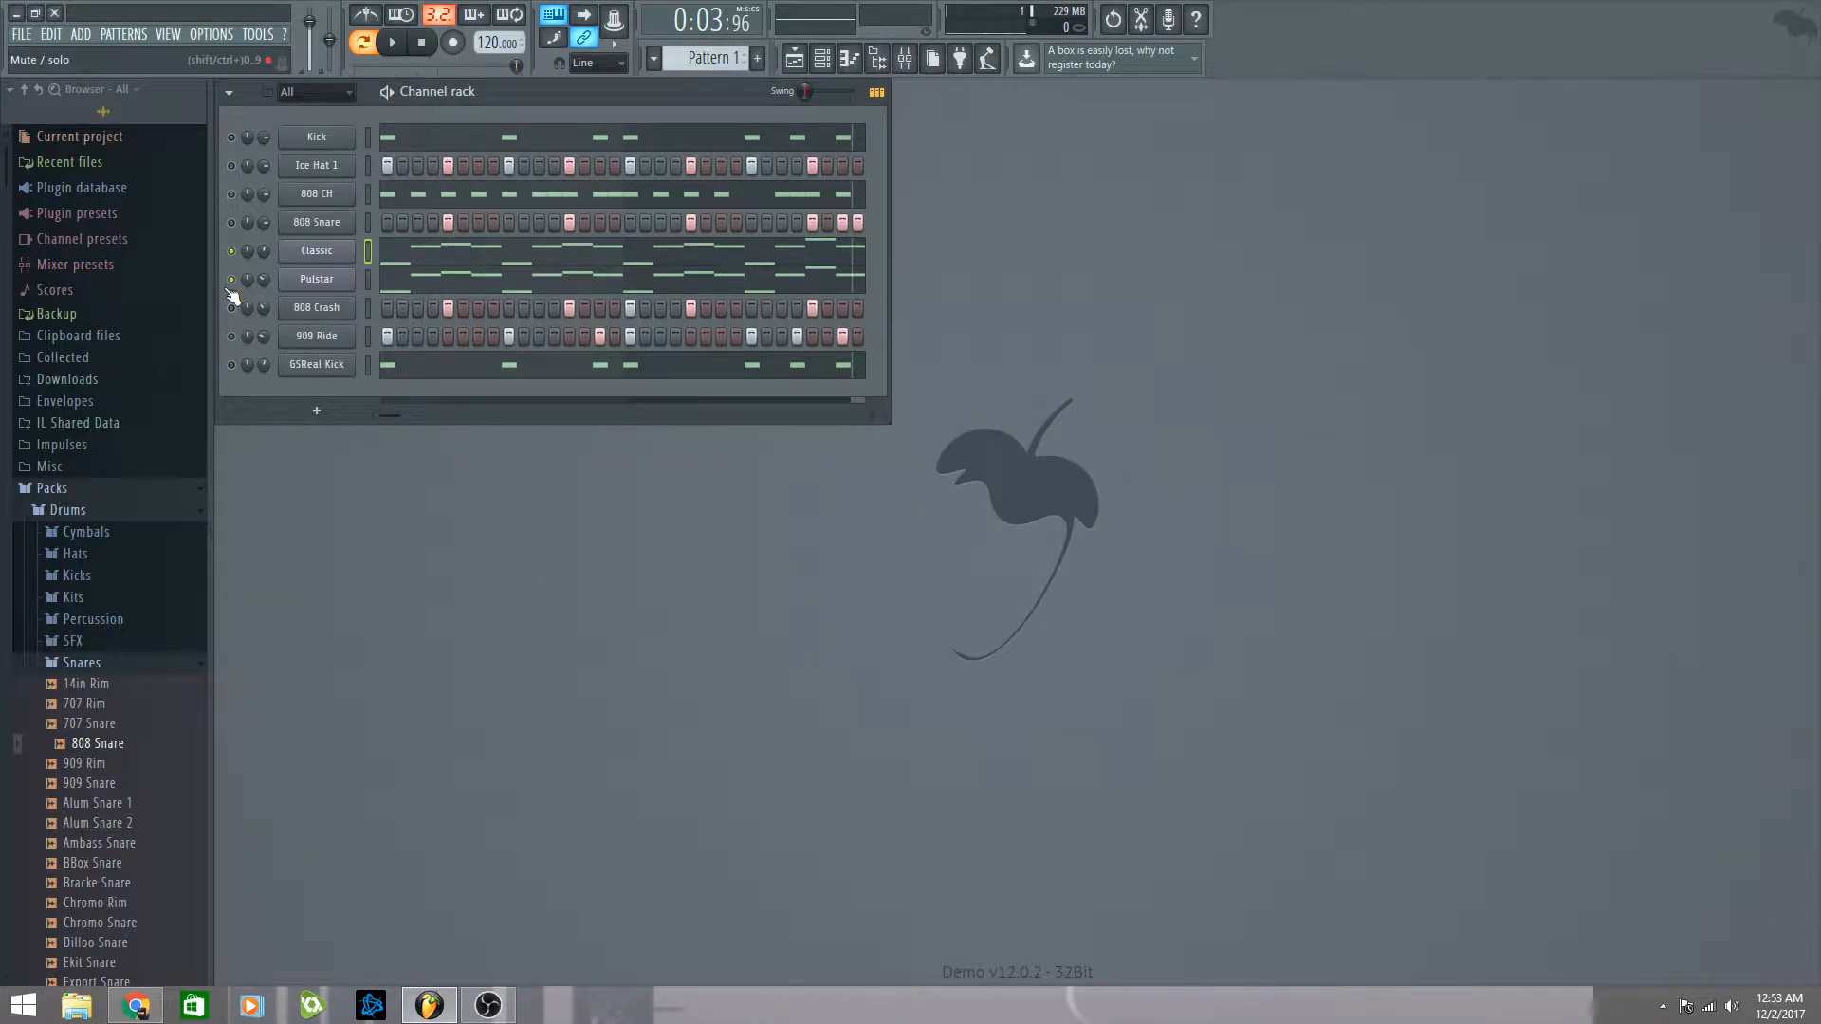
pyautogui.press('space')
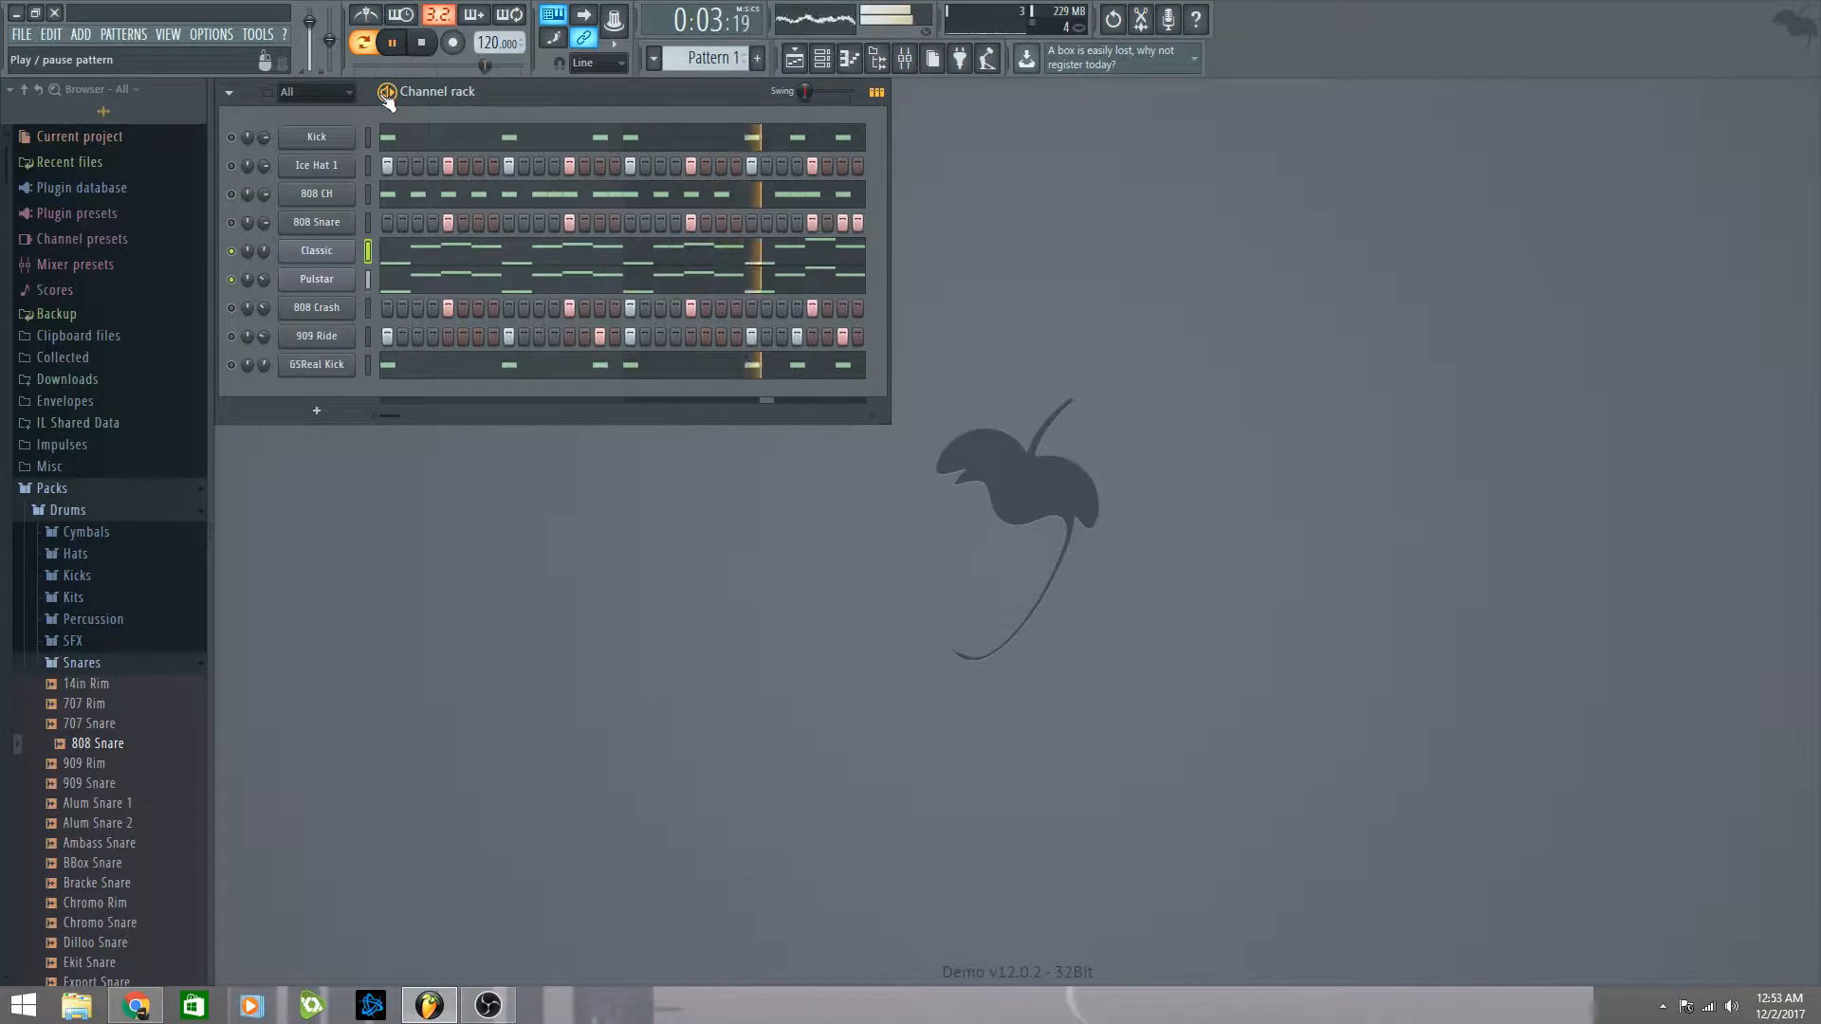
pyautogui.press('space')
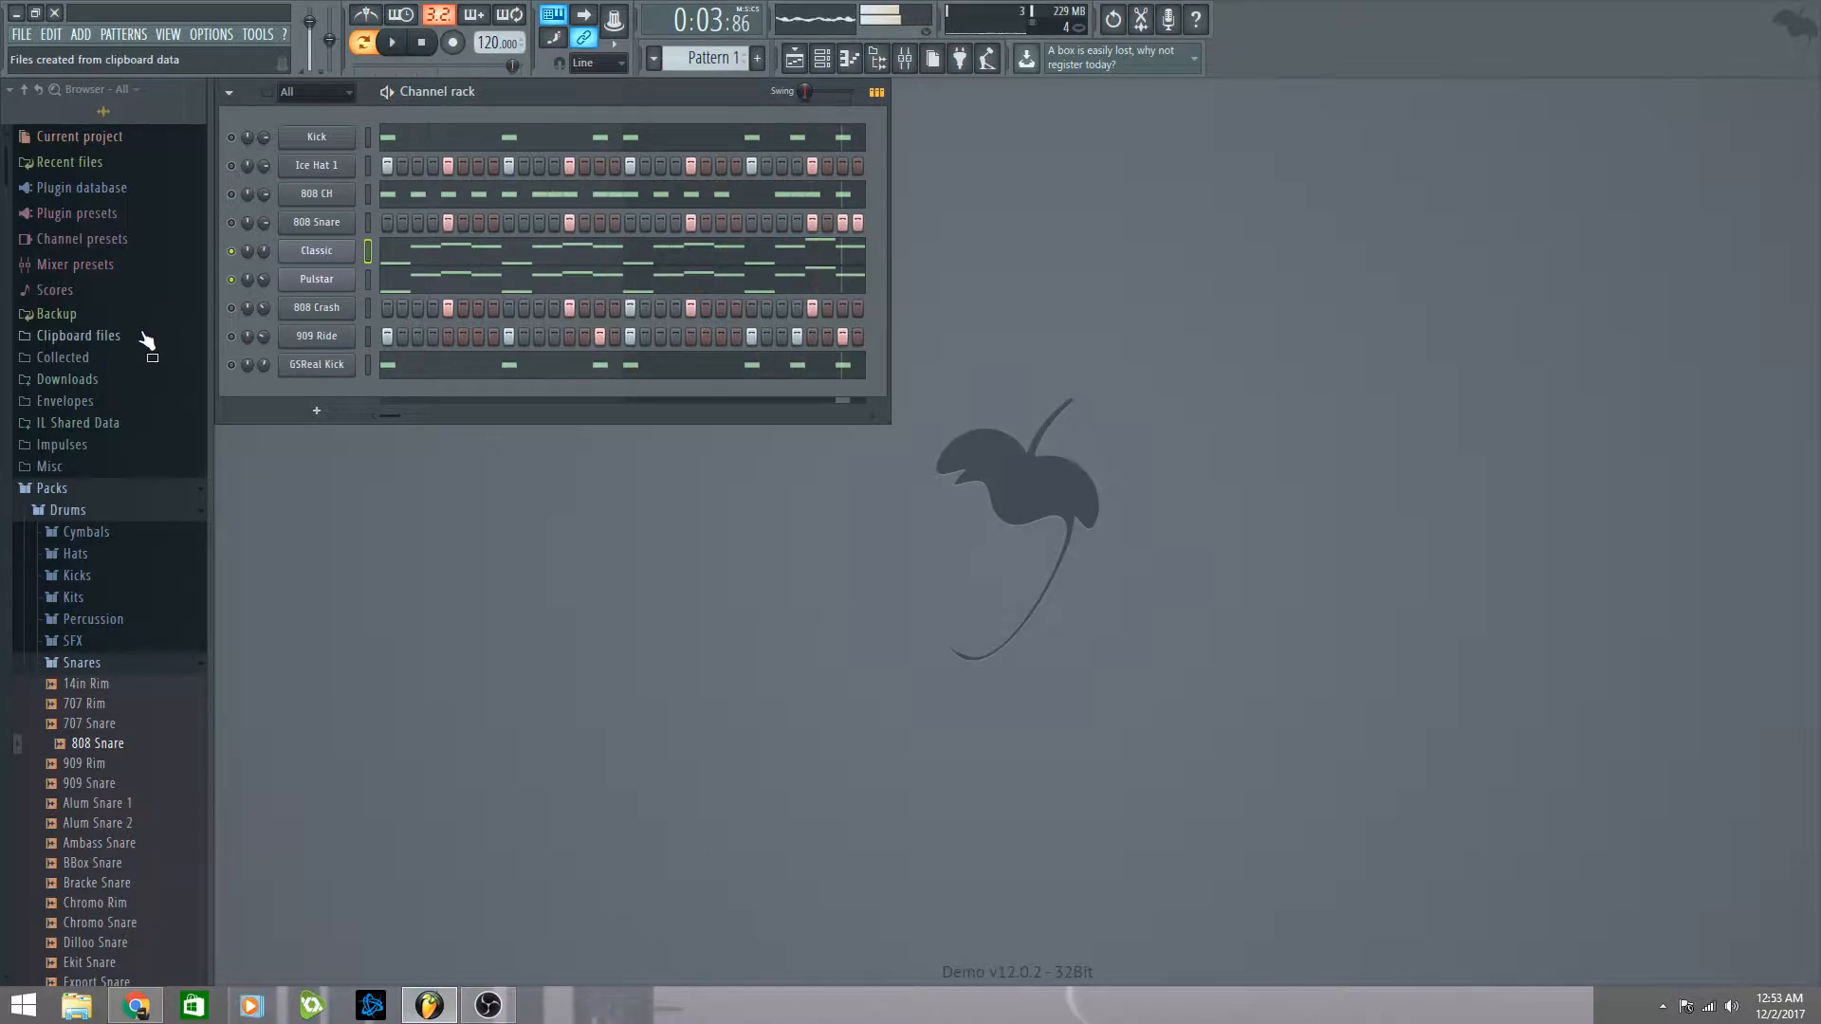
# Step: Open the Pulstar channel's Sytrus window, place it beside the channel rack, and look at its preset categories
pyautogui.click(317, 279)
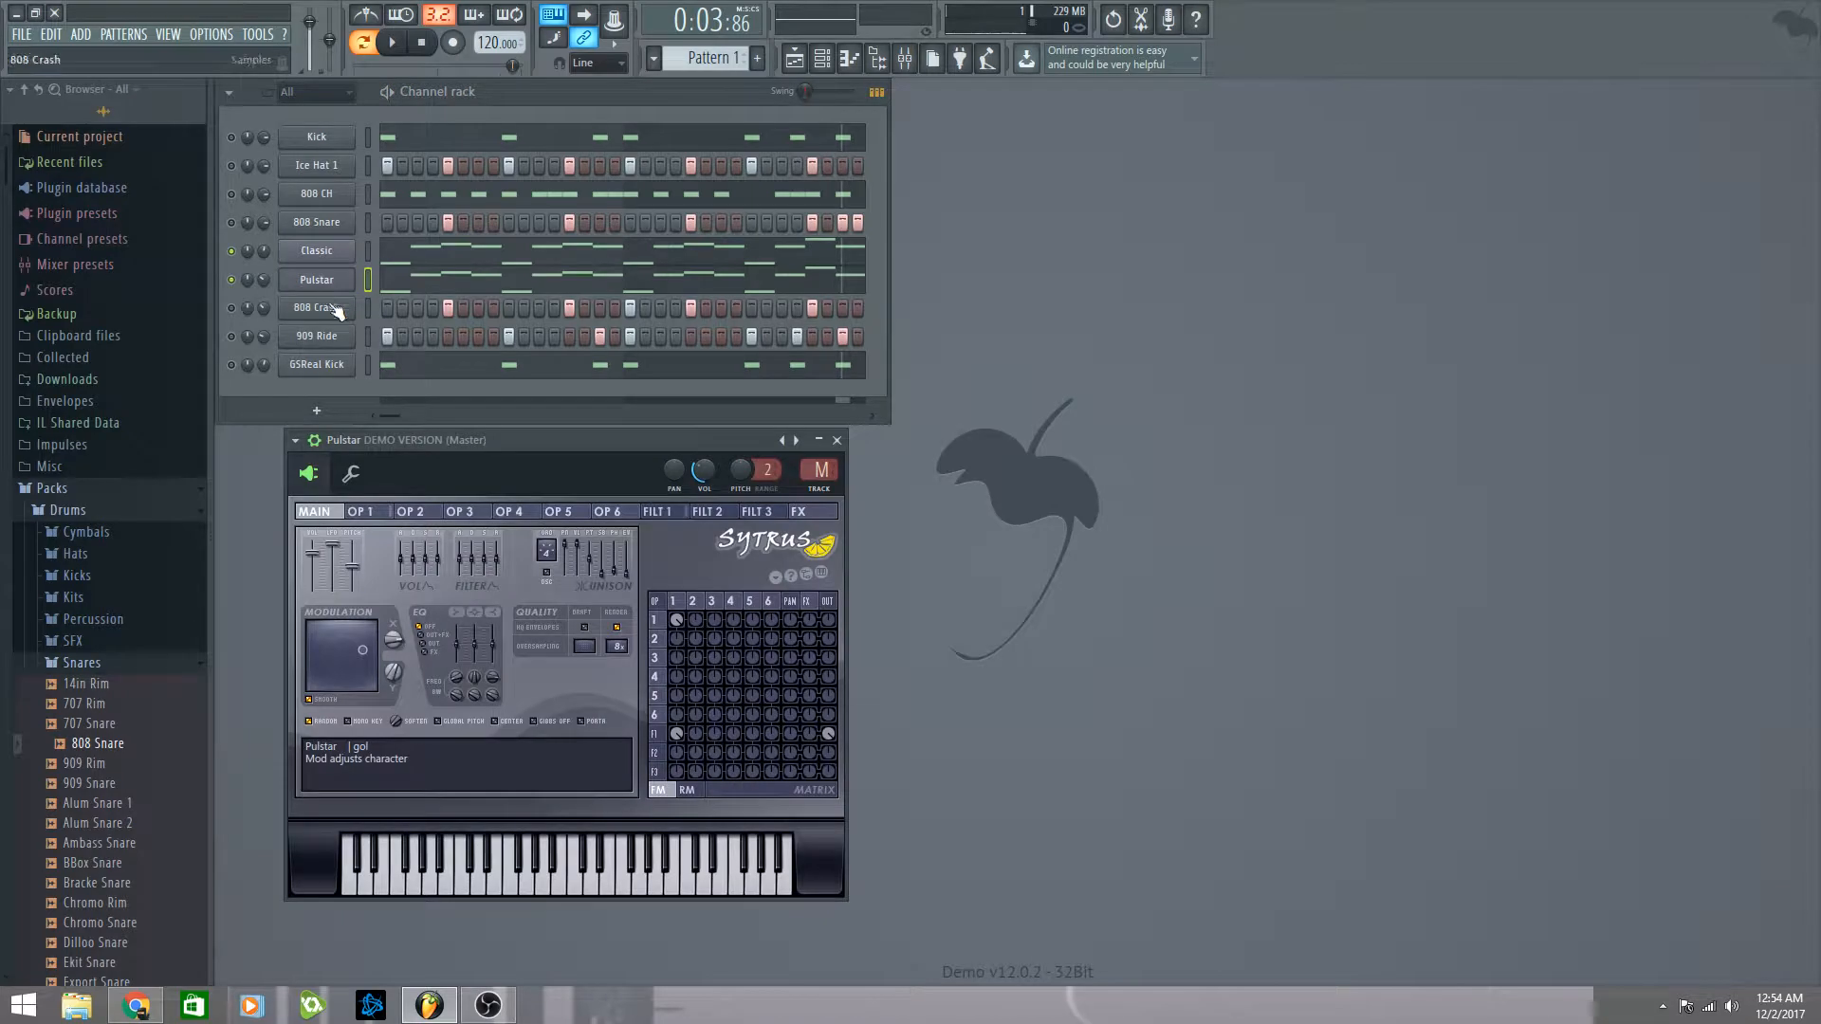
pyautogui.moveTo(560, 437); pyautogui.dragTo(1158, 95)
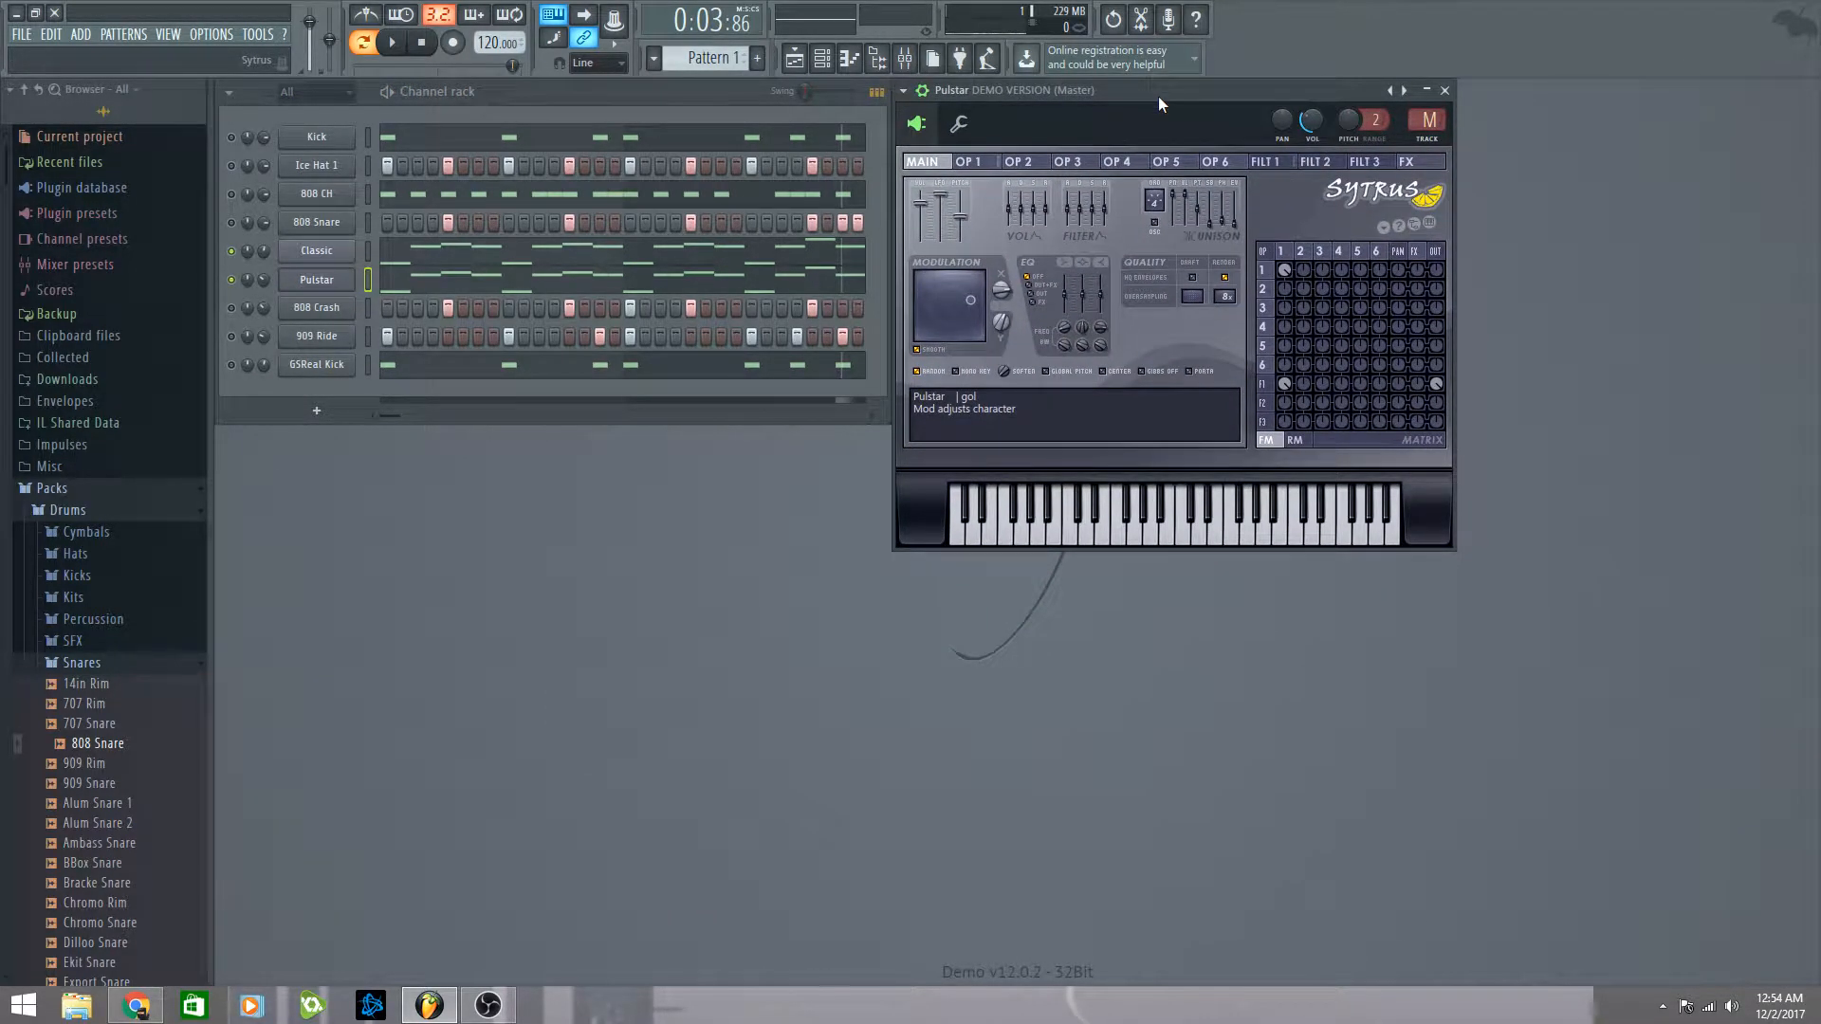
pyautogui.click(903, 90)
pyautogui.moveTo(988, 146)
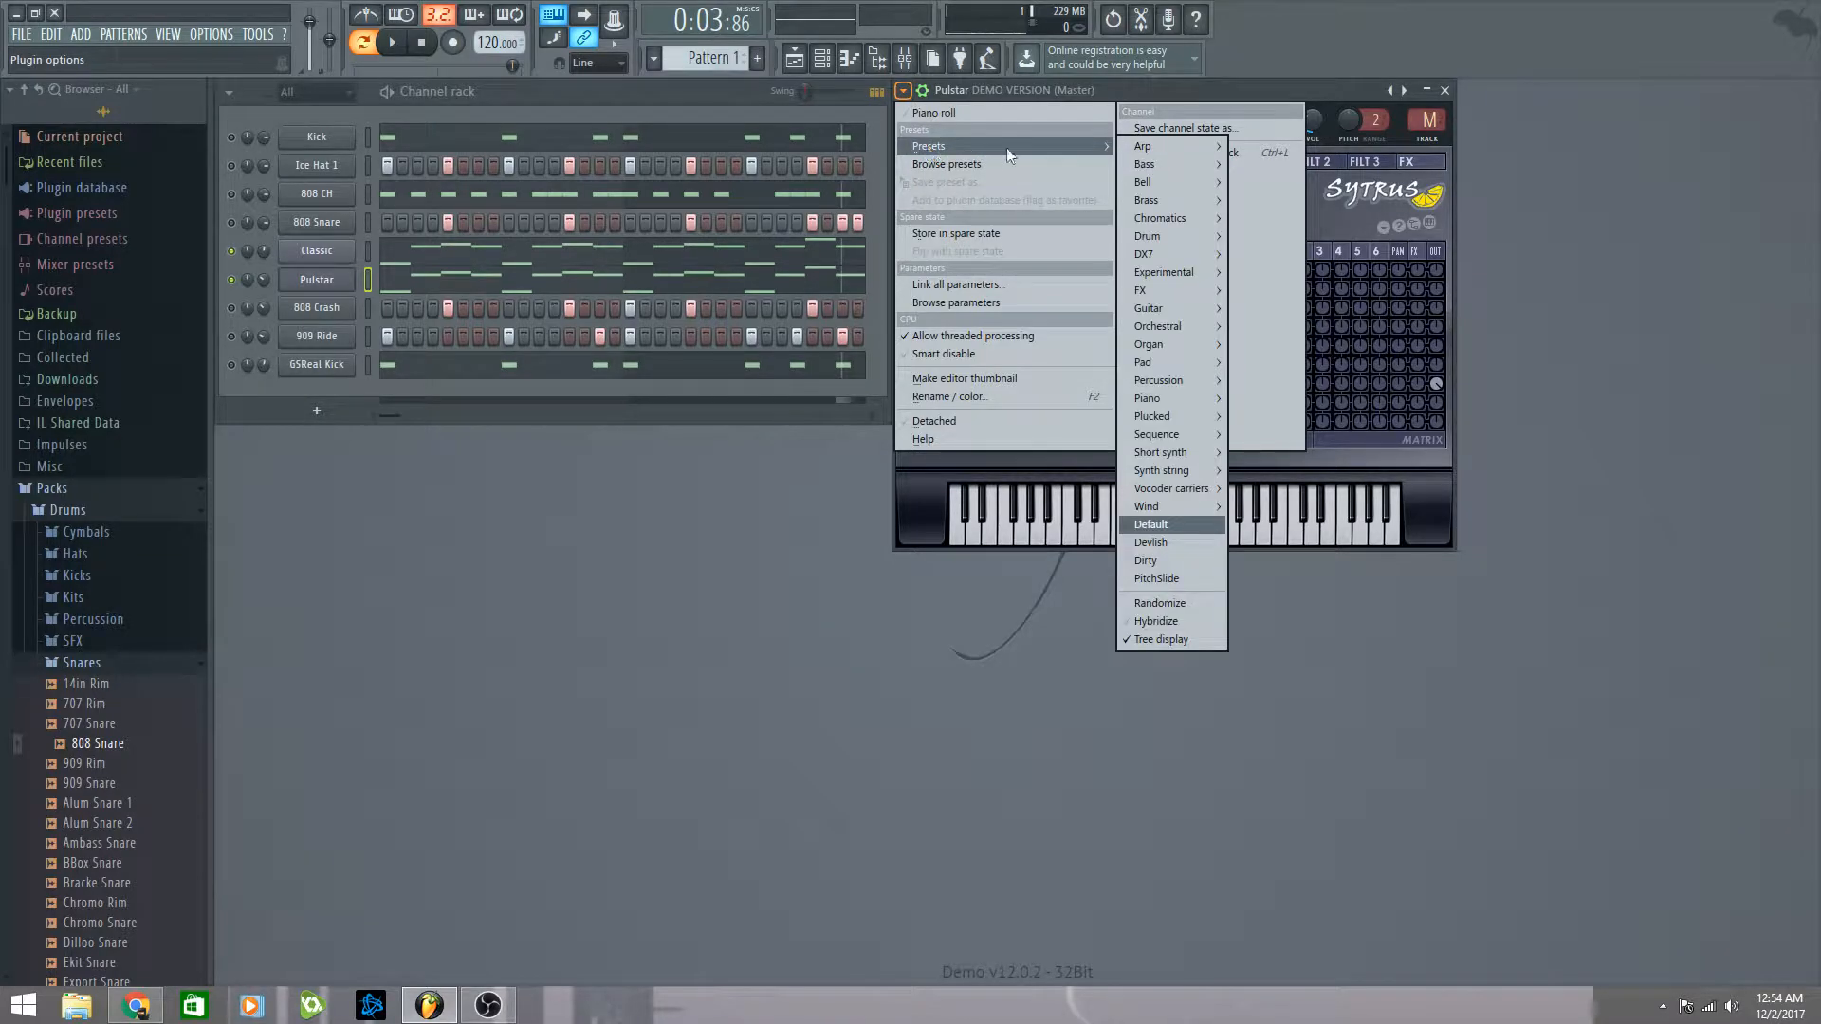
pyautogui.click(1300, 76)
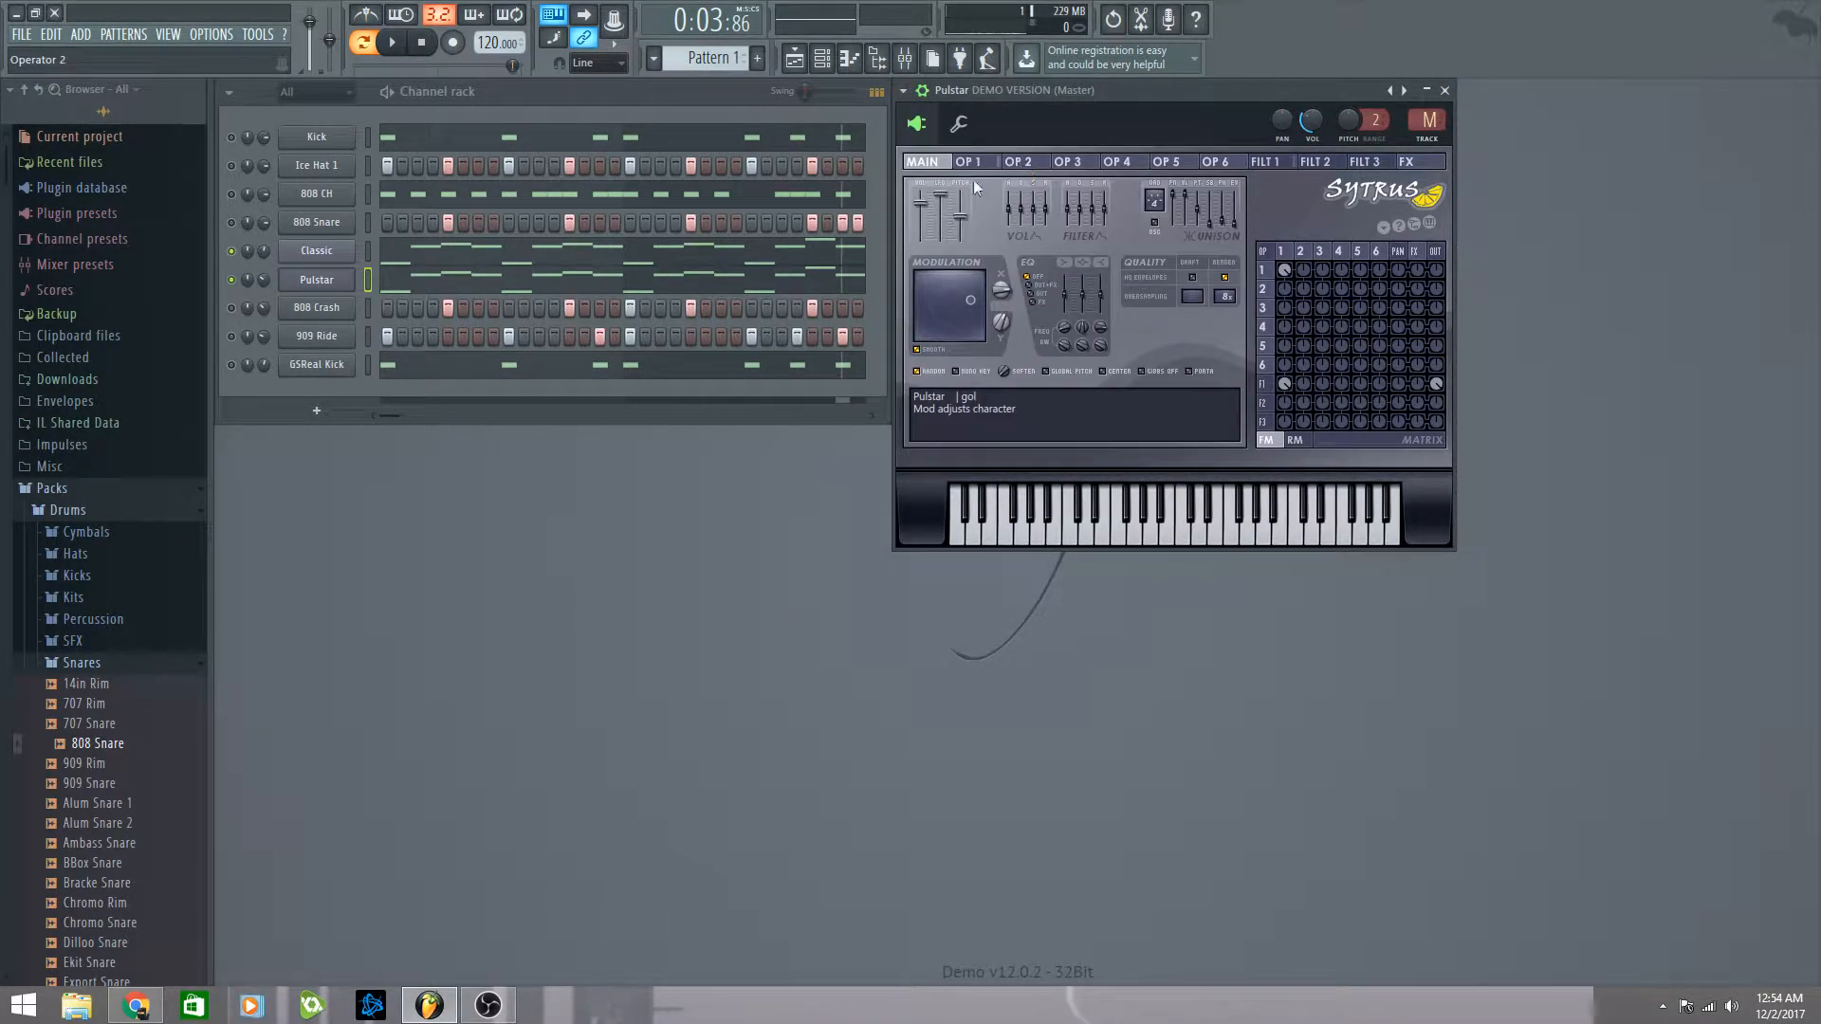
# Step: Look through the Sytrus operator pages for operators 1 to 4 and return to the main page
pyautogui.click(1020, 161)
pyautogui.click(1084, 166)
pyautogui.click(1131, 163)
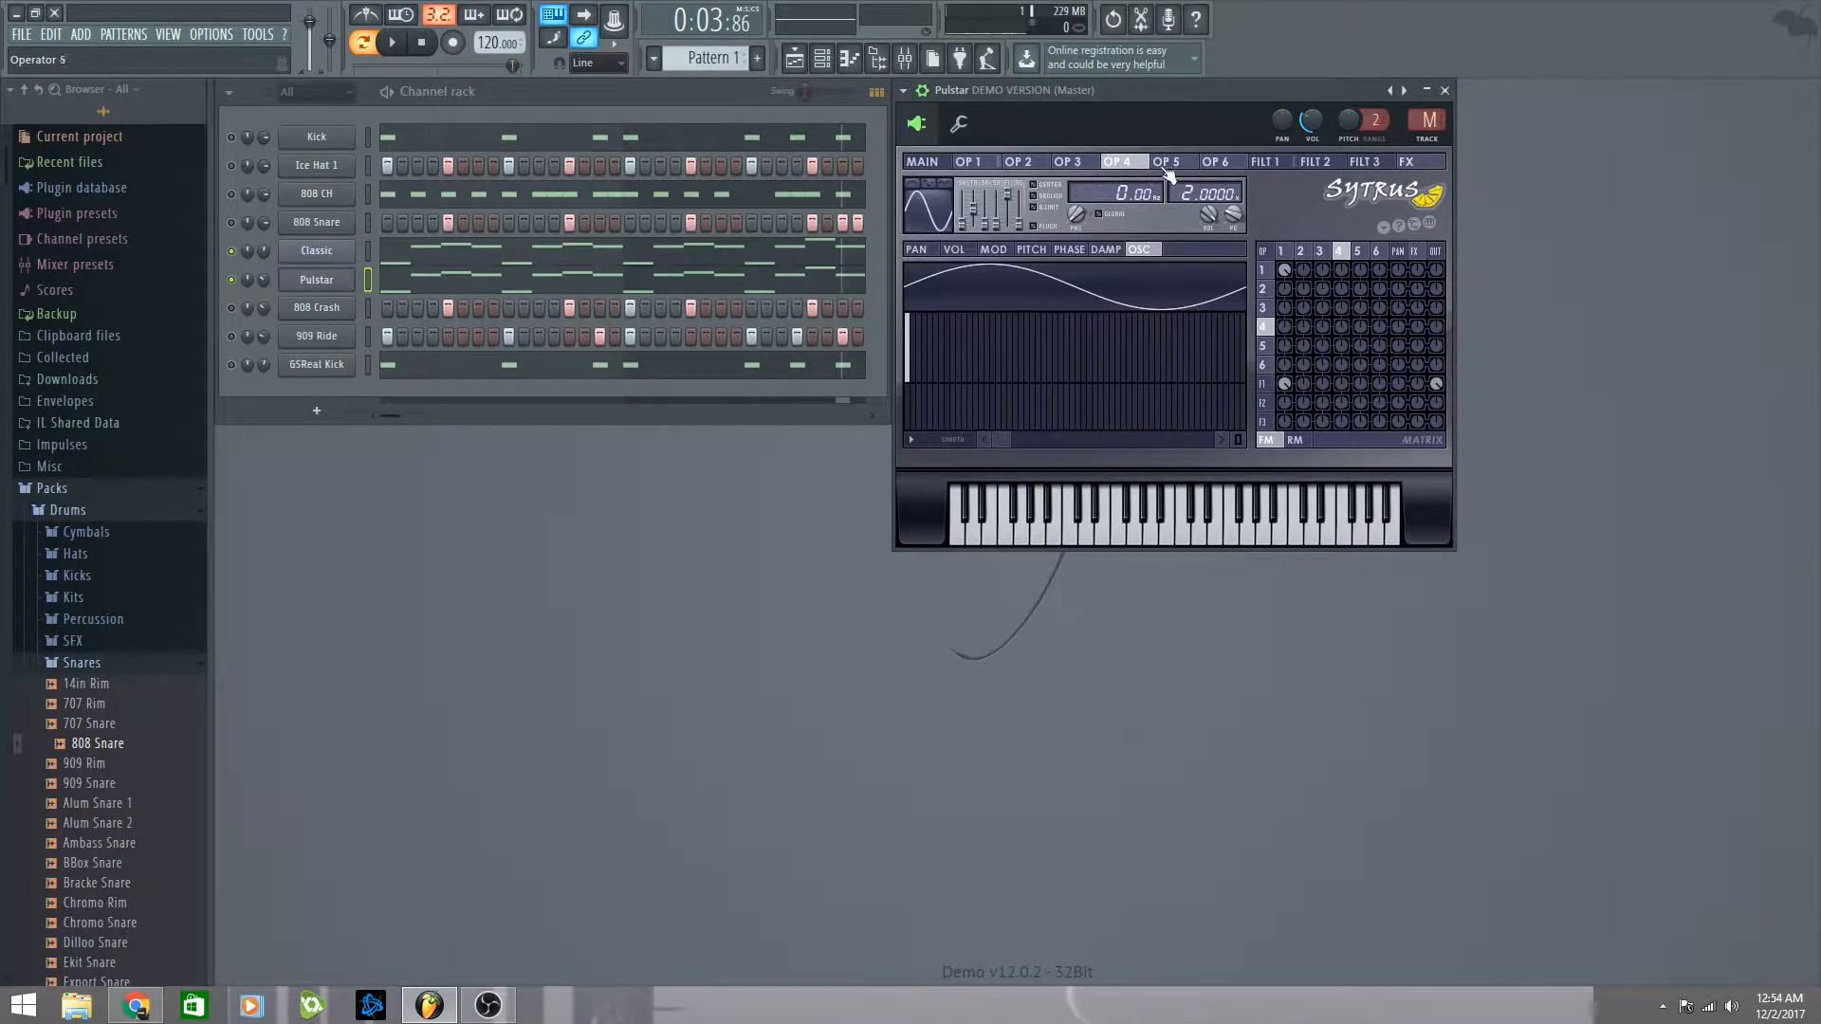
pyautogui.click(978, 163)
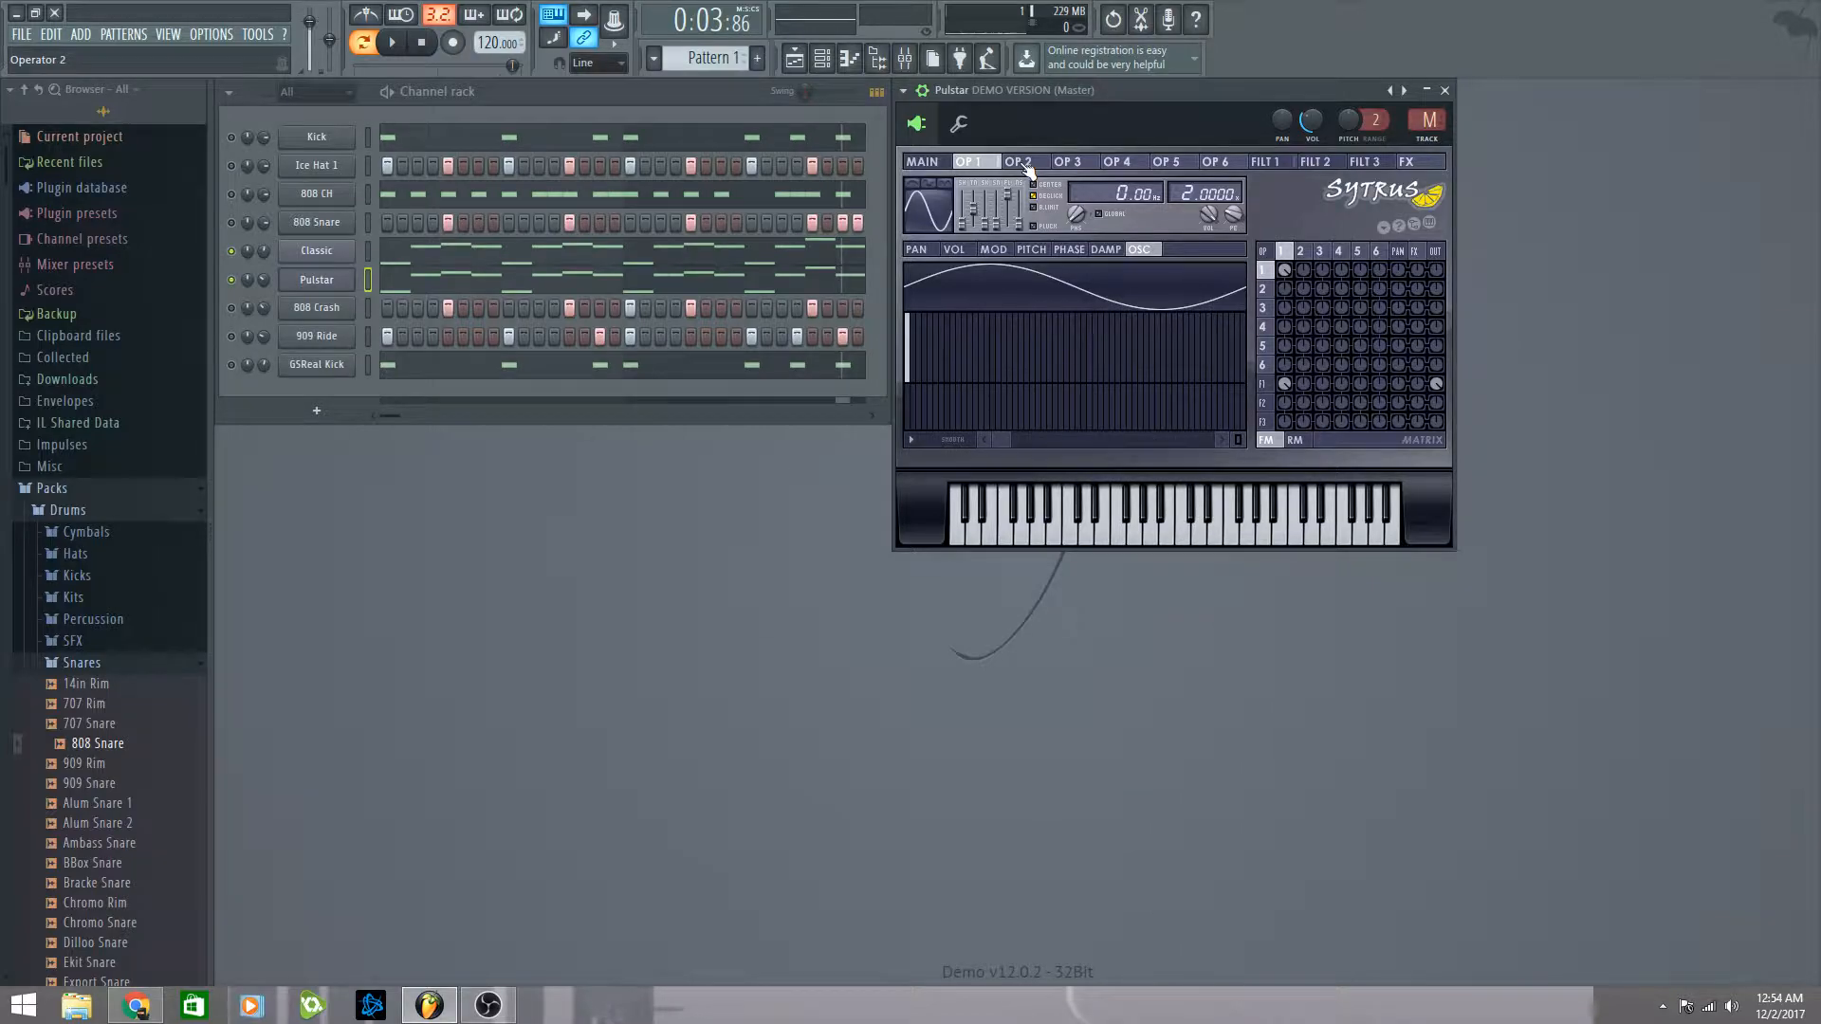
pyautogui.click(1022, 163)
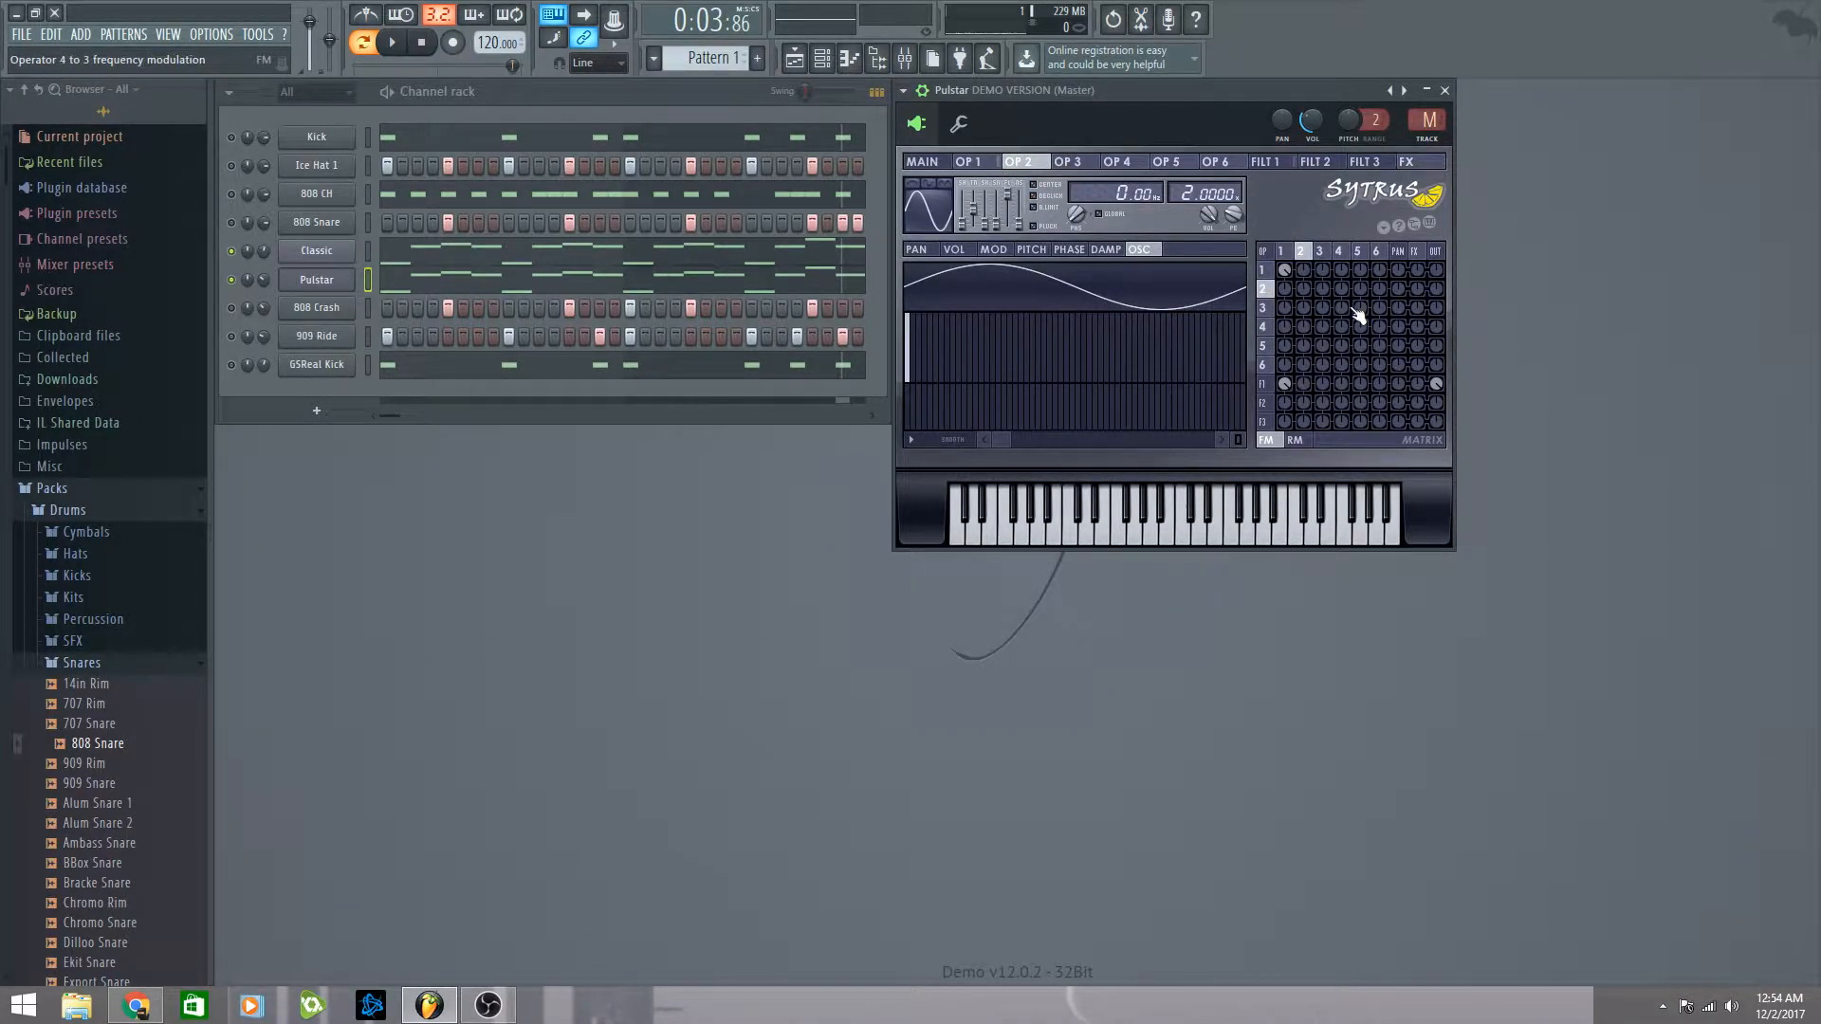
pyautogui.click(933, 164)
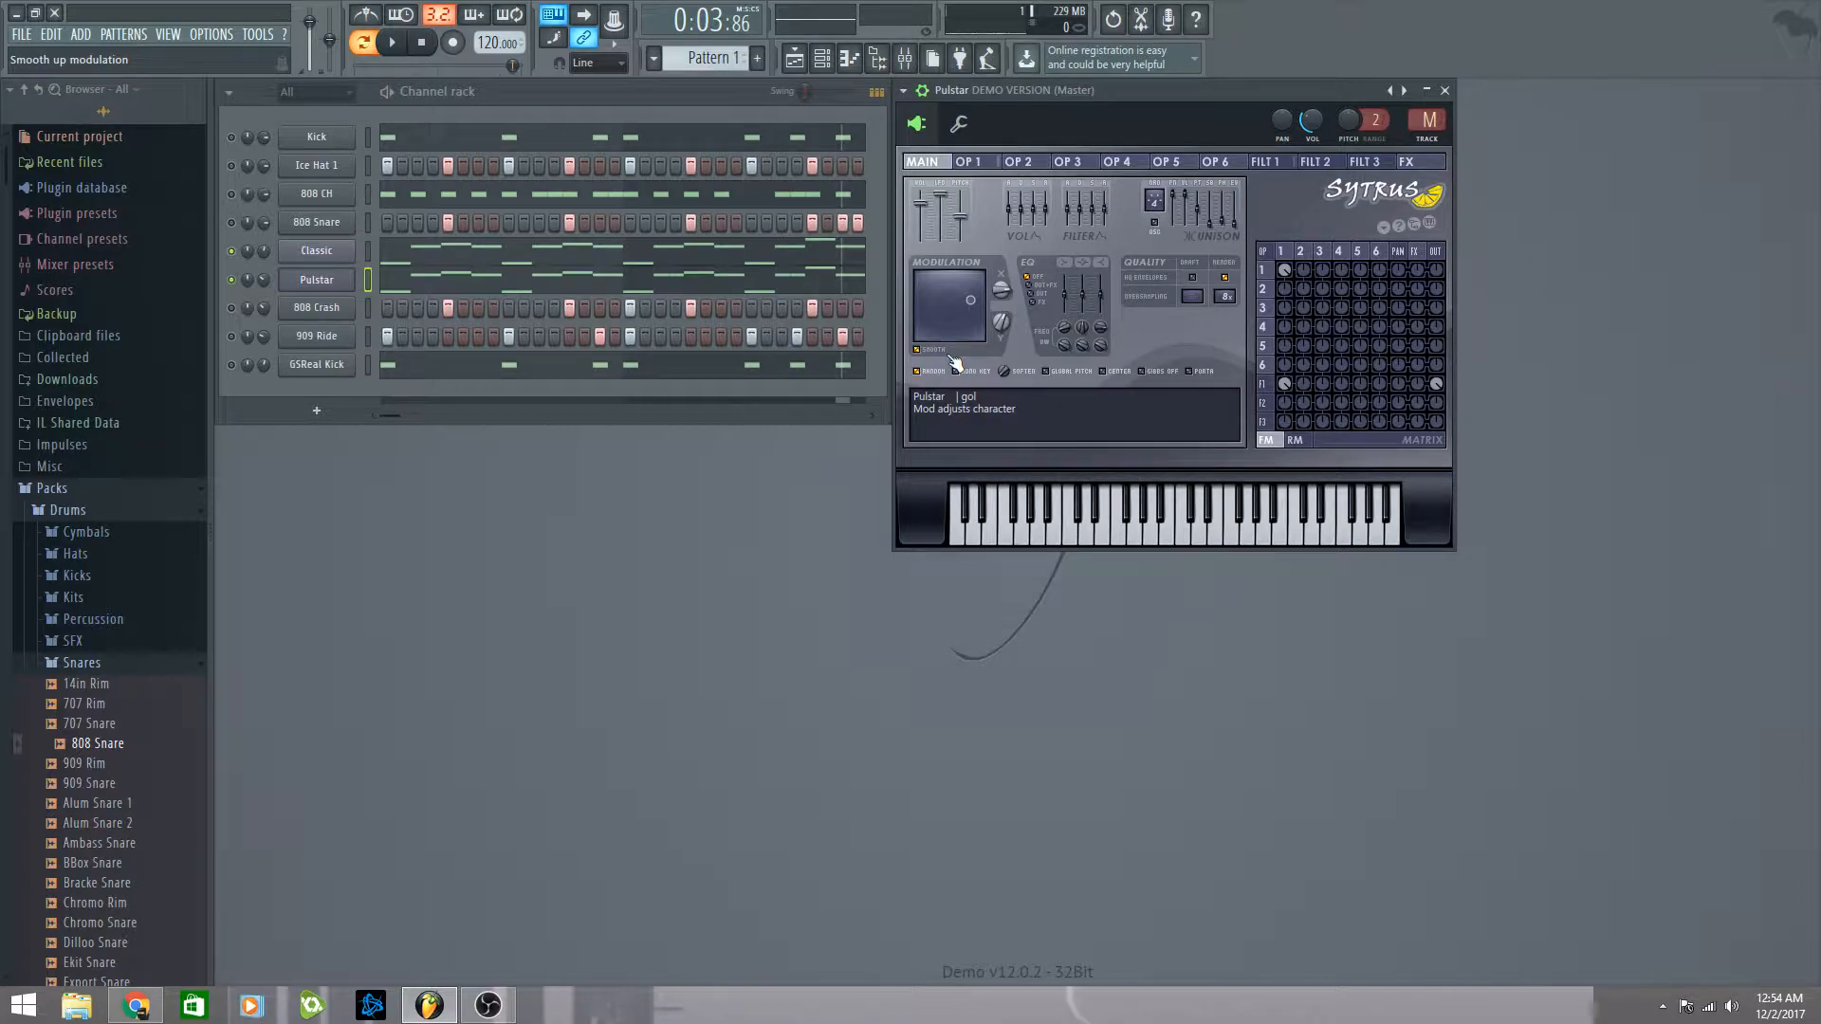
pyautogui.moveTo(1153, 95)
pyautogui.mouseDown()
pyautogui.moveTo(1157, 185)
pyautogui.moveTo(1148, 97)
pyautogui.mouseUp()
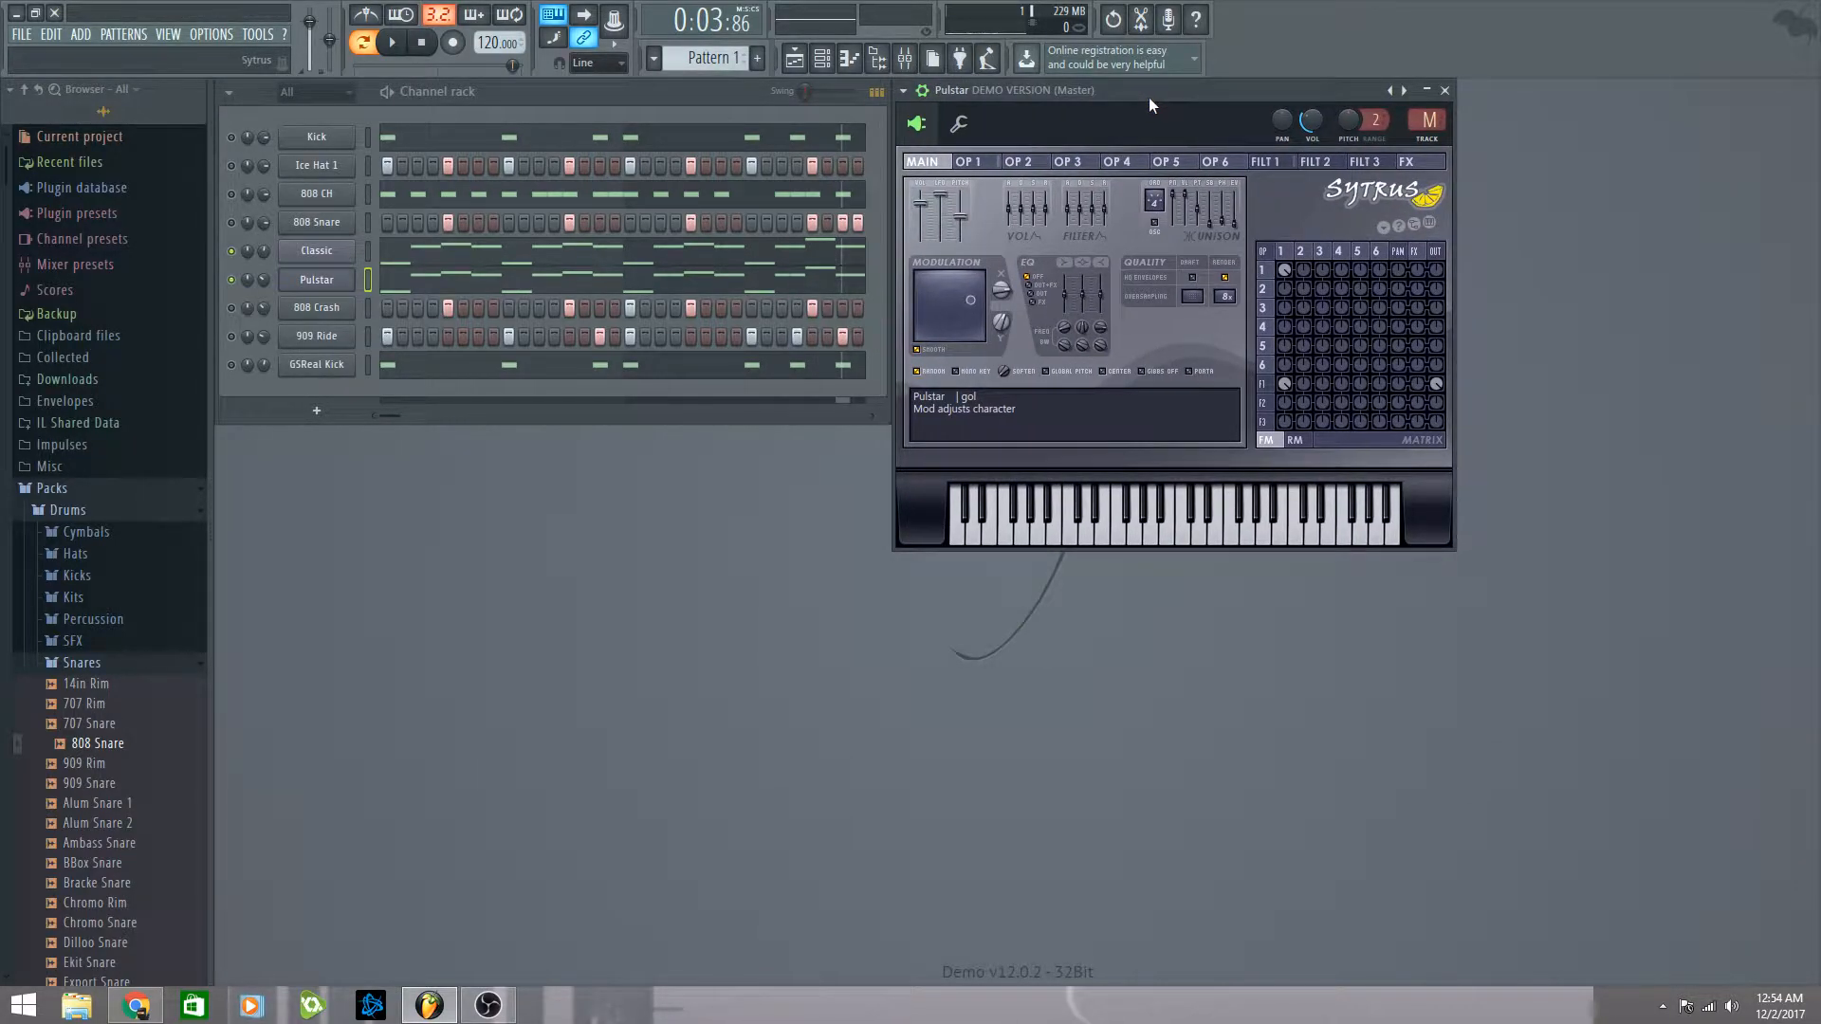
# Step: Browse the Sytrus preset categories from Bass down to Wind without loading a preset
pyautogui.click(902, 90)
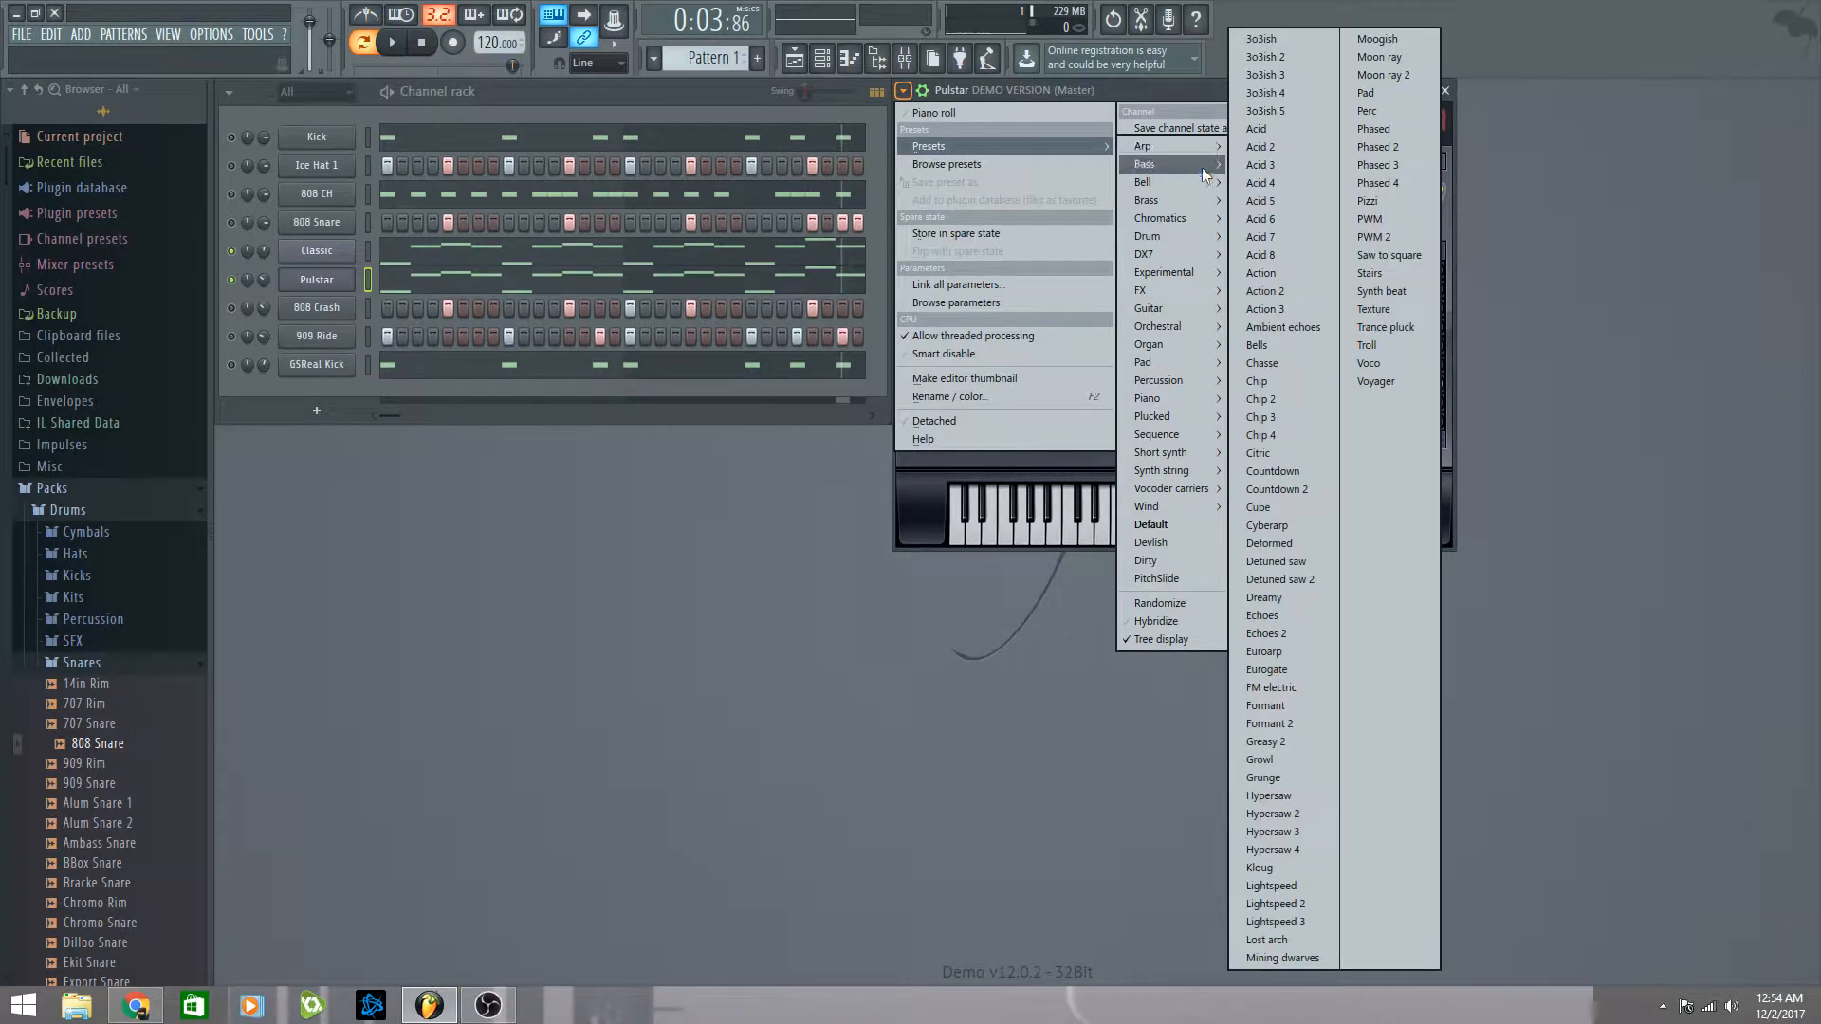
pyautogui.moveTo(1203, 185)
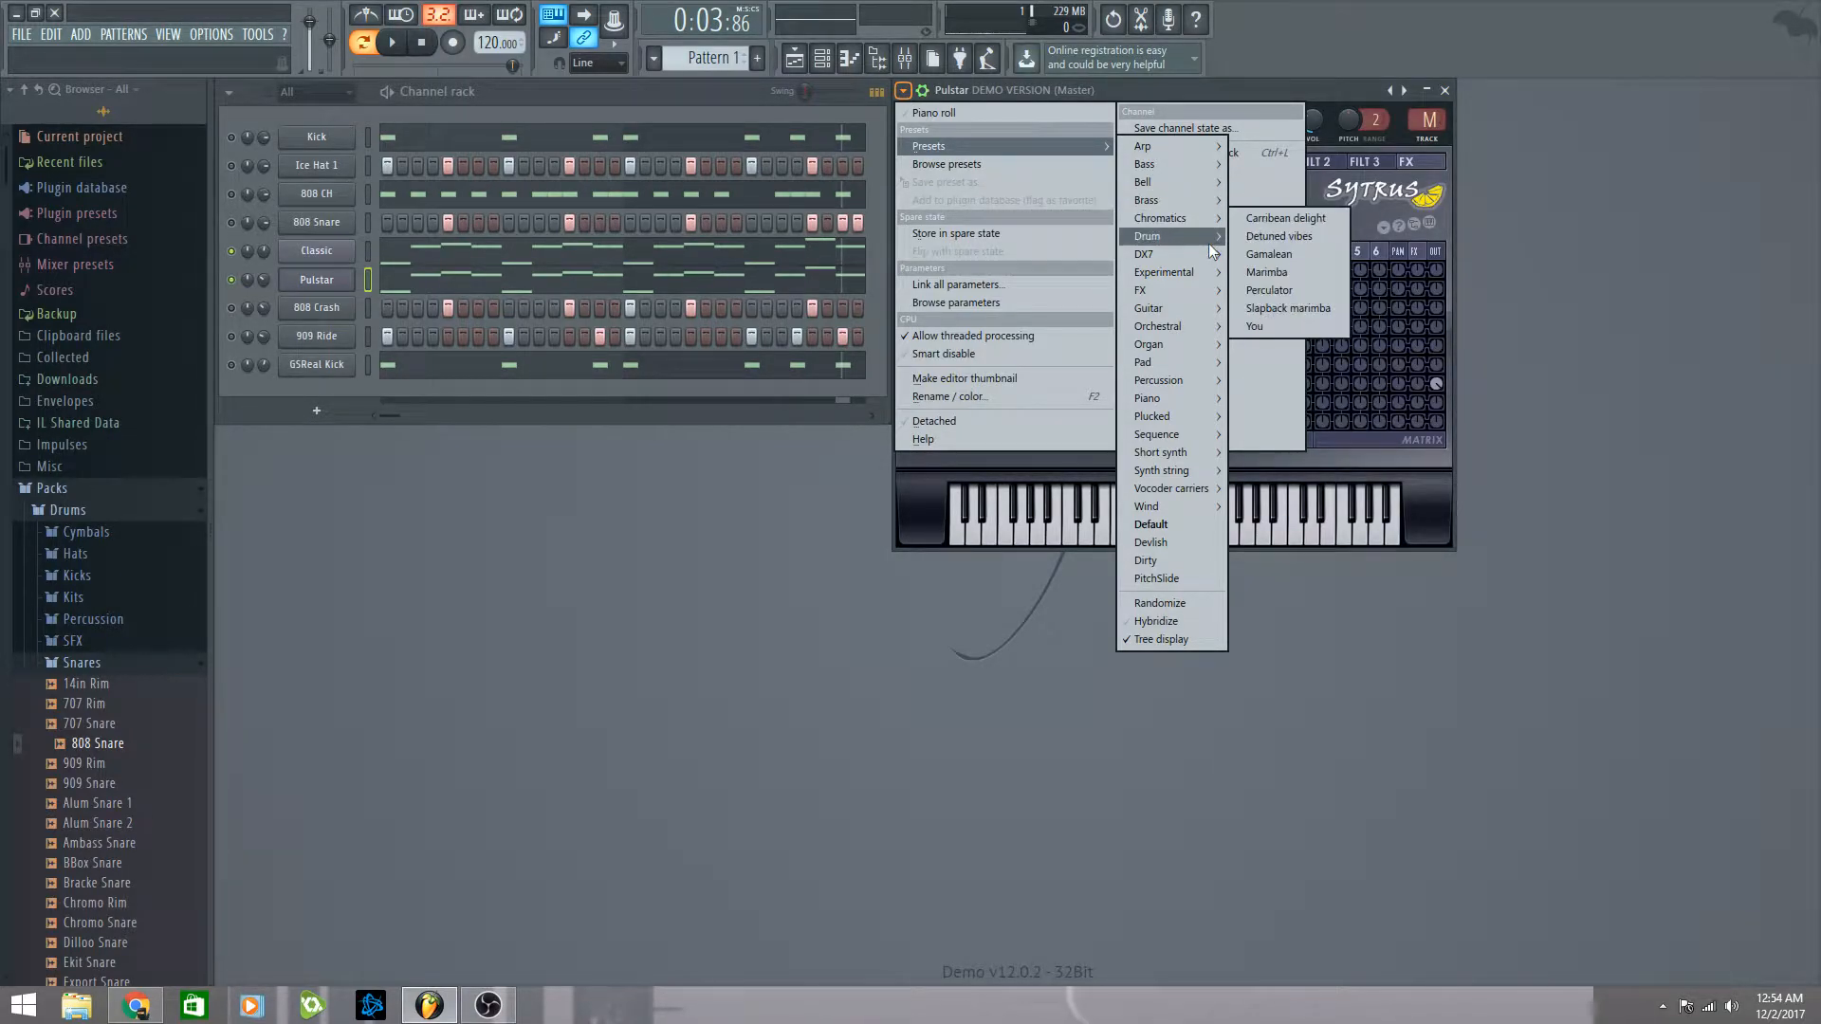
pyautogui.moveTo(1214, 278)
pyautogui.moveTo(1206, 422)
pyautogui.moveTo(1197, 469)
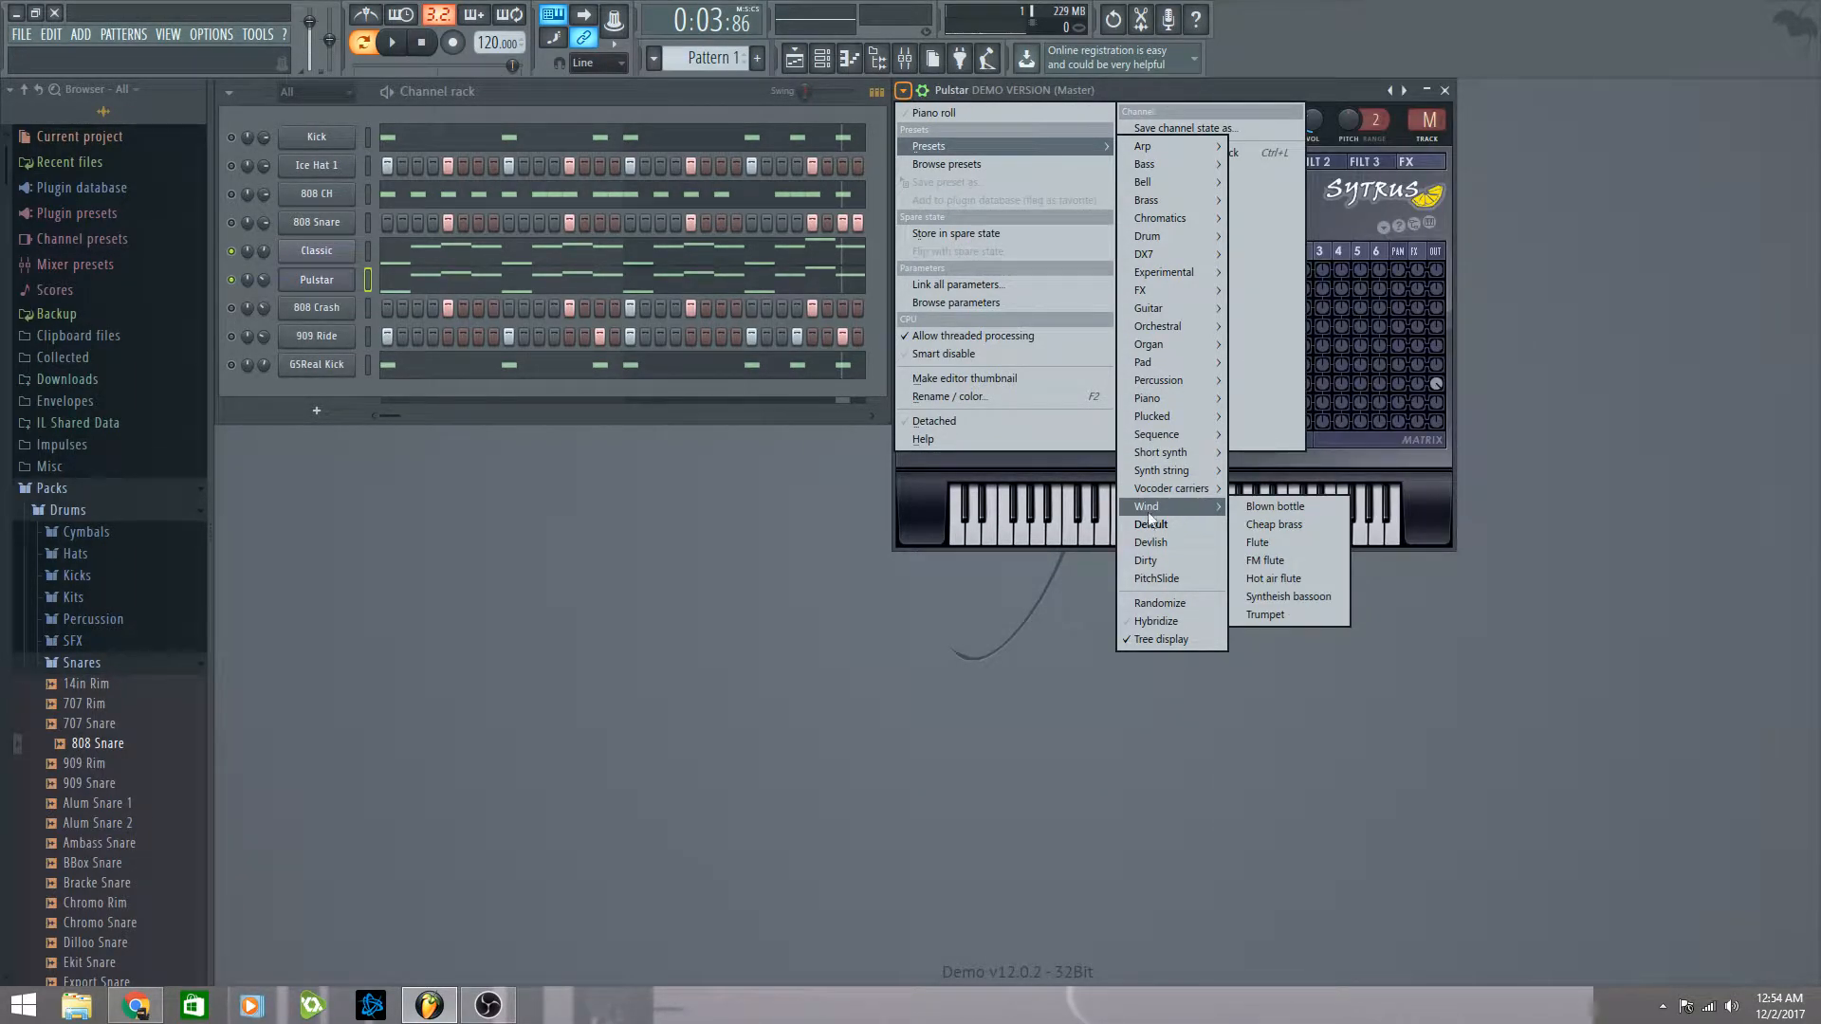
pyautogui.click(681, 596)
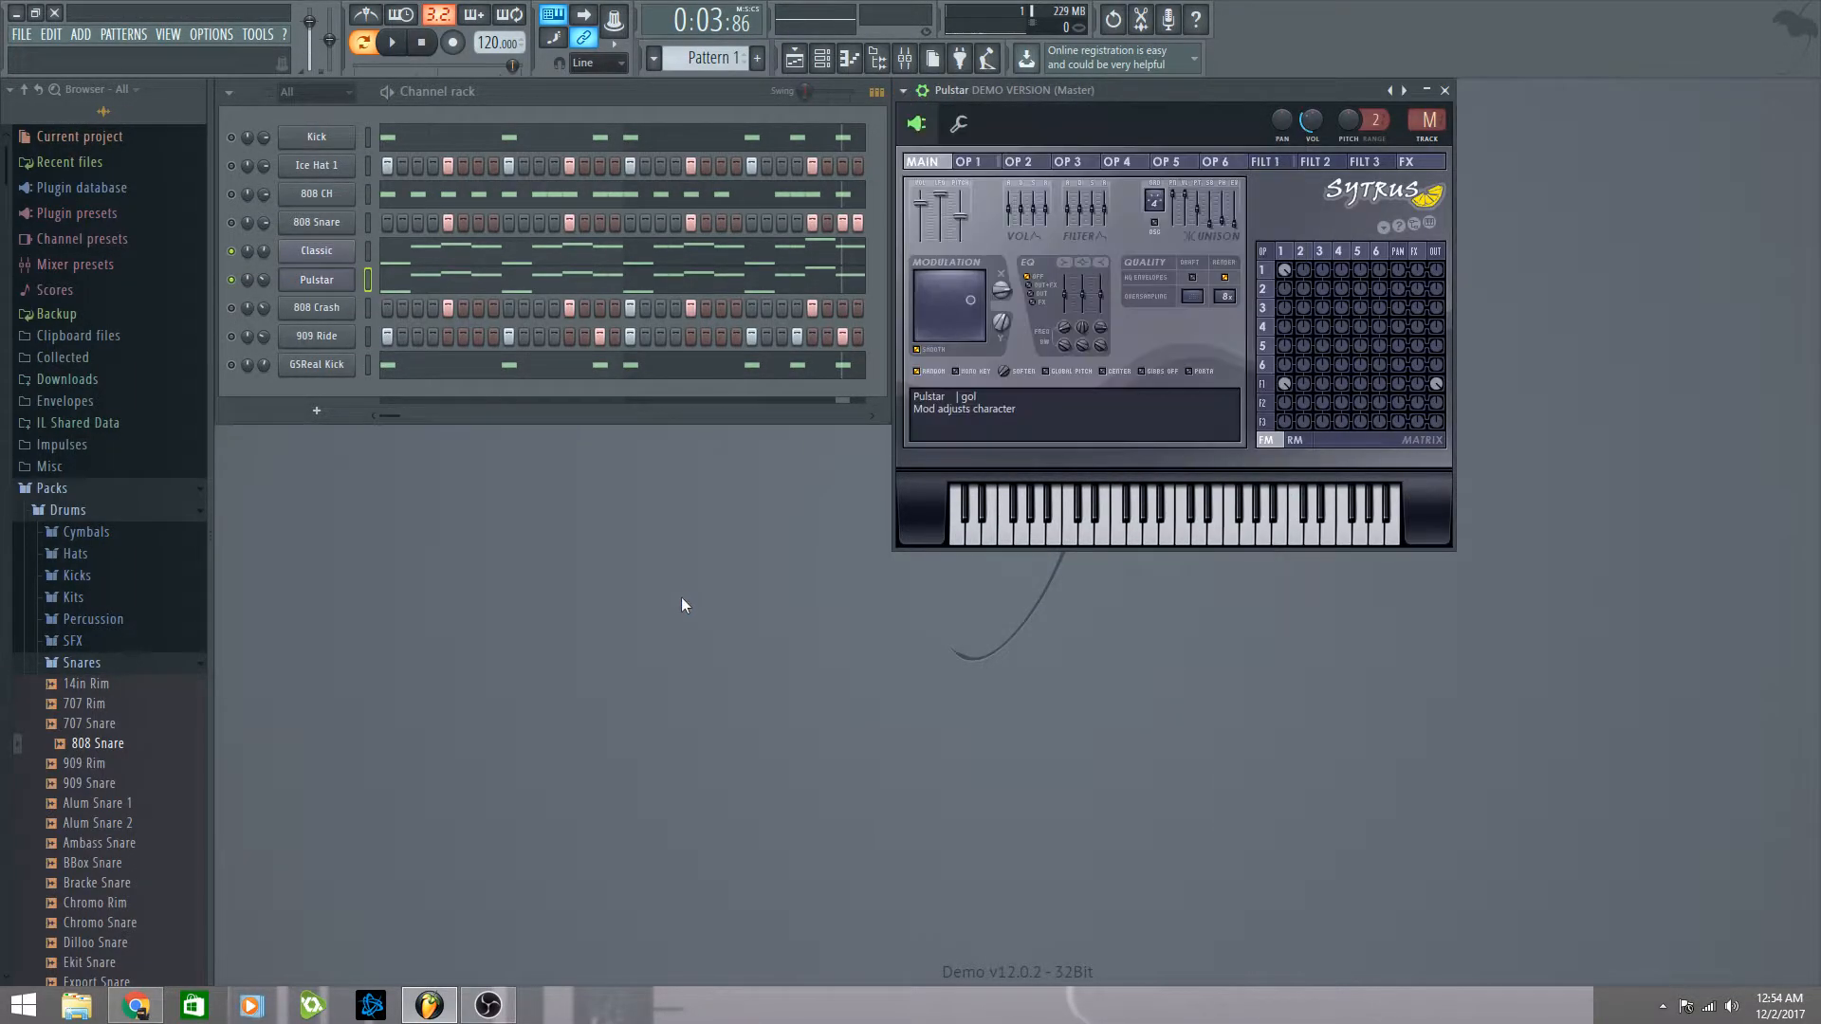
# Step: Load the Flute preset from the Wind category into the Pulstar channel's Sytrus
pyautogui.click(921, 92)
pyautogui.click(903, 92)
pyautogui.moveTo(914, 138)
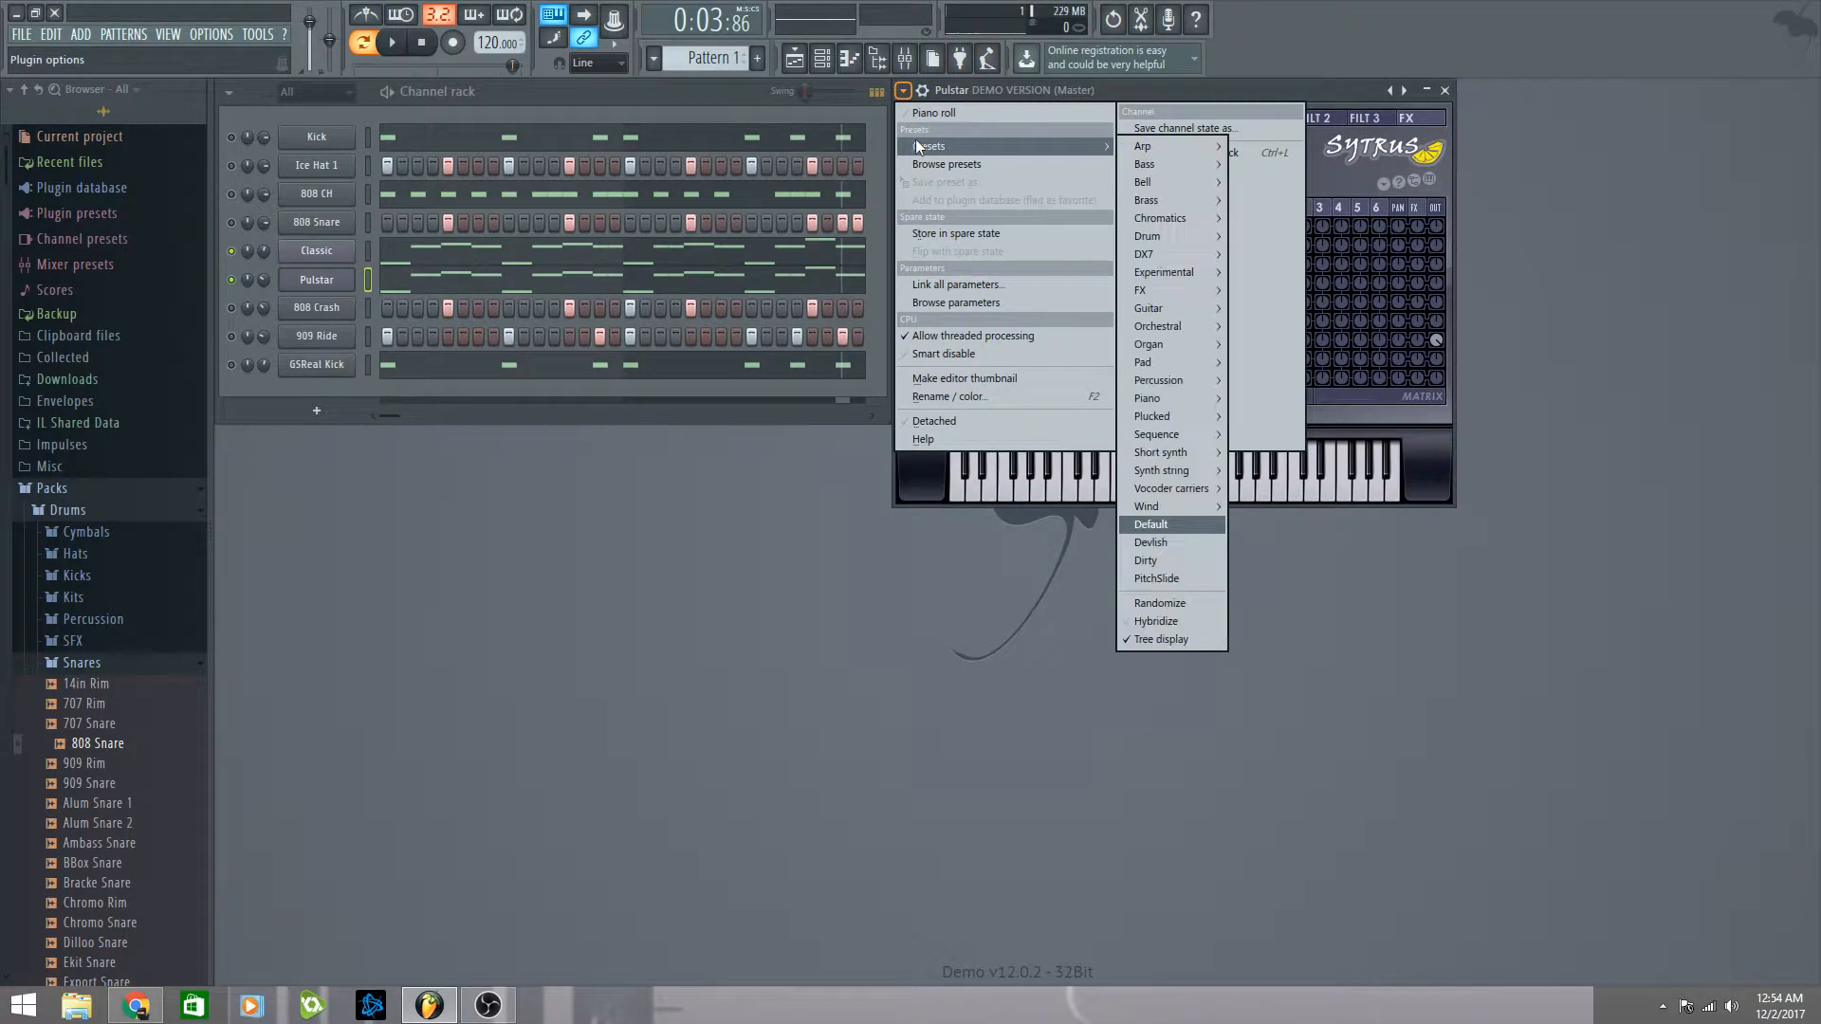
pyautogui.moveTo(1160, 456)
pyautogui.moveTo(1163, 499)
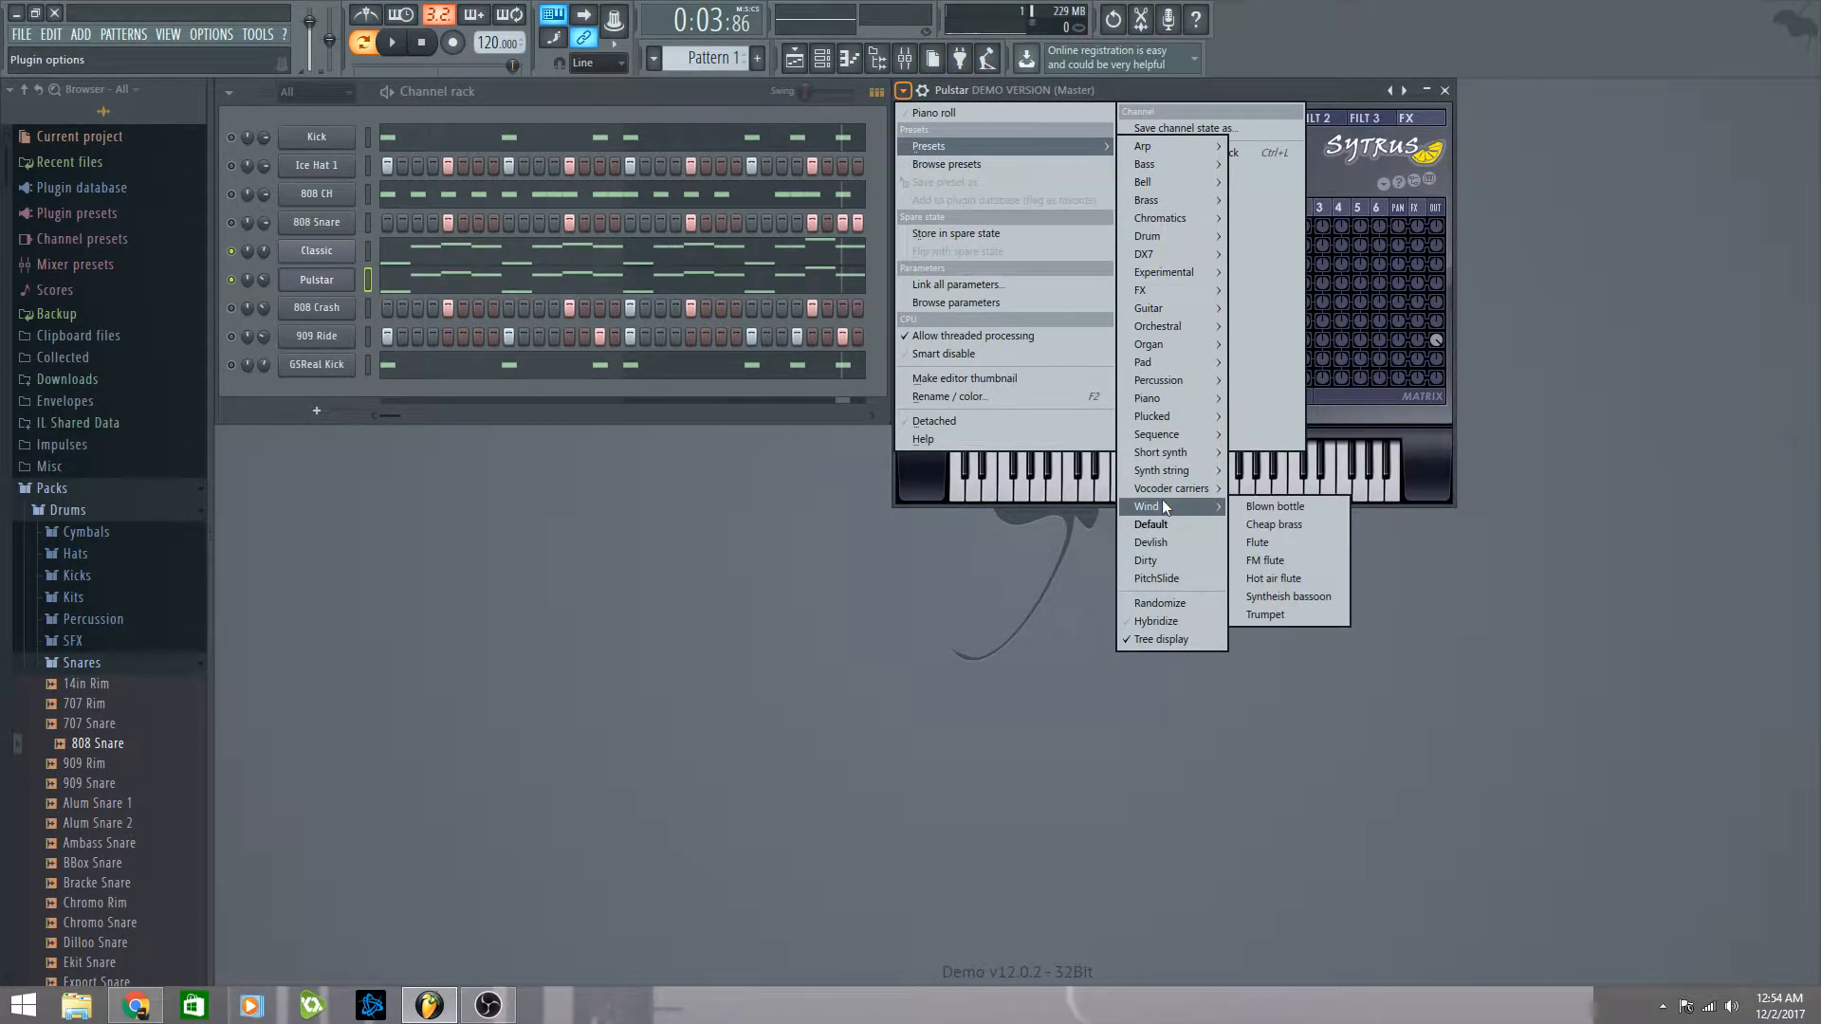
pyautogui.click(1267, 541)
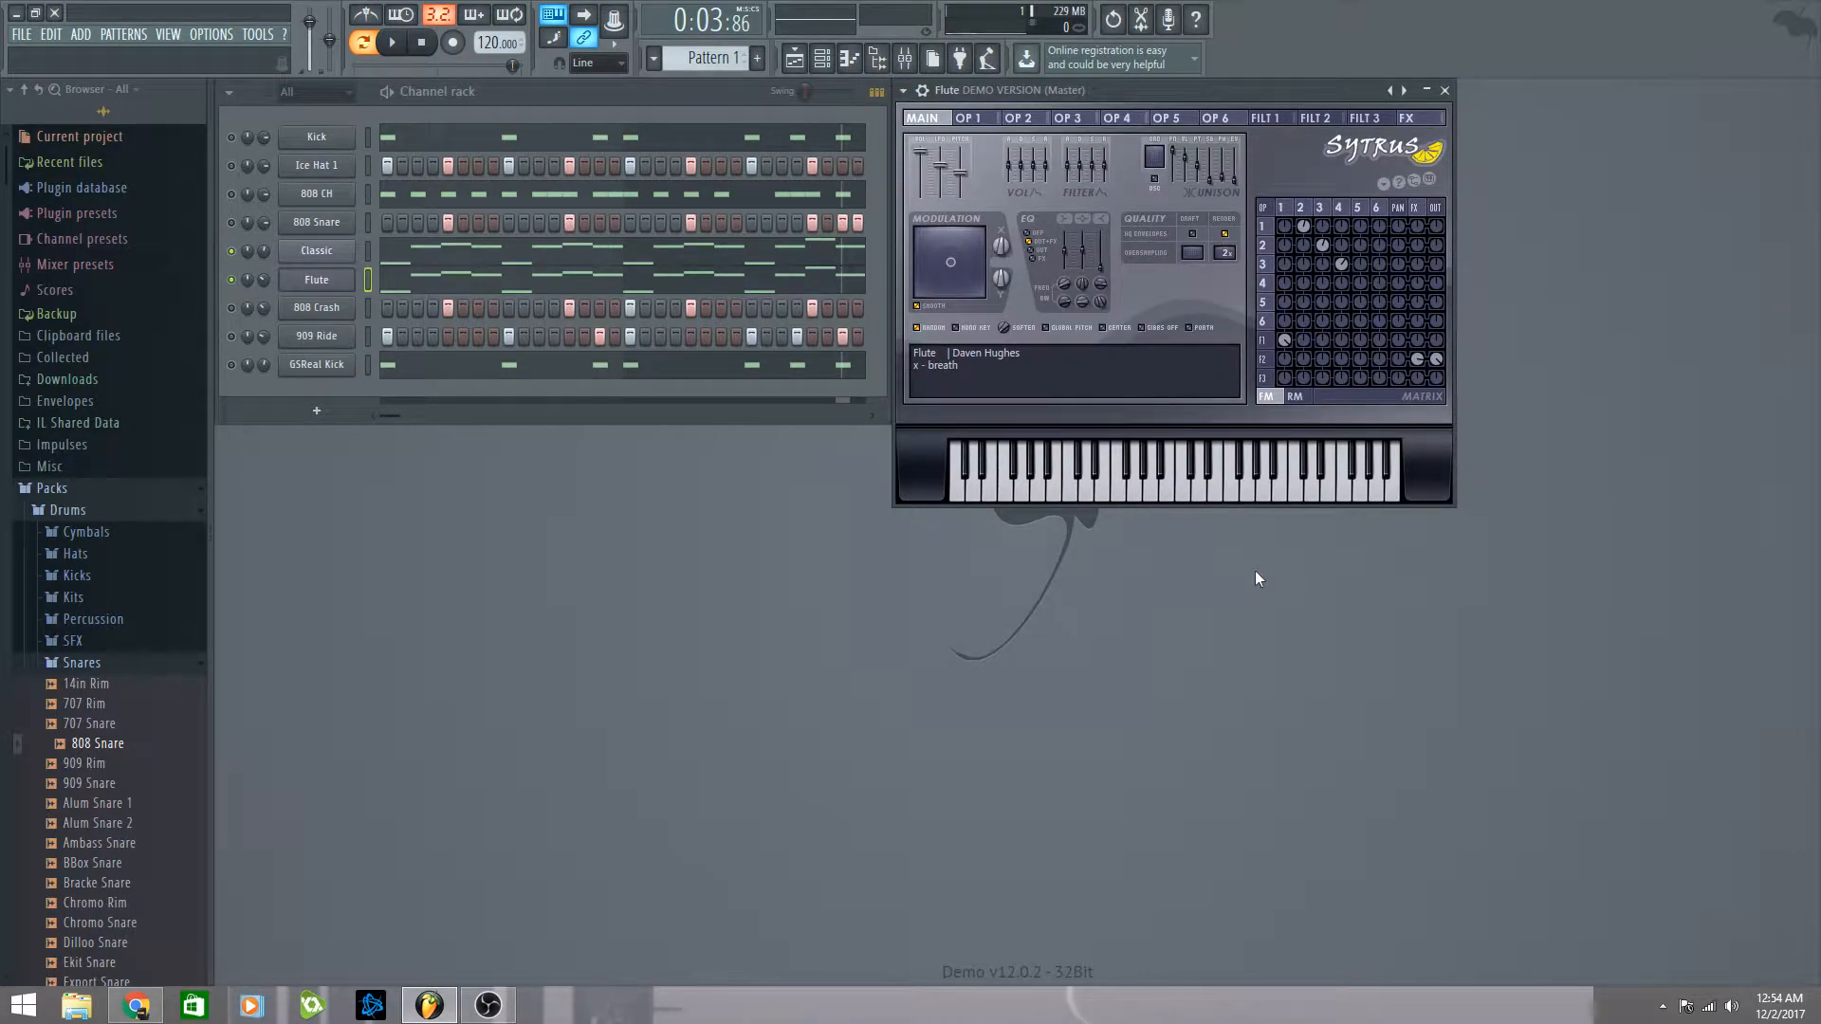
# Step: Audition the Flute preset by playing test notes and a repeating melody live
pyautogui.press('x')
pyautogui.press('b')
pyautogui.press('v')
pyautogui.press('v')
pyautogui.press('c')
pyautogui.press('c')
pyautogui.press('c')
pyautogui.press('n')
pyautogui.press('c')
pyautogui.press('m')
pyautogui.press(',')
pyautogui.press('m')
pyautogui.press('c')
pyautogui.press('m')
pyautogui.press(',')
pyautogui.press('m')
pyautogui.press('c')
pyautogui.press('m')
pyautogui.press(',')
pyautogui.press('m')
pyautogui.press('c')
pyautogui.press(',')
pyautogui.press('.')
pyautogui.press('c')
pyautogui.press('m')
pyautogui.press(',')
pyautogui.press('m')
pyautogui.press('c')
pyautogui.press('m')
pyautogui.press(',')
pyautogui.press('m')
pyautogui.press('c')
pyautogui.press('m')
pyautogui.press(',')
pyautogui.press('m')
pyautogui.press('c')
pyautogui.press(',')
pyautogui.press('.')
pyautogui.press(',')
# Step: Load the Blown bottle preset from the Wind category and sound a few test notes
pyautogui.click(903, 91)
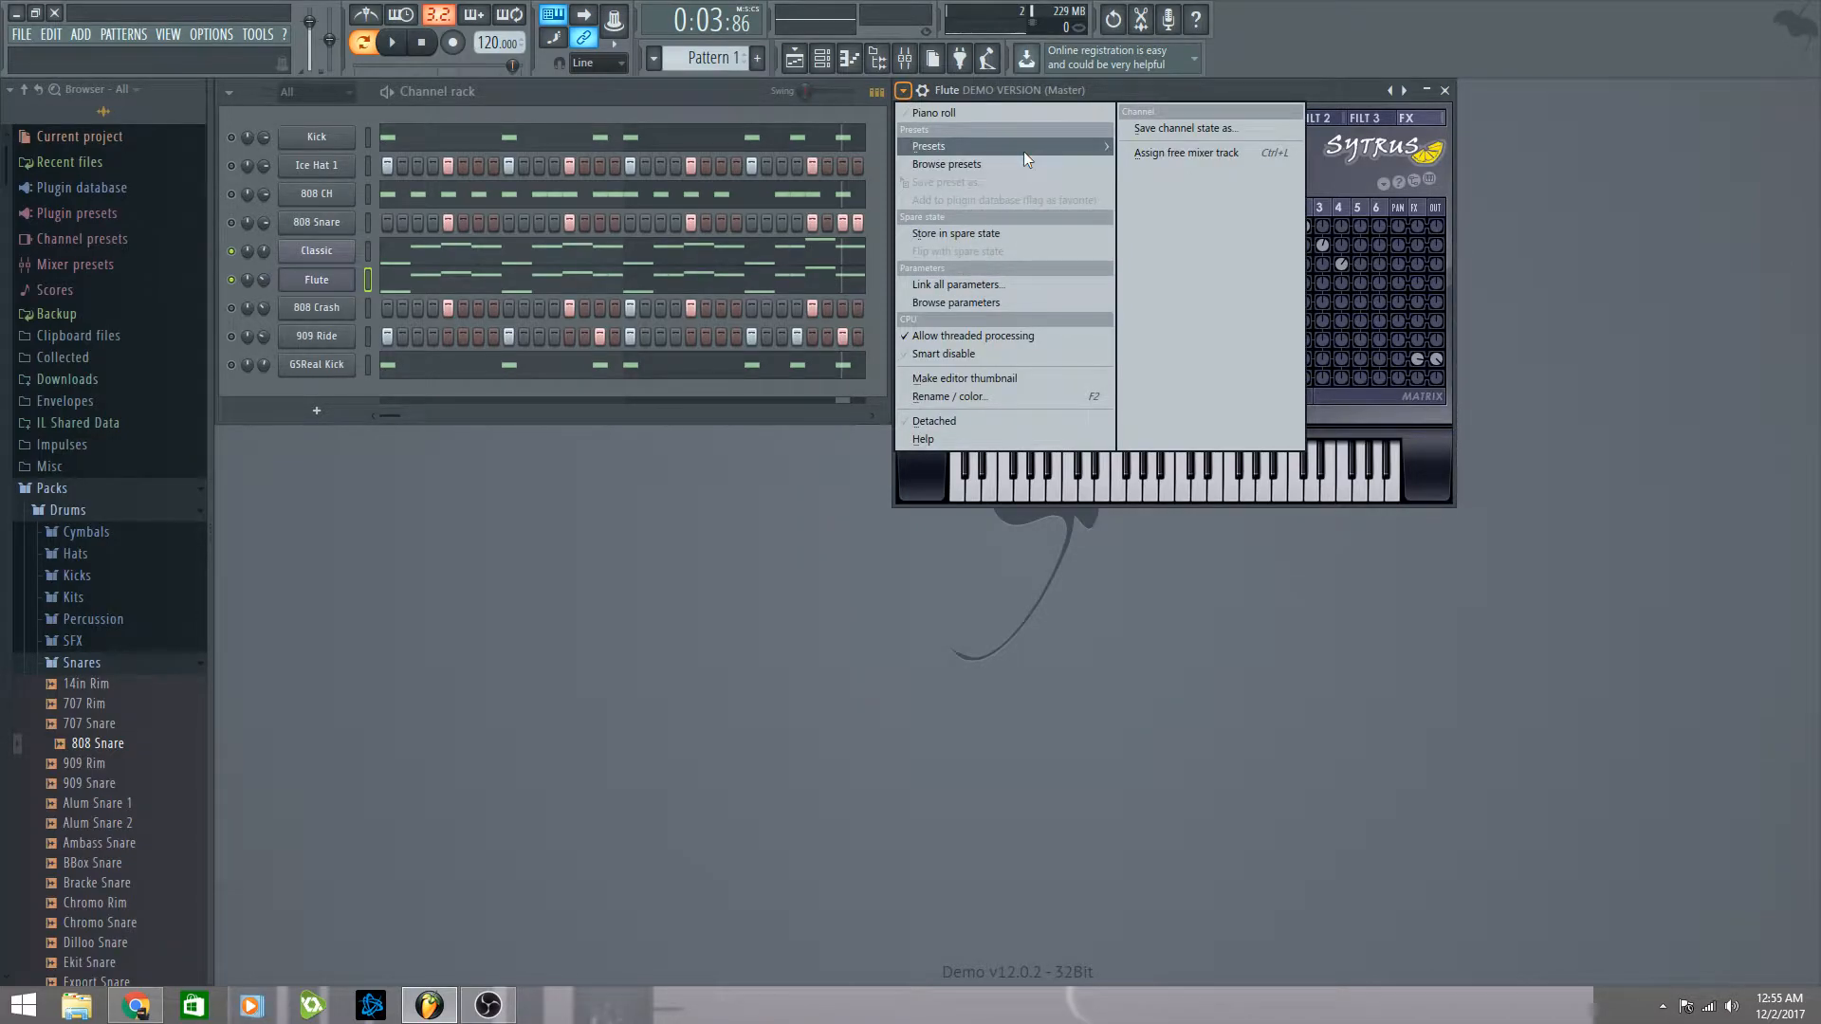
pyautogui.moveTo(1030, 151)
pyautogui.moveTo(1174, 505)
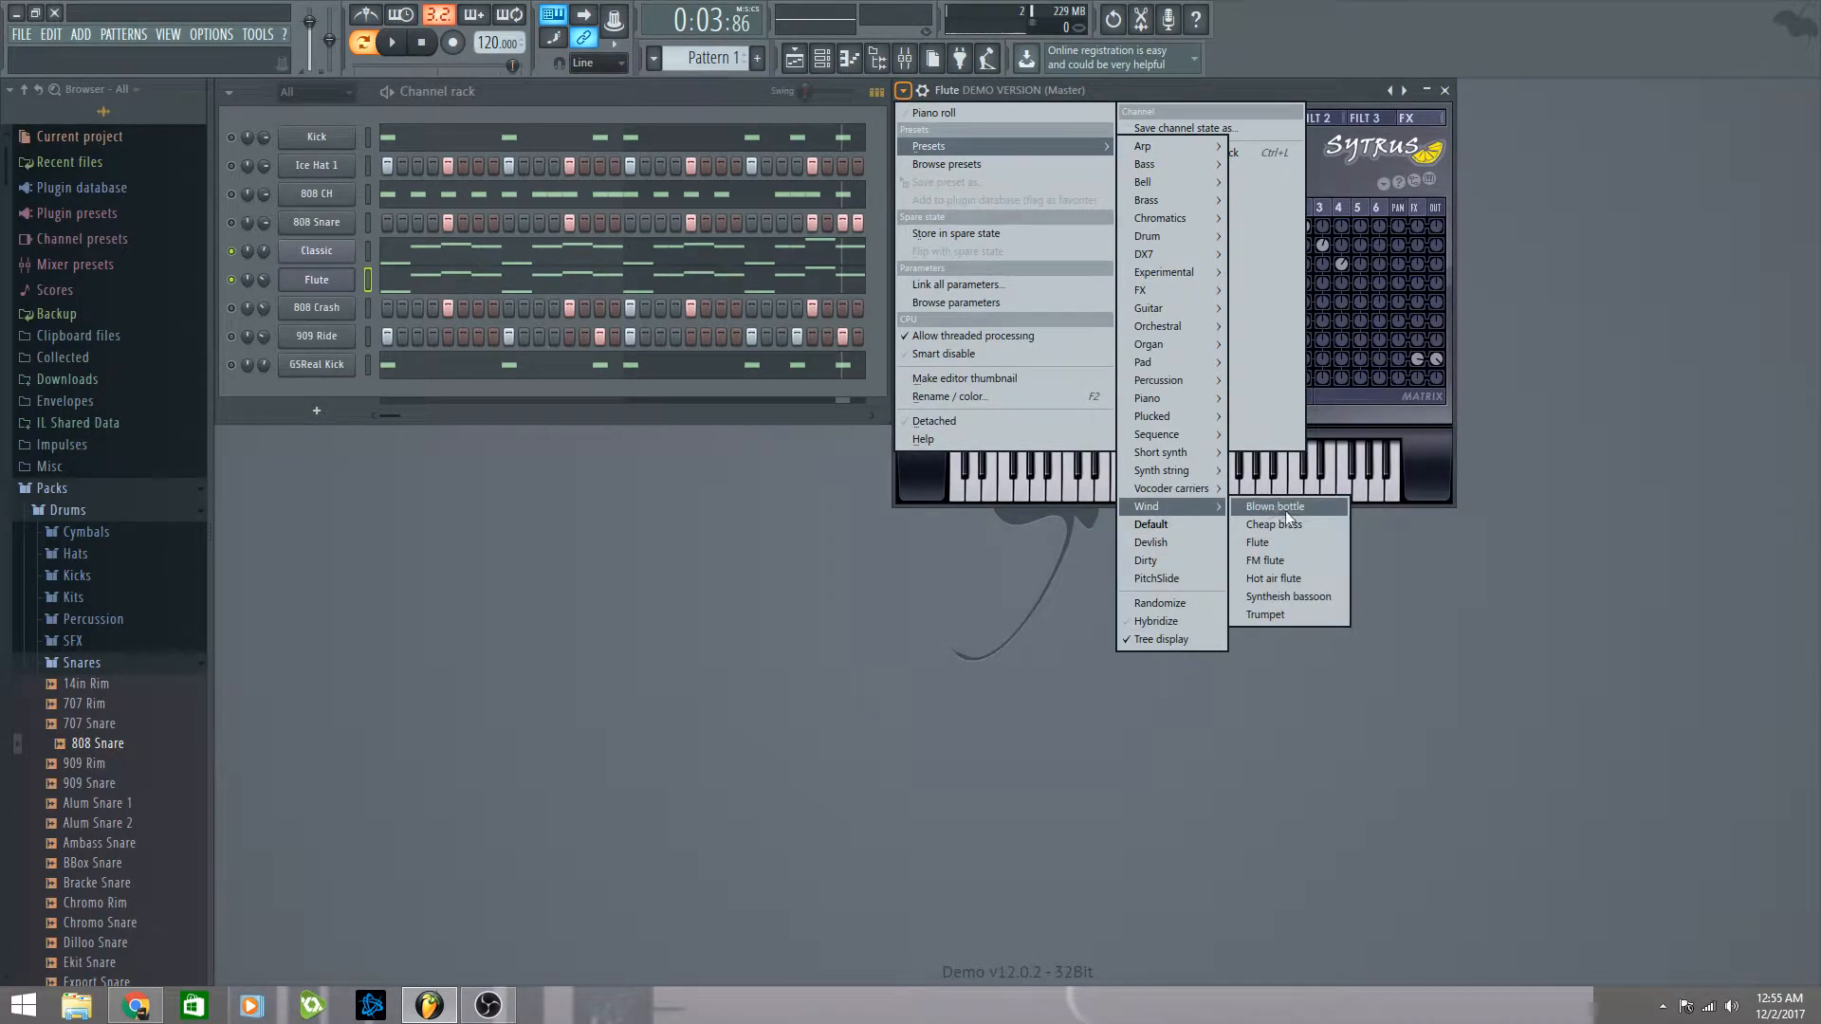
pyautogui.click(1285, 514)
pyautogui.press('v')
pyautogui.press('v')
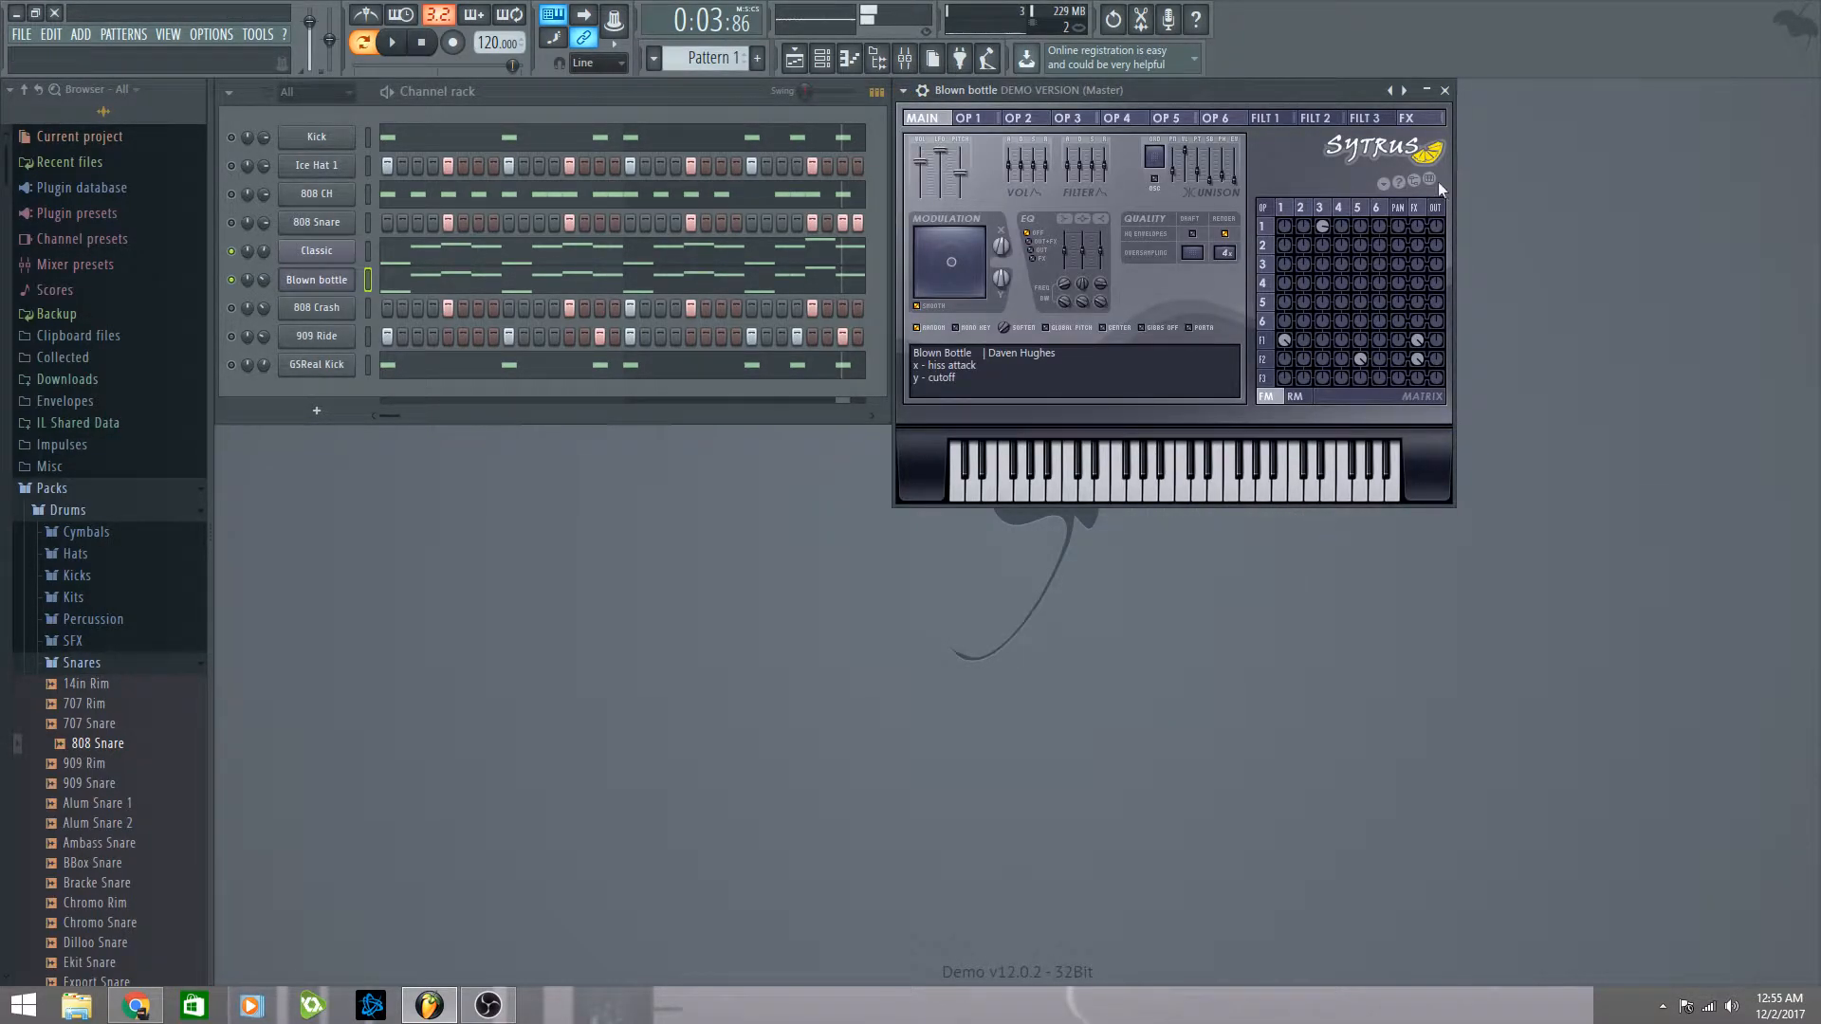
# Step: Advance to the Cheap brass preset and play the repeating melody with it live
pyautogui.click(1406, 90)
pyautogui.press('z')
pyautogui.press('z')
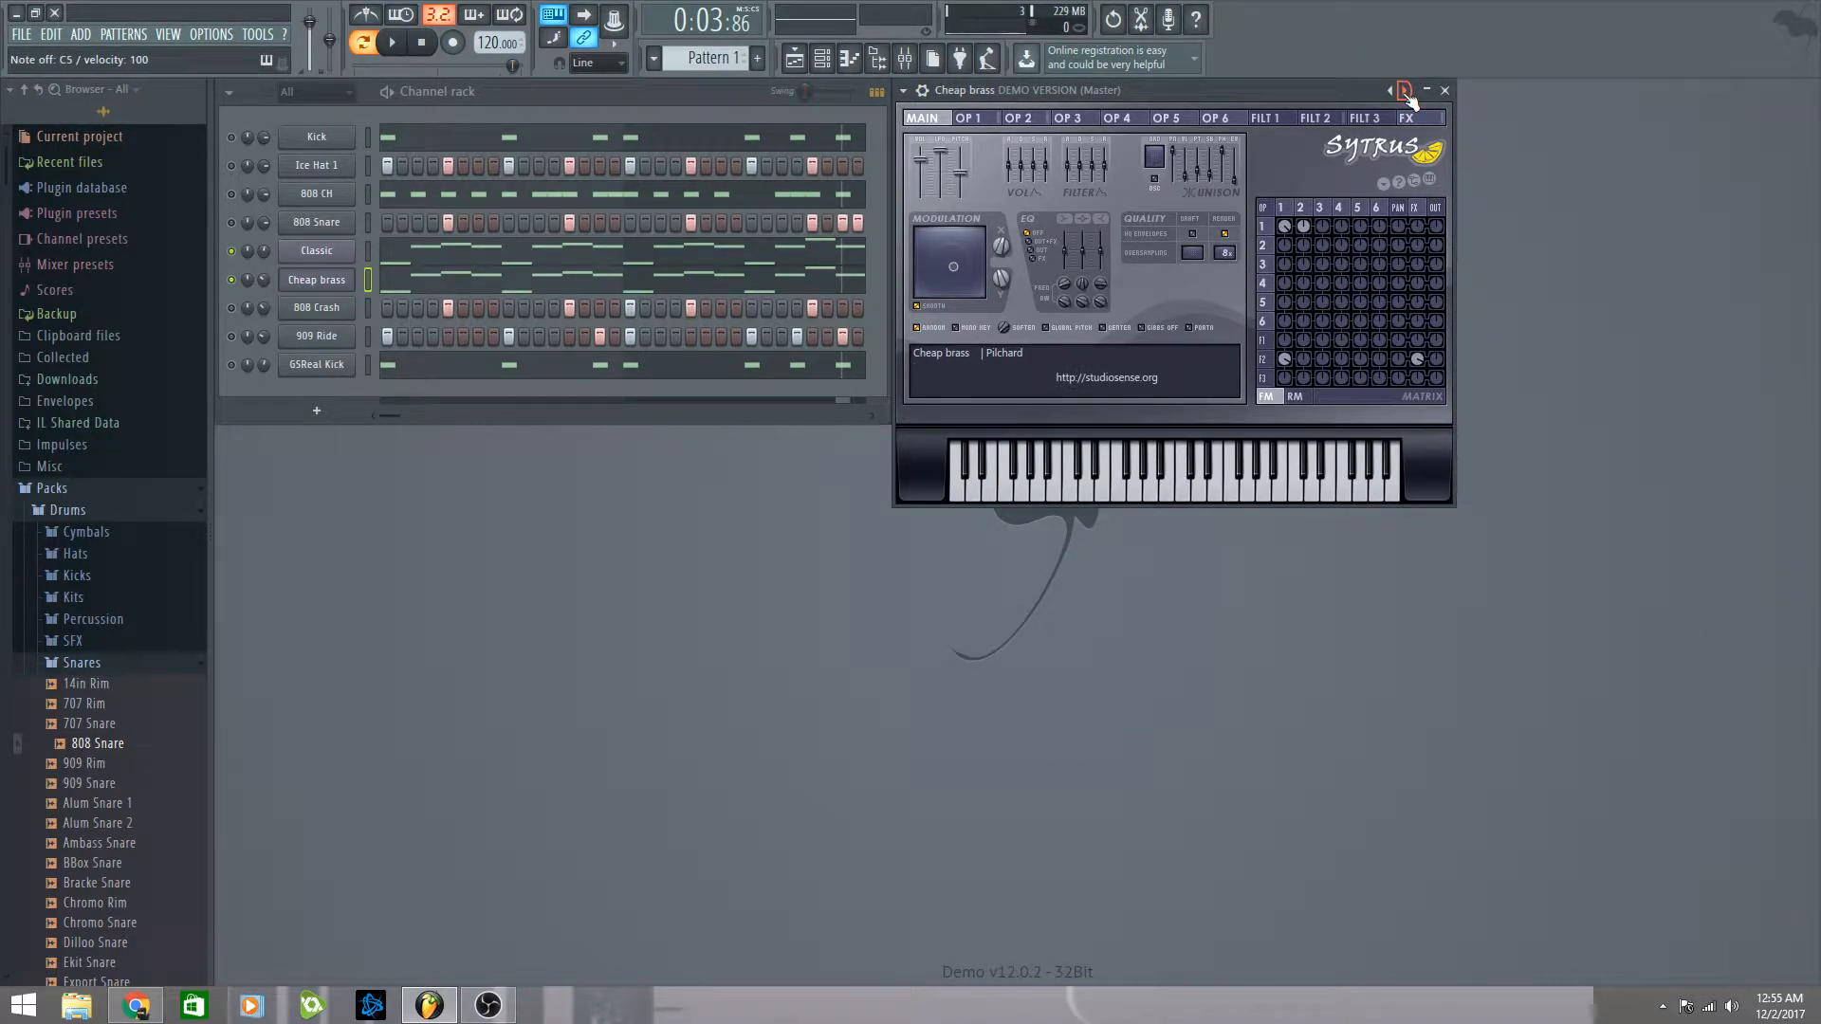
pyautogui.press('m')
pyautogui.press(',')
pyautogui.press('m')
pyautogui.press('c')
pyautogui.press('m')
pyautogui.press(',')
pyautogui.press('m')
pyautogui.press('c')
pyautogui.press('m')
pyautogui.press('c')
pyautogui.press('m')
pyautogui.press(',')
pyautogui.press('m')
pyautogui.press('c')
pyautogui.press('m')
pyautogui.press(',')
pyautogui.press('m')
pyautogui.press('c')
pyautogui.press('m')
pyautogui.press(',')
pyautogui.press('m')
pyautogui.press(',')
pyautogui.press('m')
pyautogui.press('c')
pyautogui.press('m')
pyautogui.press('.')
pyautogui.press('m')
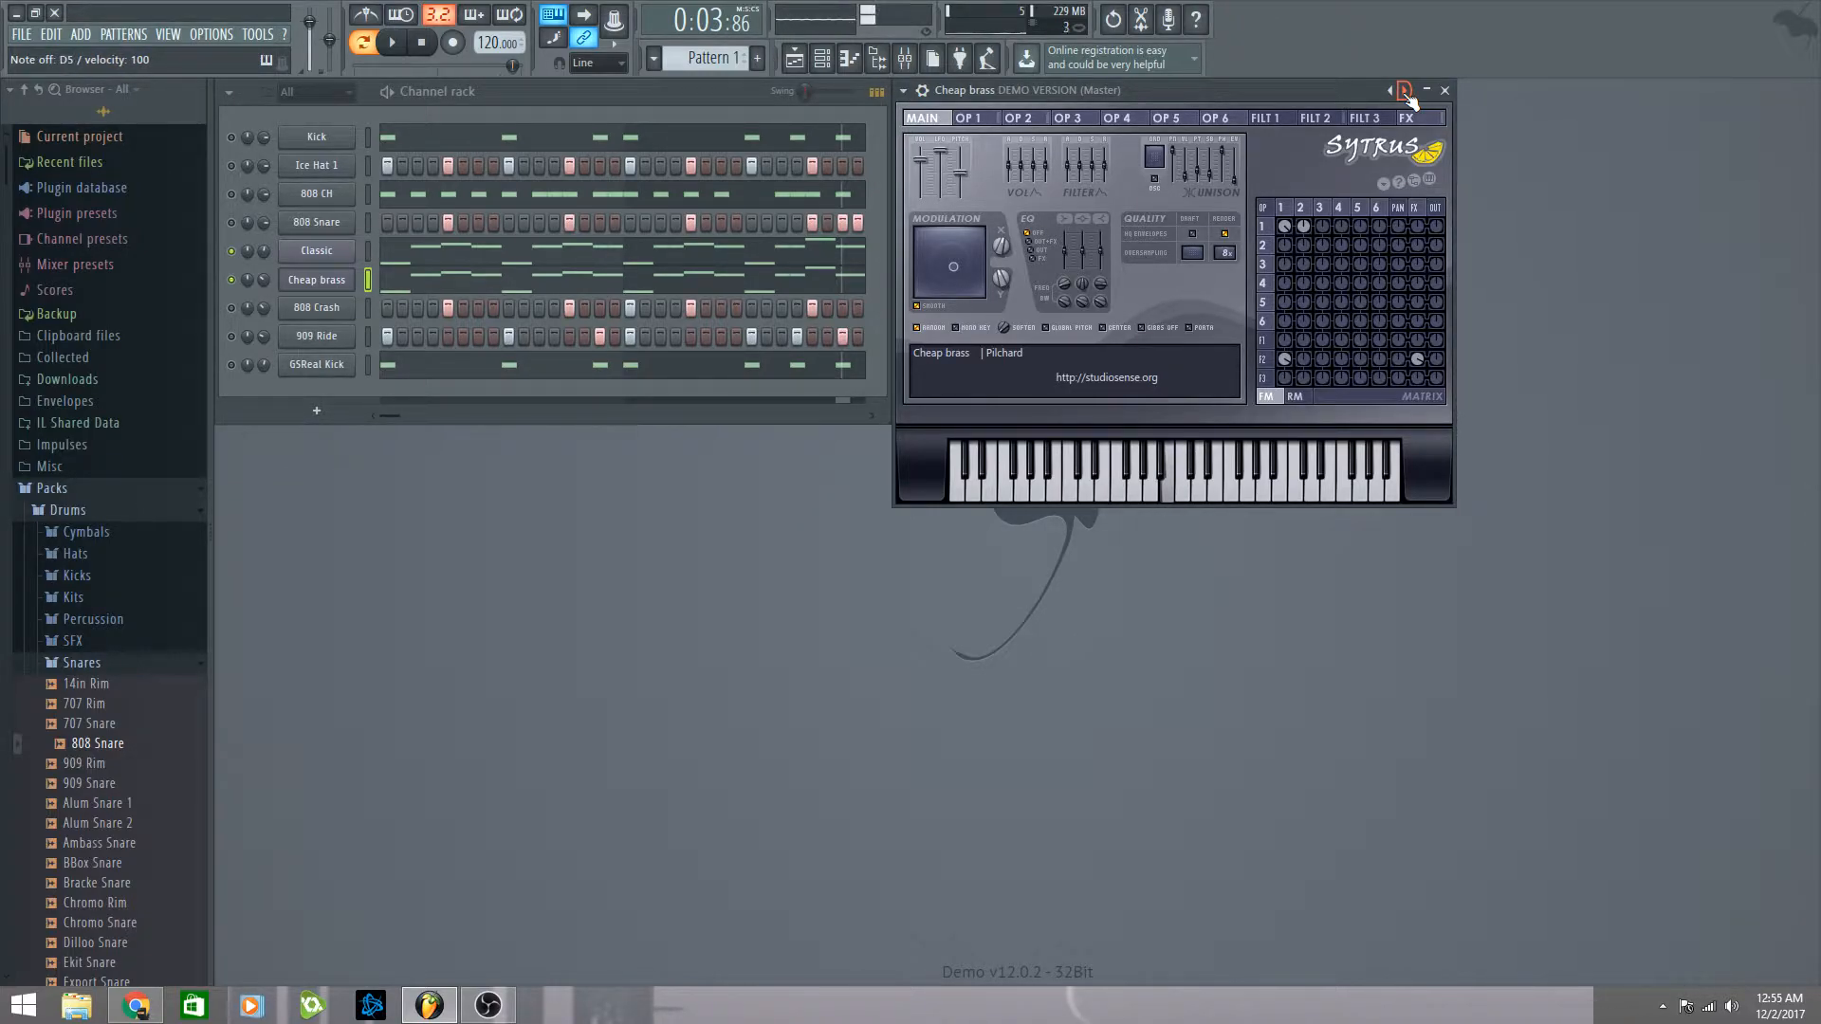
# Step: Step forward through the remaining Wind presets, including Hot air flute, to Trumpet
pyautogui.click(1406, 92)
pyautogui.press(',')
pyautogui.click(1405, 92)
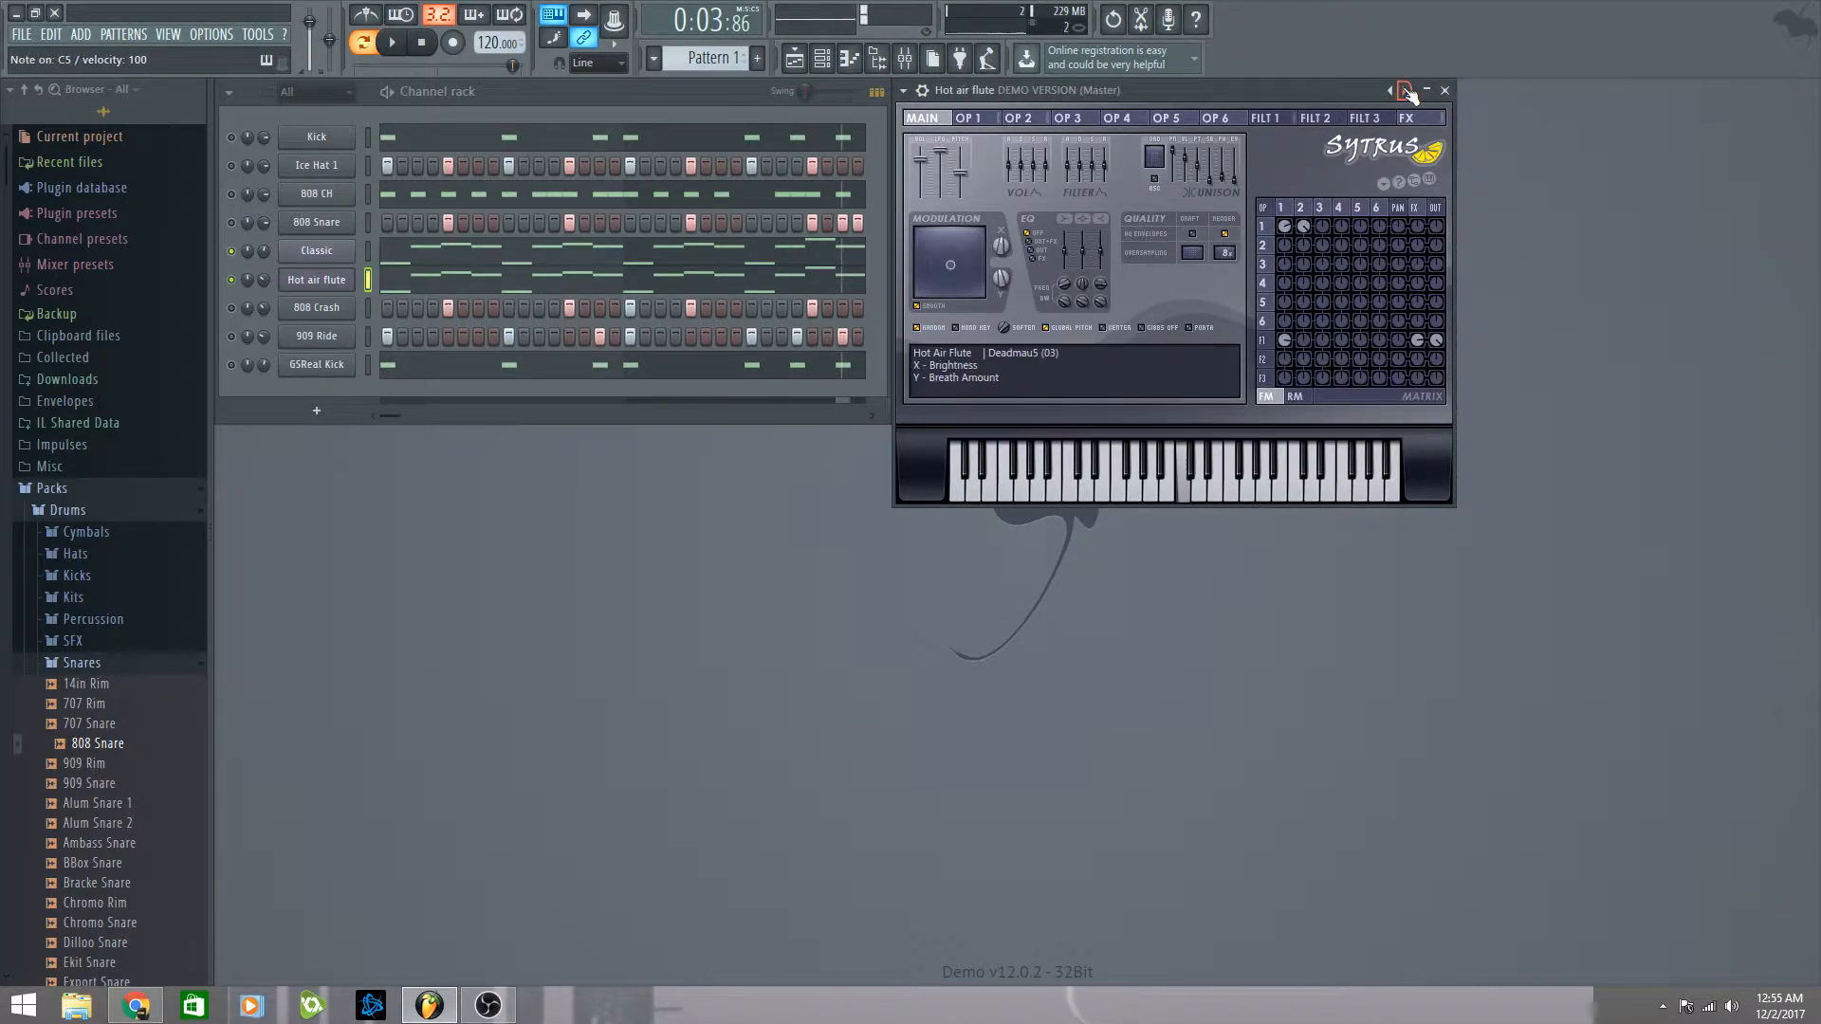
pyautogui.click(1405, 92)
pyautogui.click(1406, 92)
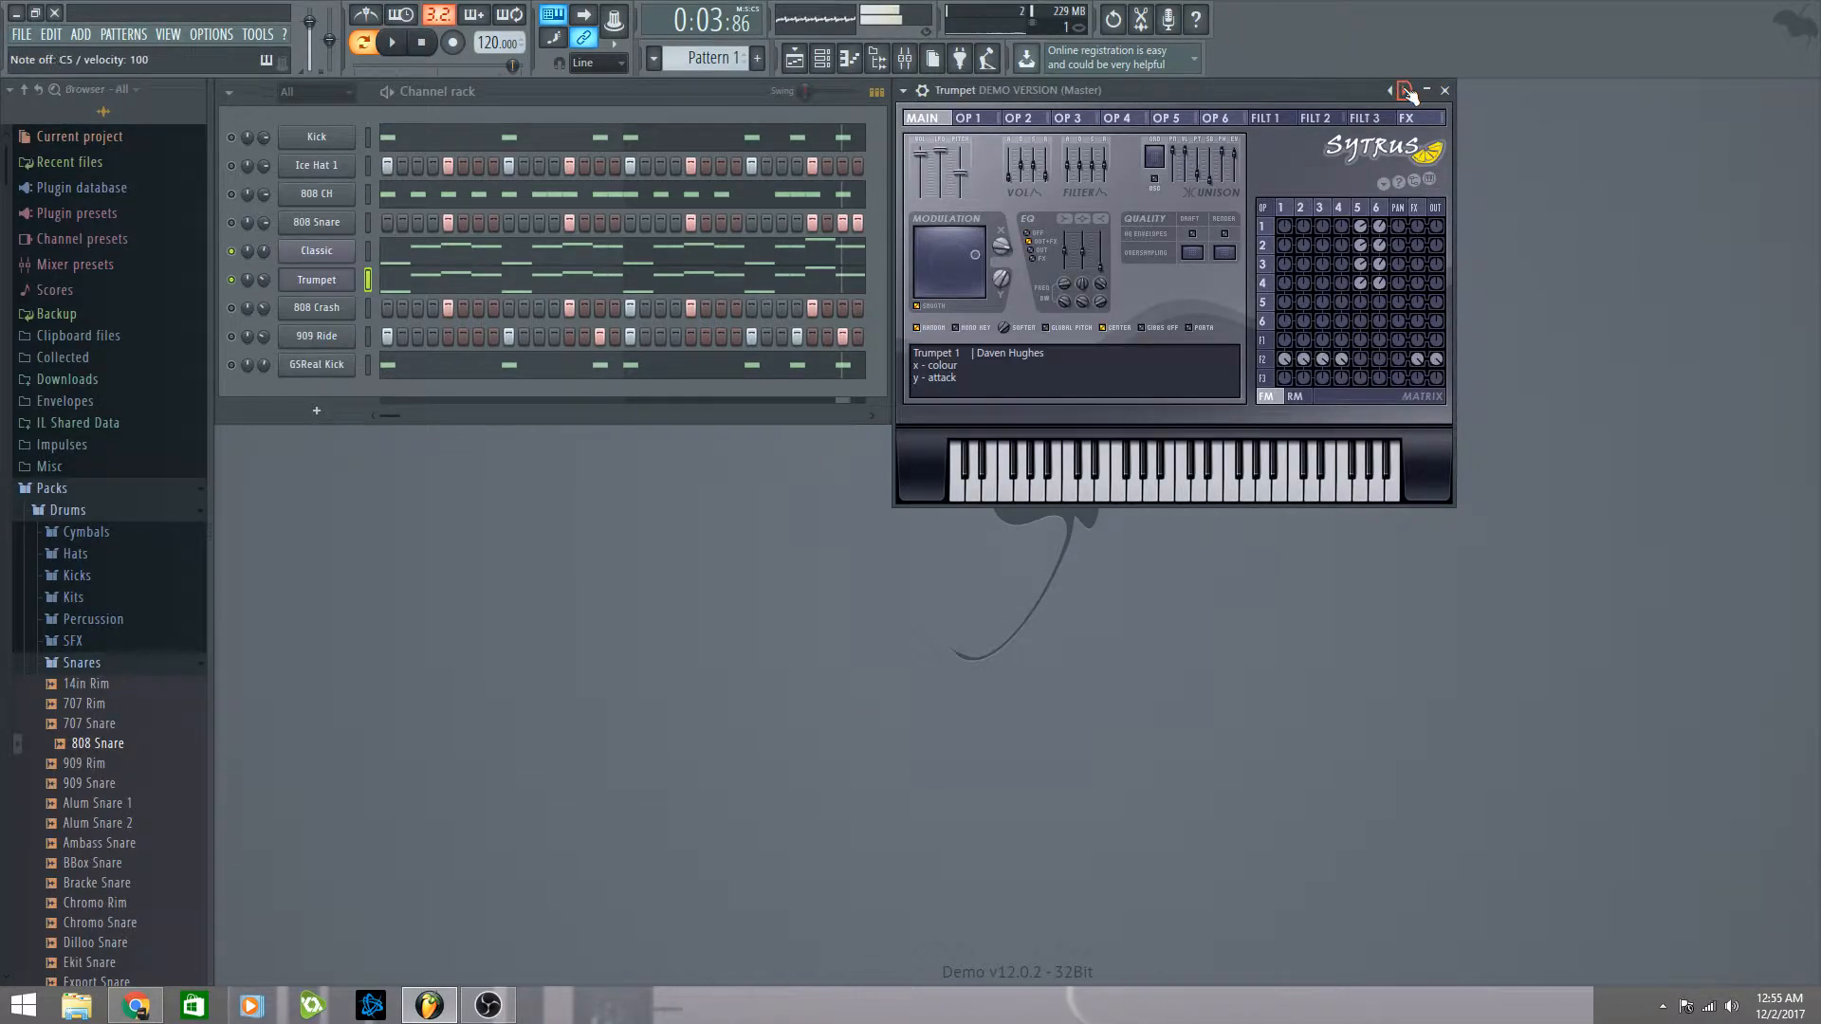
# Step: Play chords and melody notes live with the Trumpet preset and close the Sytrus window
pyautogui.press('.')
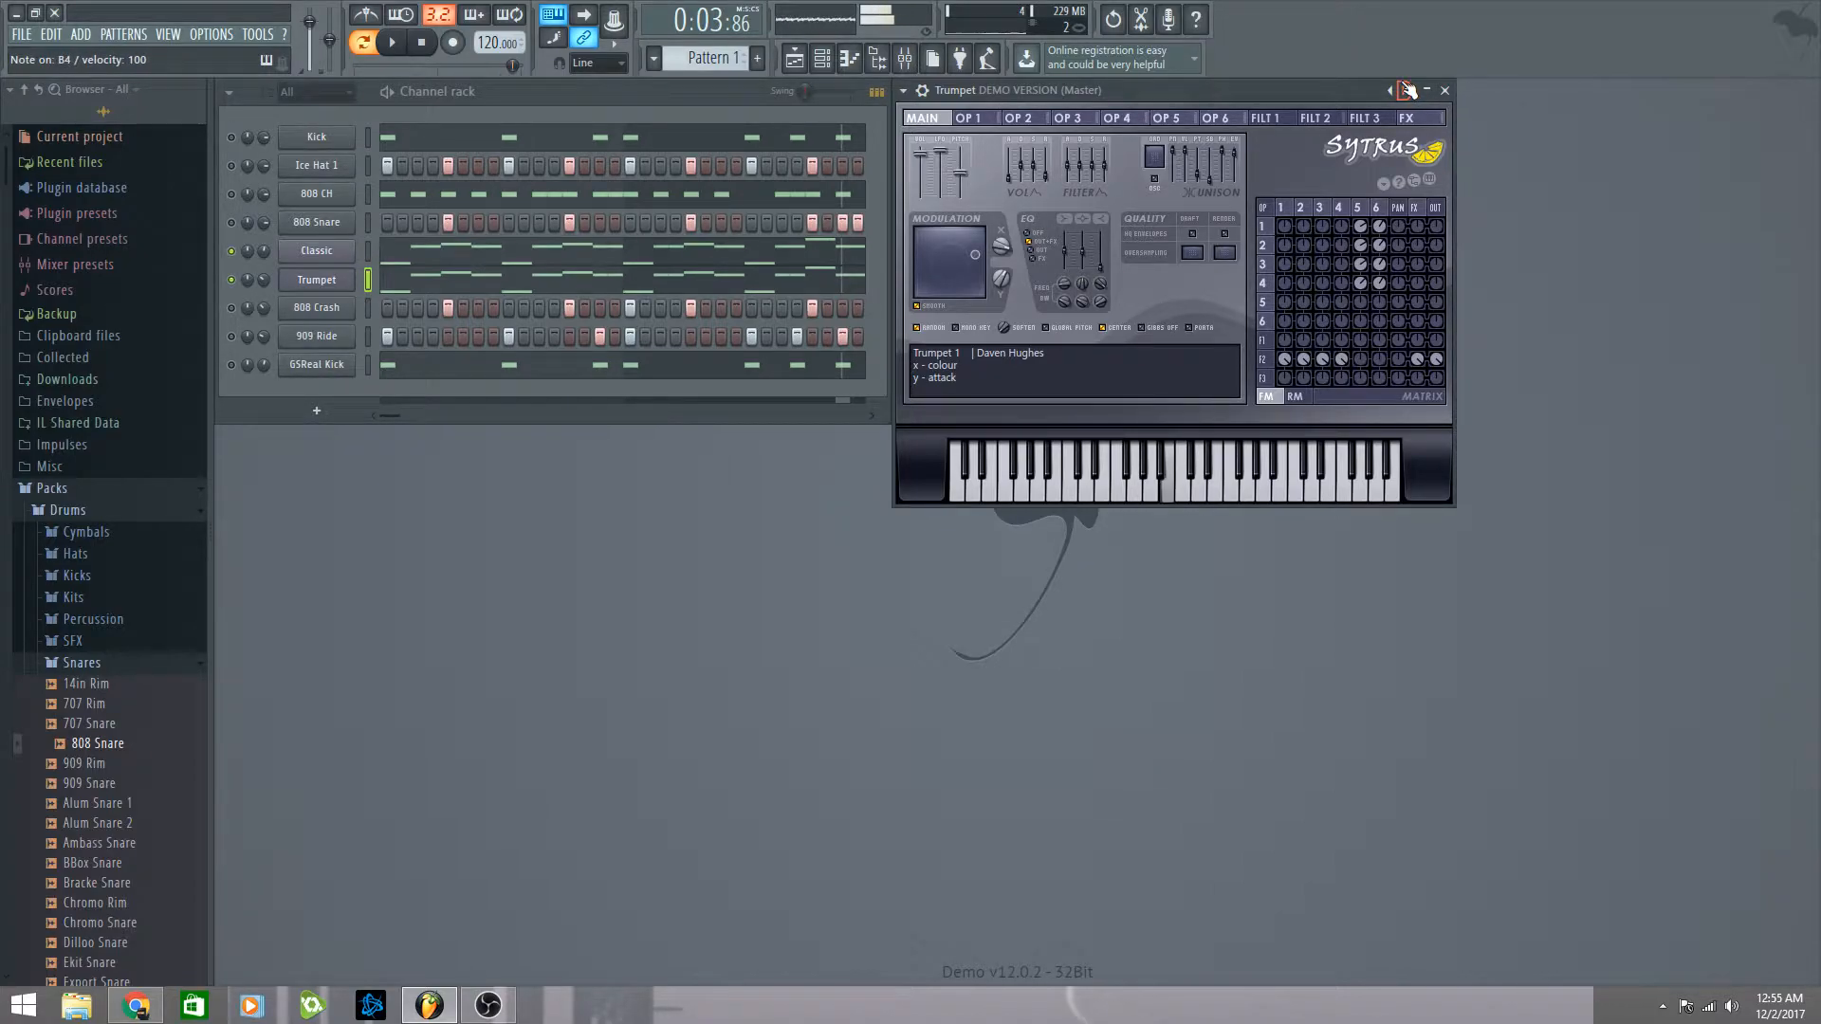
pyautogui.press('v')
pyautogui.press('v')
pyautogui.press('n')
pyautogui.press(',')
pyautogui.press('v')
pyautogui.press(',')
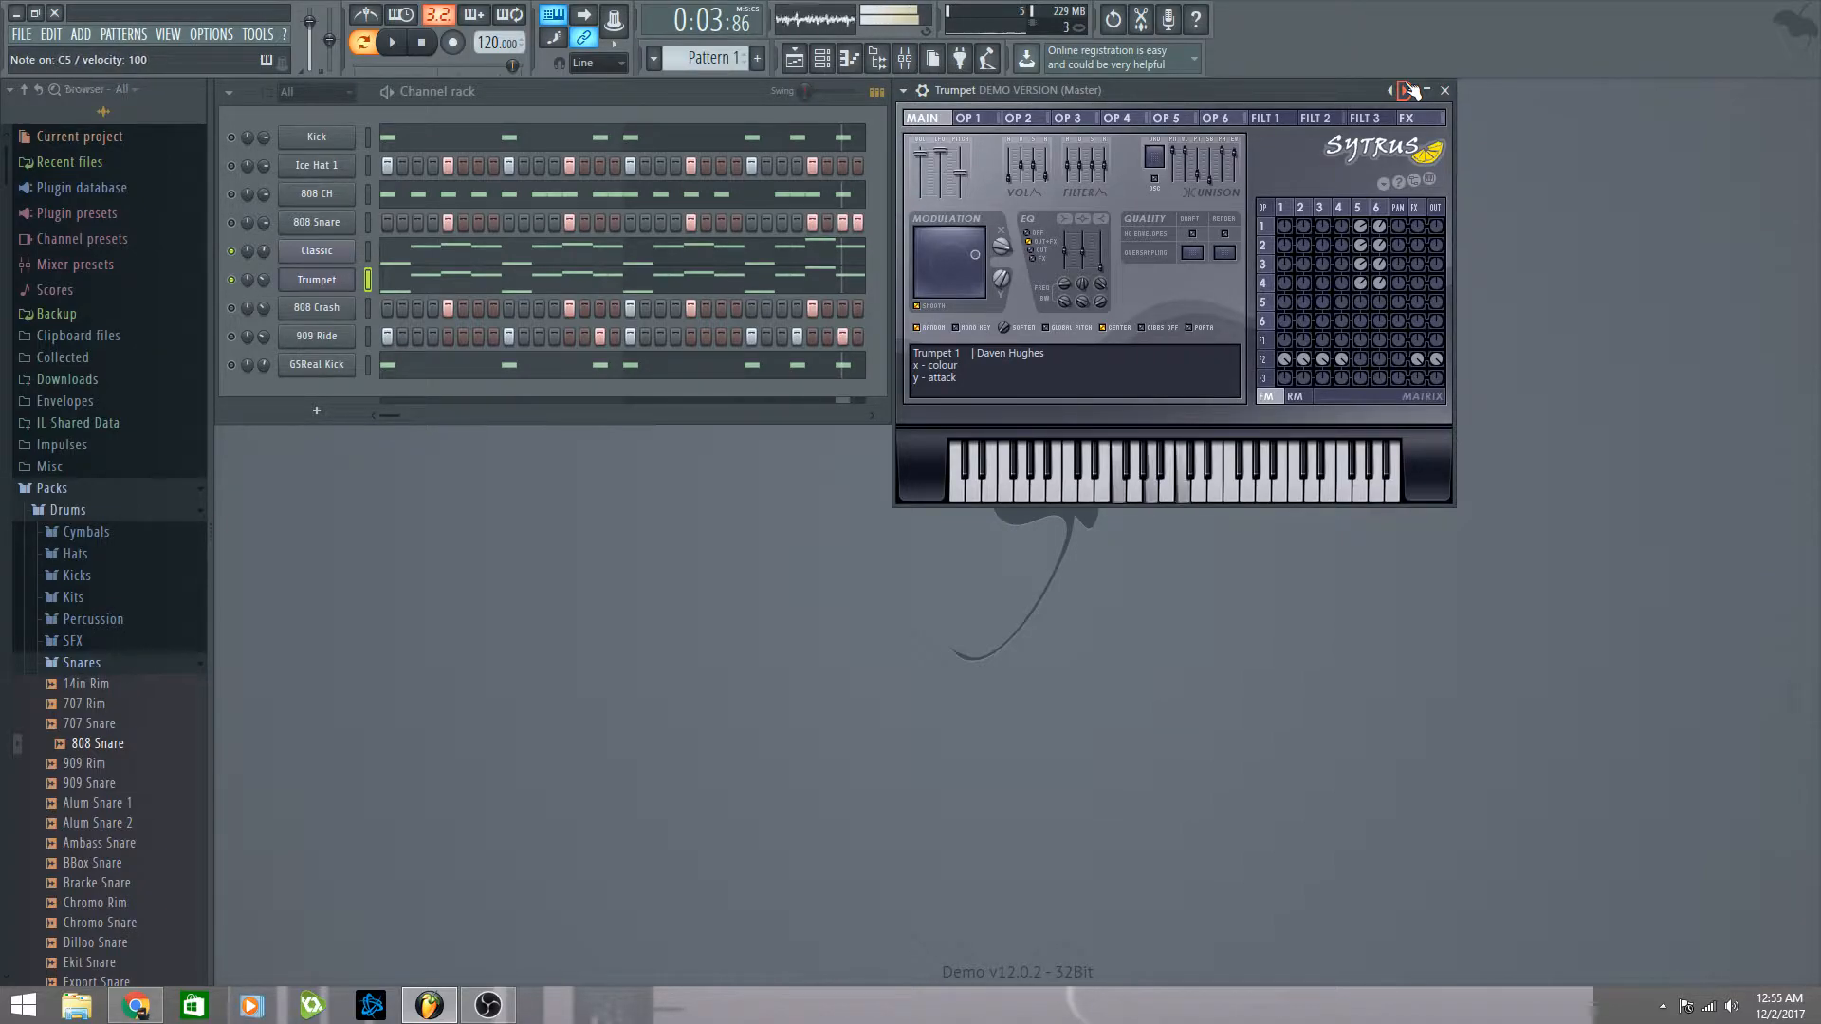
pyautogui.press('n')
pyautogui.press('.')
pyautogui.press('b')
pyautogui.press('m')
pyautogui.press('b')
pyautogui.press('m')
pyautogui.press('.')
pyautogui.press('n')
pyautogui.press(',')
pyautogui.press('/')
pyautogui.press('n')
pyautogui.press(',')
pyautogui.press('n')
pyautogui.press(',')
pyautogui.press('/')
pyautogui.press(',')
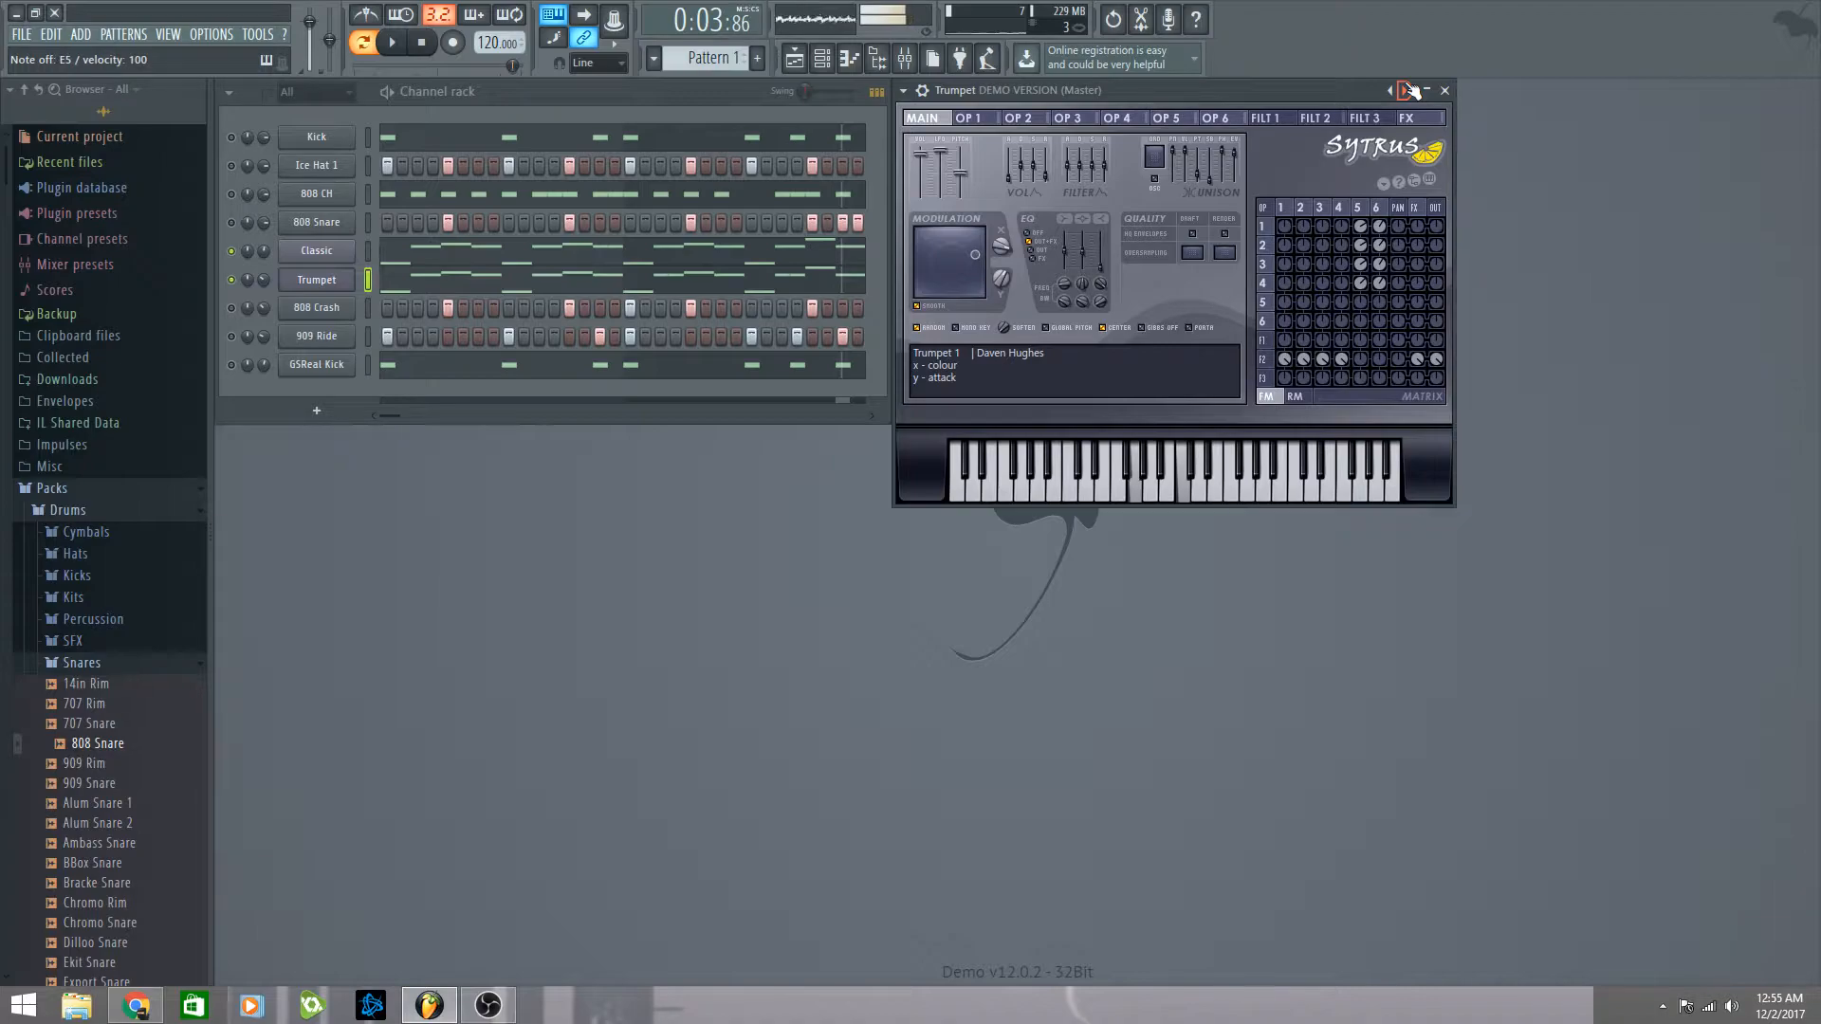
pyautogui.press('m')
pyautogui.press('.')
pyautogui.press('b')
pyautogui.press('m')
pyautogui.press('.')
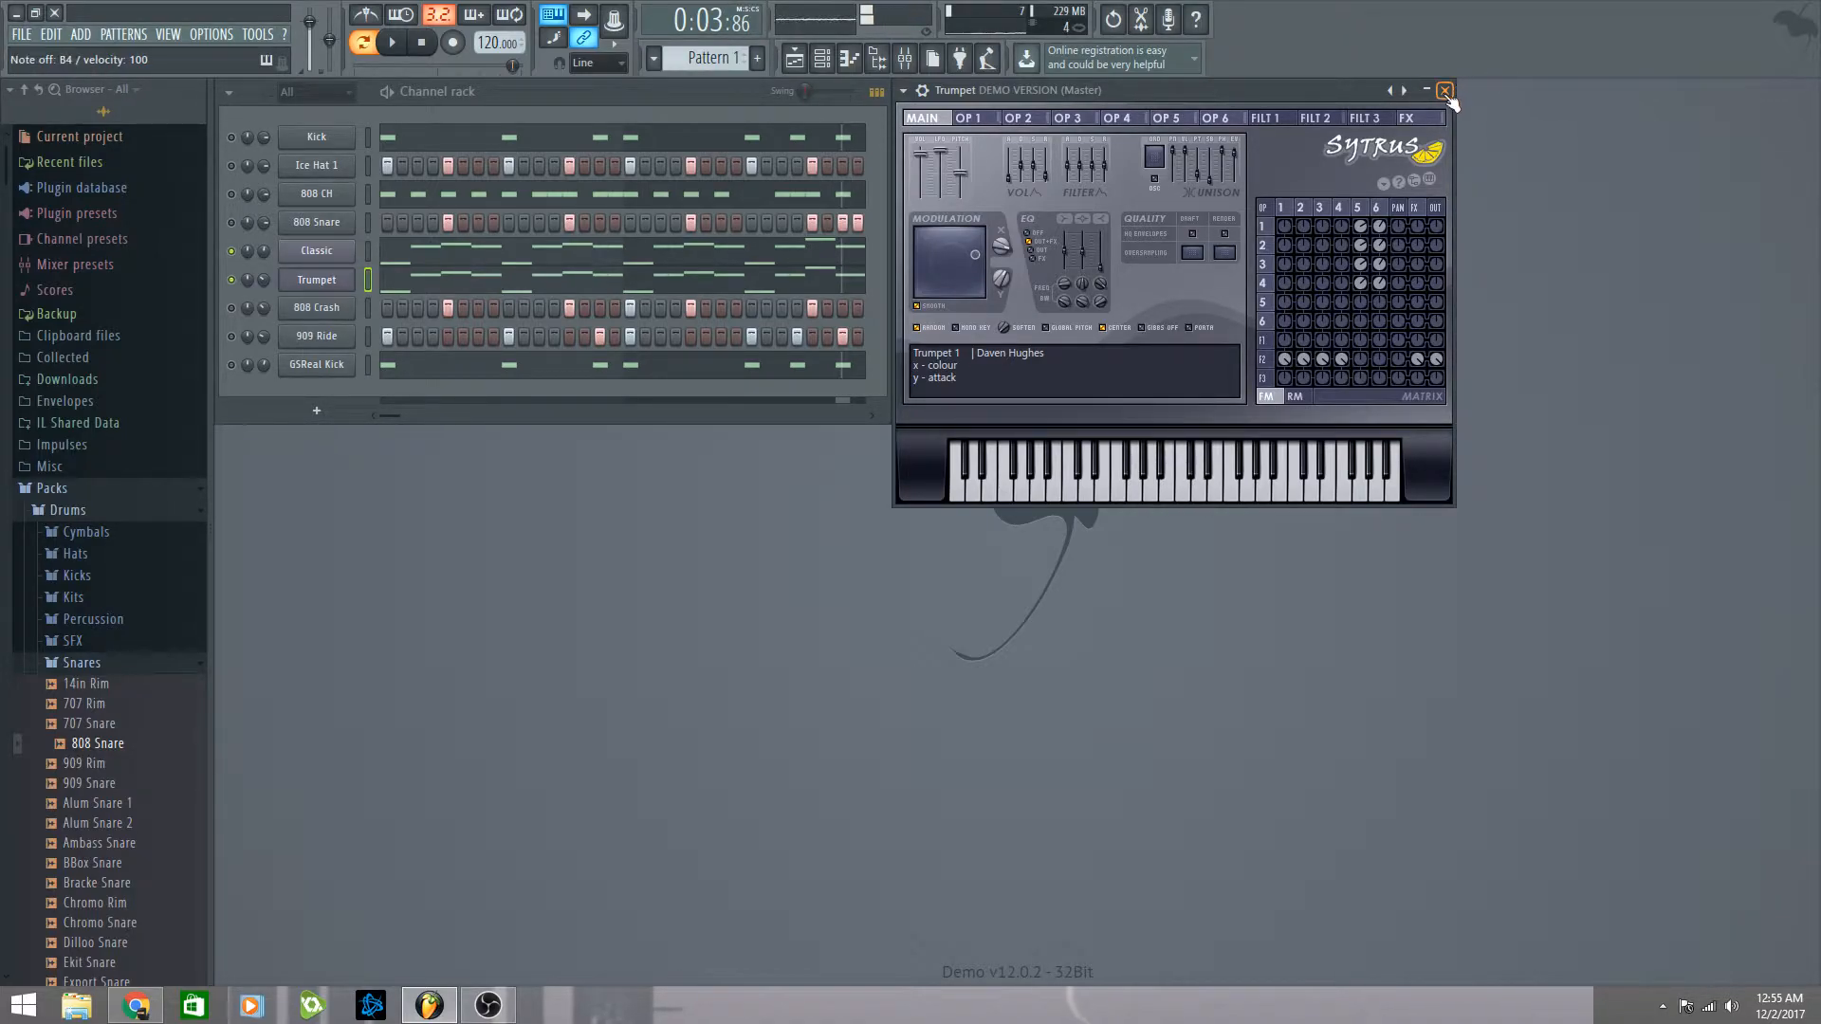
pyautogui.click(1444, 91)
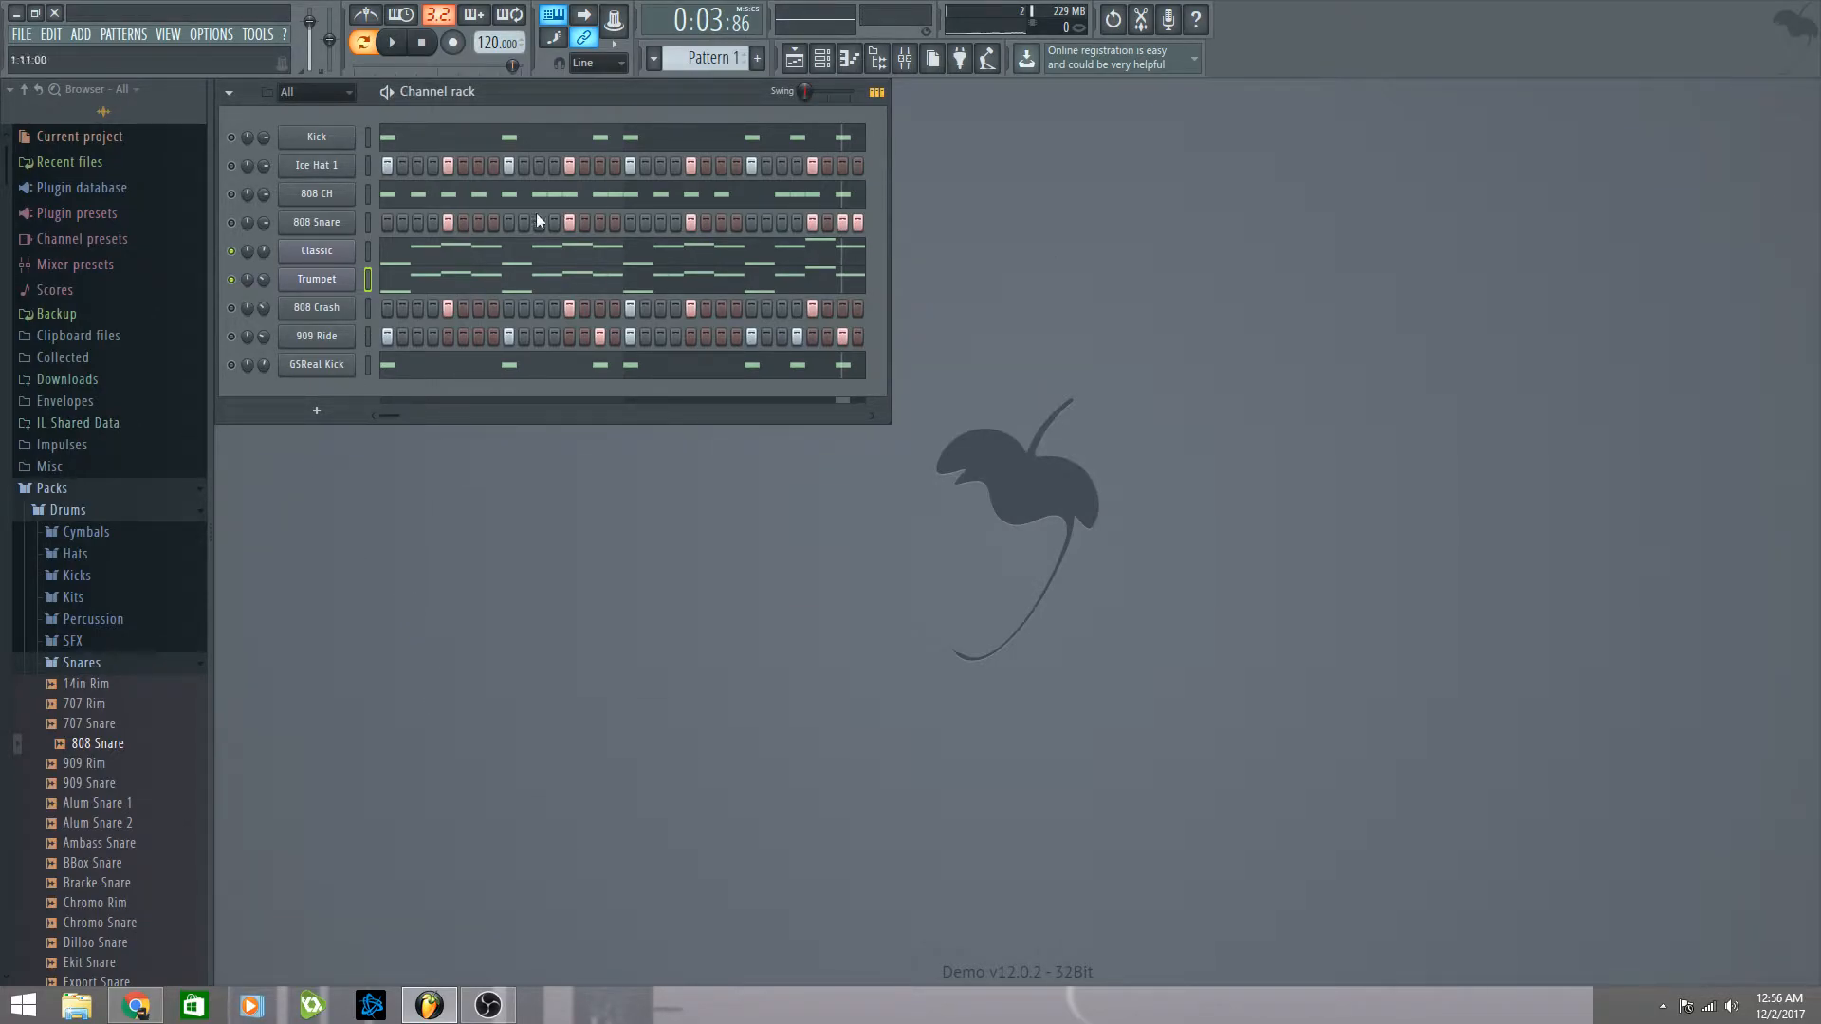
# Step: Reopen the Trumpet channel's Sytrus window, sound several notes on its piano keyboard, and play the pattern
pyautogui.click(331, 279)
pyautogui.click(1380, 483)
pyautogui.click(1332, 484)
pyautogui.click(1282, 489)
pyautogui.click(1233, 491)
pyautogui.click(1280, 497)
pyautogui.click(1248, 495)
pyautogui.click(1232, 498)
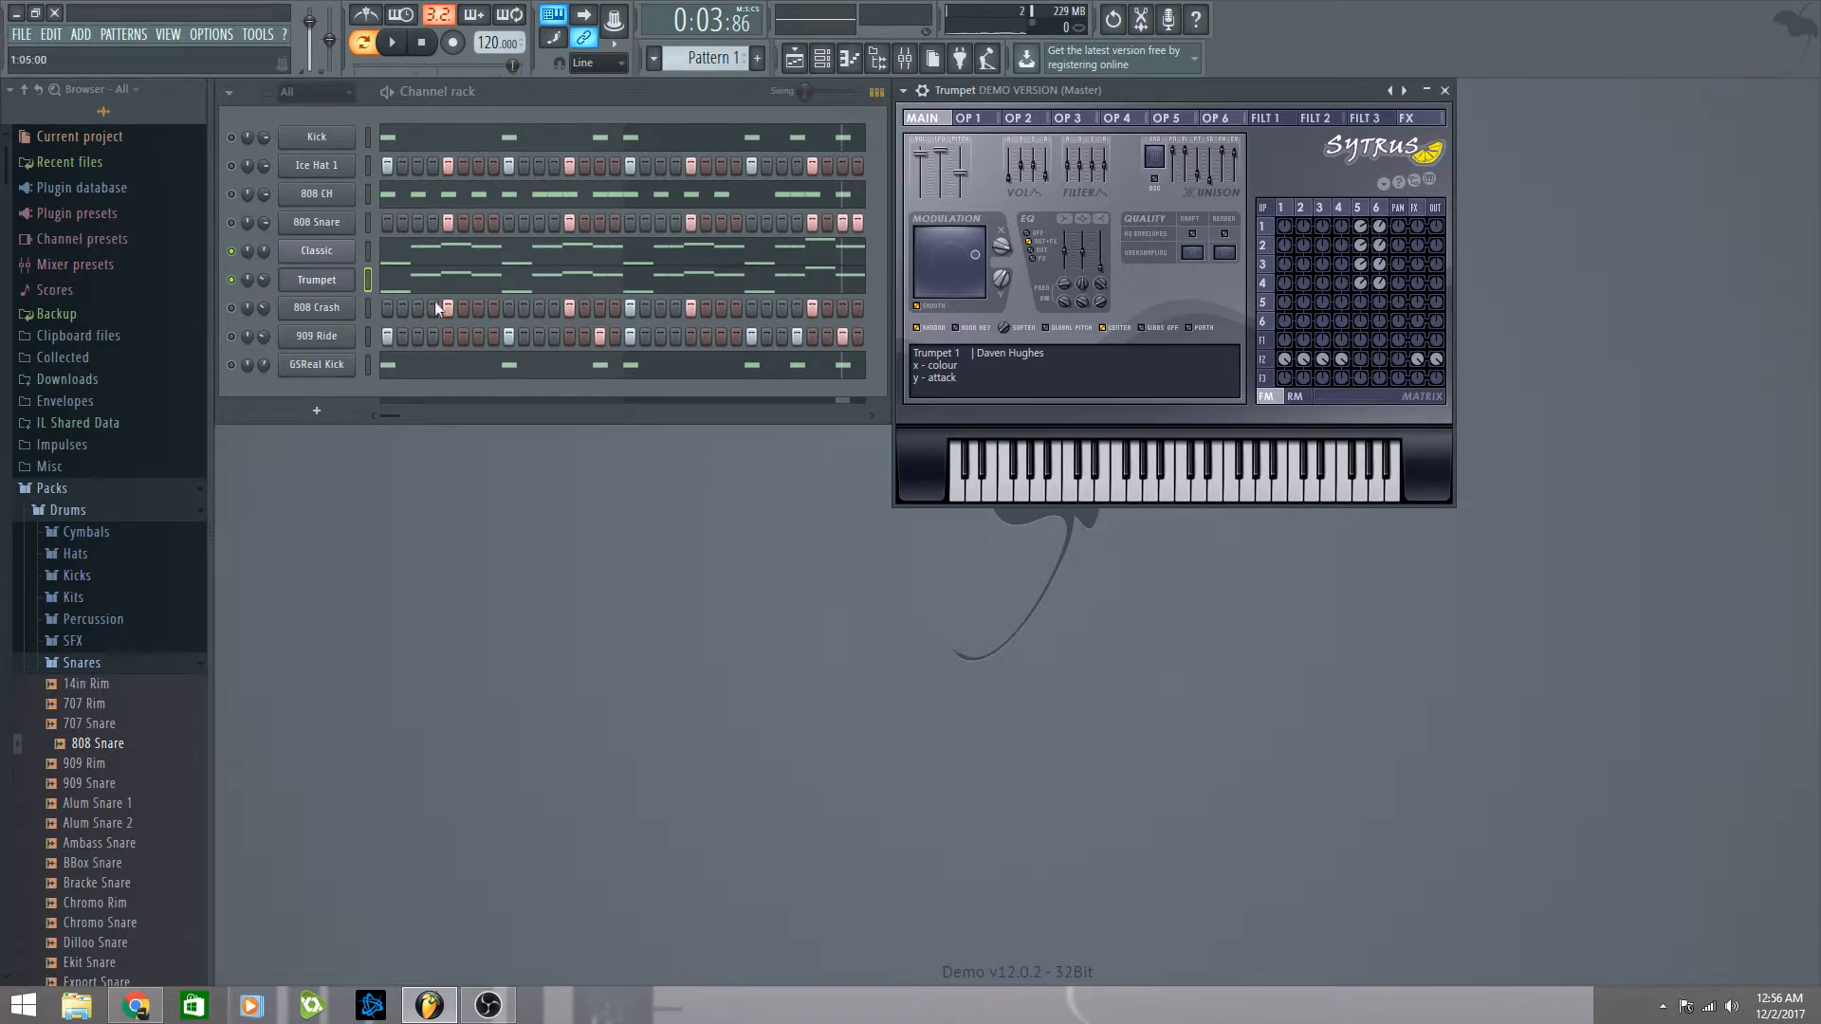
pyautogui.press('space')
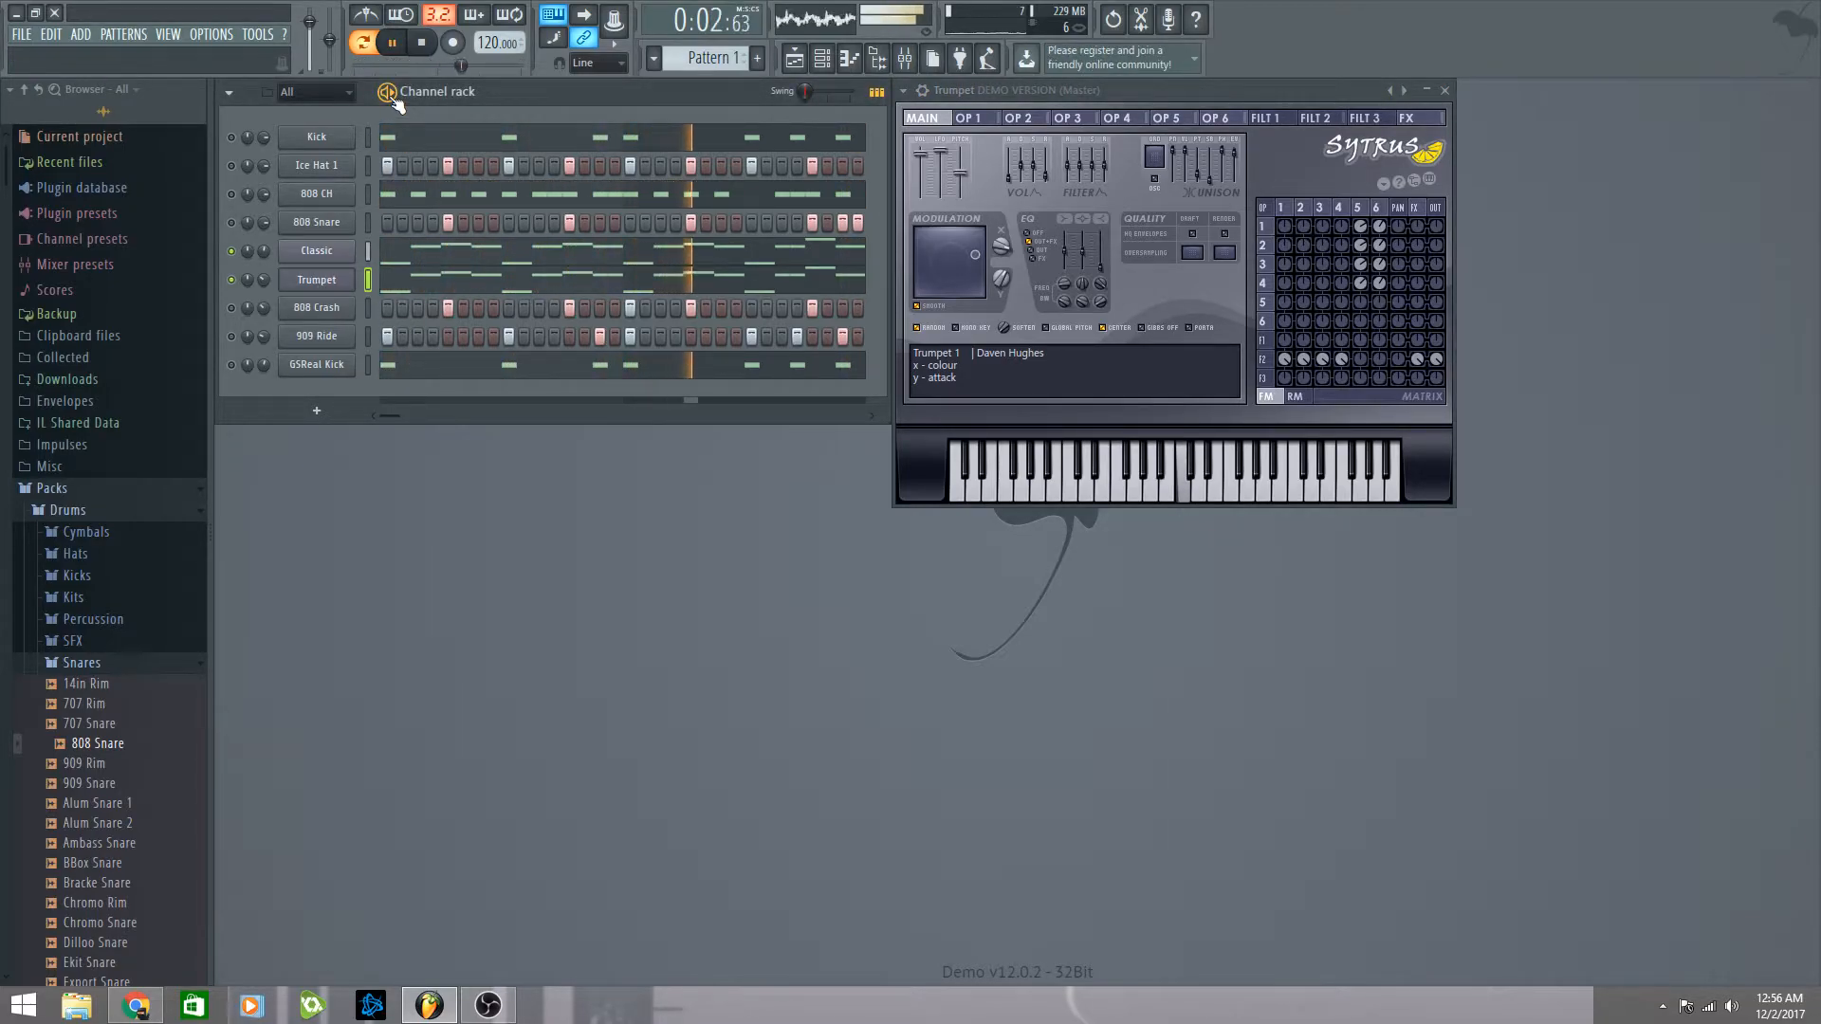
pyautogui.hotkey('ctrl', 'space')
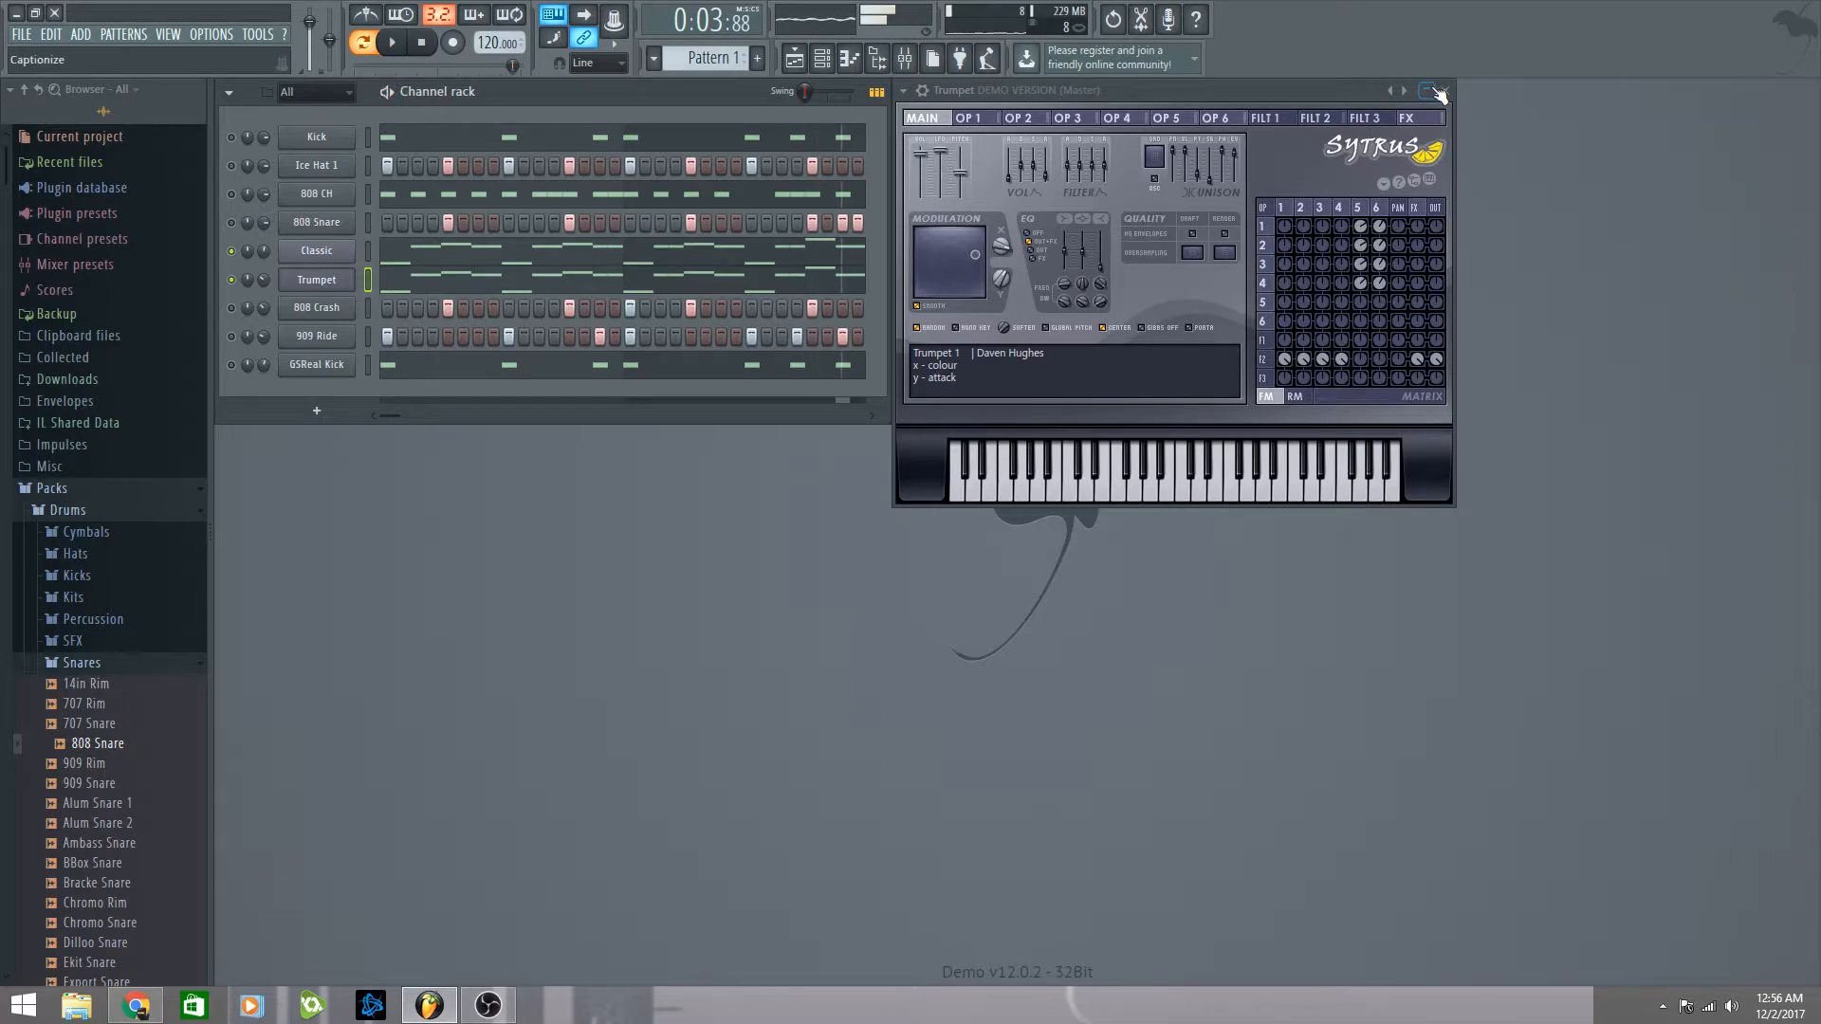
# Step: Load the Pulstar preset from the Sequence category back into the channel and close Sytrus
pyautogui.click(904, 91)
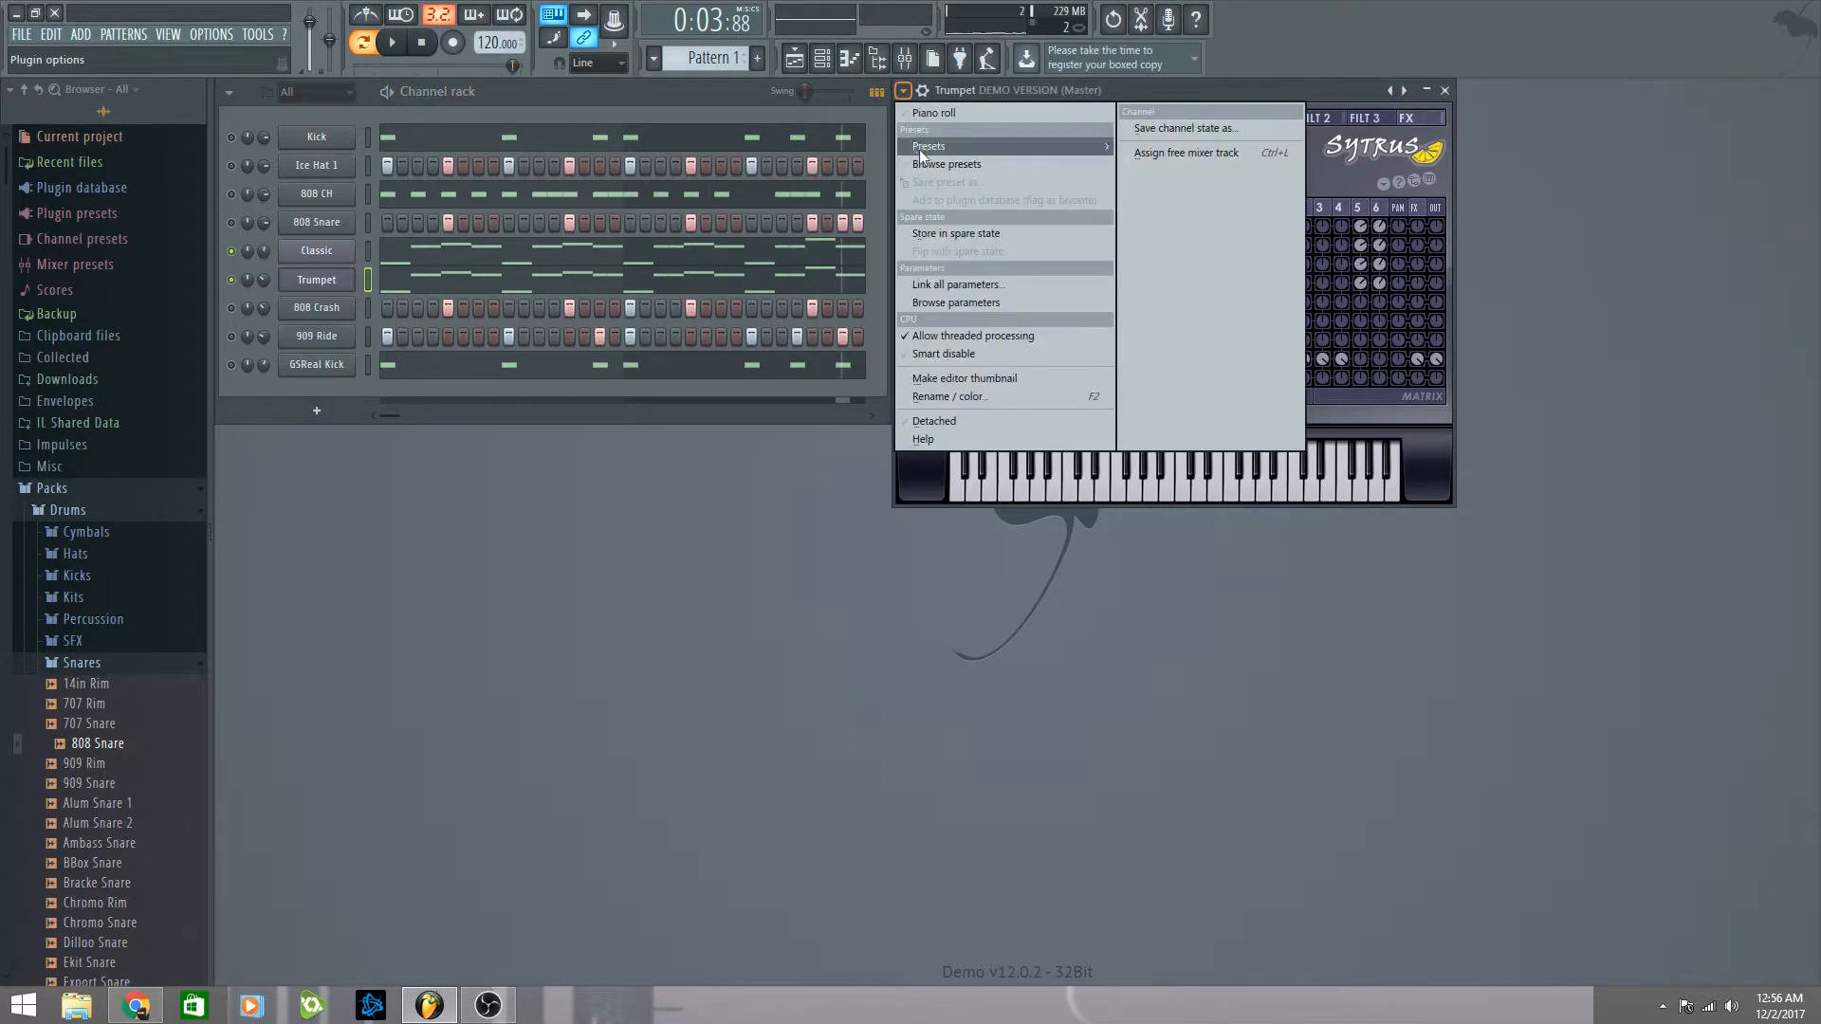
pyautogui.moveTo(919, 150)
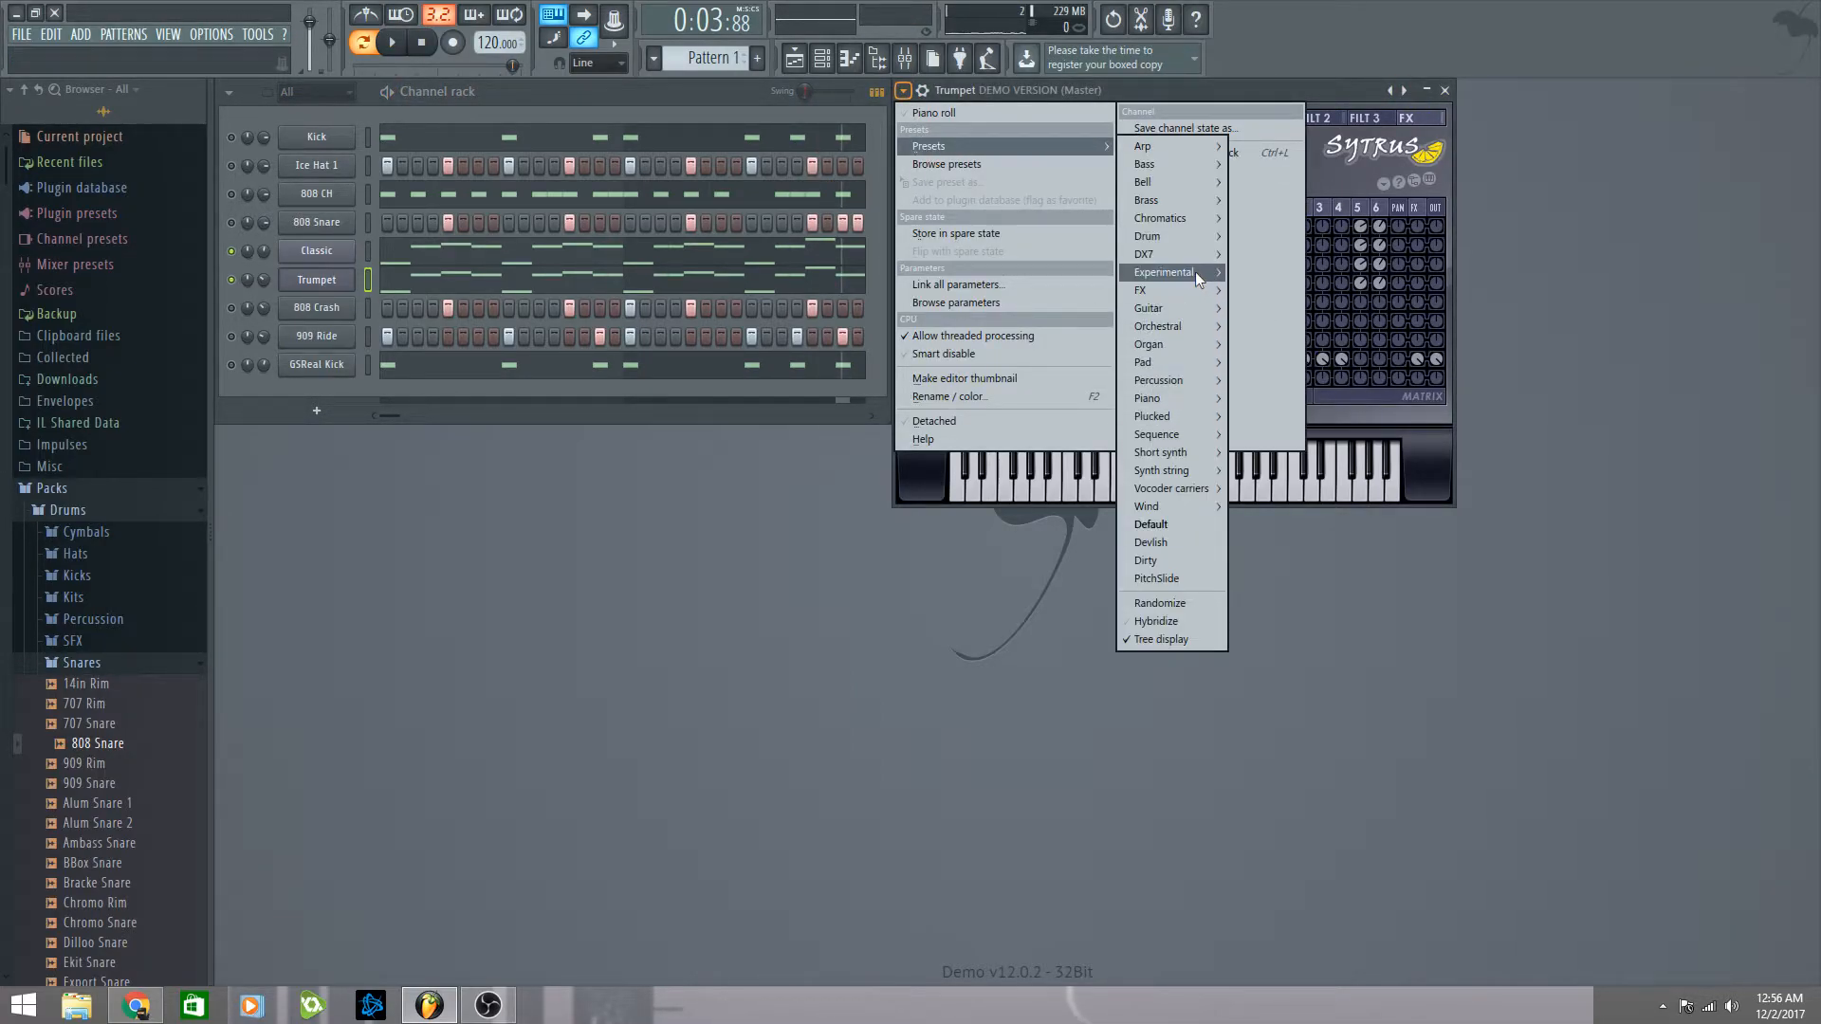
pyautogui.moveTo(1199, 431)
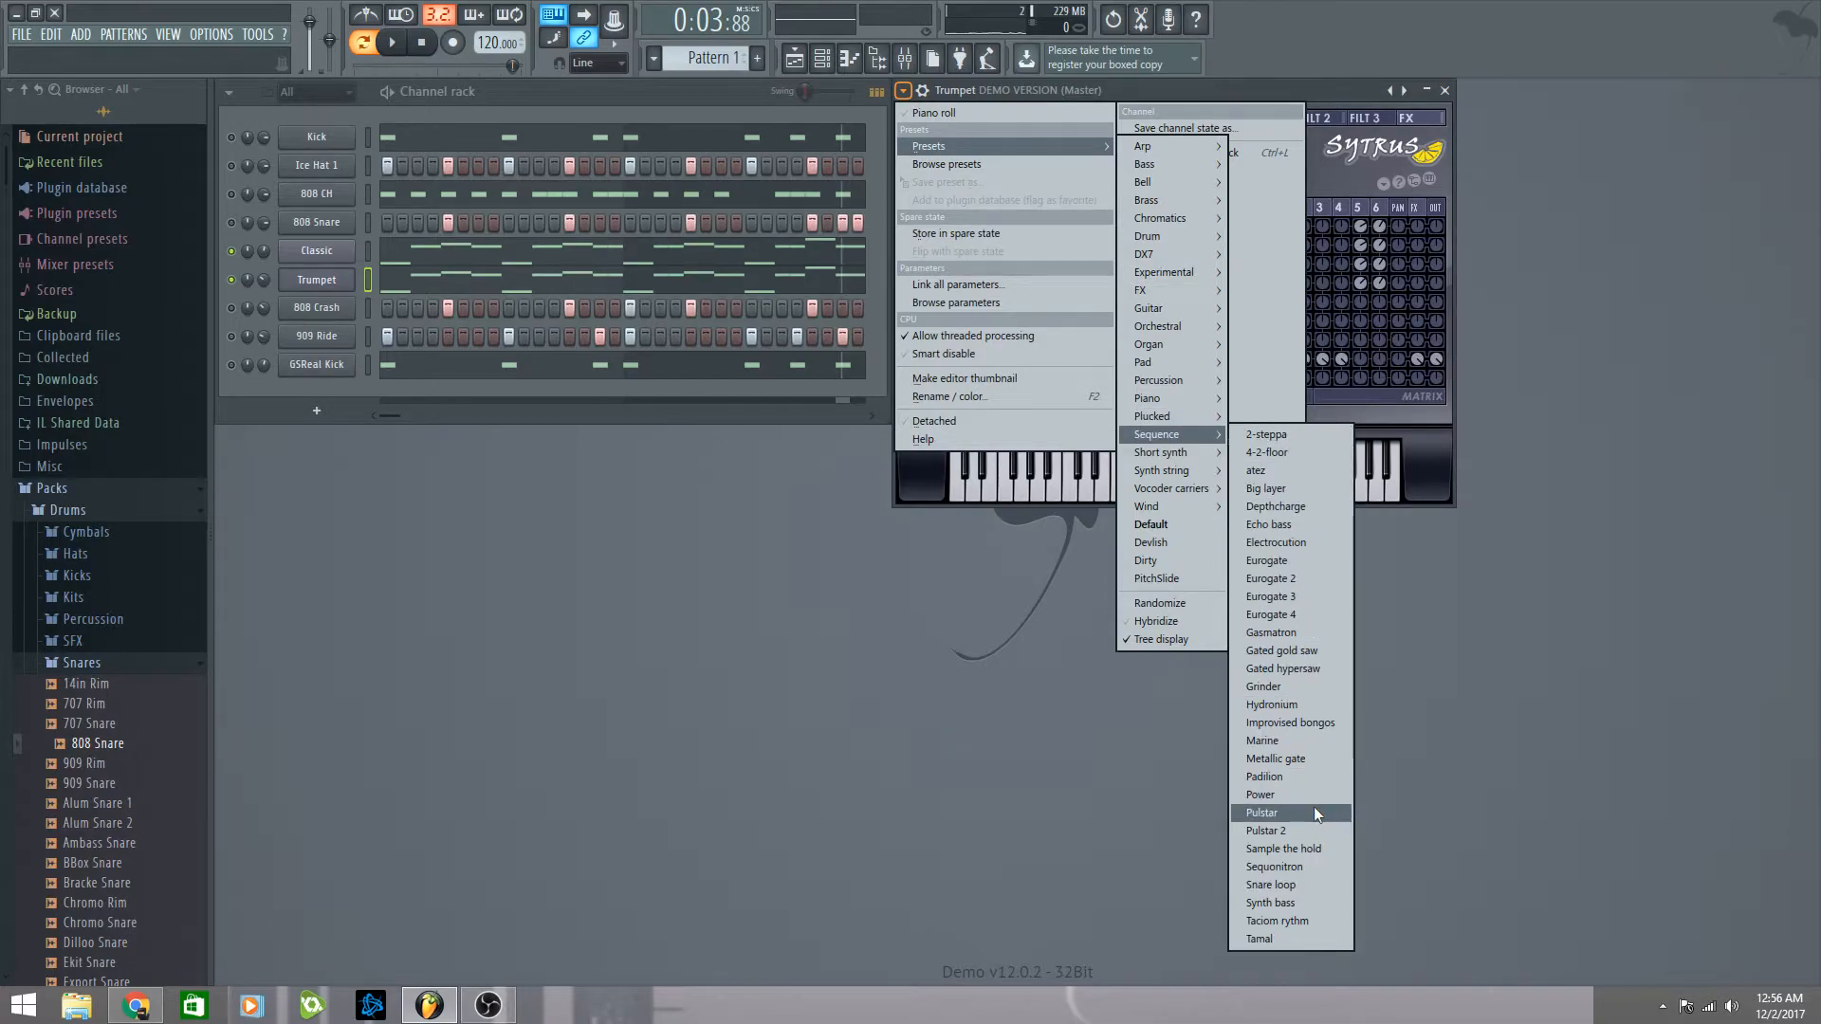
pyautogui.click(1263, 813)
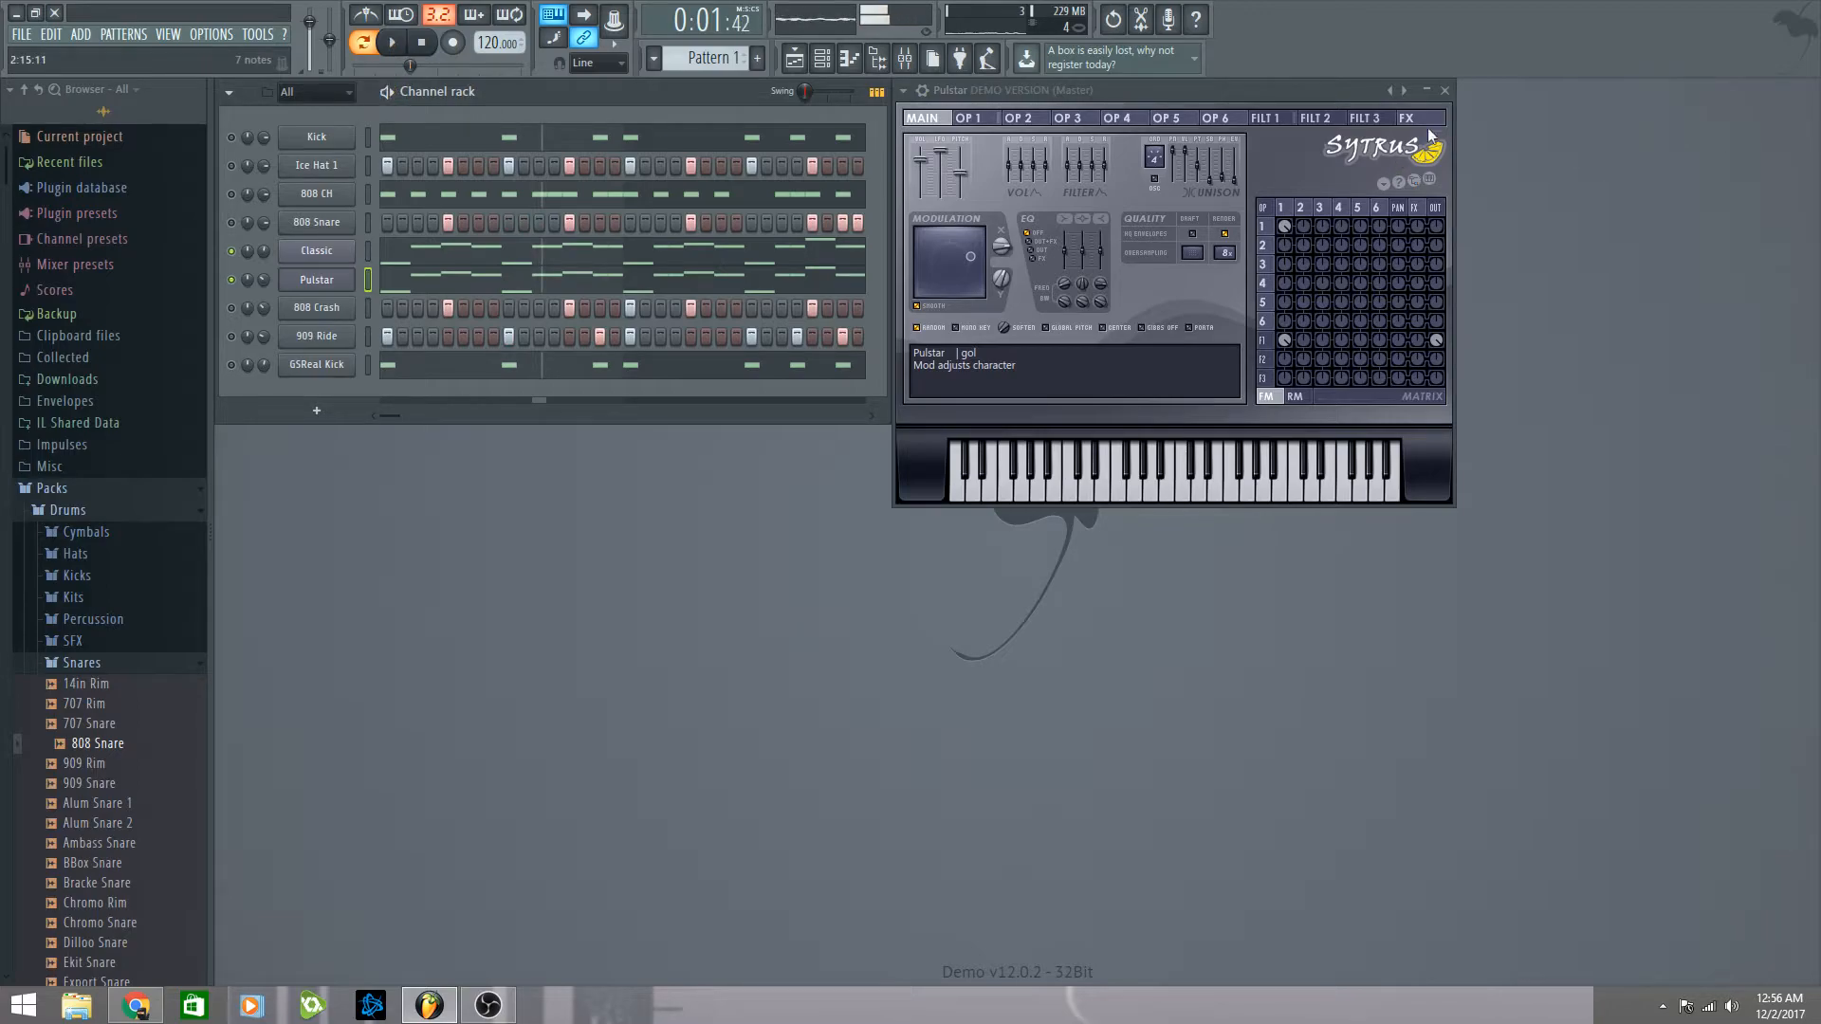
pyautogui.click(1445, 90)
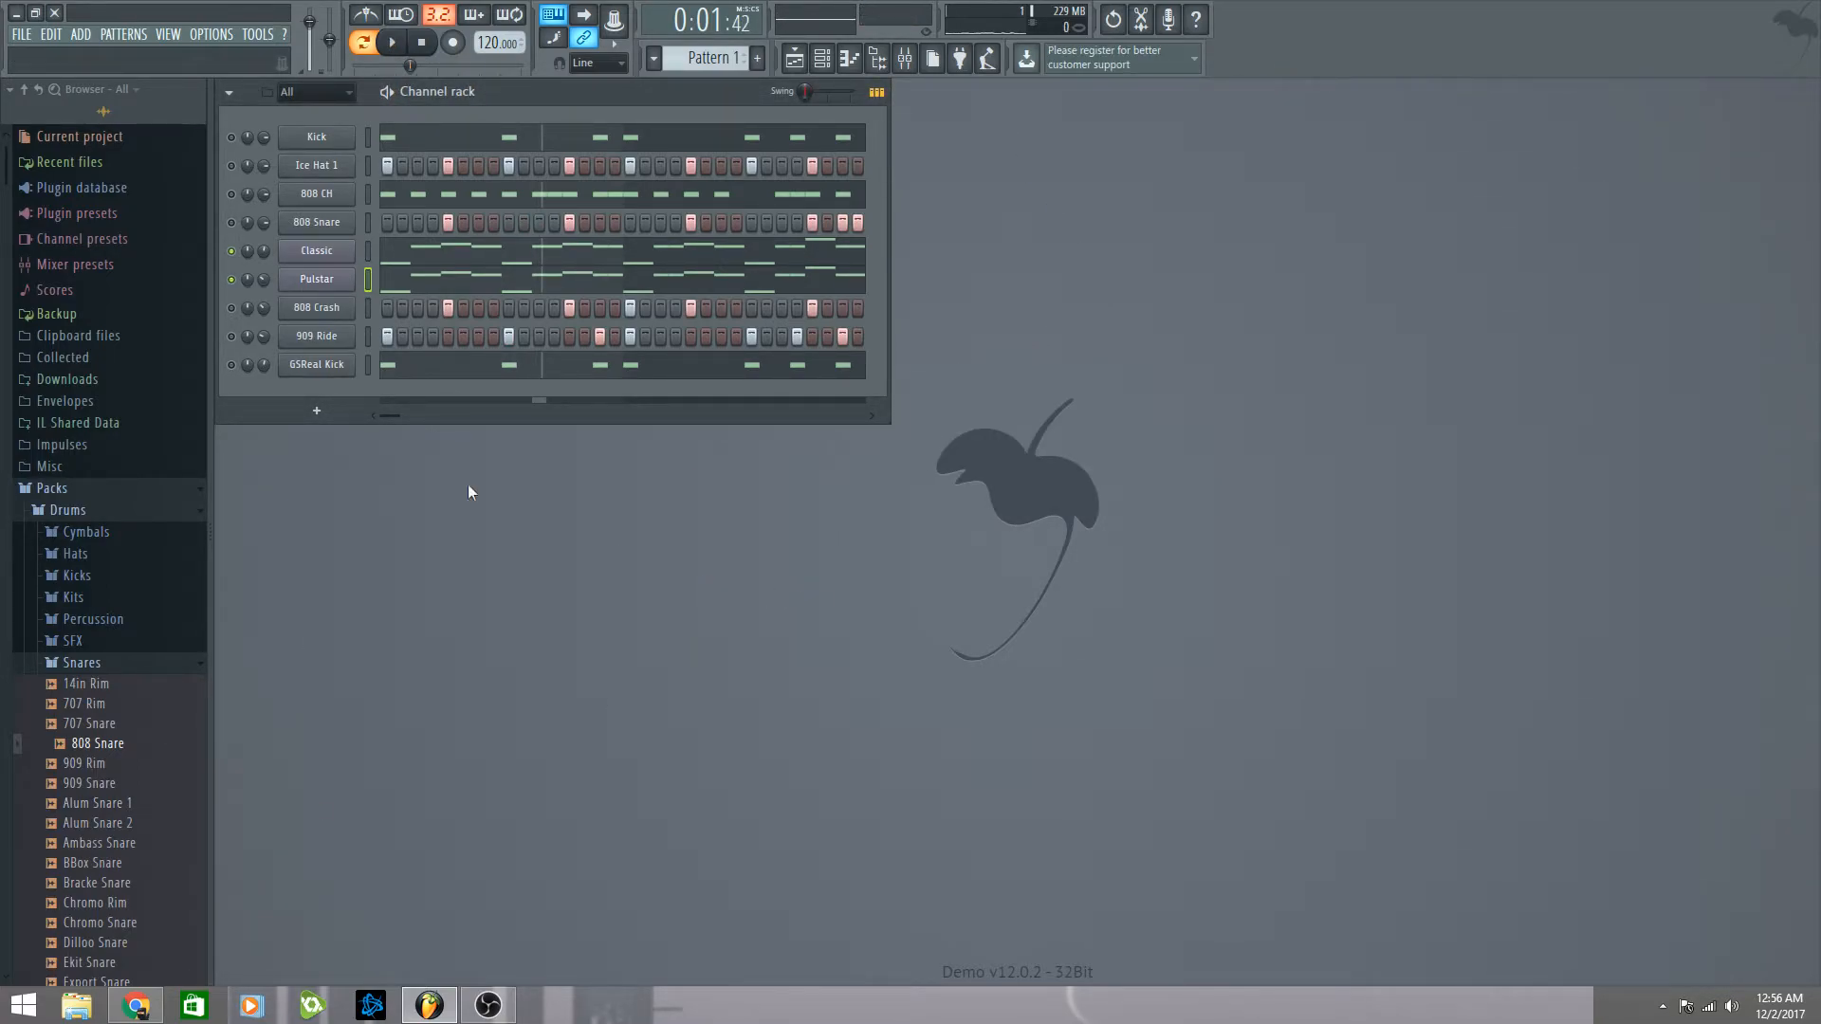
# Step: Unmute all channels in the channel rack so the drums and melodies sound together
pyautogui.rightClick(232, 138)
pyautogui.click(237, 144)
pyautogui.rightClick(236, 141)
pyautogui.click(247, 147)
# Step: Open the Classic channel's notes in the piano roll, place it beside the channel rack, and play the full beat
pyautogui.click(415, 253)
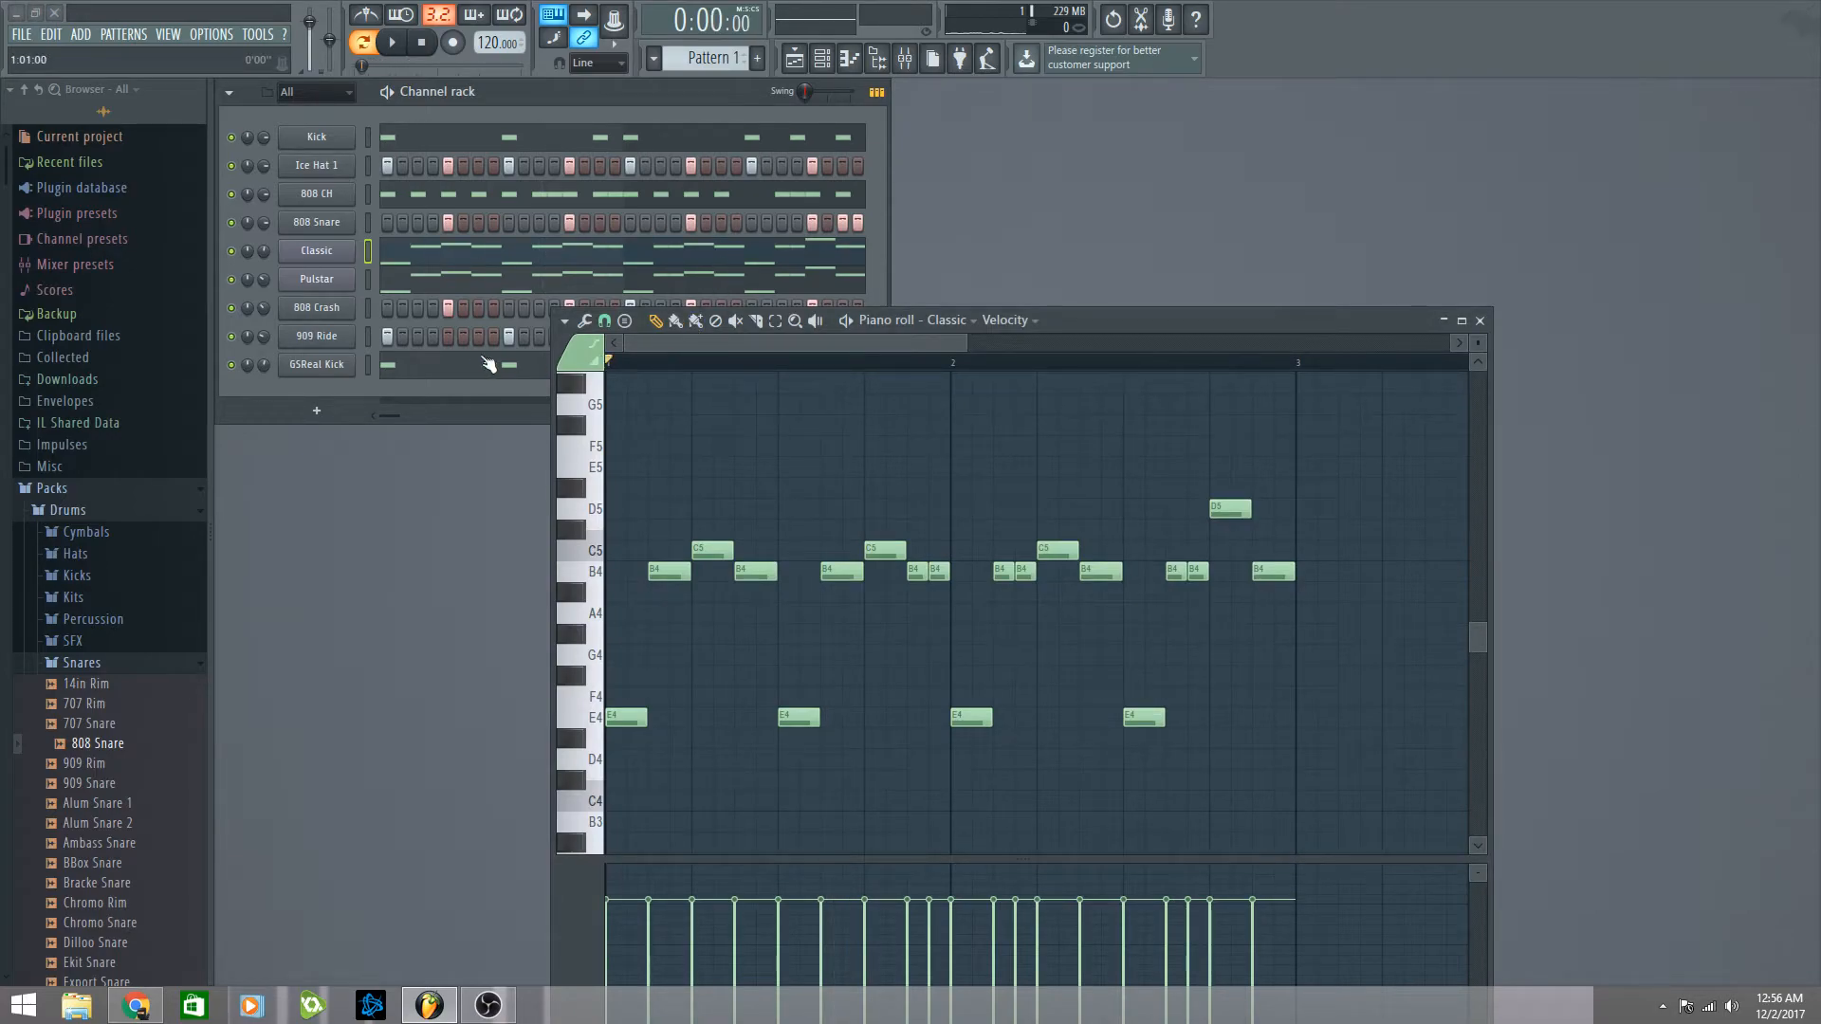
pyautogui.moveTo(1196, 318); pyautogui.dragTo(1534, 91)
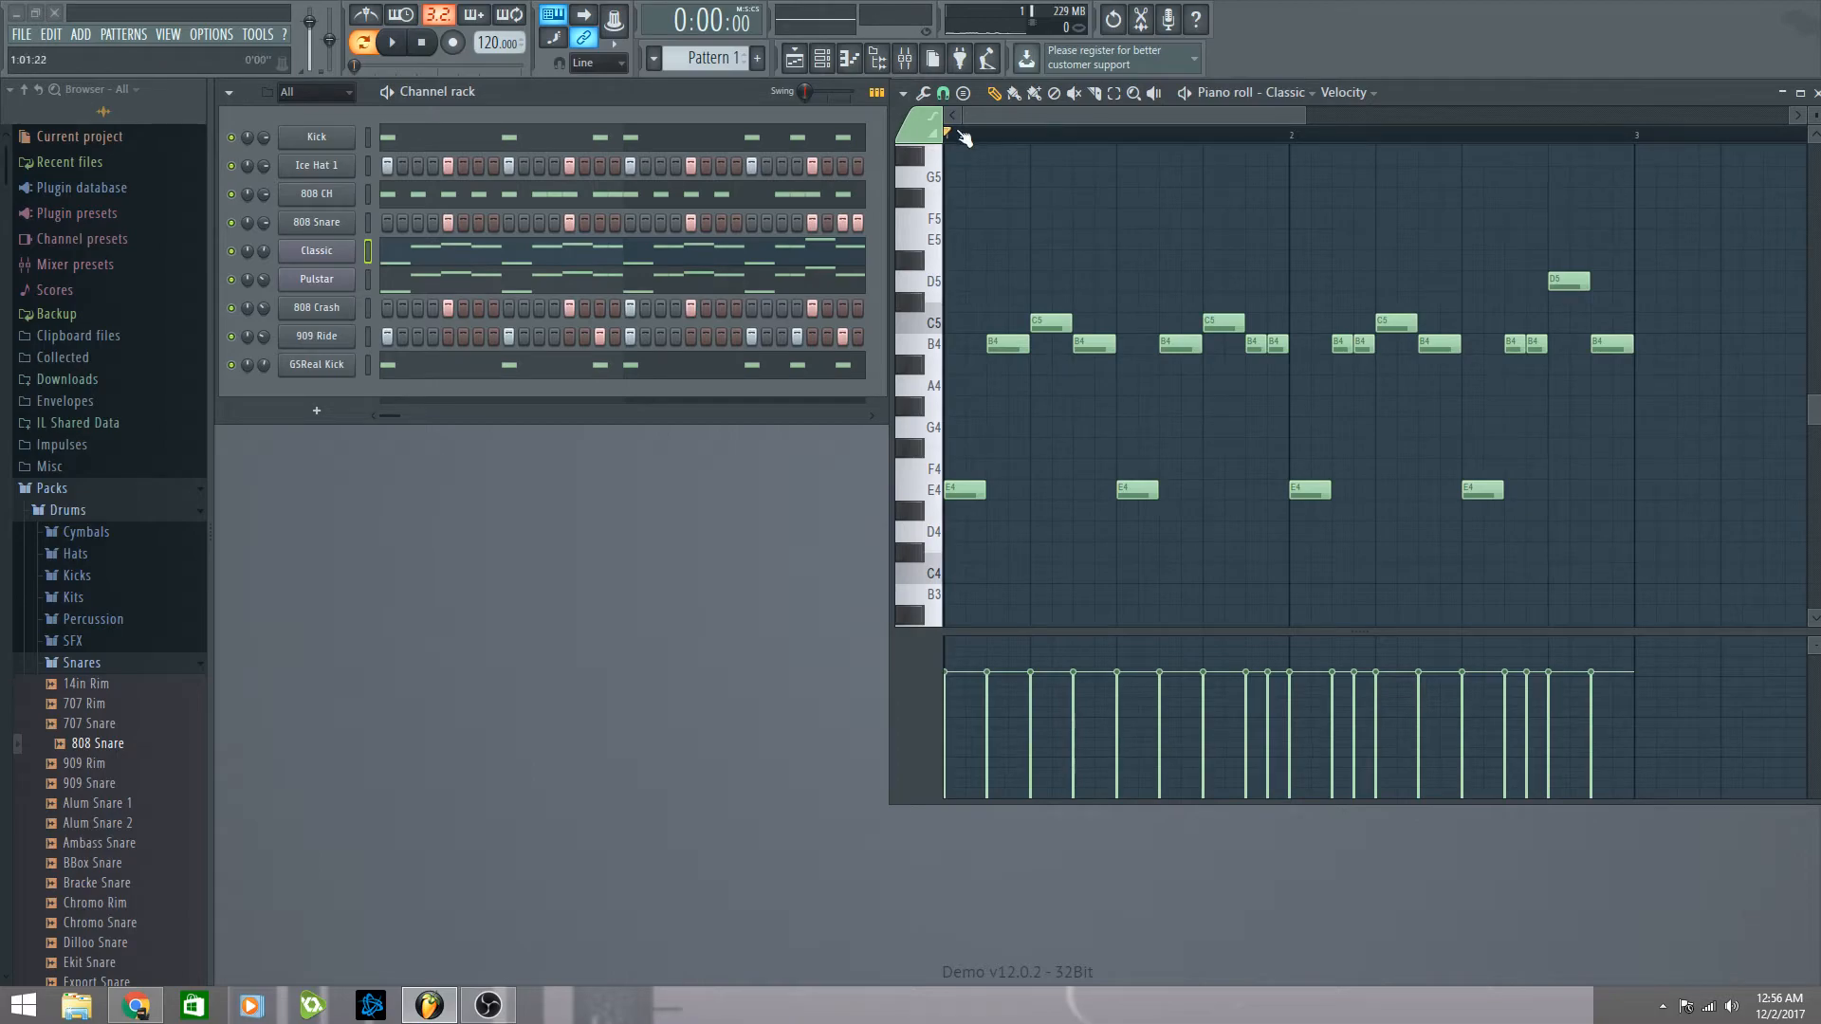
pyautogui.press('space')
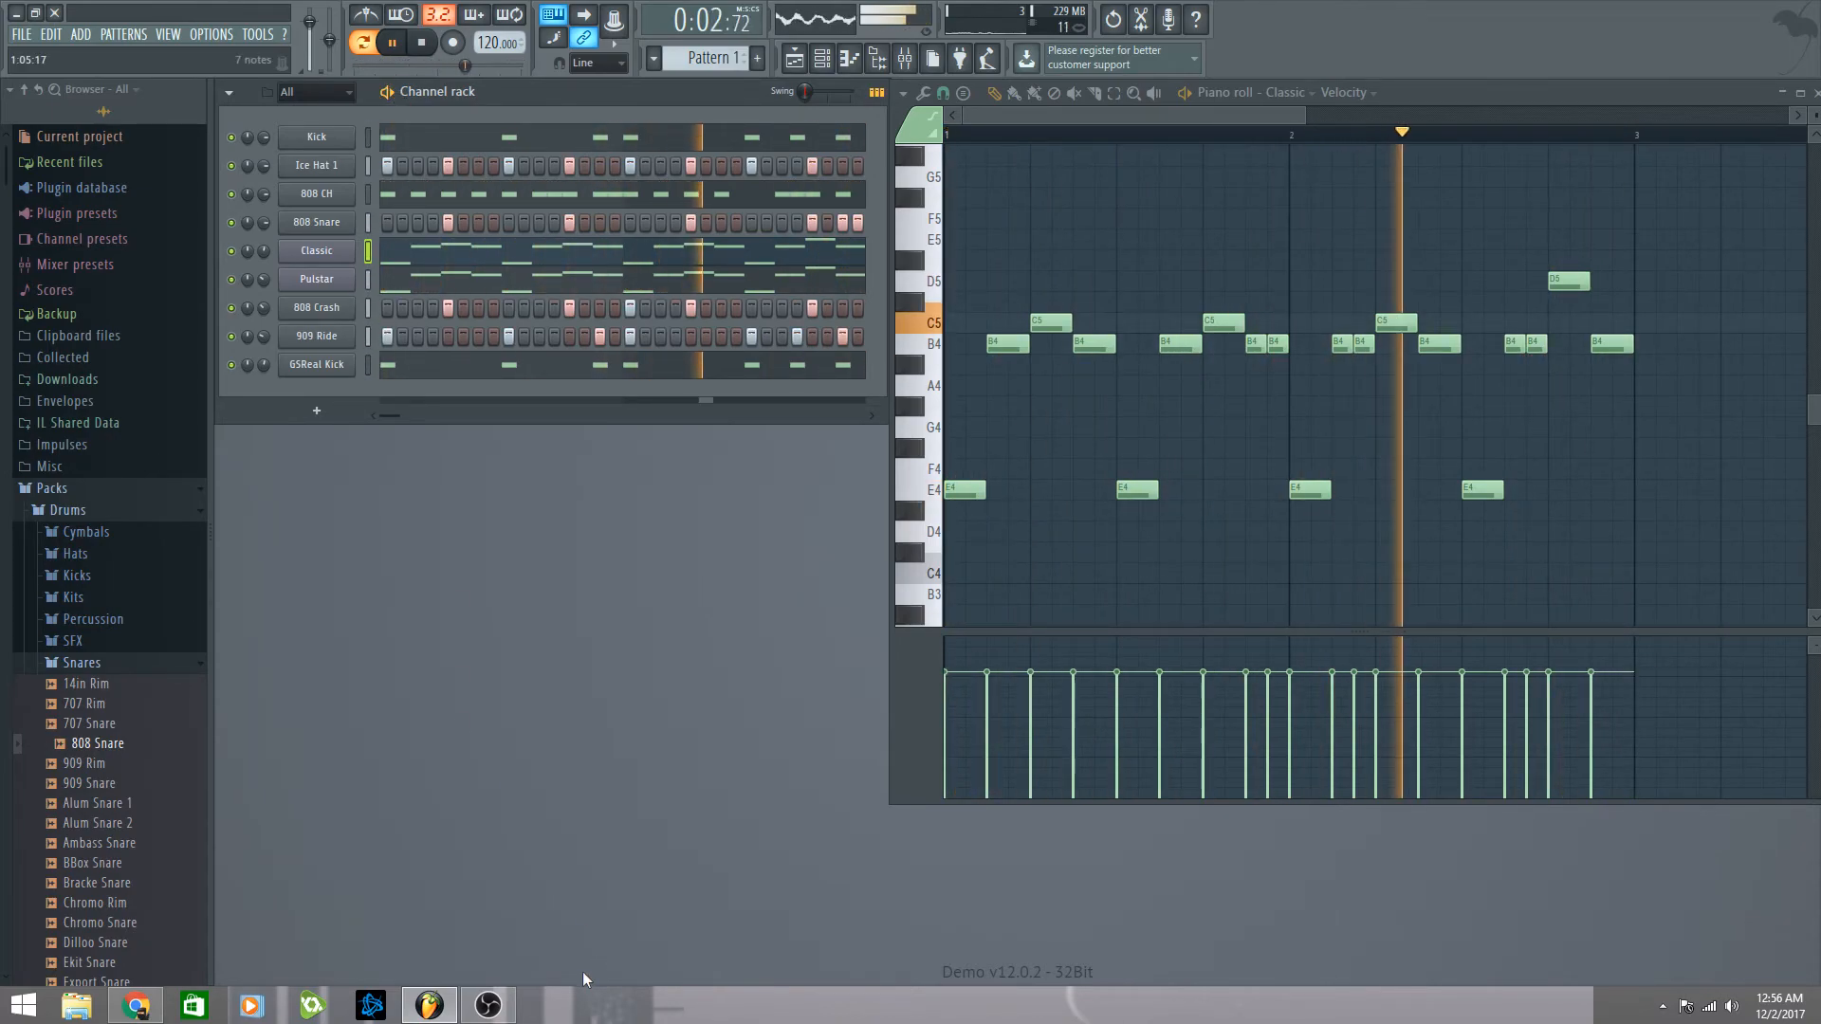
# Step: Switch to OBS, check the live stream's Twitch dashboard in Chrome, and return to OBS
pyautogui.click(488, 1008)
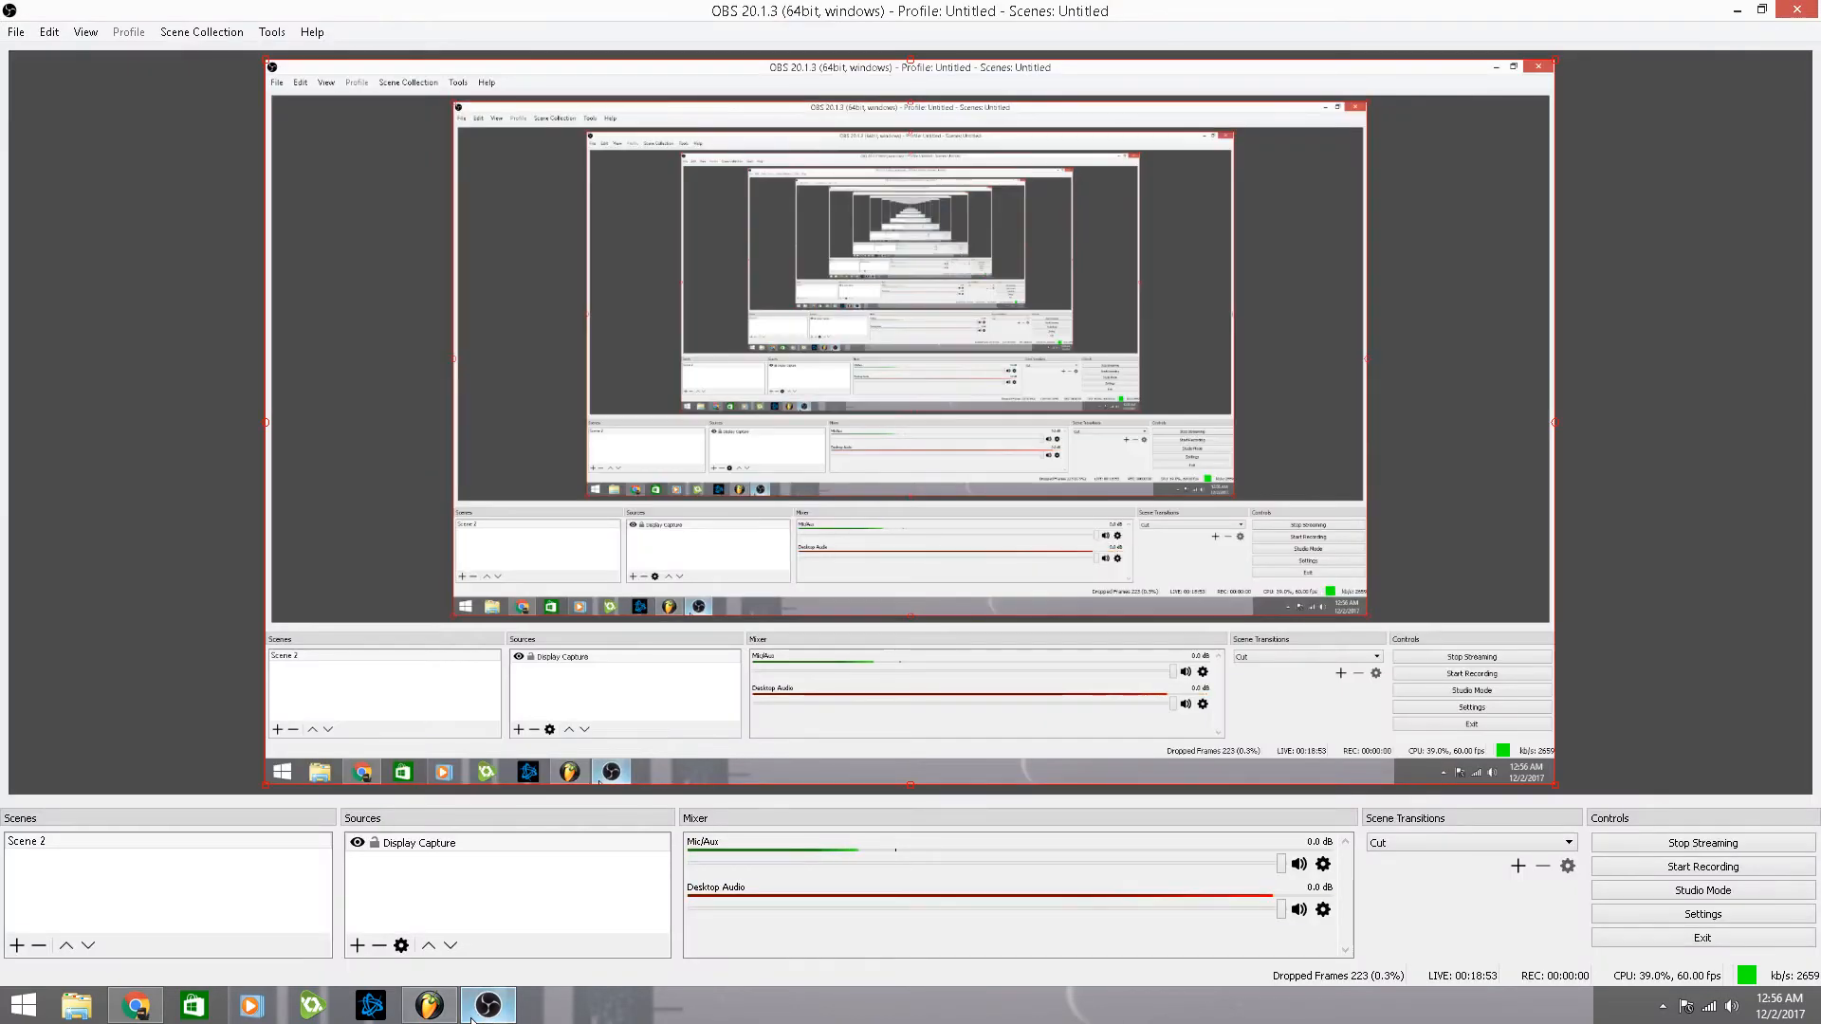
pyautogui.click(142, 1009)
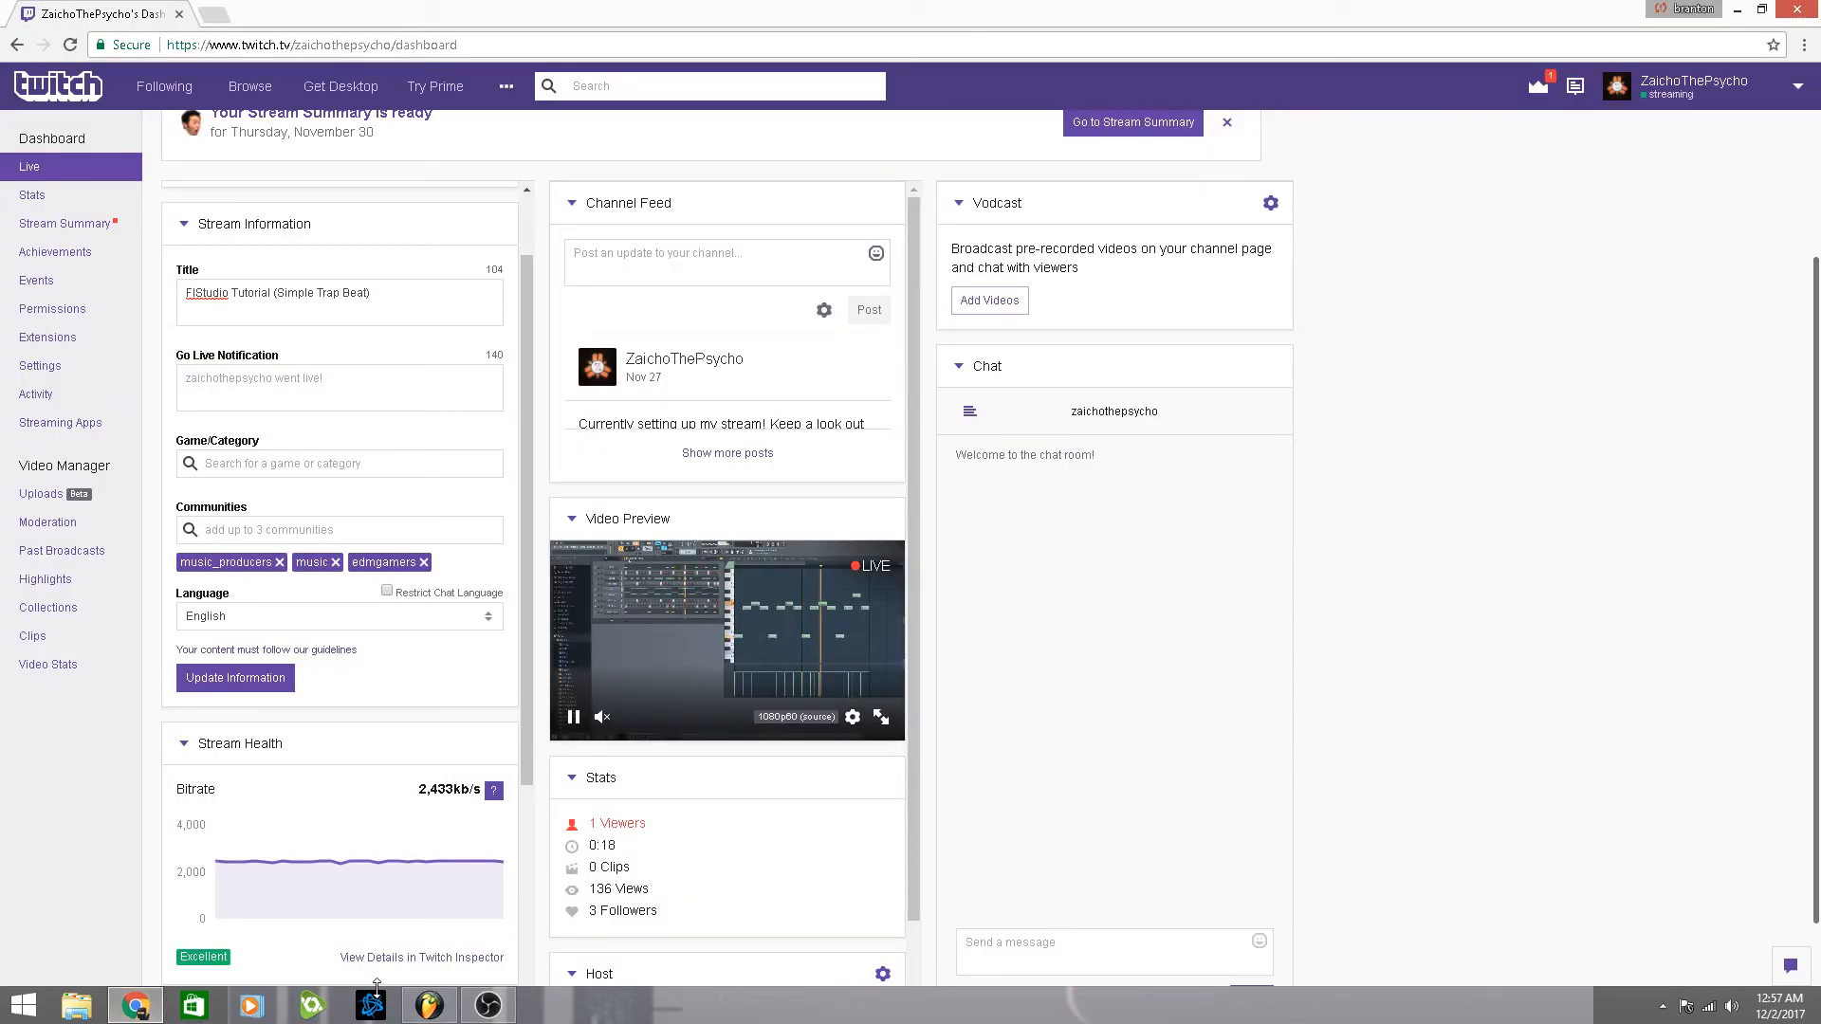
pyautogui.click(507, 1011)
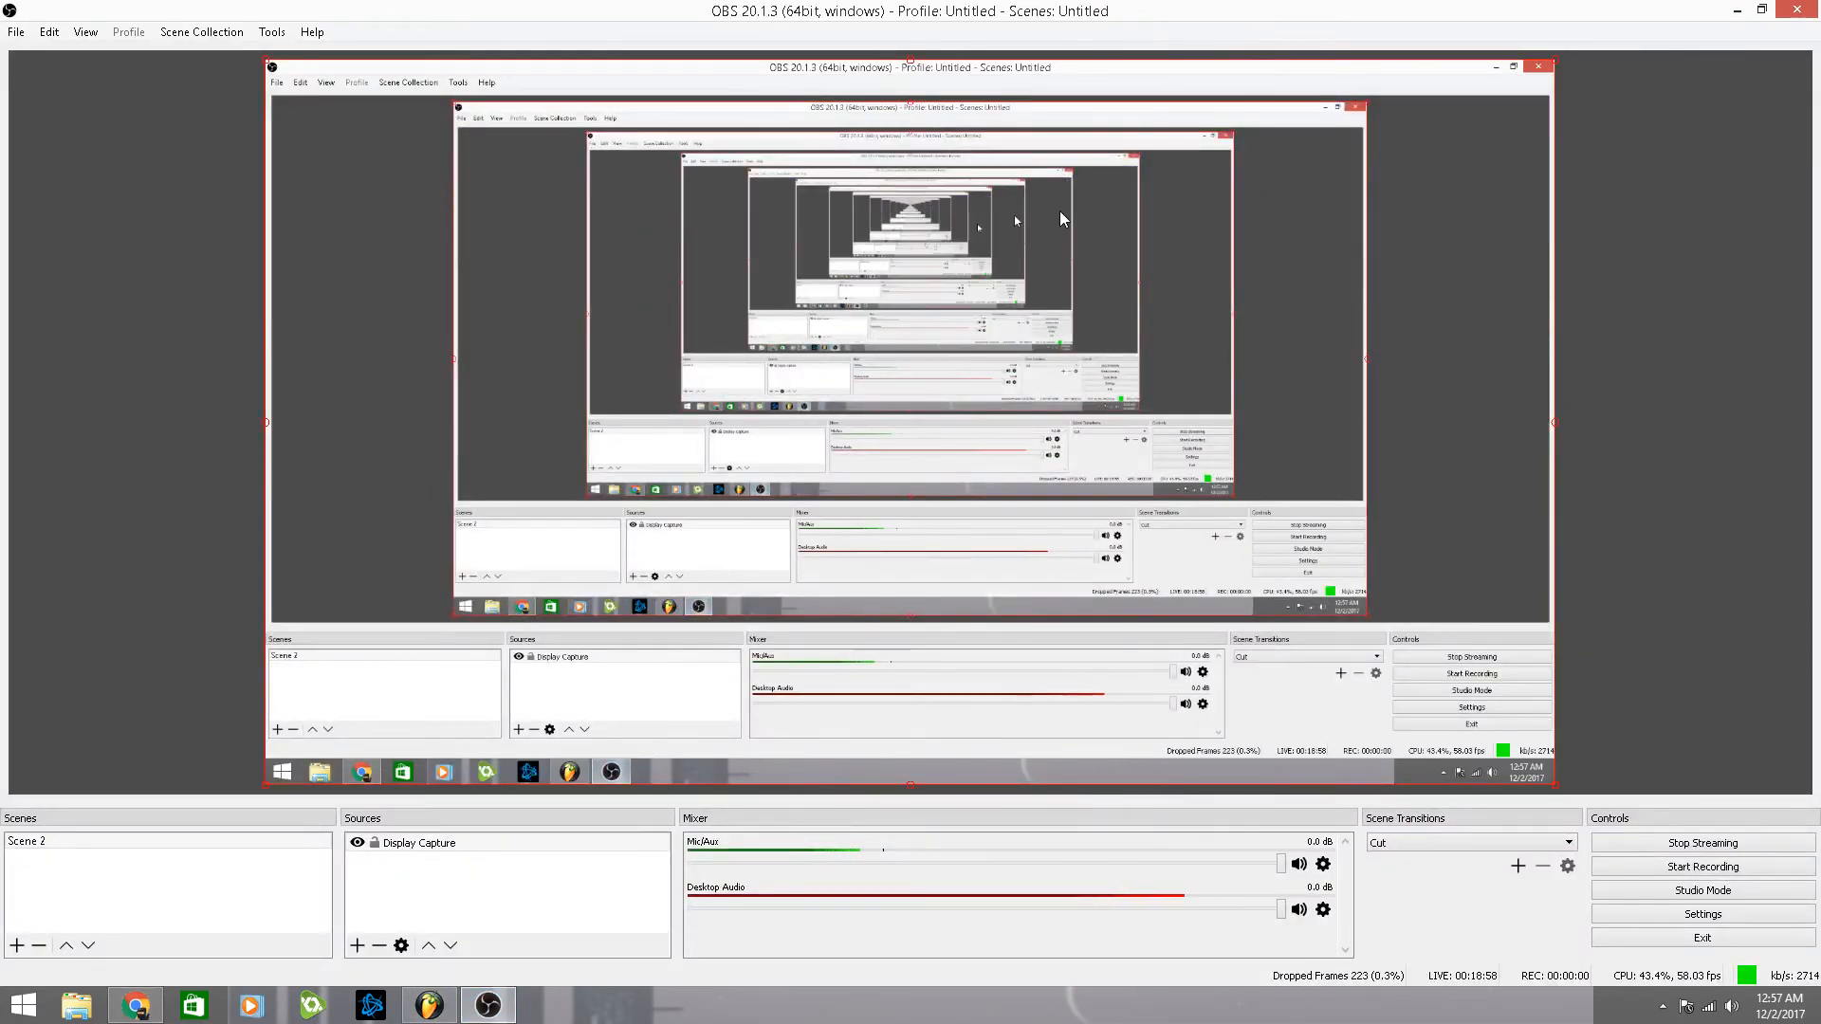